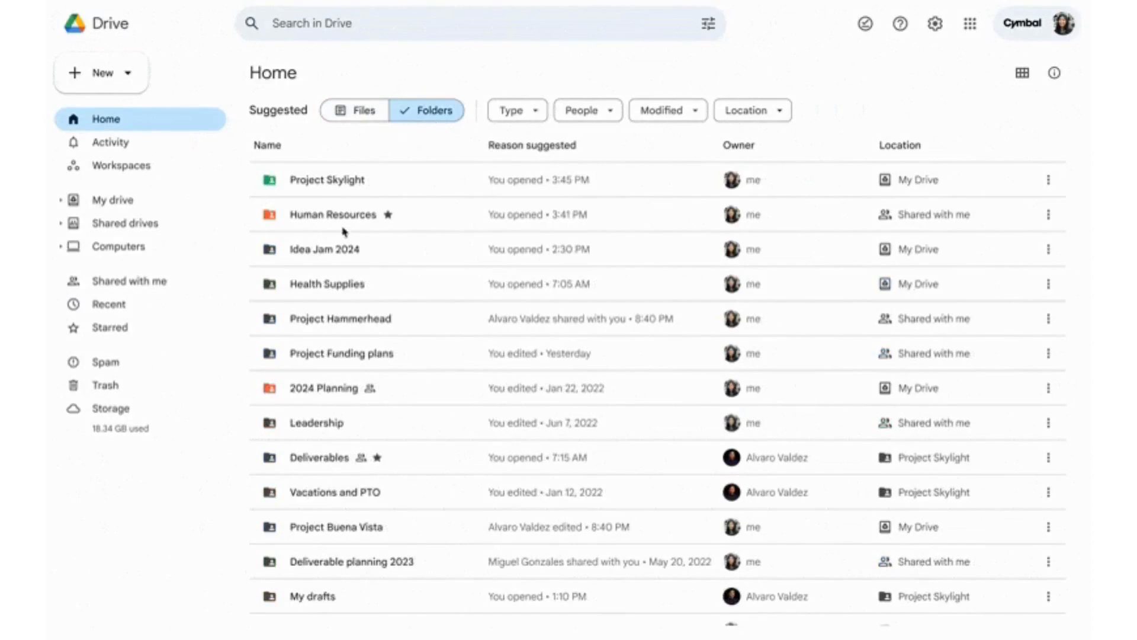
click(351, 115)
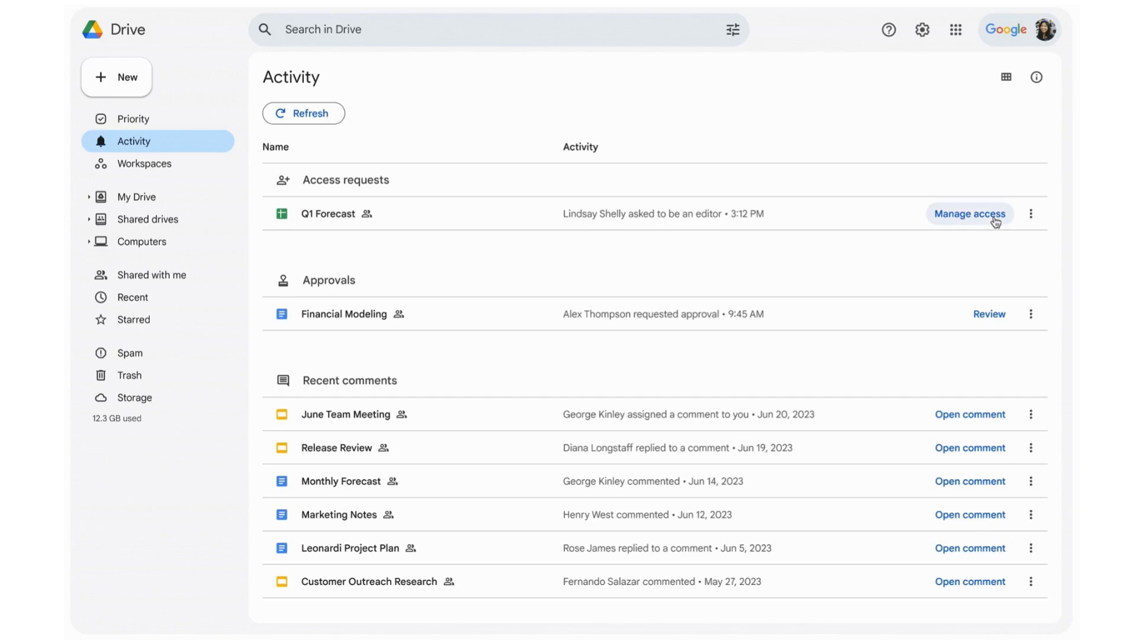
Step: Approve the access request for Q1 Forecast by sharing it as Editor with notification enabled
click(995, 218)
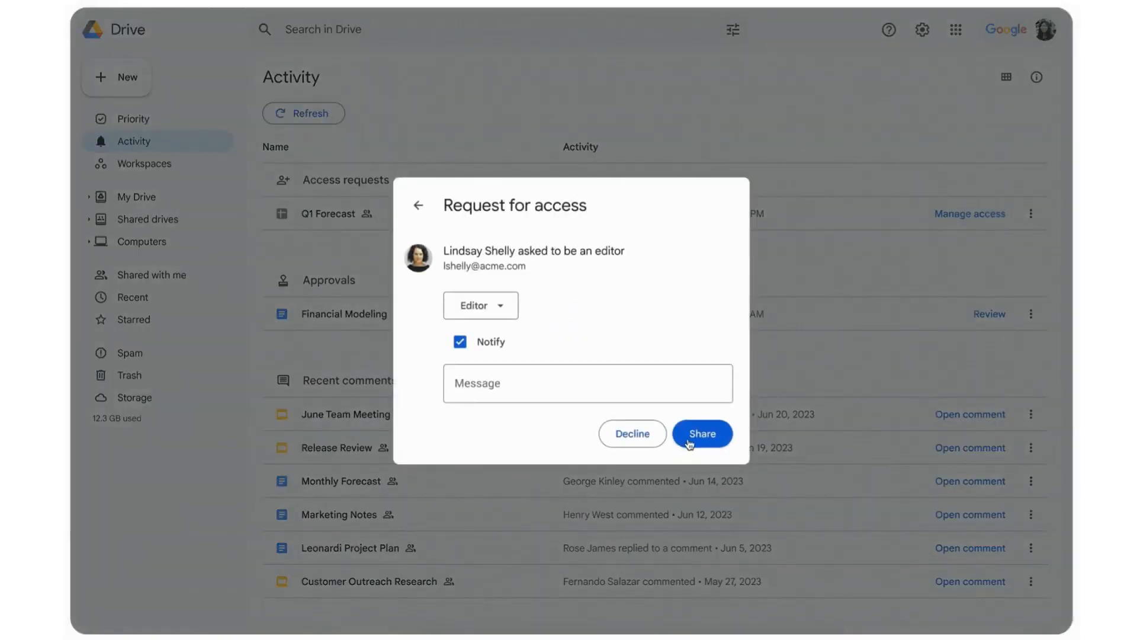
click(690, 443)
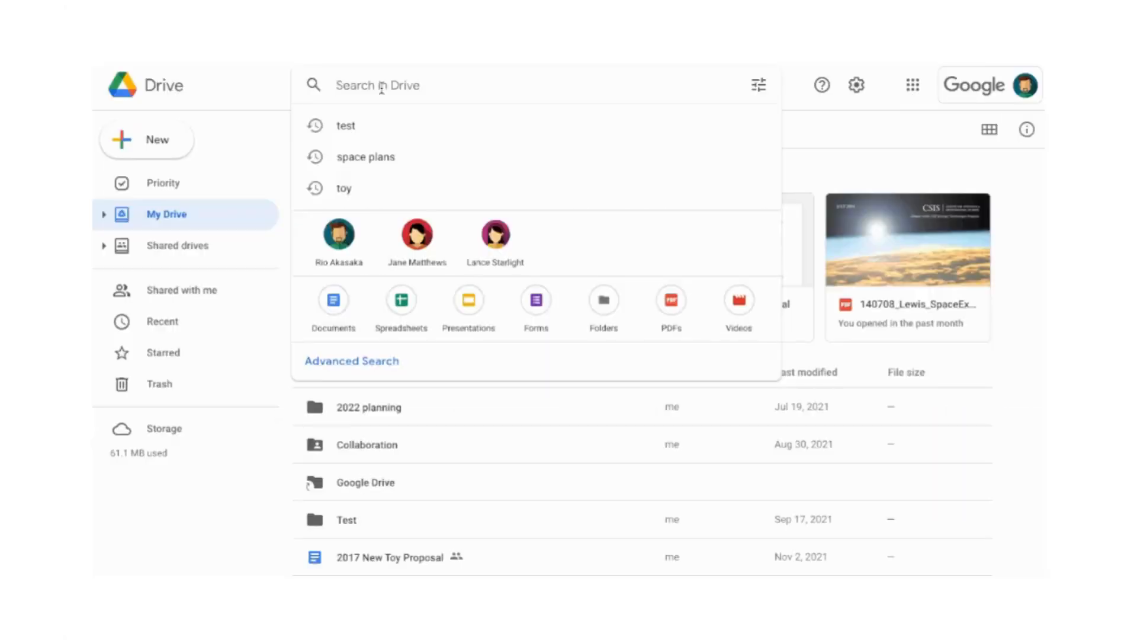
Step: Search Drive for "space plans" and examine the location, file type and people filters for the results
click(368, 155)
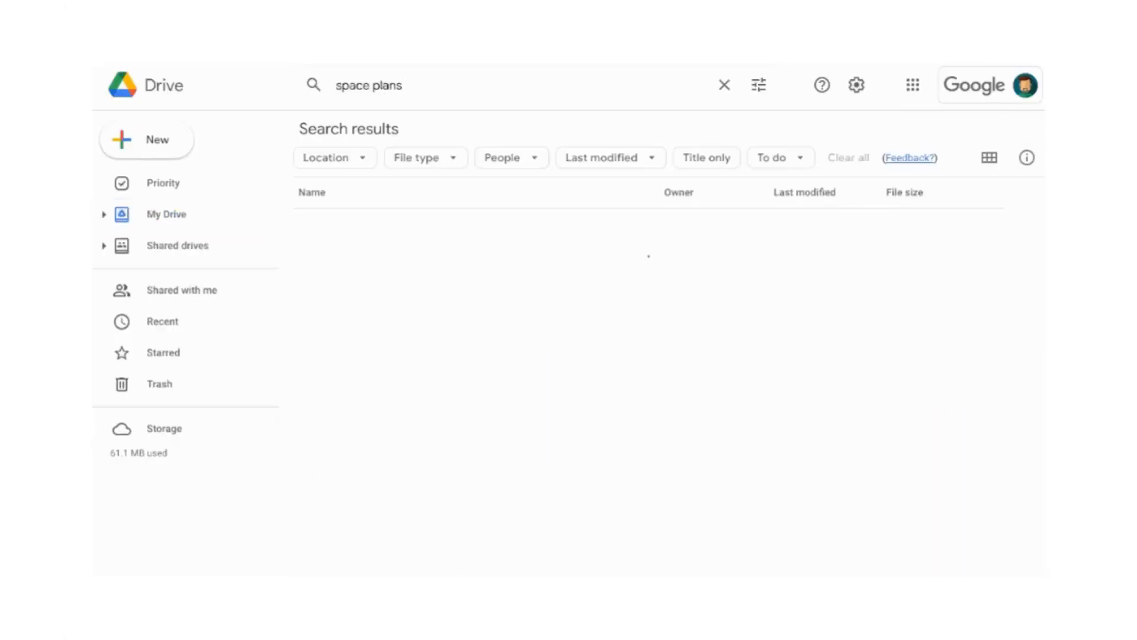
click(360, 158)
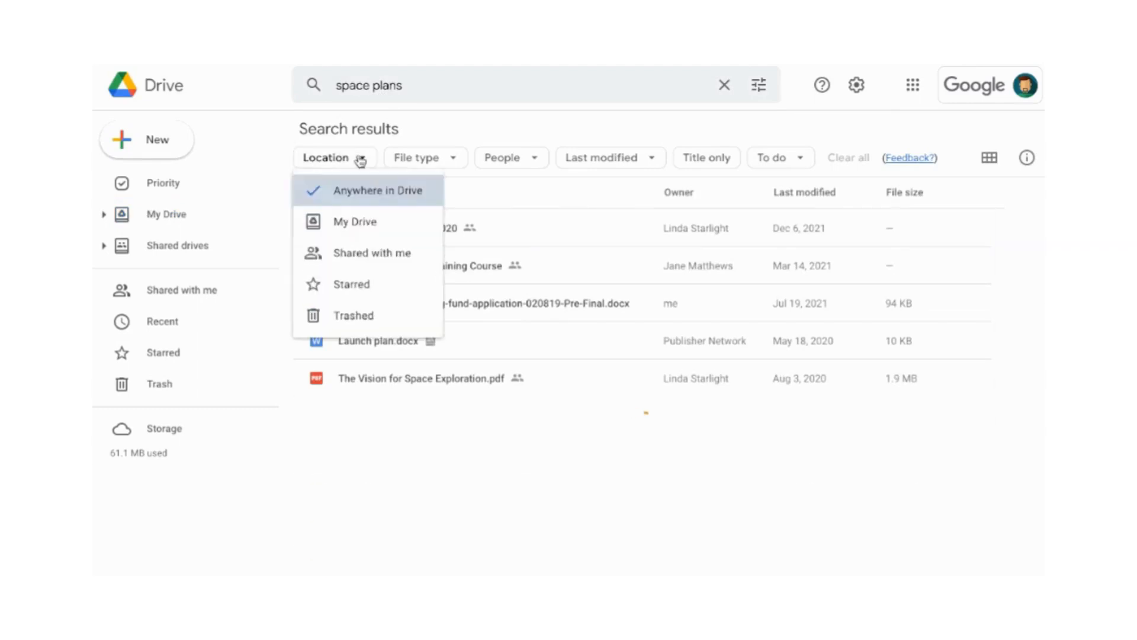
click(434, 159)
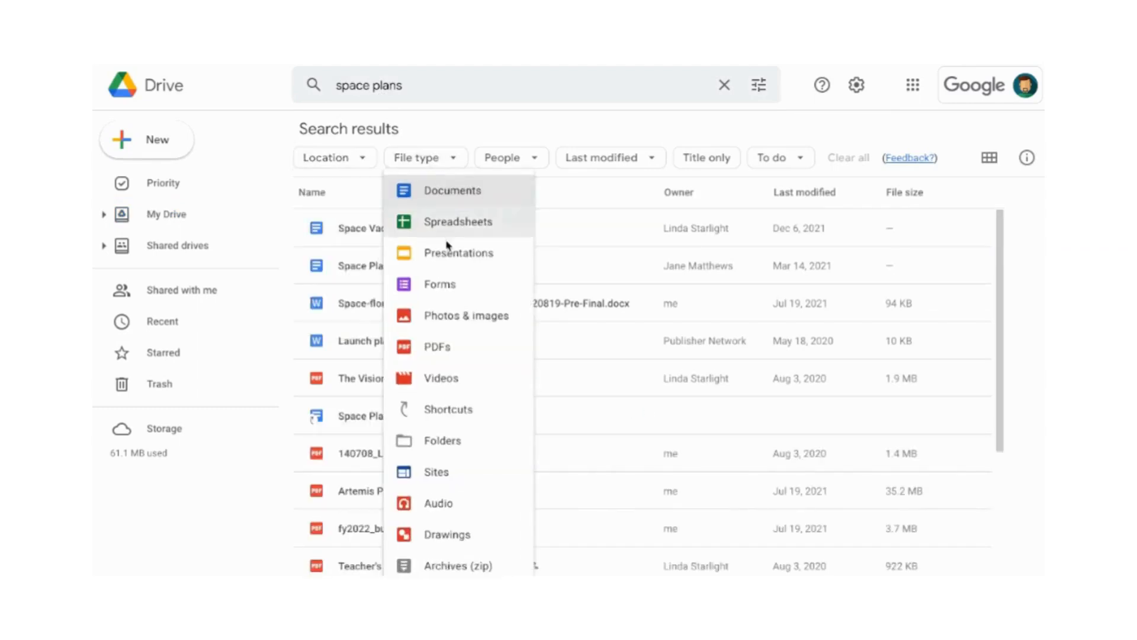
click(503, 158)
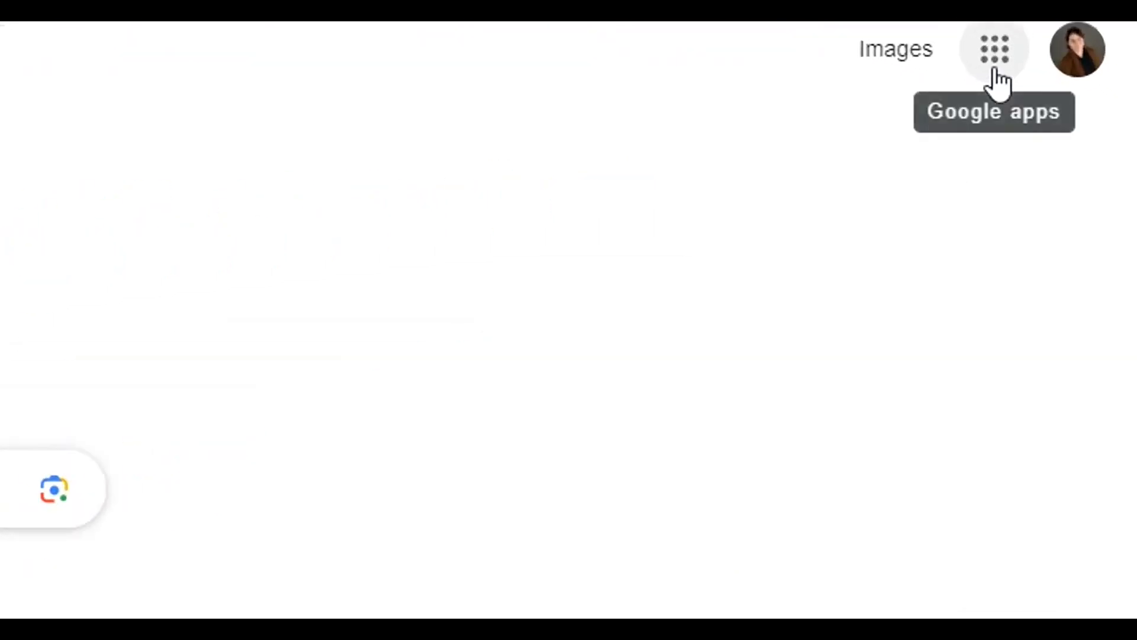
Step: Open Google Drive from the Google start page and show more folders than the suggested ones
click(995, 70)
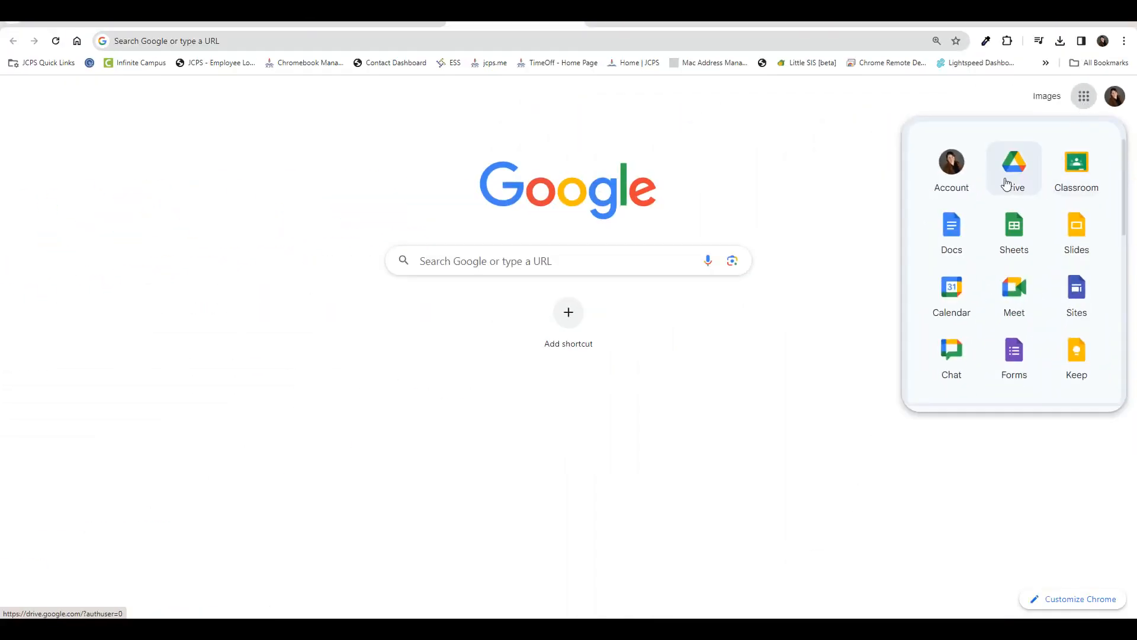
click(1005, 183)
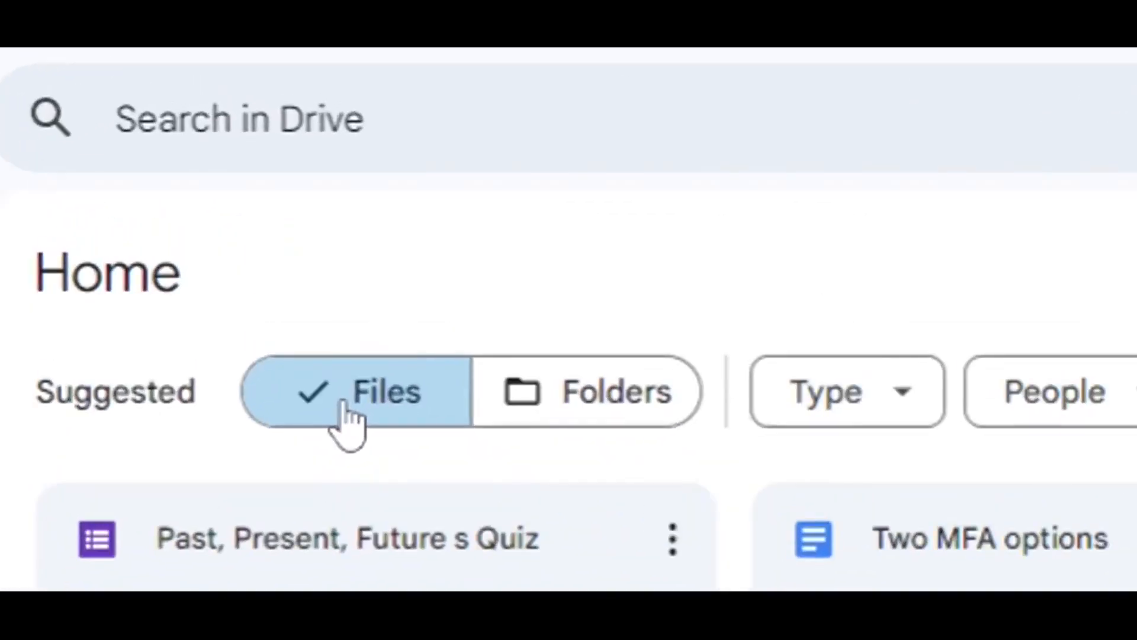
click(603, 433)
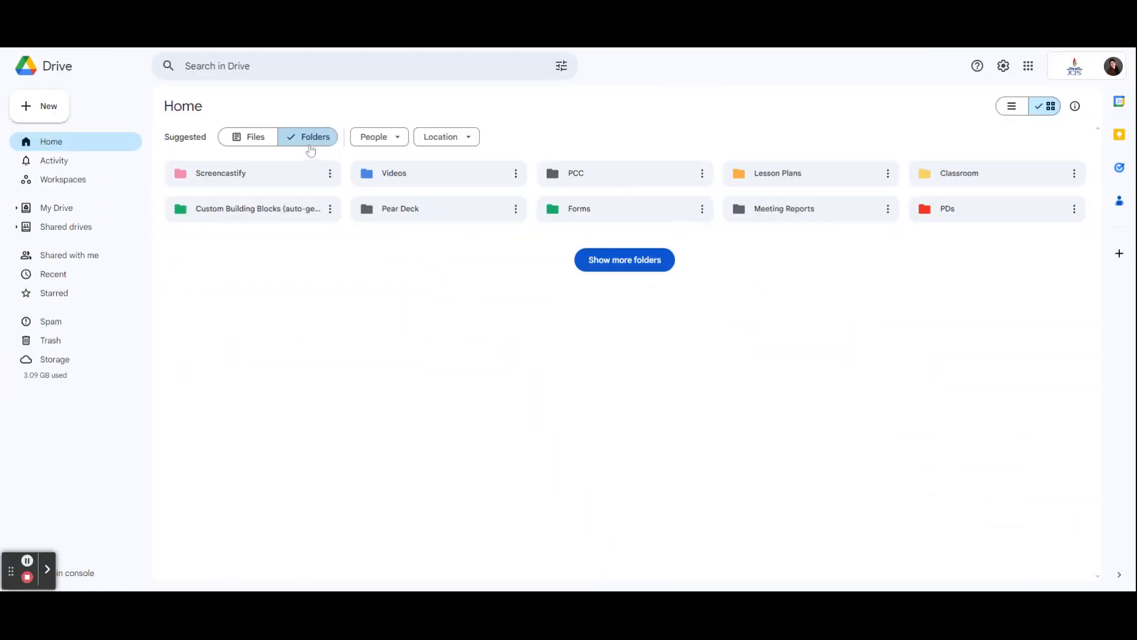
click(604, 262)
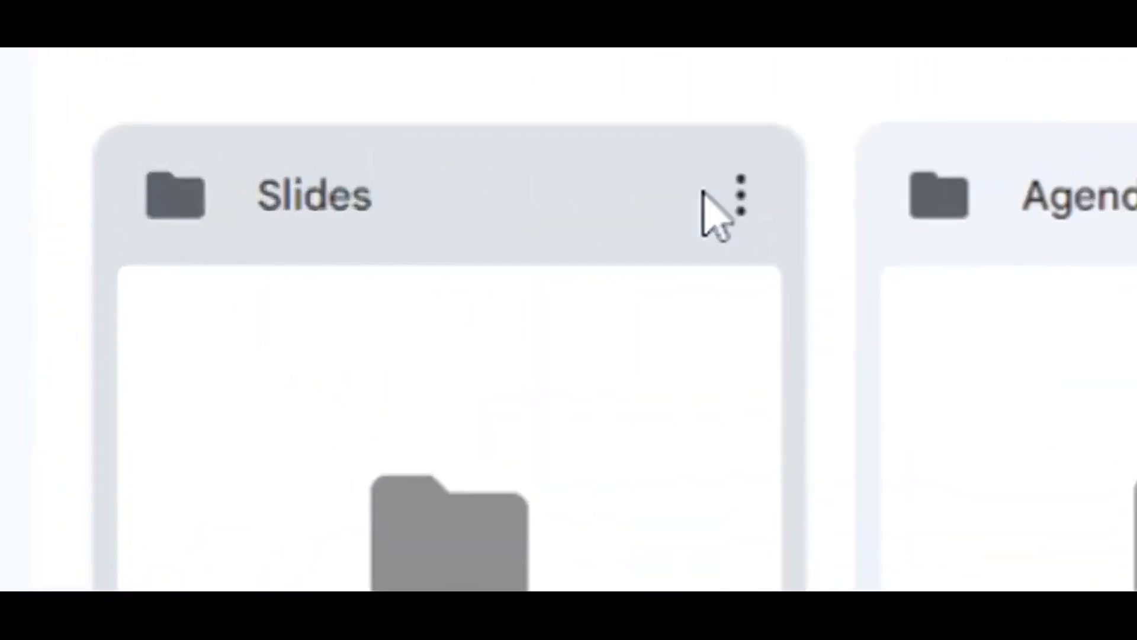
Step: Move the Slides folder to the trash
click(741, 195)
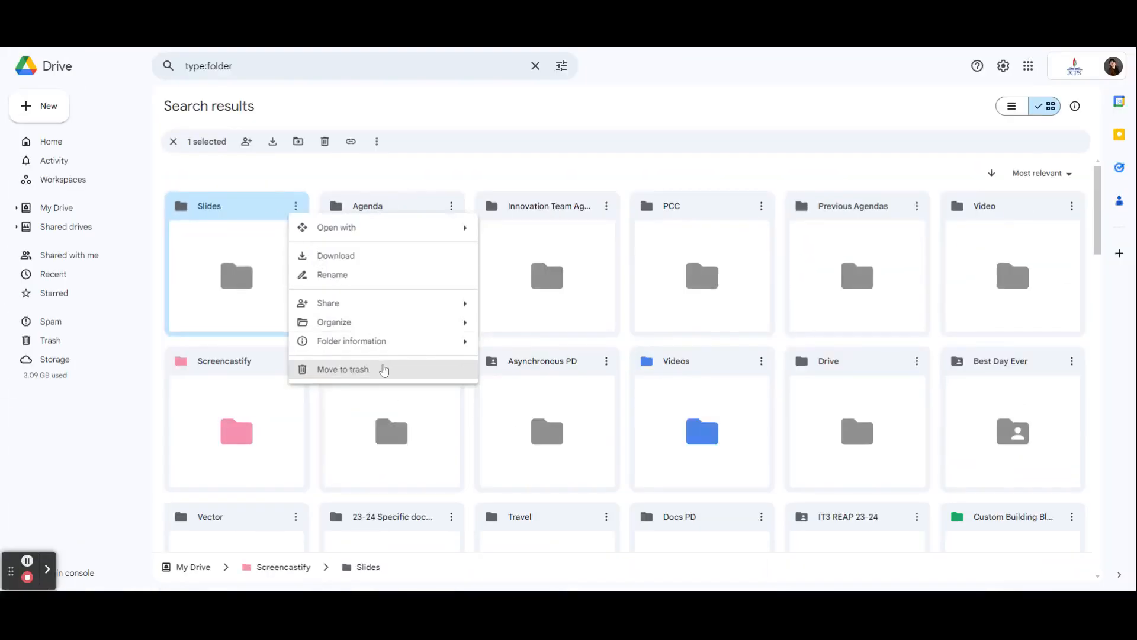
click(383, 370)
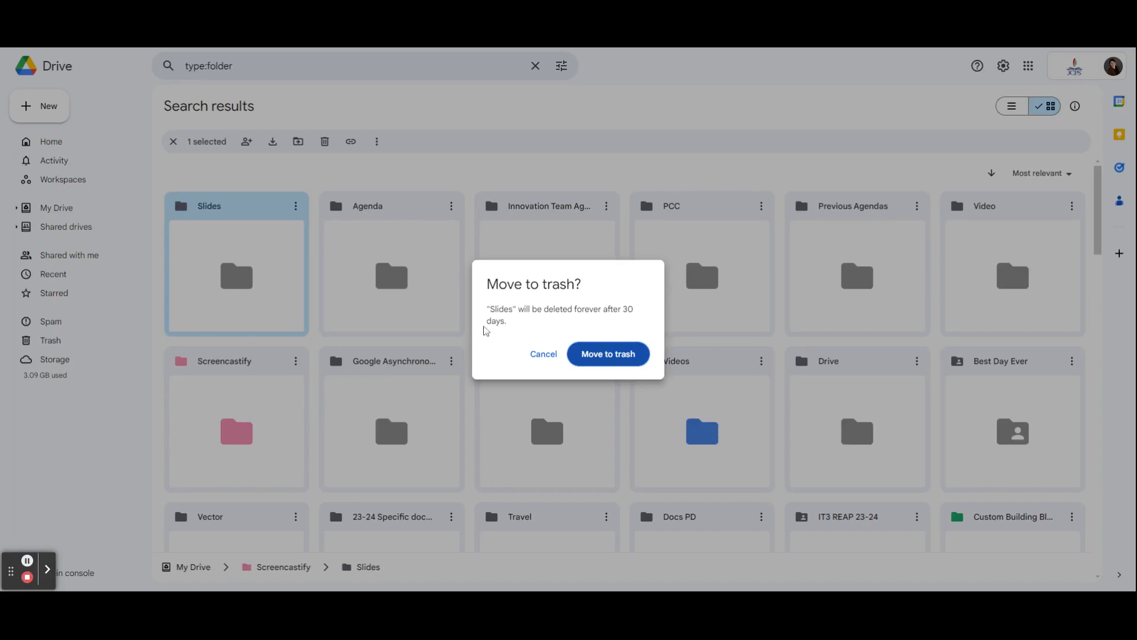
click(619, 355)
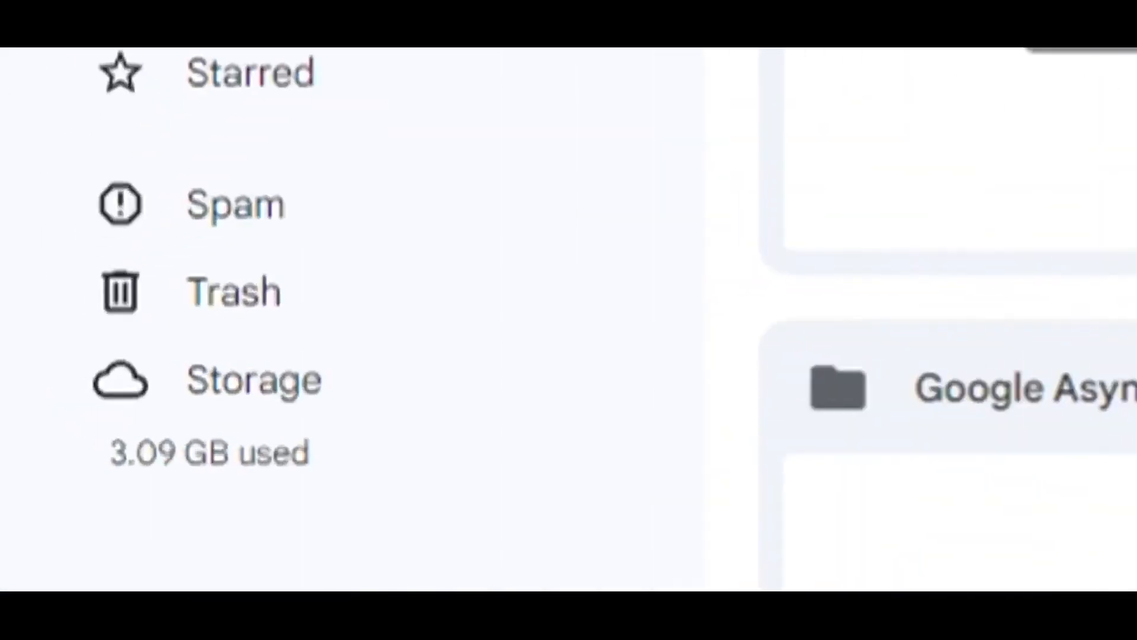
Step: Restore the Slides folder from the trash
click(254, 309)
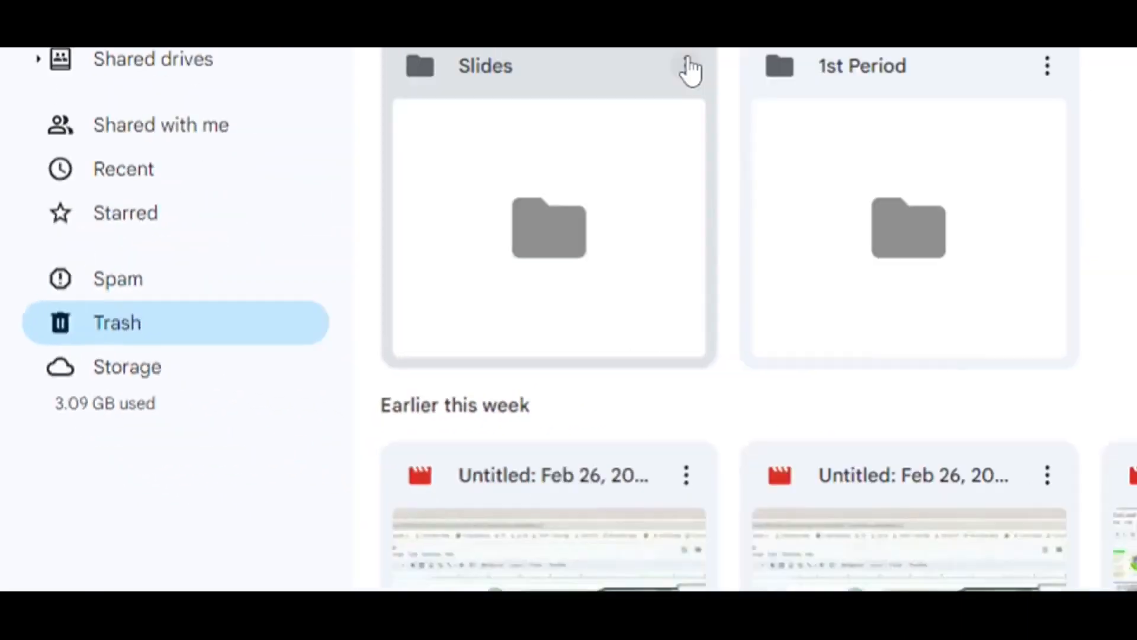
click(296, 230)
click(329, 250)
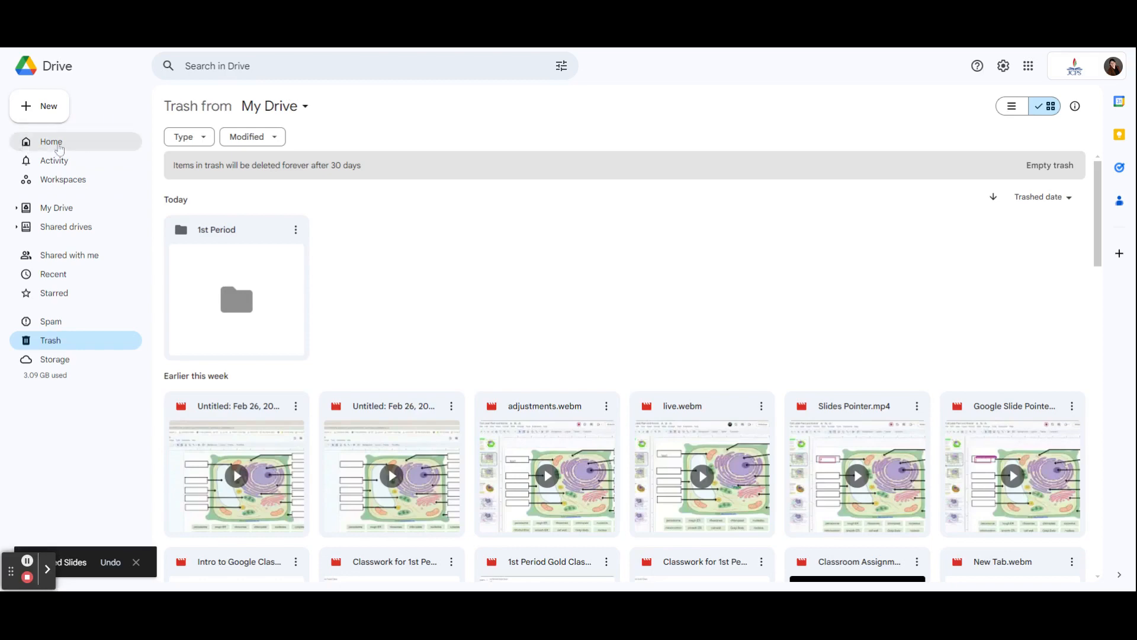
Step: Look through the Home, Activity and Workspaces pages of Drive
click(57, 146)
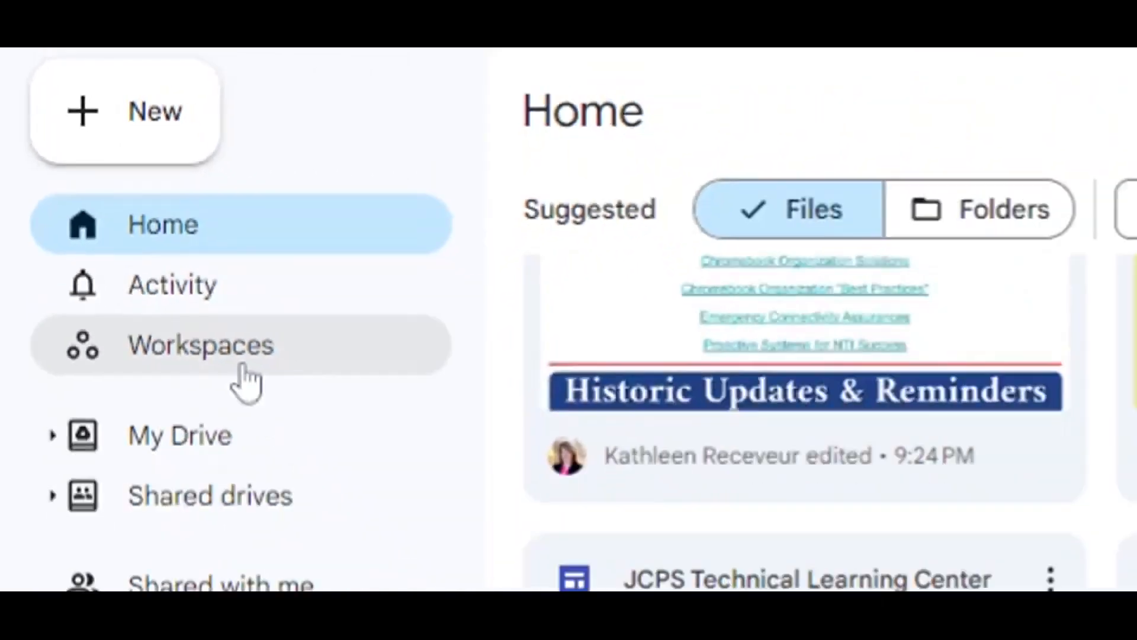
click(504, 432)
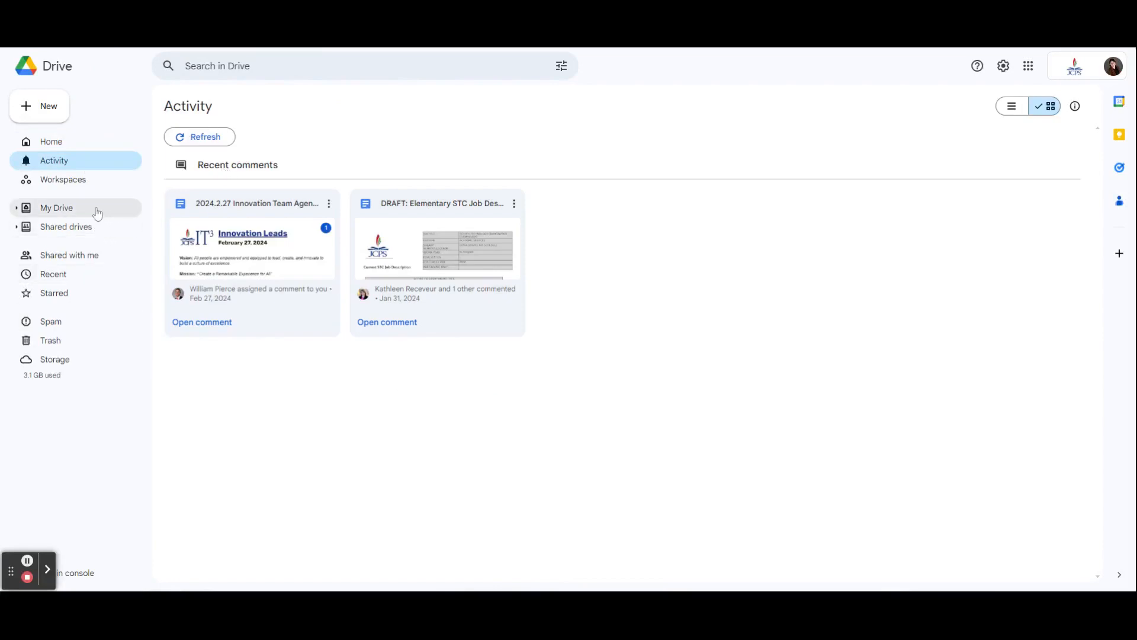
click(82, 180)
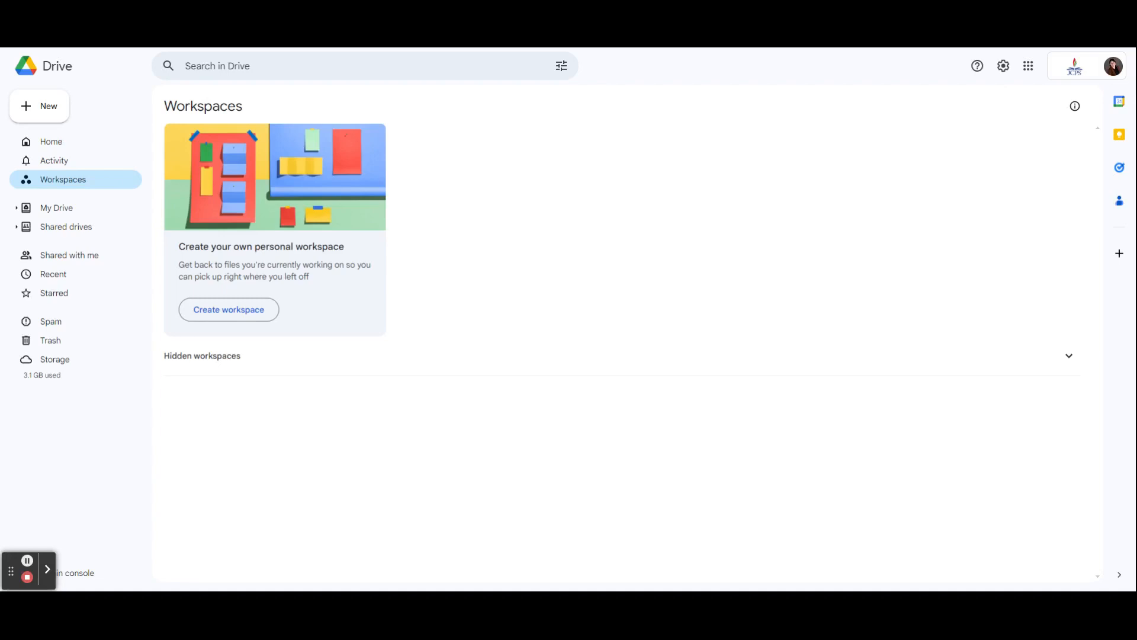
Step: Go to My Drive and examine the options of its modified date, people and file type filters
click(88, 208)
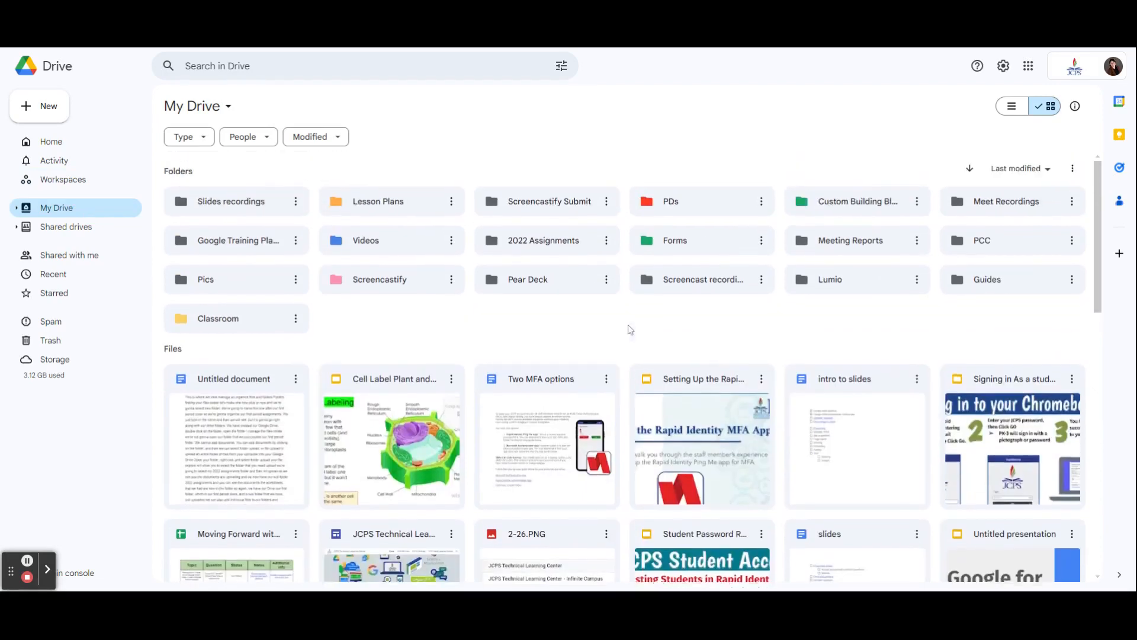
click(337, 138)
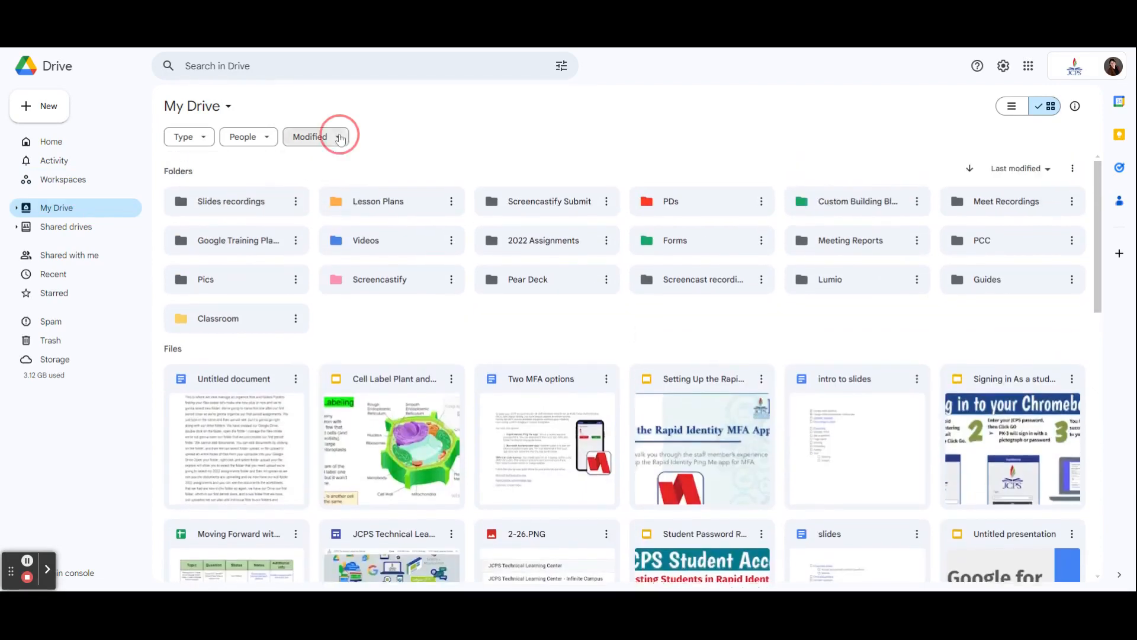
click(264, 138)
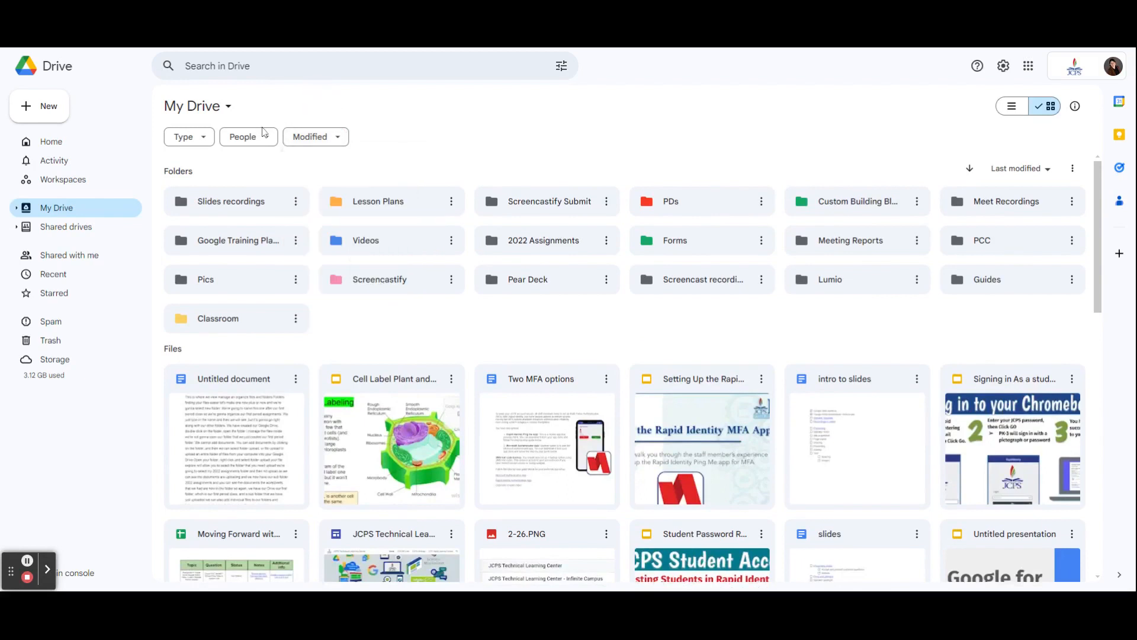
click(264, 138)
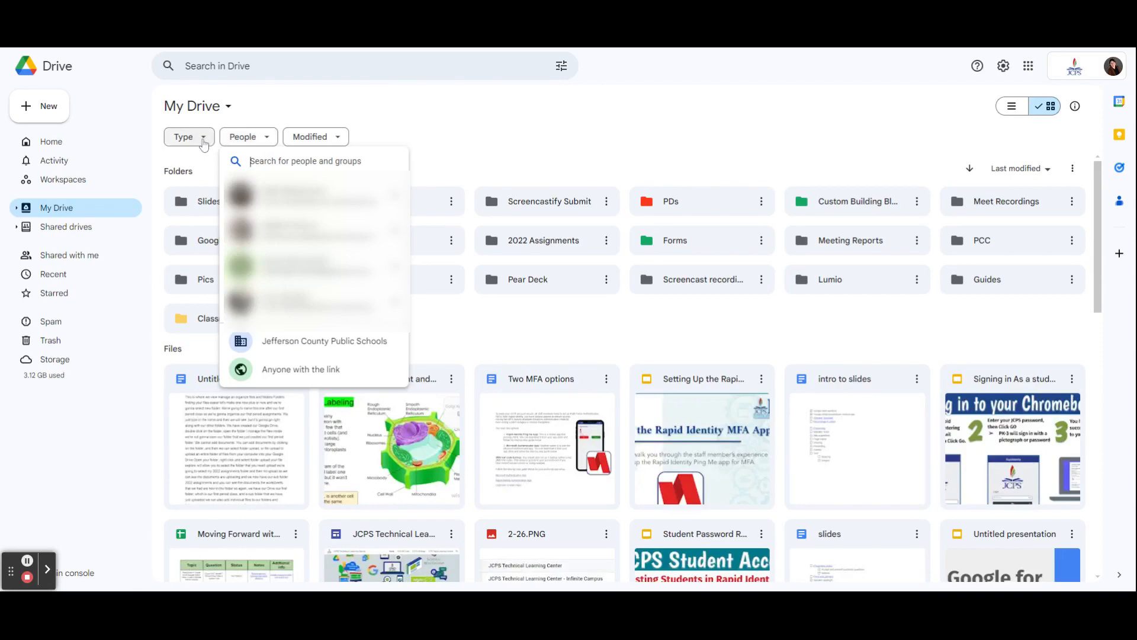
click(203, 141)
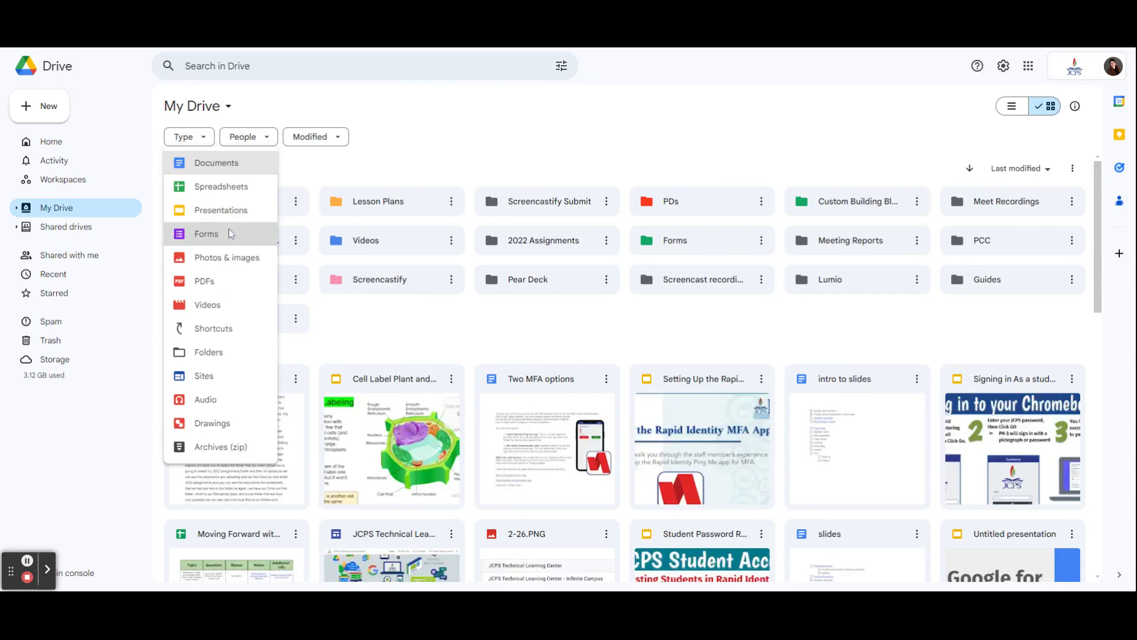
click(440, 145)
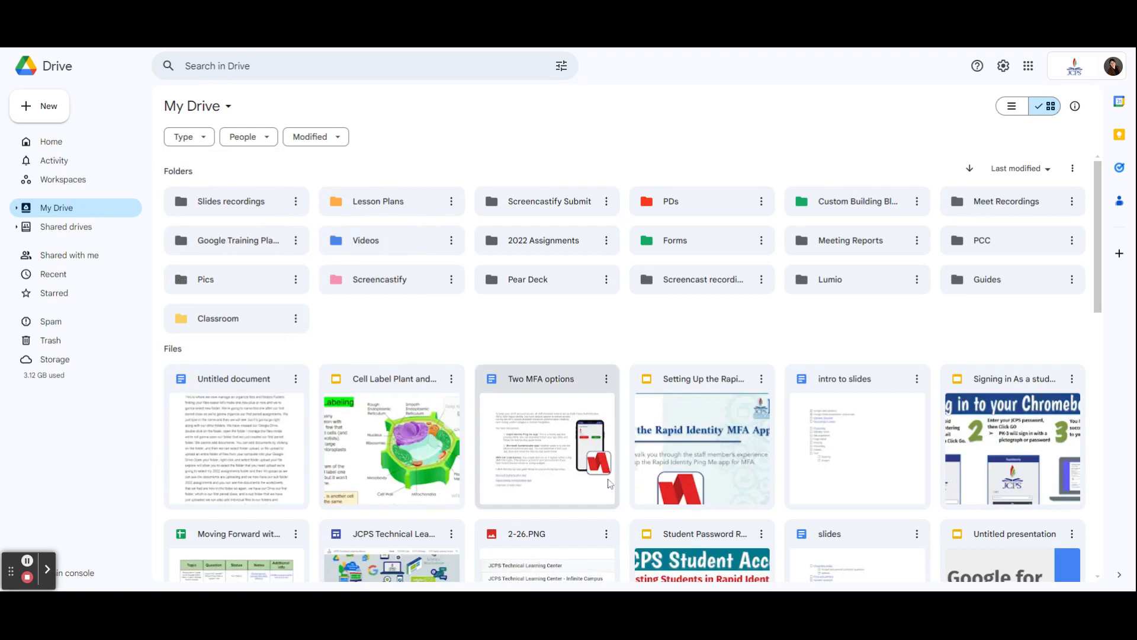
Step: Change the color of the Slides recordings folder to brown
click(296, 205)
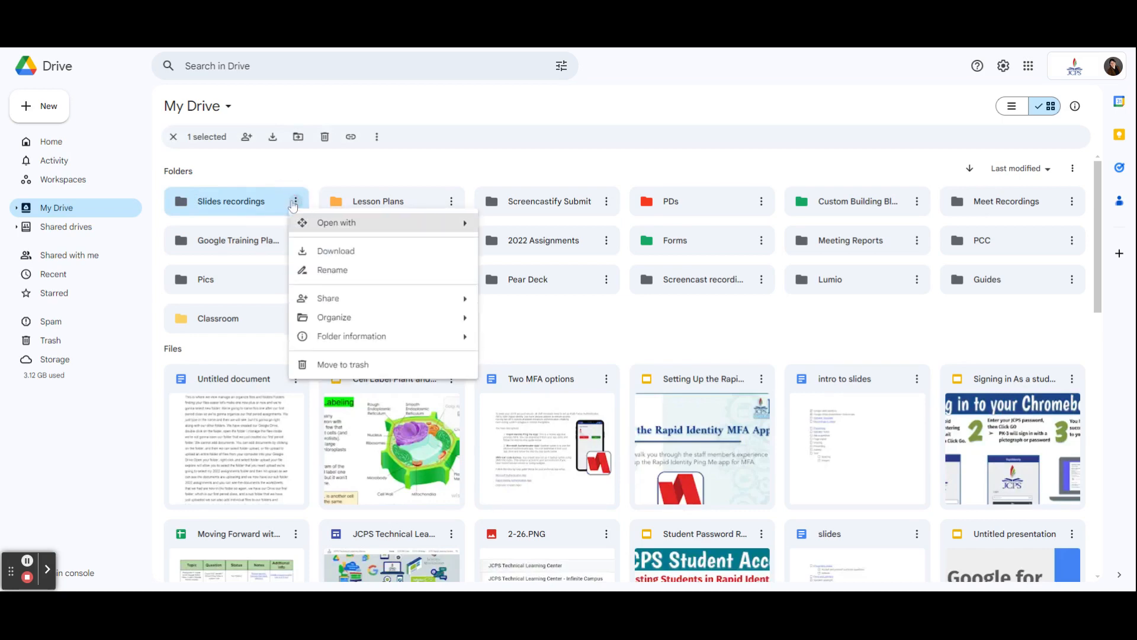
mouse_move(358, 321)
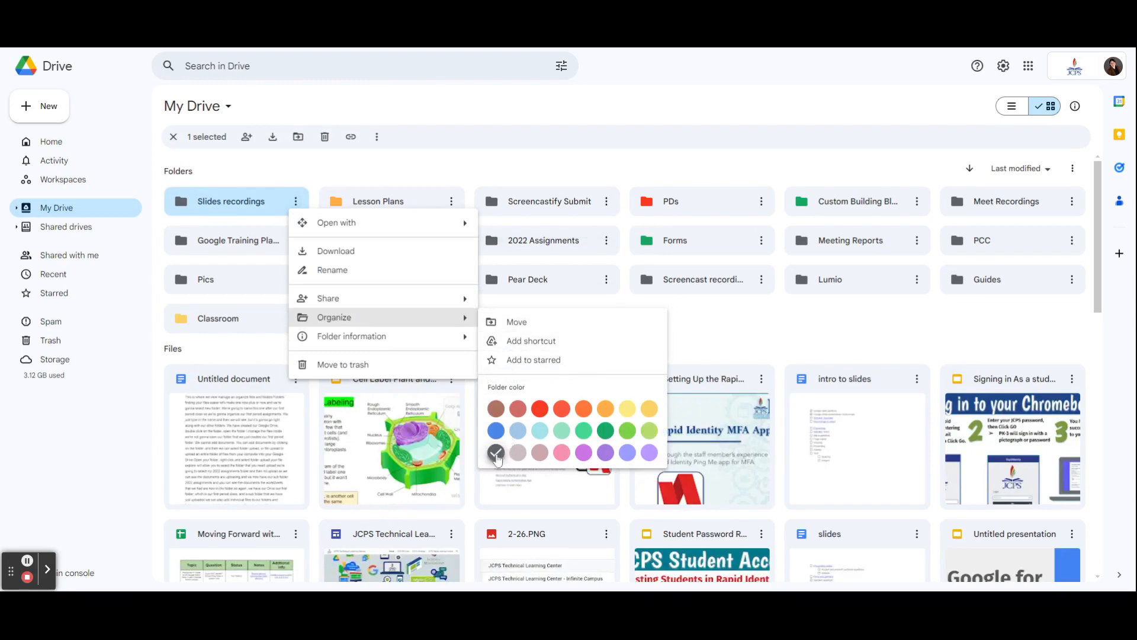
click(496, 409)
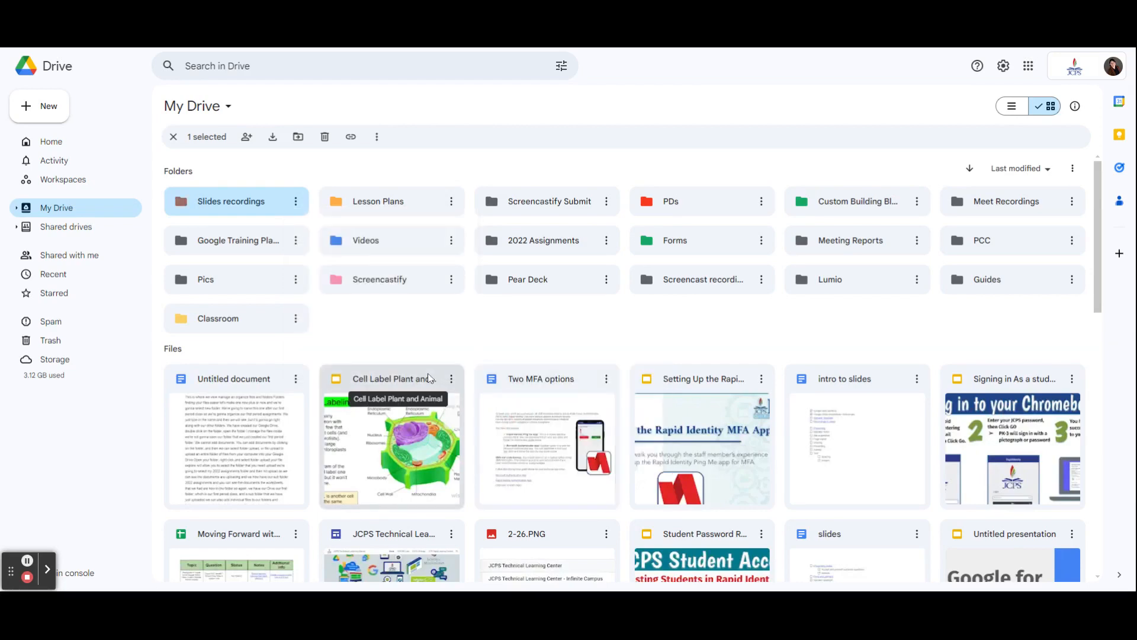
Step: Change the color of the Pics folder to light yellow
click(295, 279)
mouse_move(363, 400)
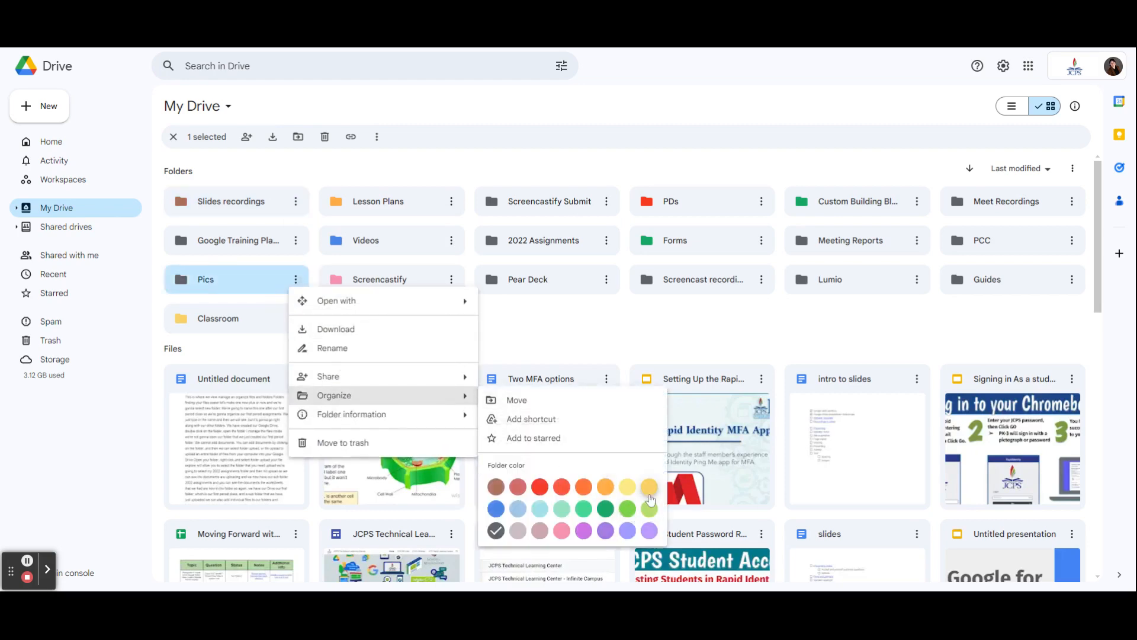
click(627, 487)
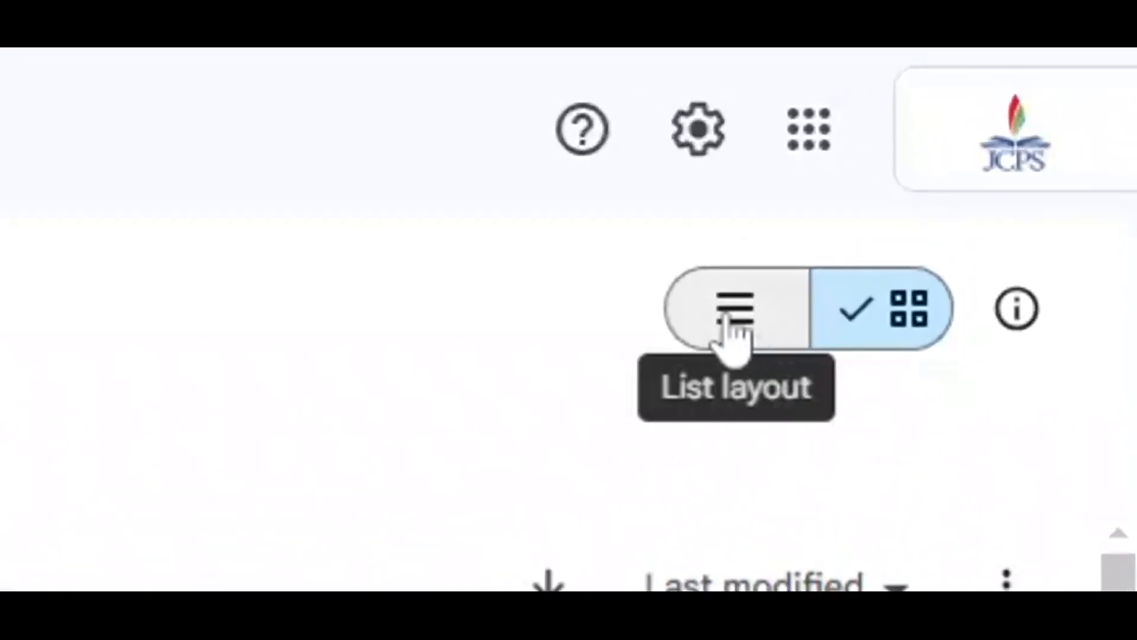
Step: Display the contents of My Drive in list layout
click(727, 320)
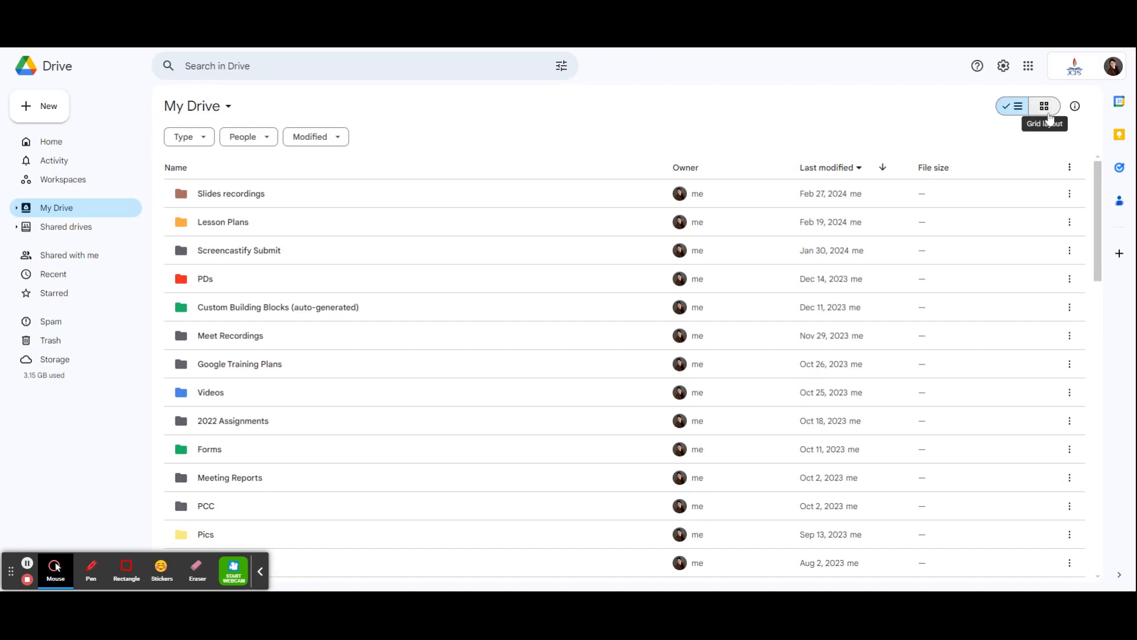
Step: Go to Shared drives, inspect the folder tree under My Drive, collapse it and expand the list of shared drives
click(66, 227)
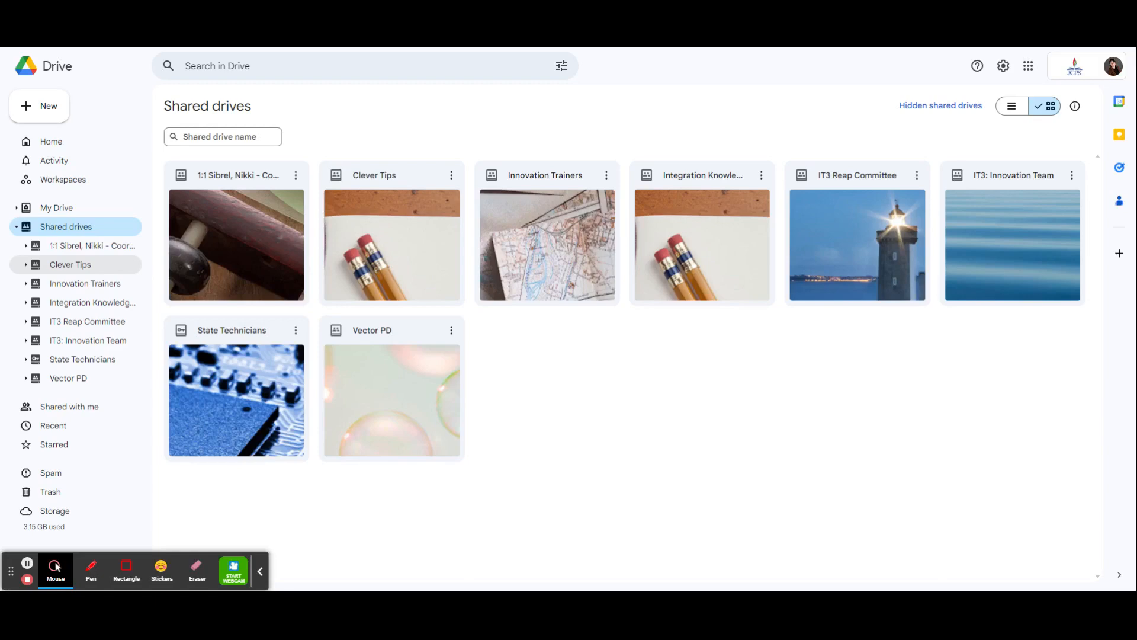
click(16, 227)
click(16, 207)
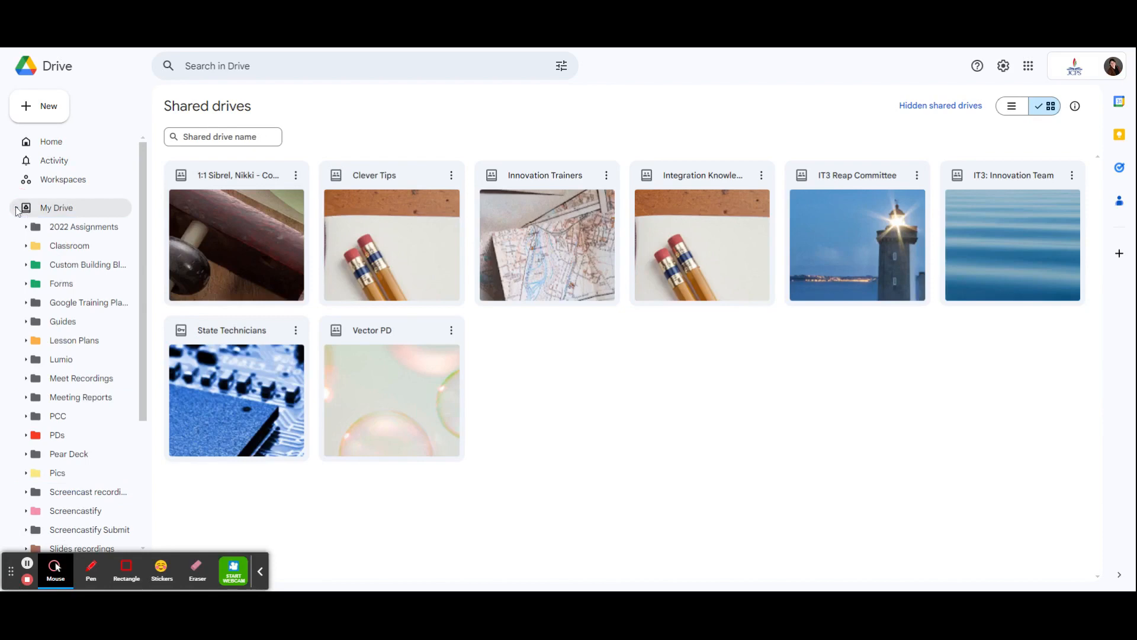
click(16, 208)
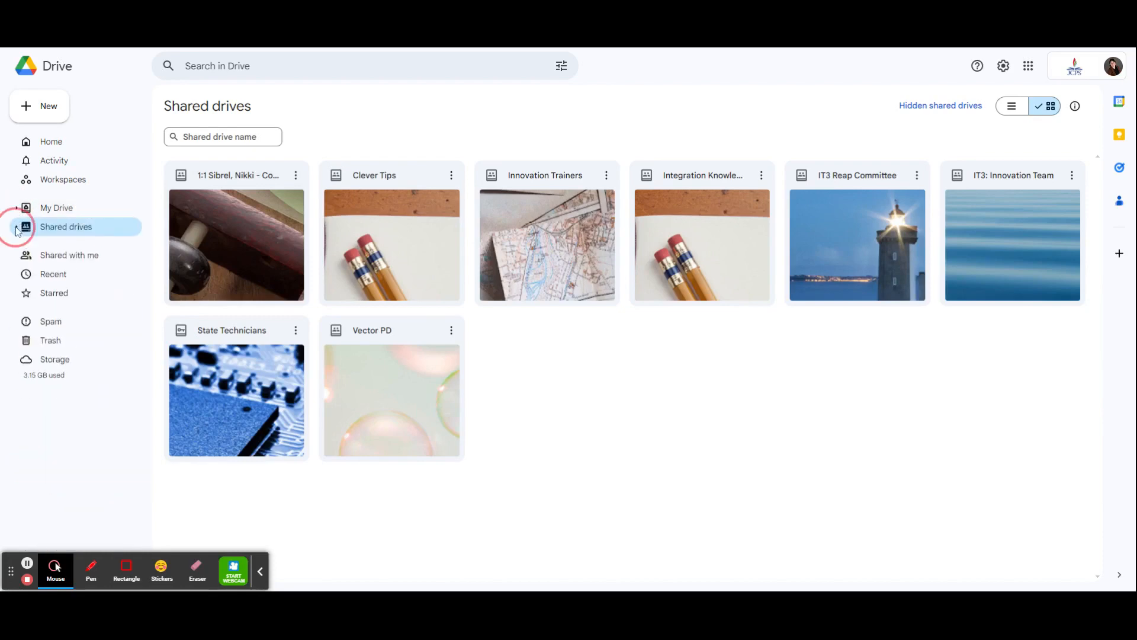
click(17, 227)
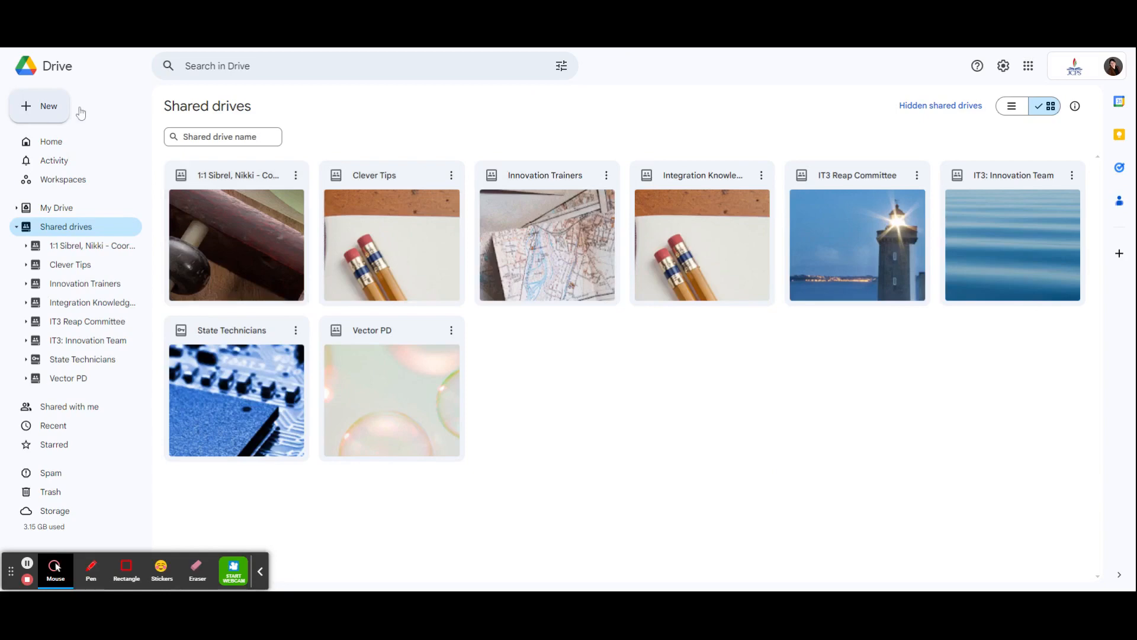
Step: Create a new shared drive named EOY Docs
click(56, 110)
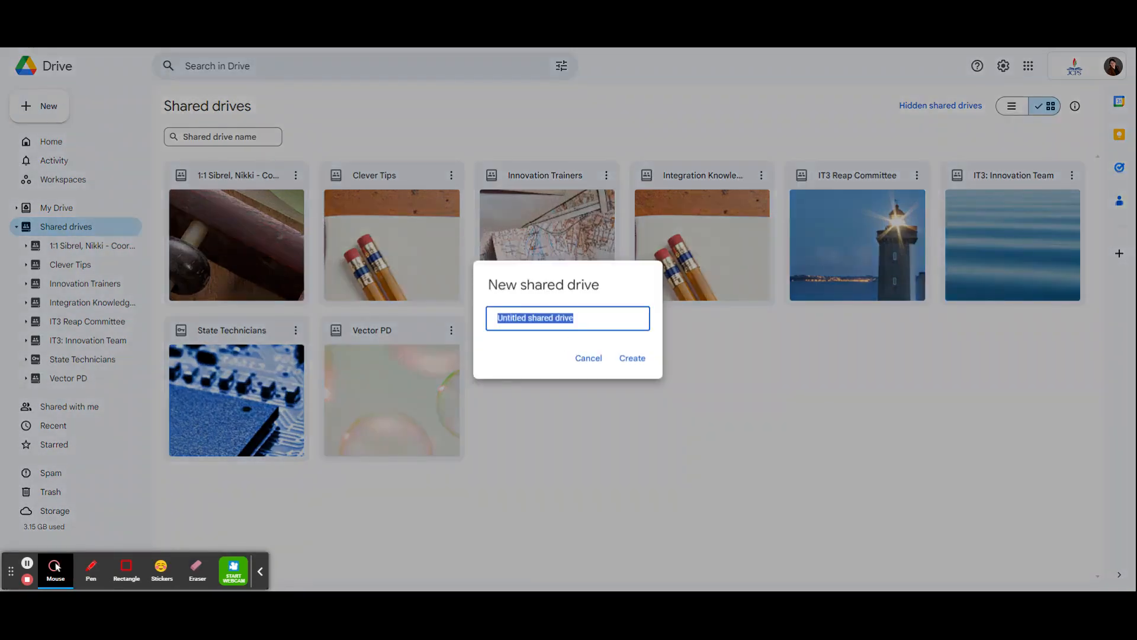
click(589, 319)
drag(586, 320, 467, 326)
text(EOY Docs)
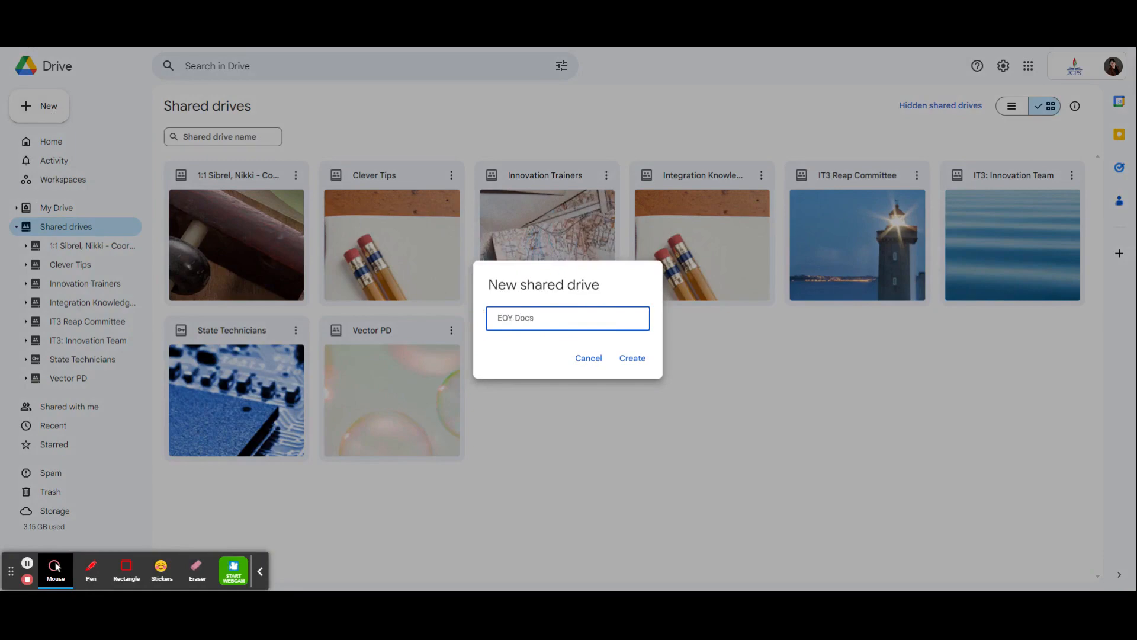
key(Return)
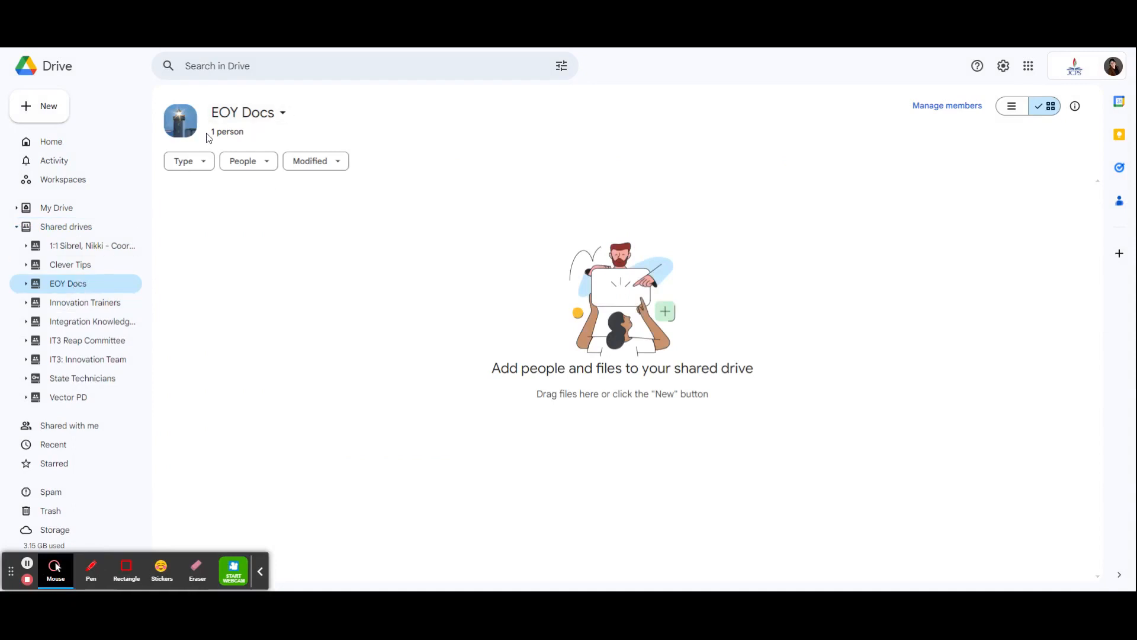
Step: Try to change the theme of the EOY Docs shared drive to the rolled blueprint image from the theme gallery
click(227, 131)
click(243, 112)
mouse_move(280, 196)
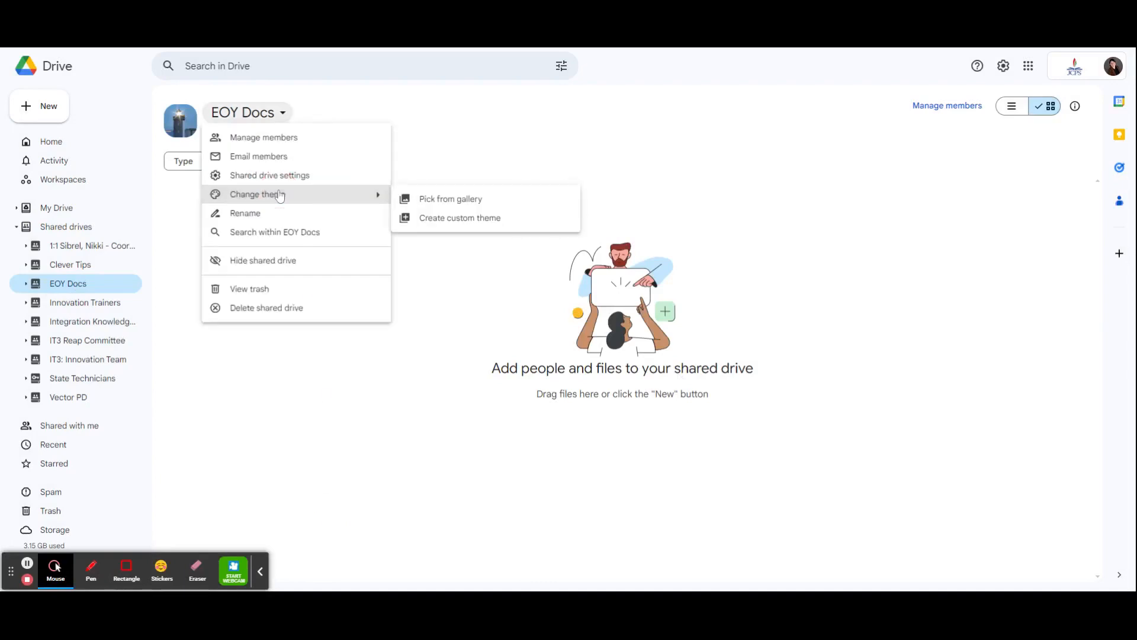
click(484, 203)
click(529, 172)
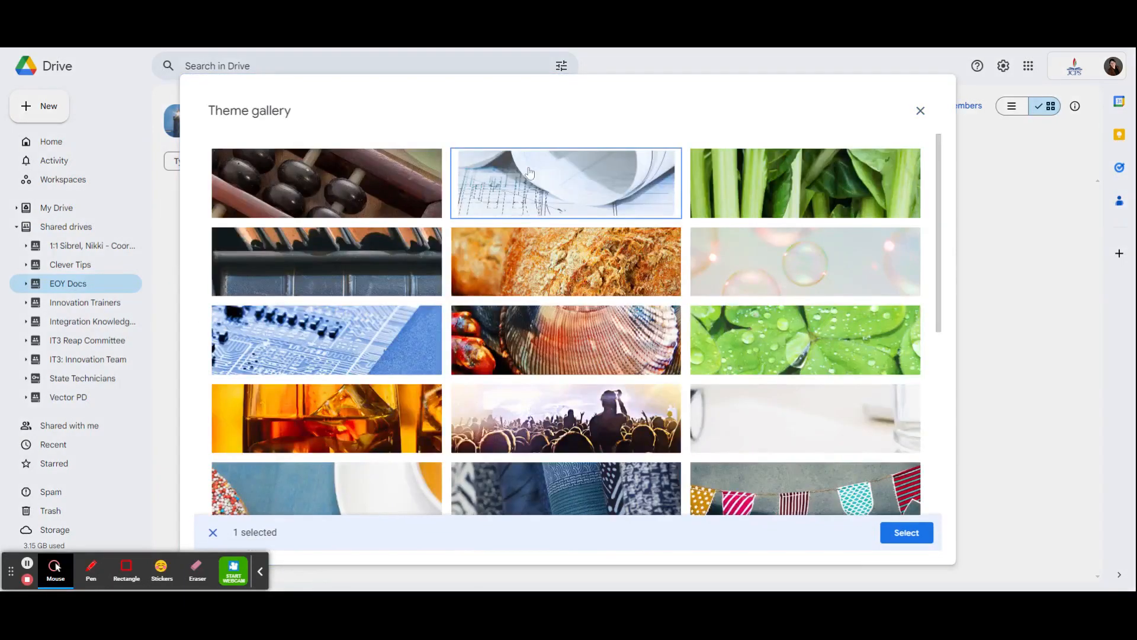
click(906, 532)
Step: In the EOY Docs shared drive settings, disallow file access for people outside Jefferson County Public Schools and for non-members
click(246, 113)
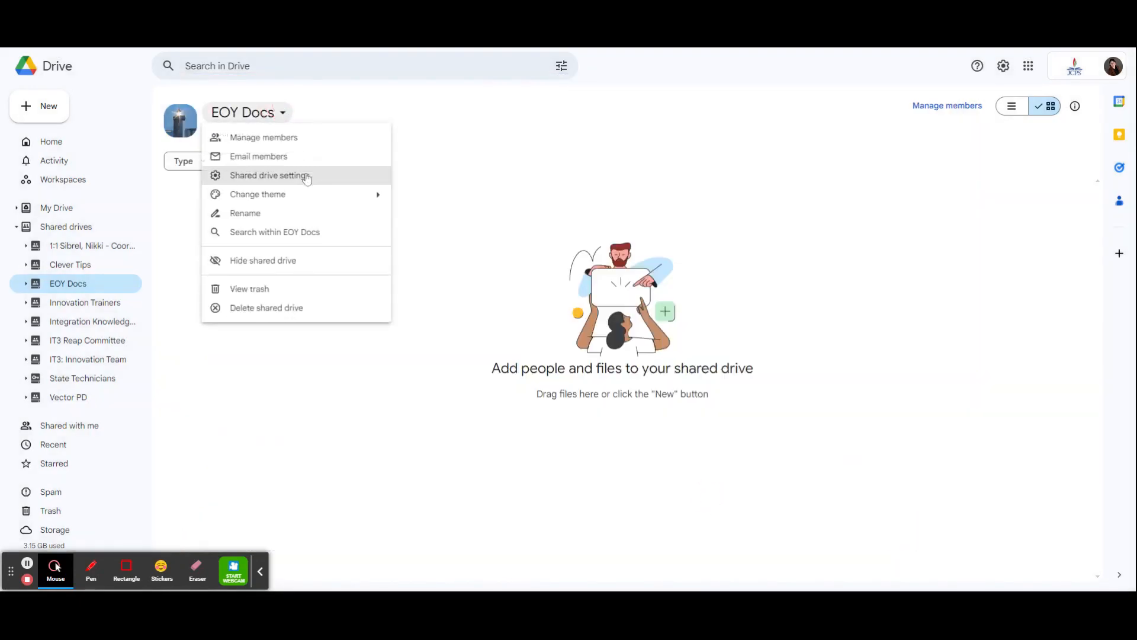
click(306, 177)
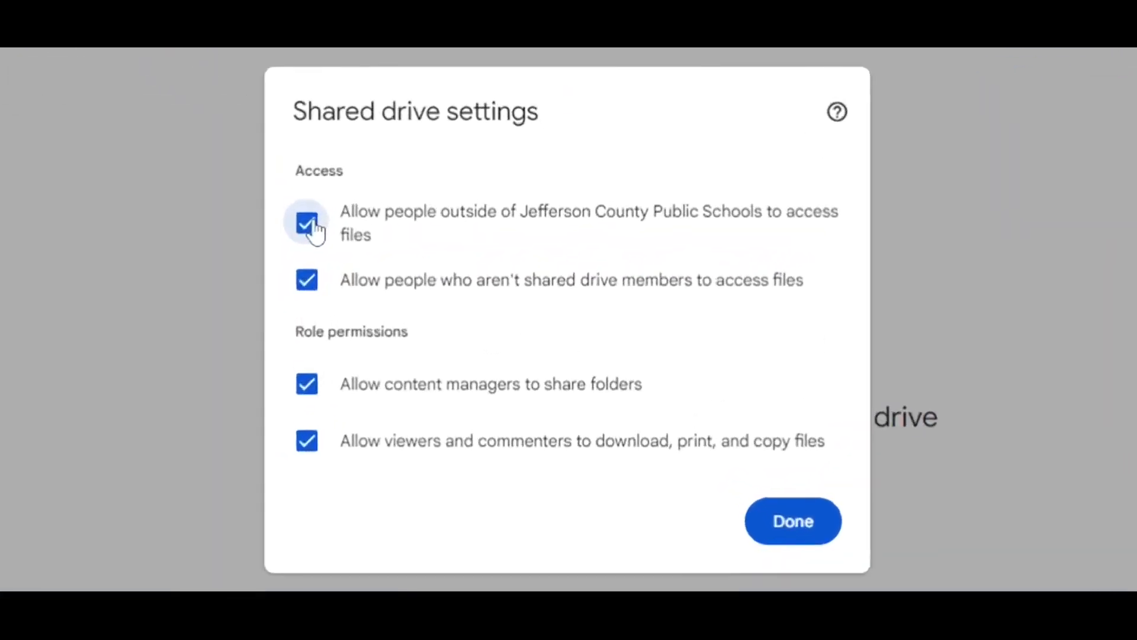
click(307, 224)
click(305, 281)
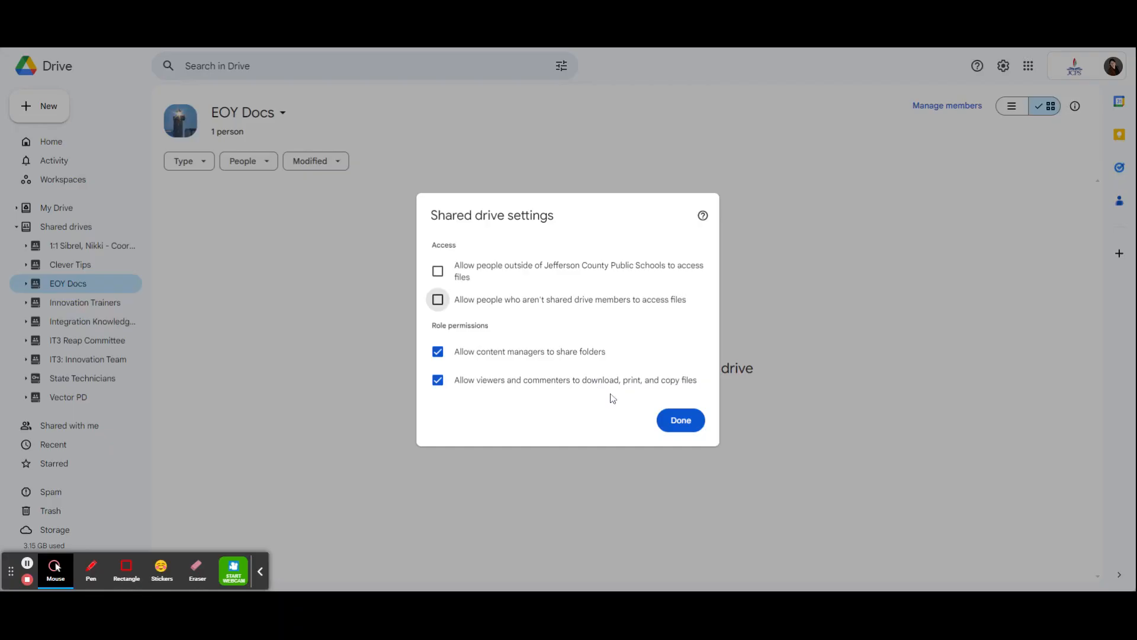
click(833, 564)
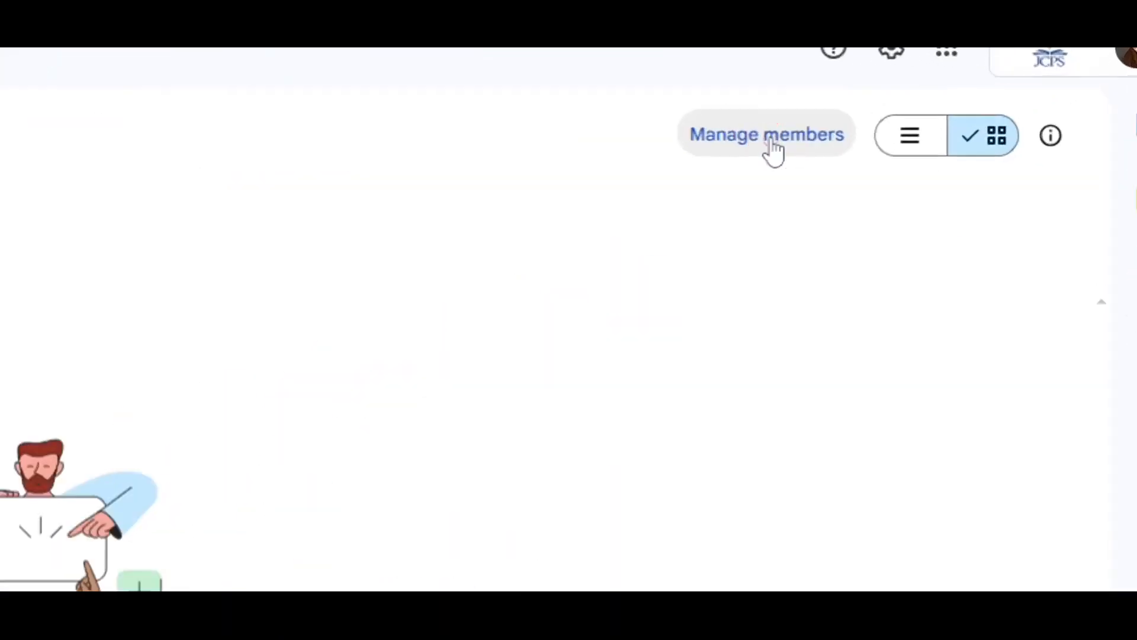
Step: Add the two teacher test accounts as members of EOY Docs with the Content manager role and send the invitation
click(772, 148)
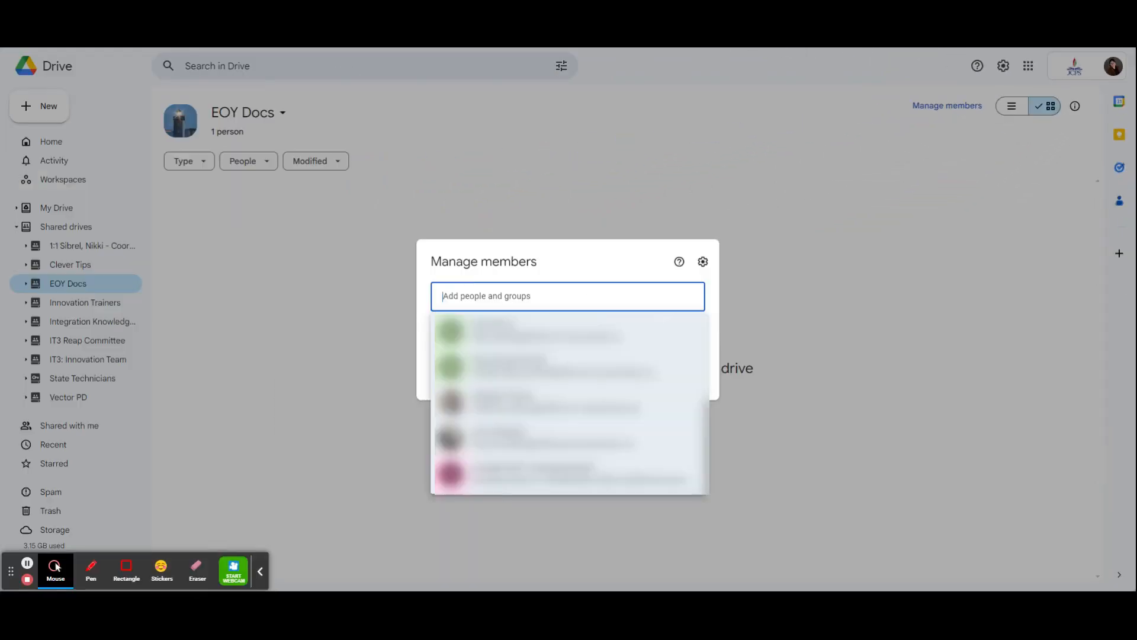
key(ctrl+v)
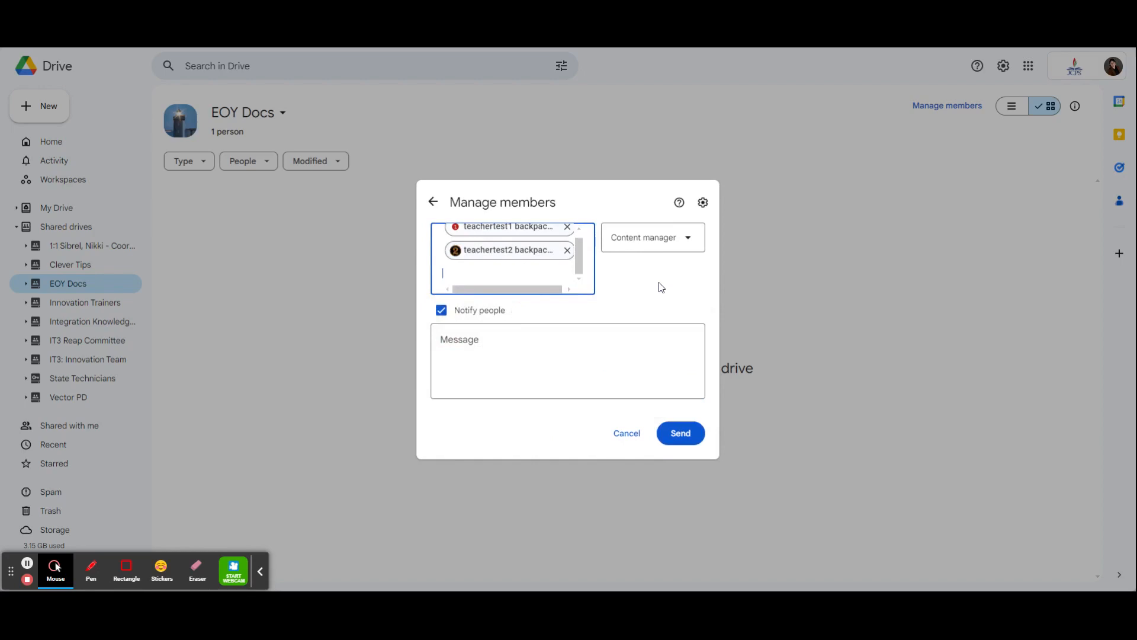
scroll(509, 258, up, 1)
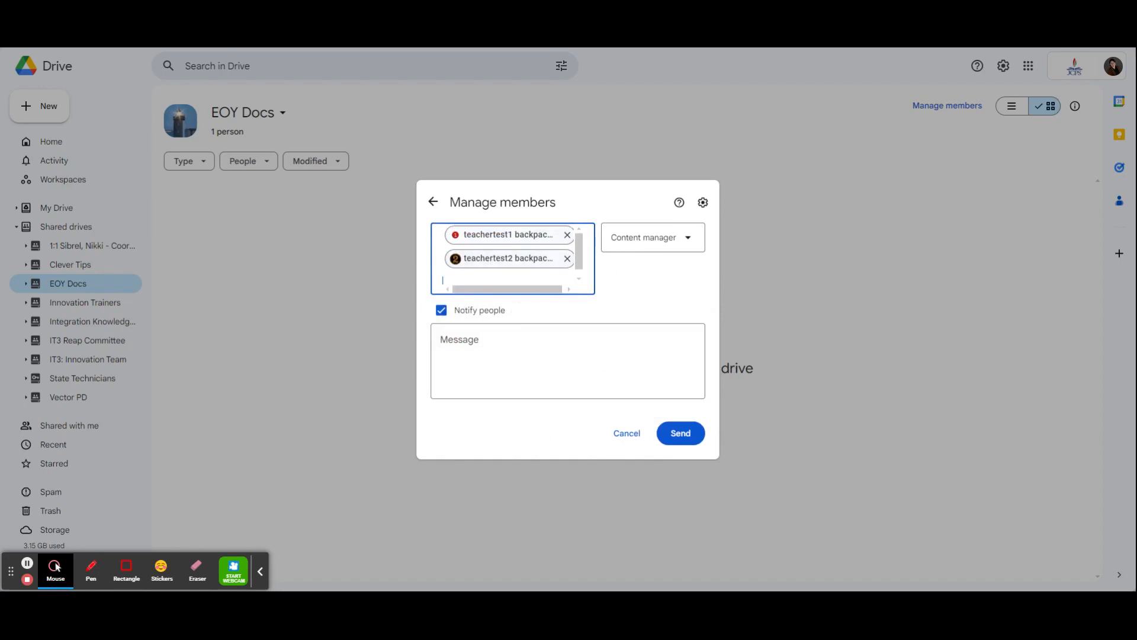
click(688, 243)
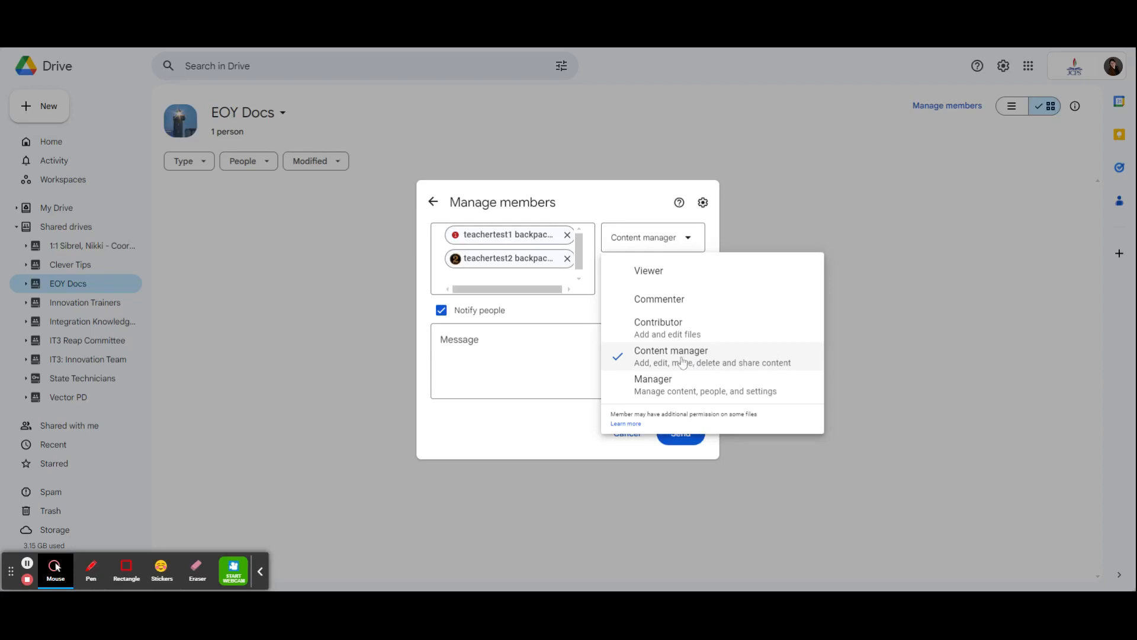
click(644, 362)
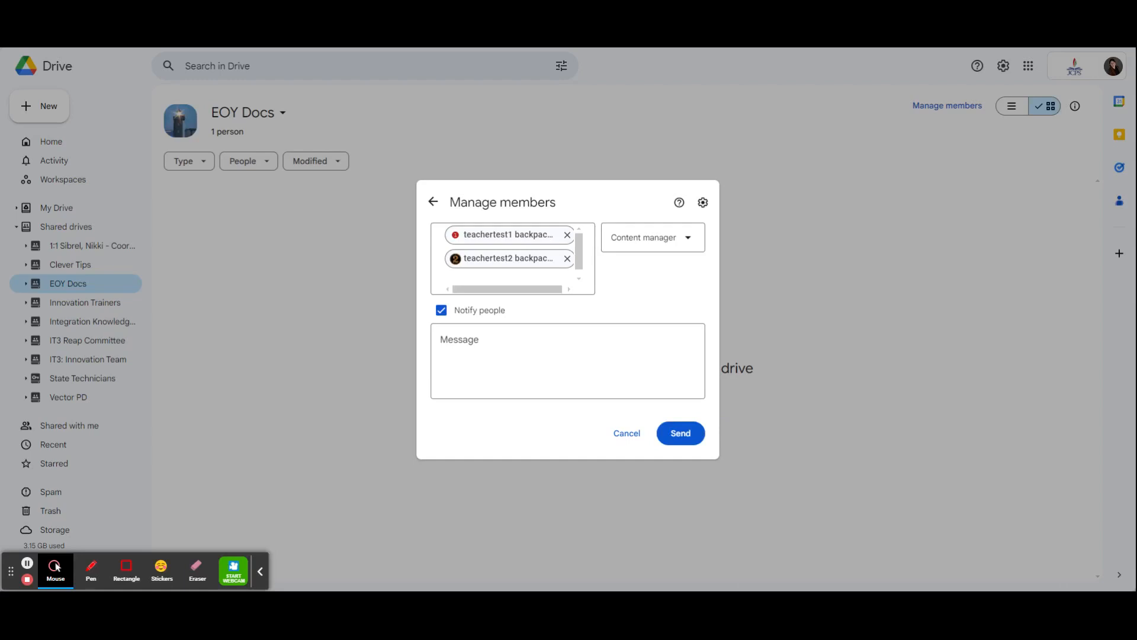
click(679, 437)
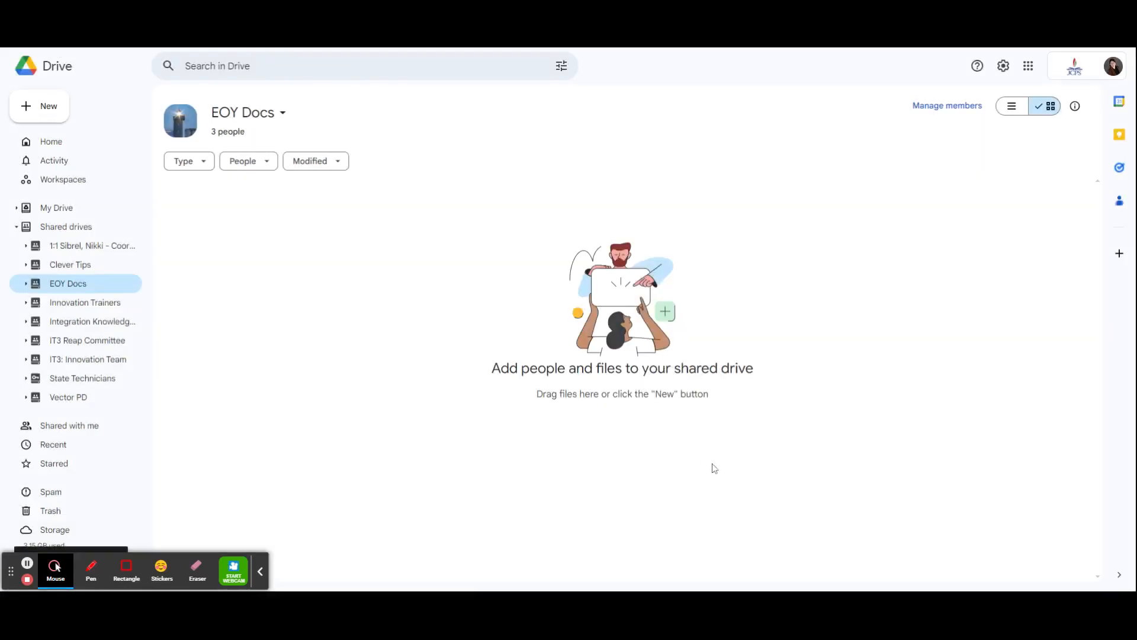
Step: View the files under Shared with me and dismiss the Better spam filters notice
click(77, 425)
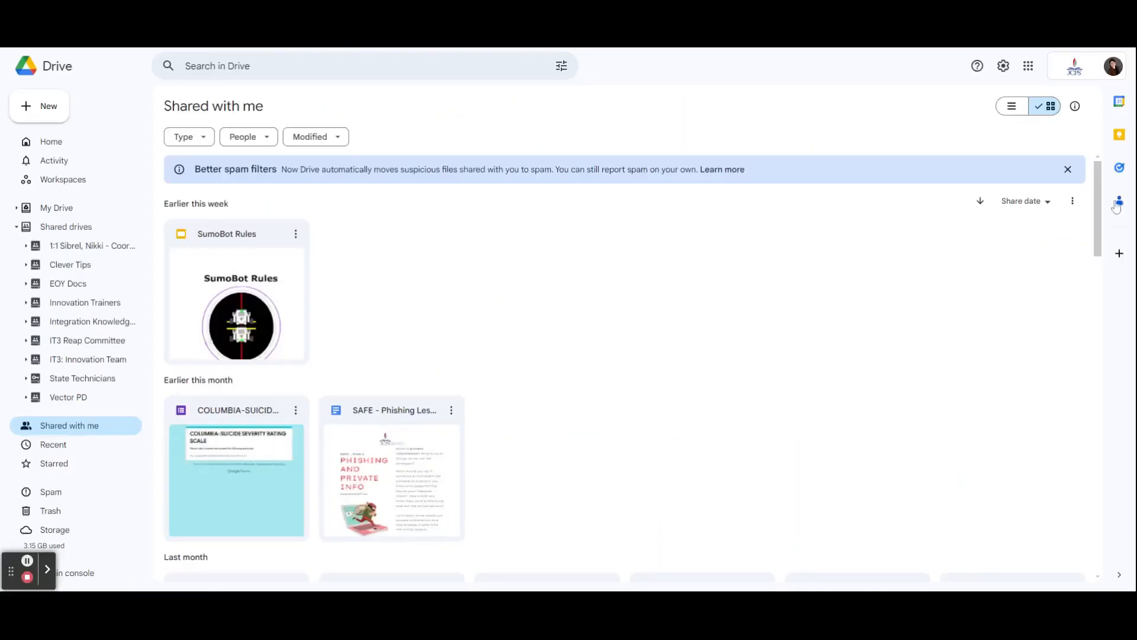
click(1068, 169)
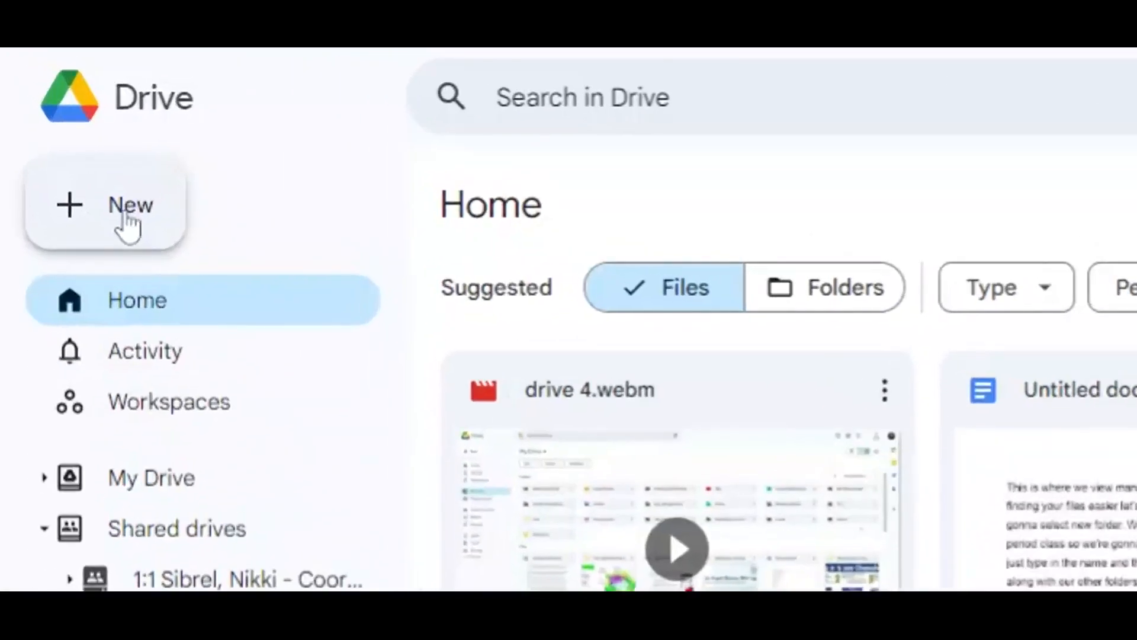
Step: Create a new folder named Open House in My Drive
click(127, 219)
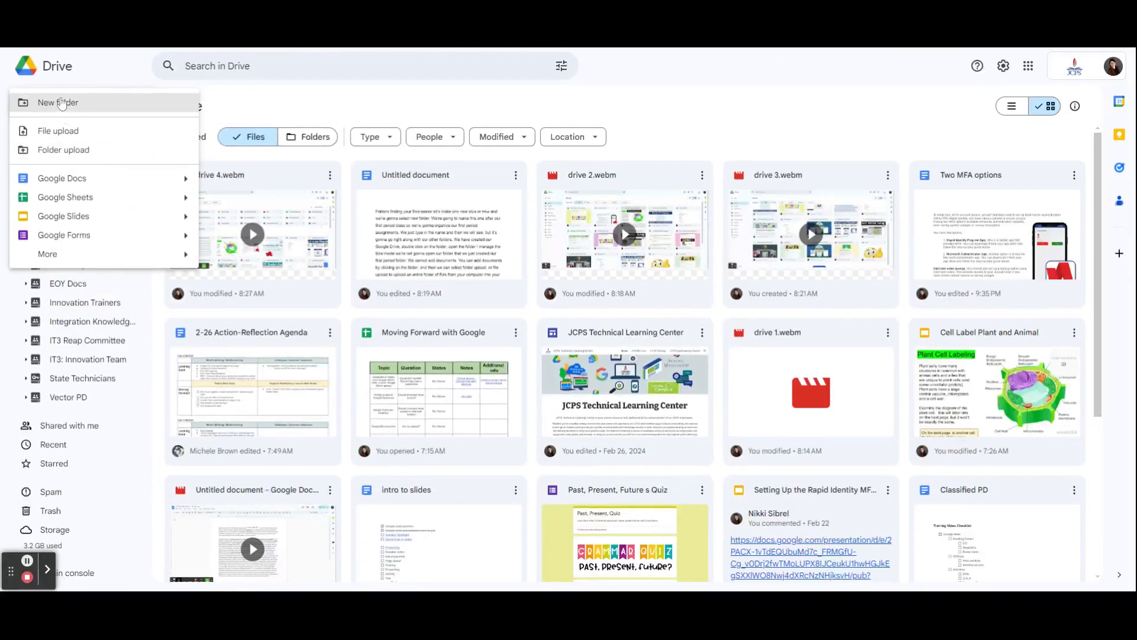
click(64, 102)
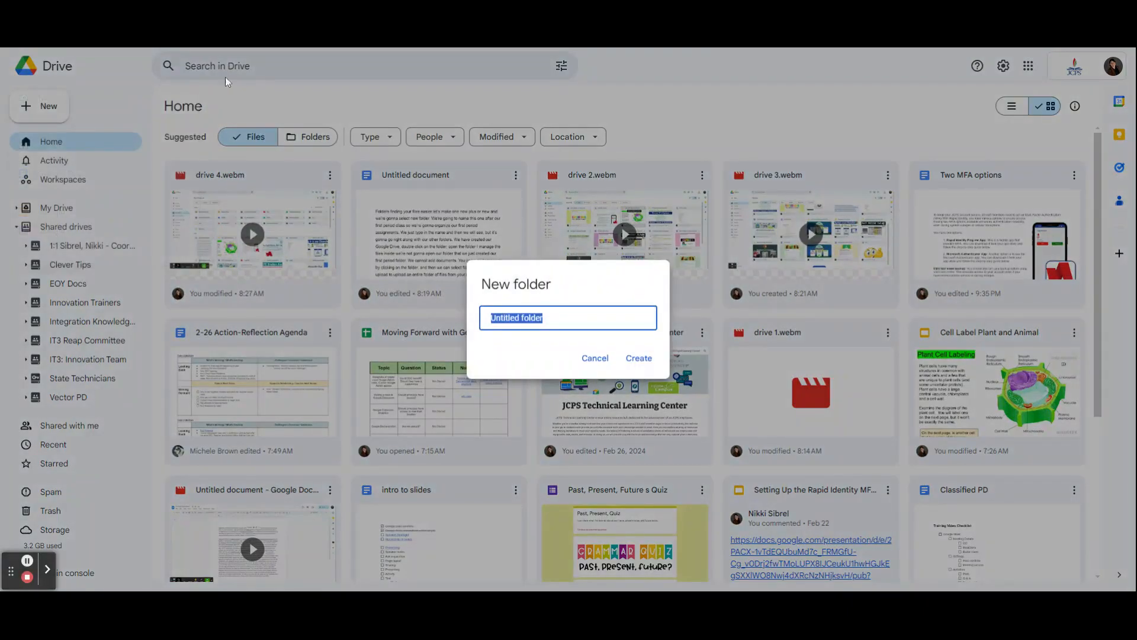
text(Open House)
key(Return)
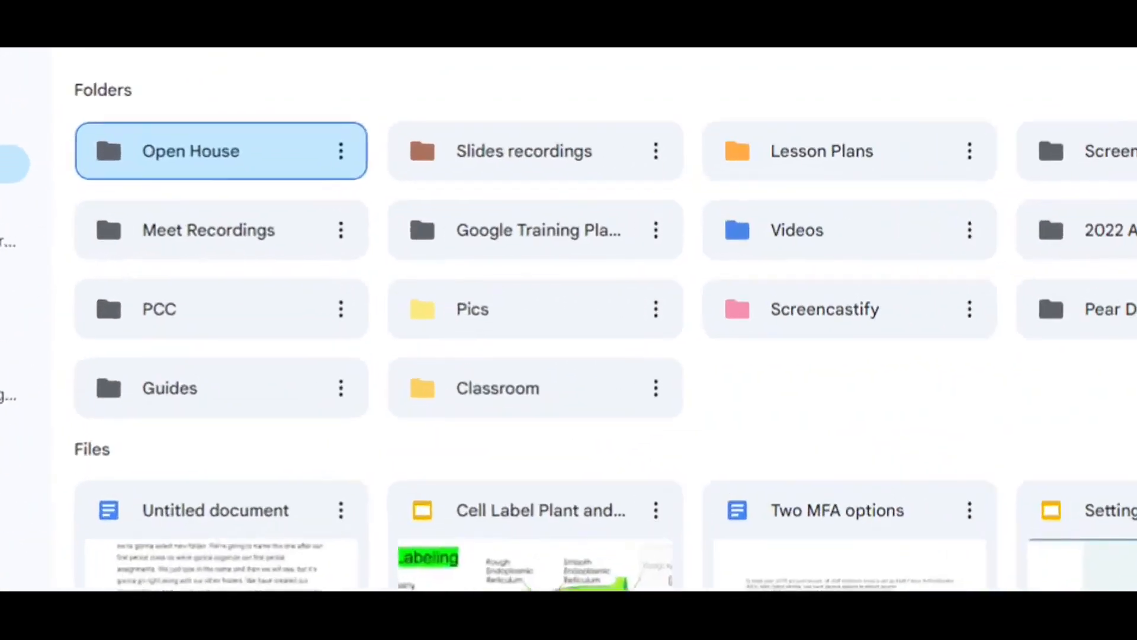
Step: Change the color of the Open House folder to purple
click(341, 150)
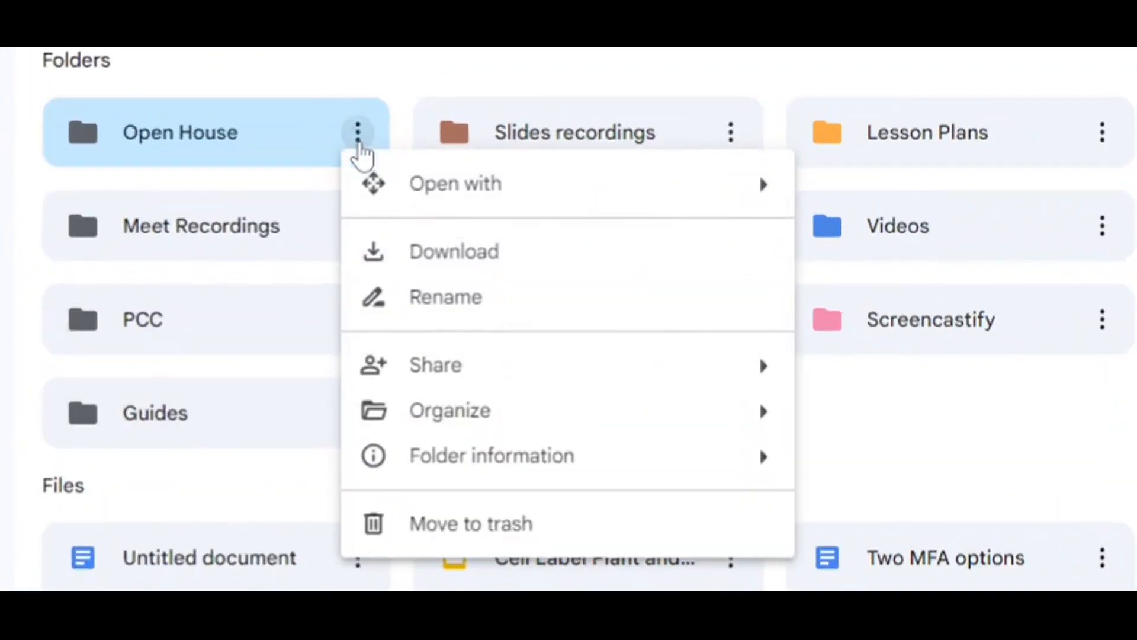
mouse_move(621, 409)
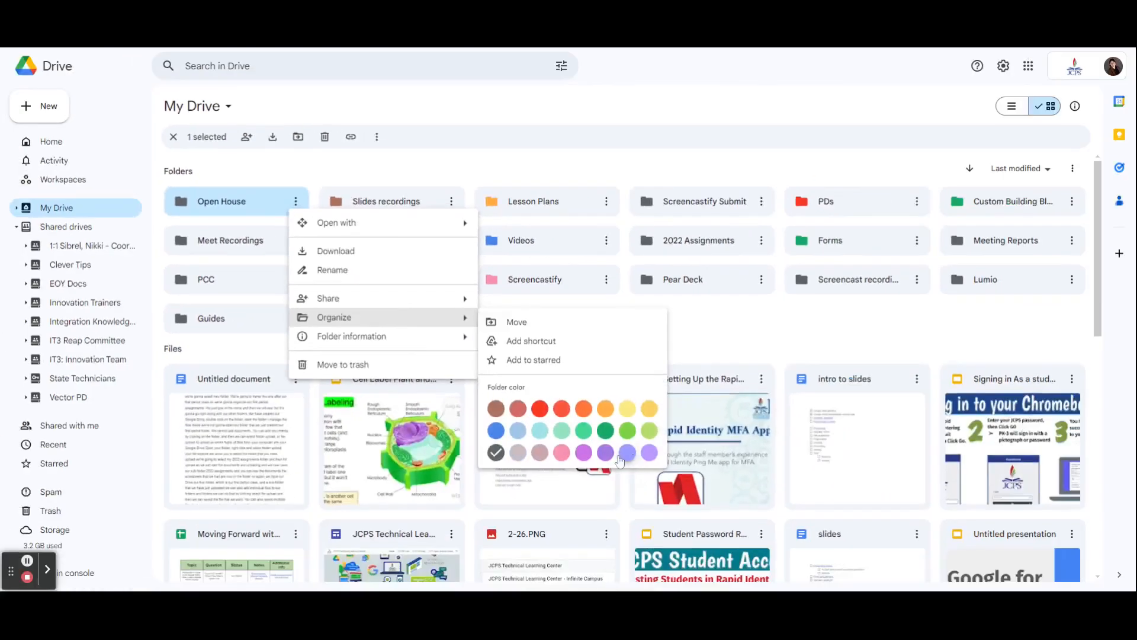
click(624, 454)
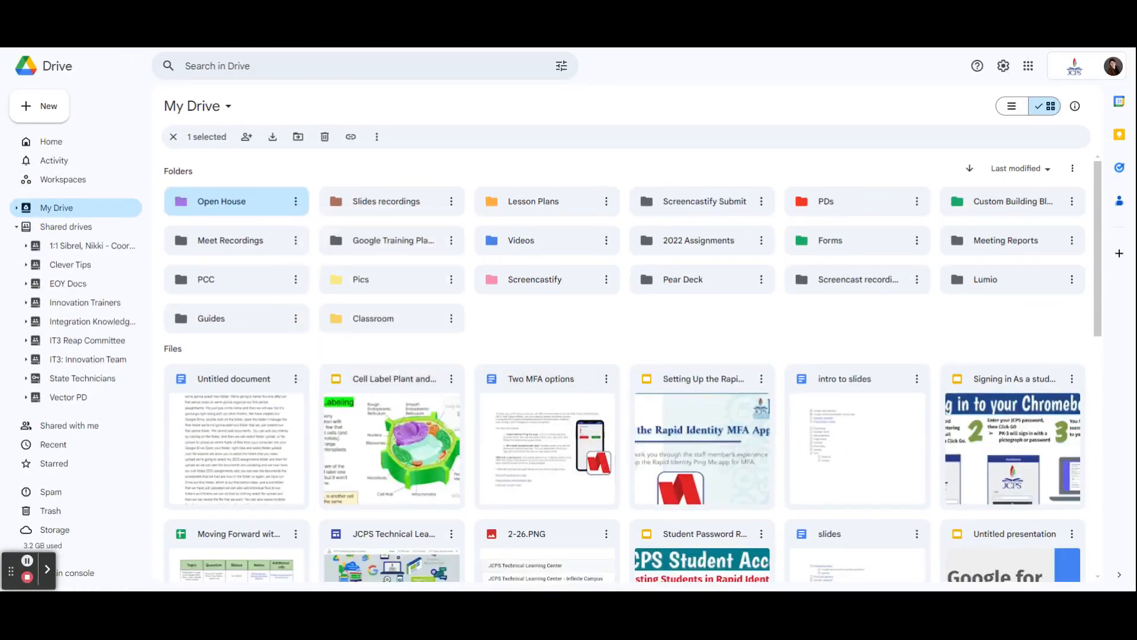
Step: Open the Open House folder and upload The Best Day Ever Word document from the 2022 Assignments folder on the Desktop
click(235, 203)
double_click(235, 203)
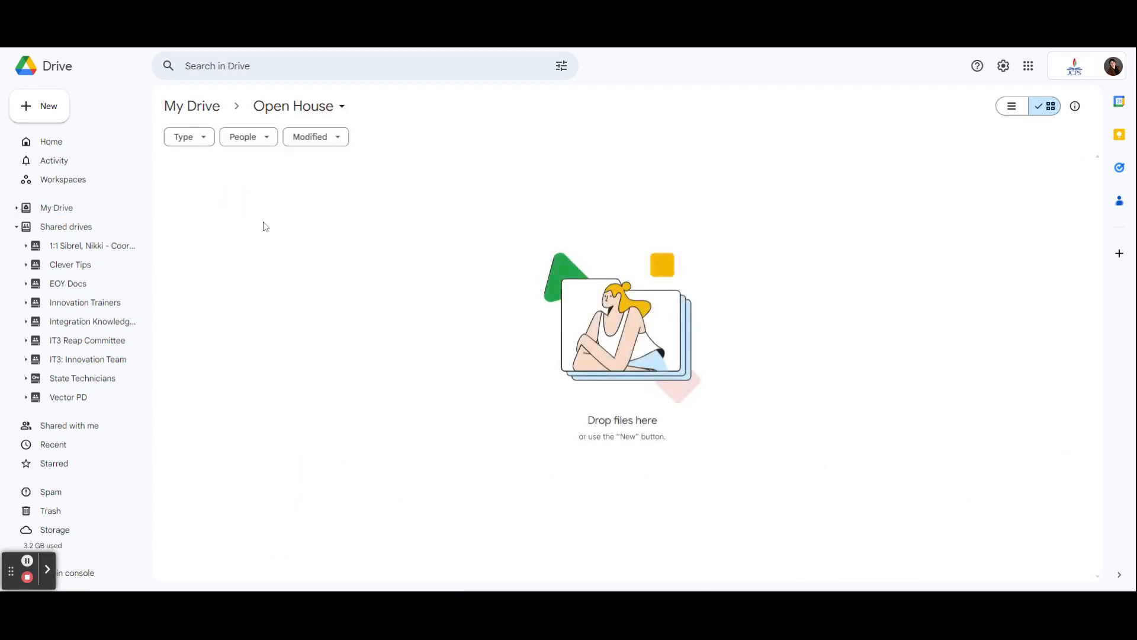
right_click(308, 243)
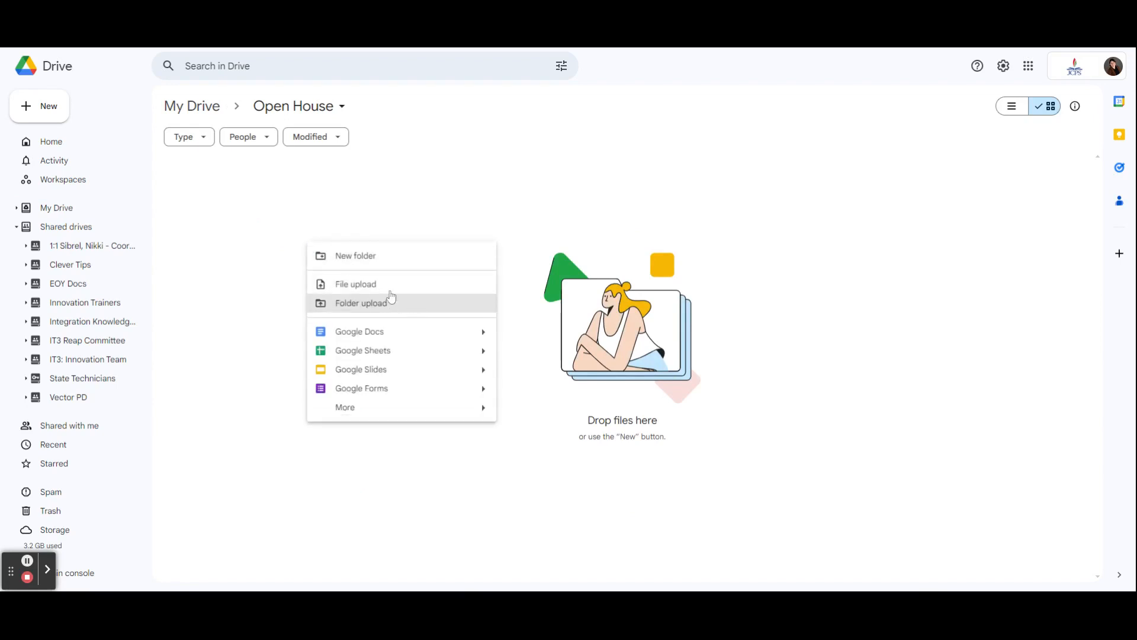
click(376, 285)
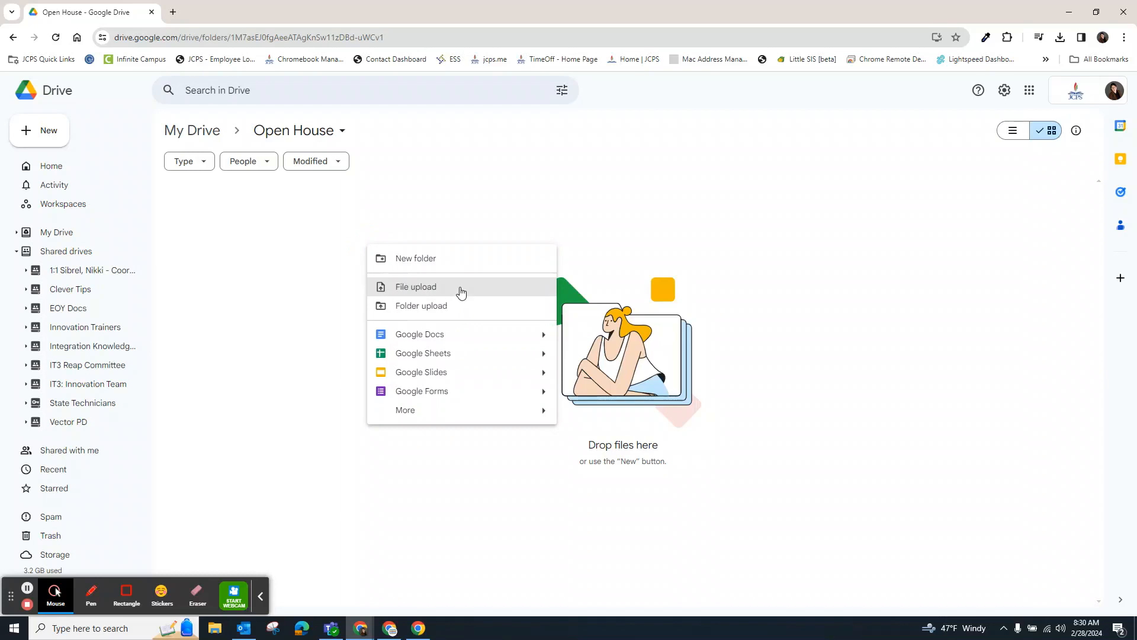
click(461, 267)
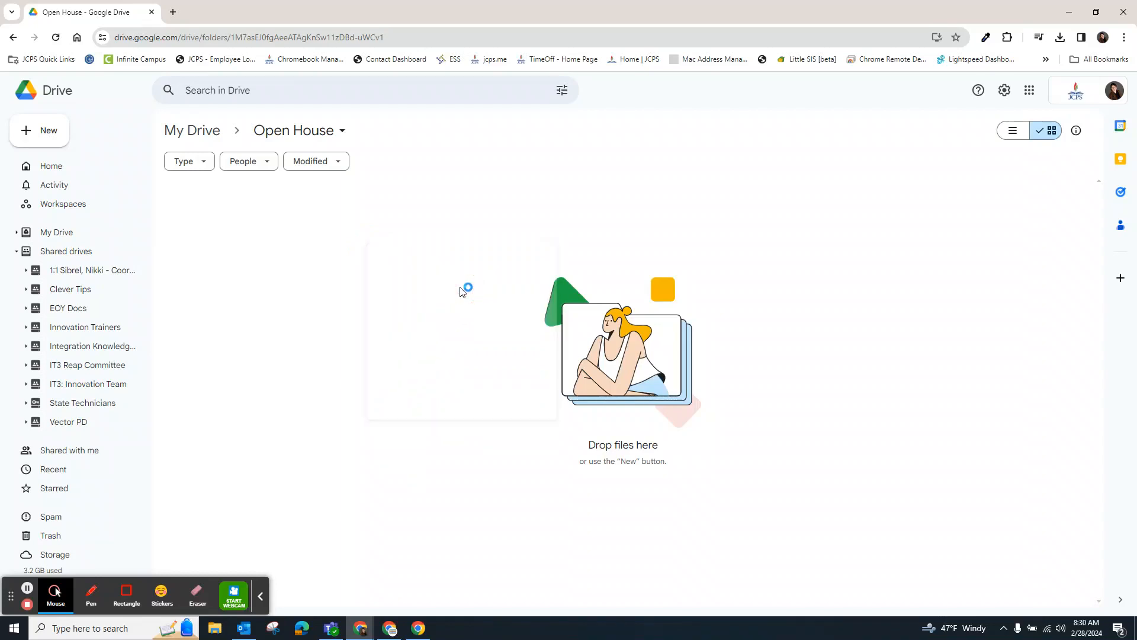
click(141, 28)
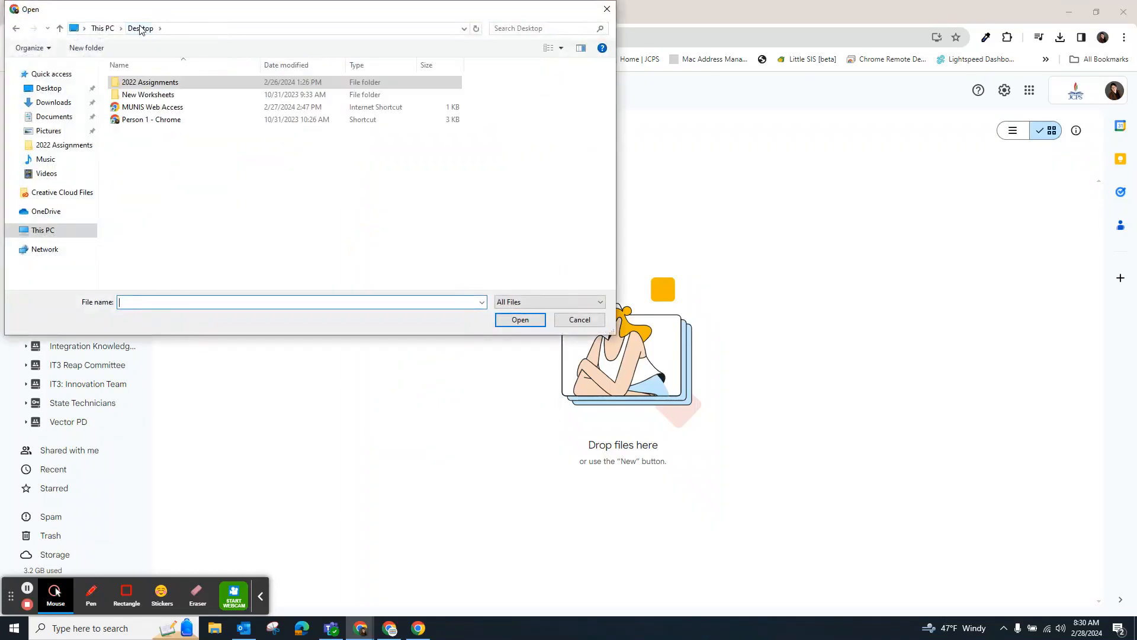
double_click(193, 86)
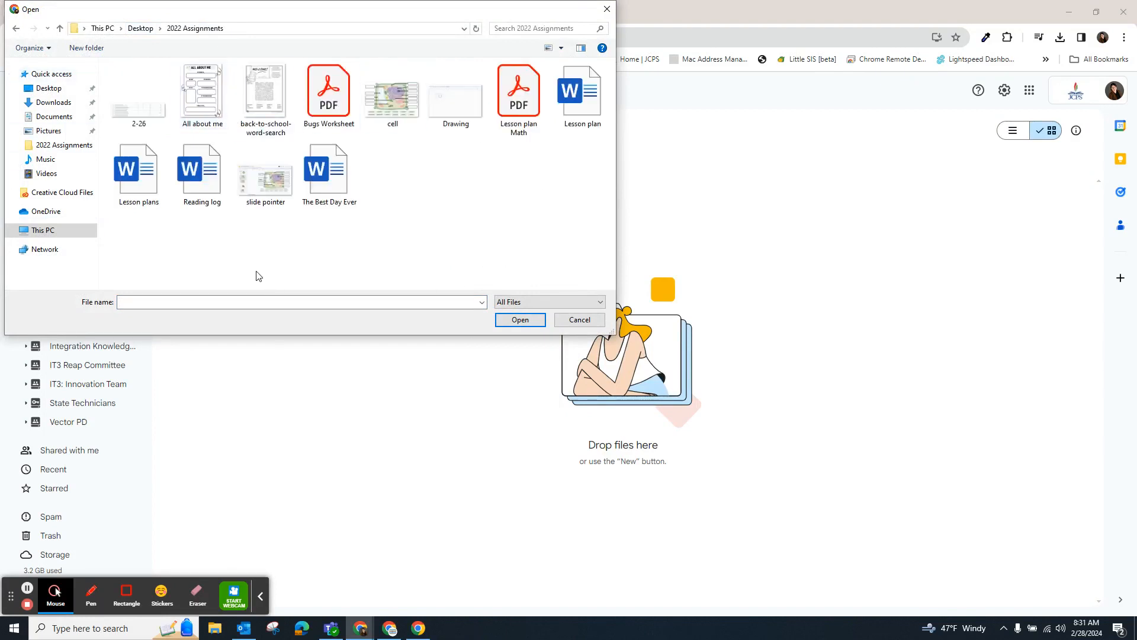
click(327, 173)
click(519, 320)
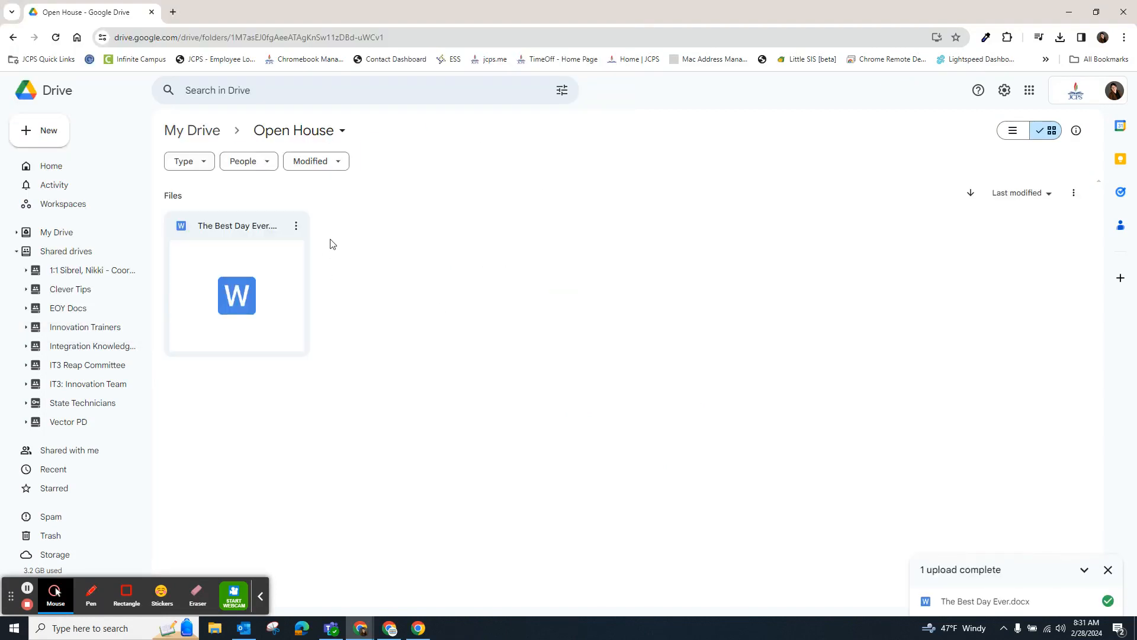
Step: Upload the entire 2022 Assignments folder from the Desktop into the Open House folder and approve the upload
click(410, 244)
right_click(411, 244)
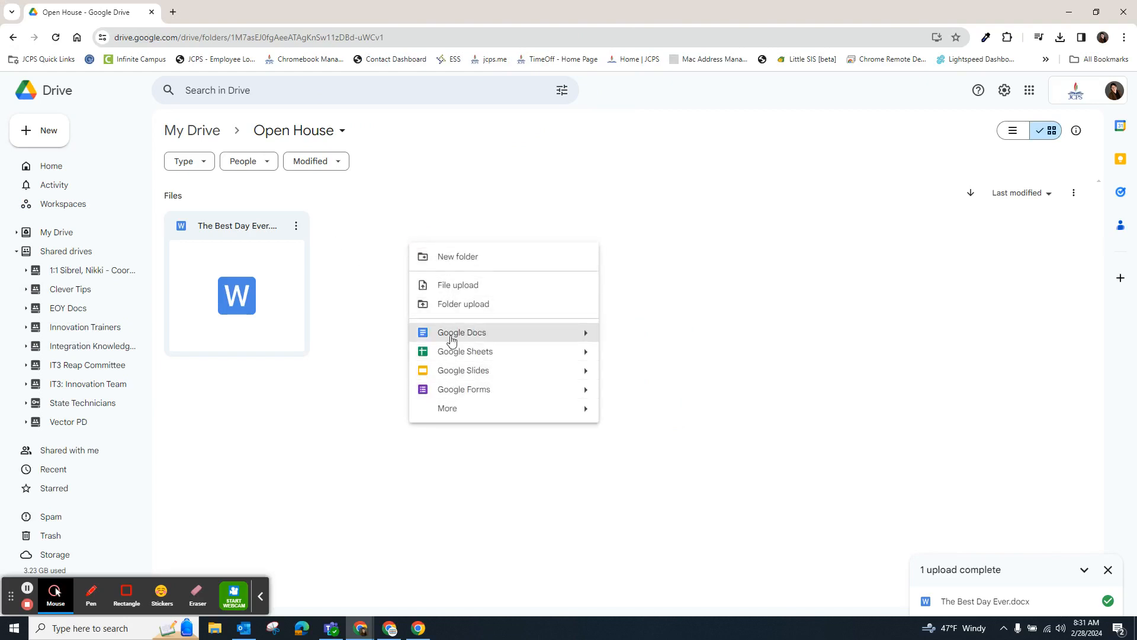
click(473, 309)
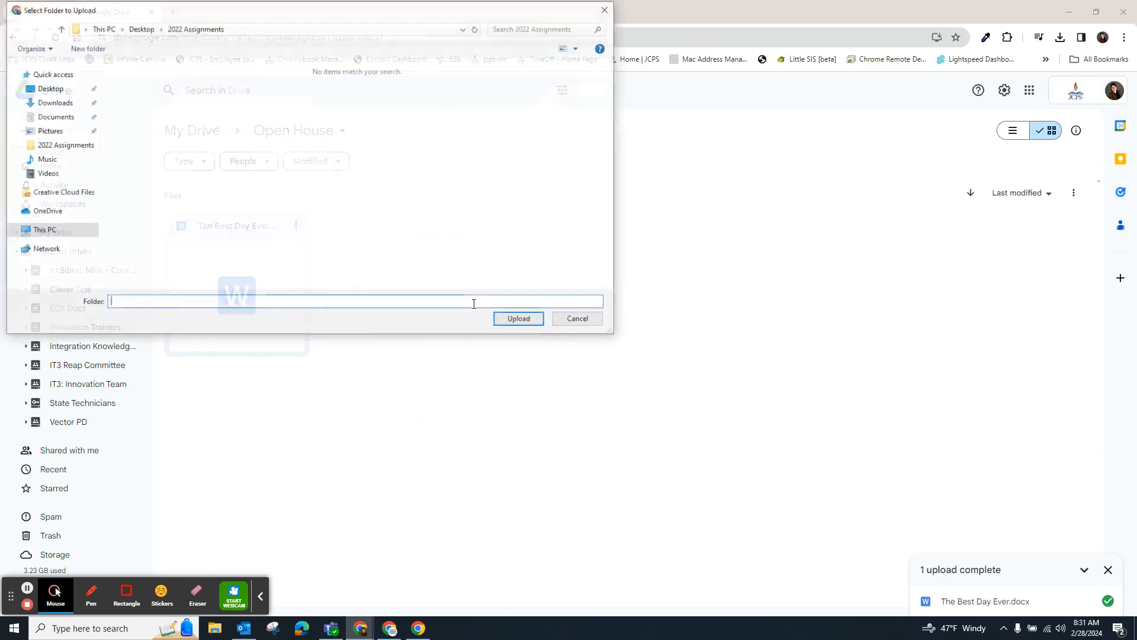
click(143, 30)
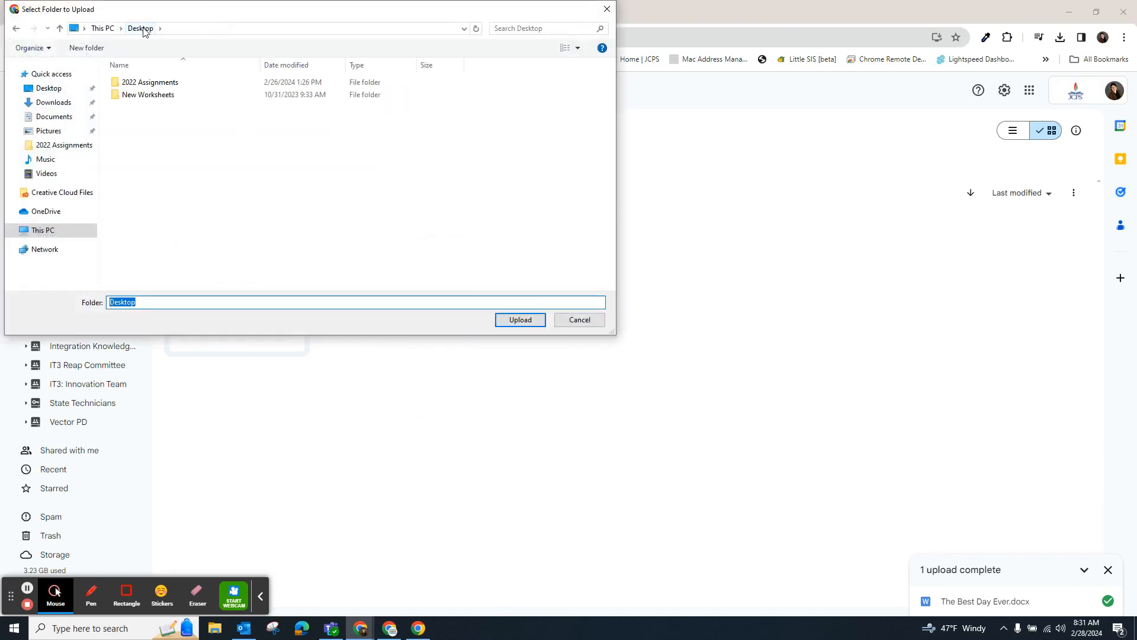
double_click(142, 81)
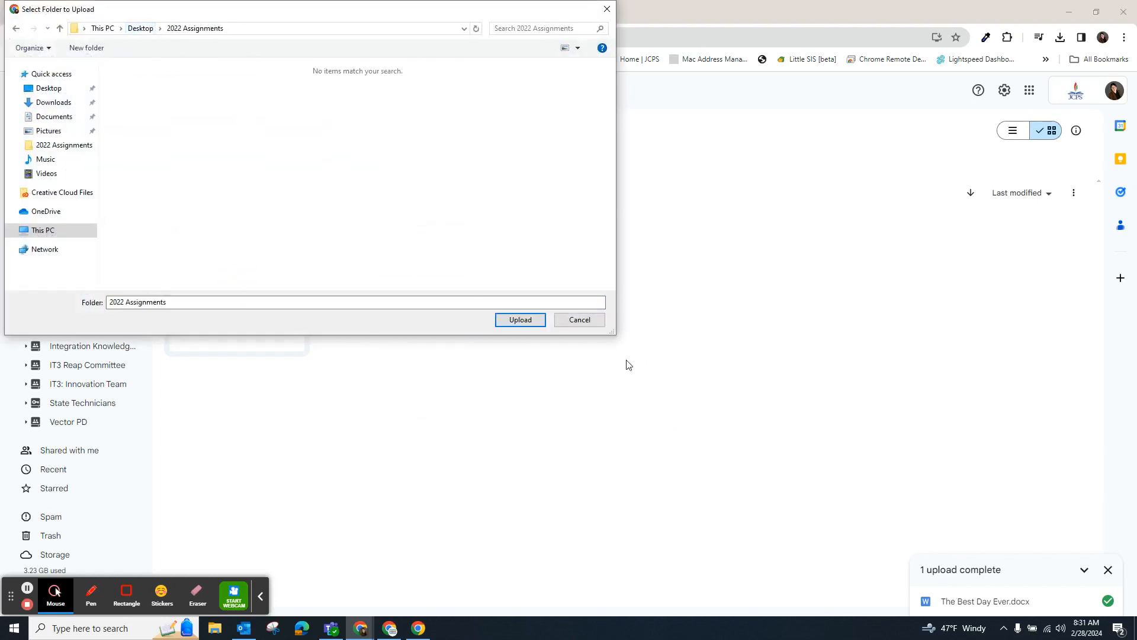
click(520, 319)
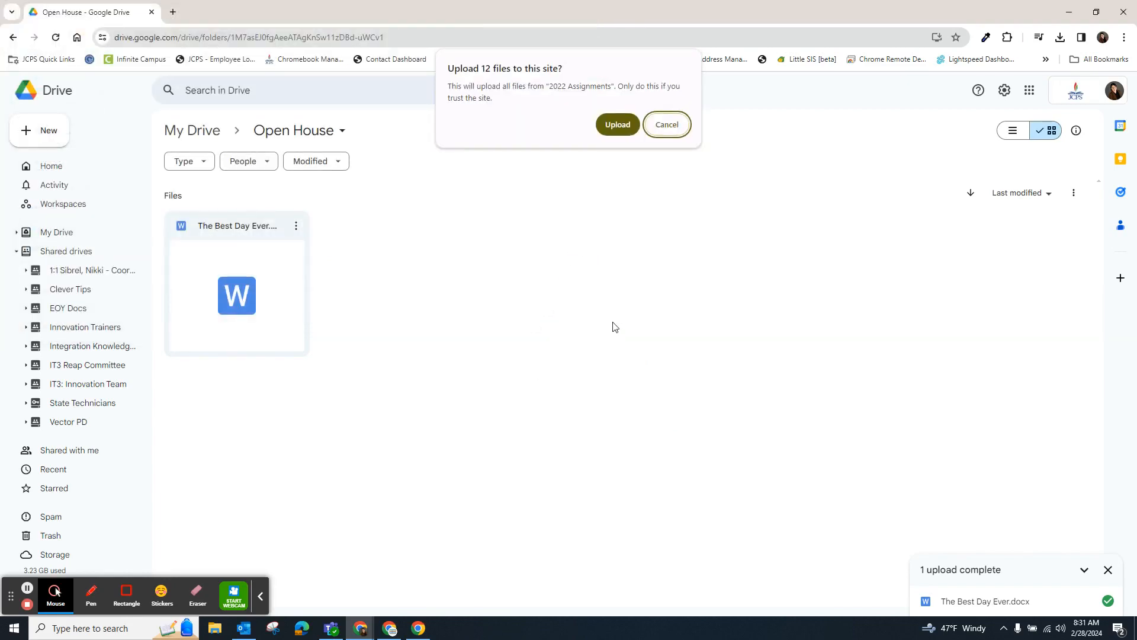
click(617, 125)
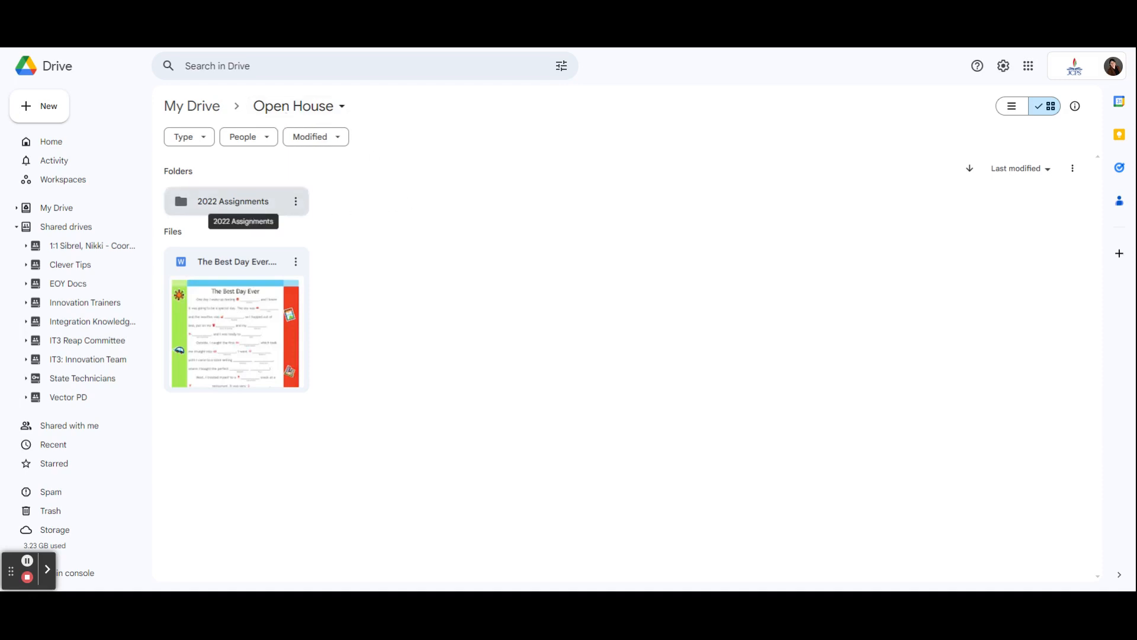
Step: Create a new subfolder for purchase orders inside the Open House folder
right_click(363, 198)
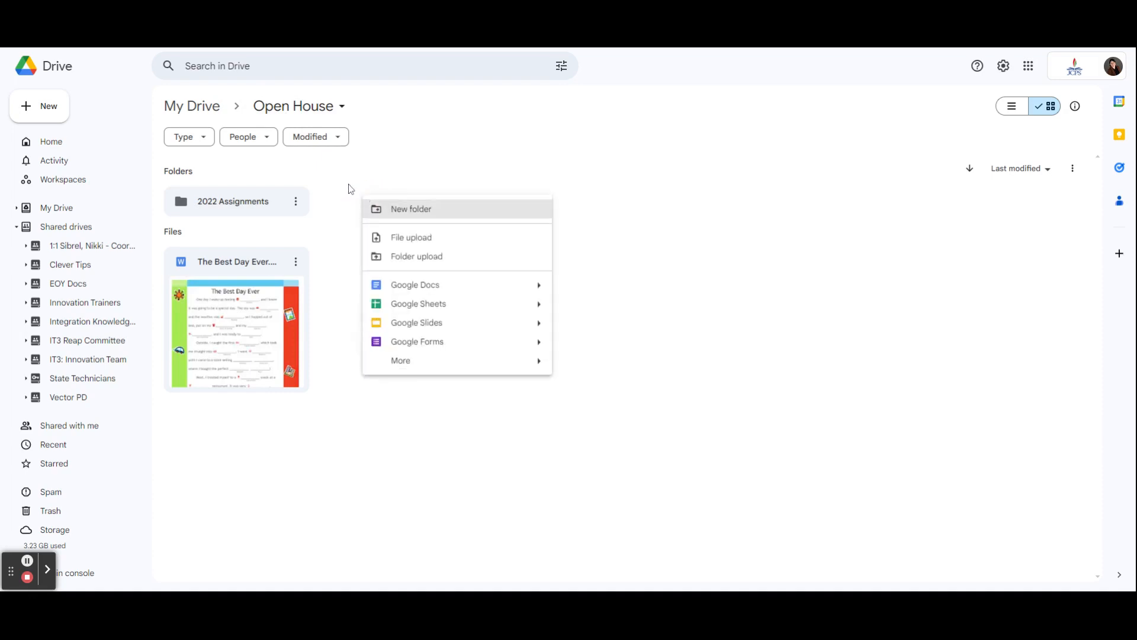
click(339, 191)
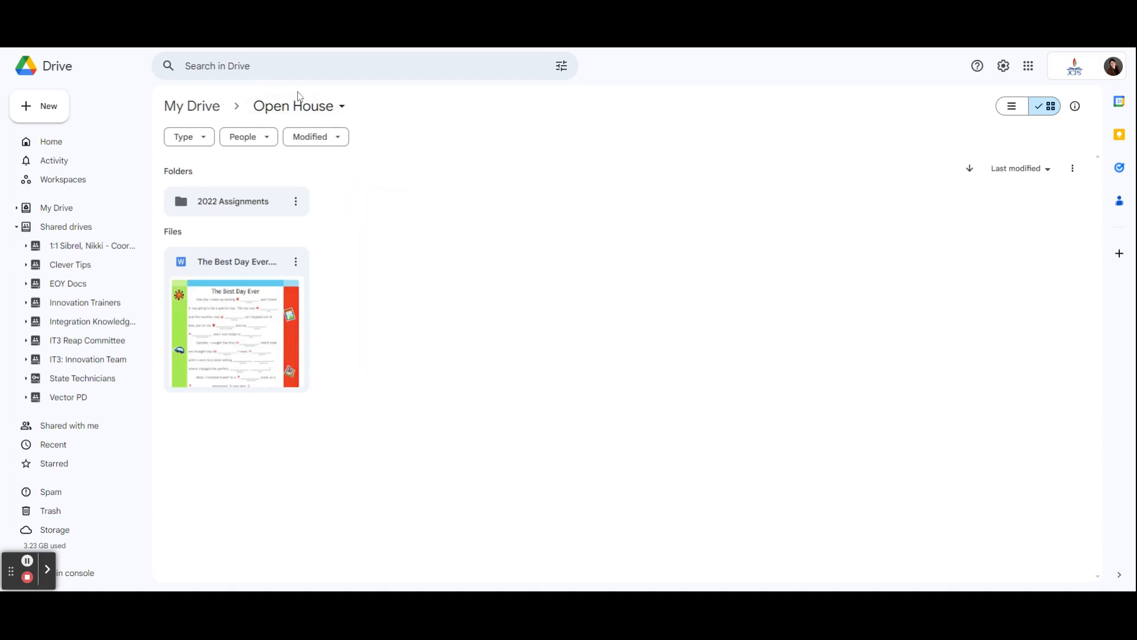
right_click(335, 205)
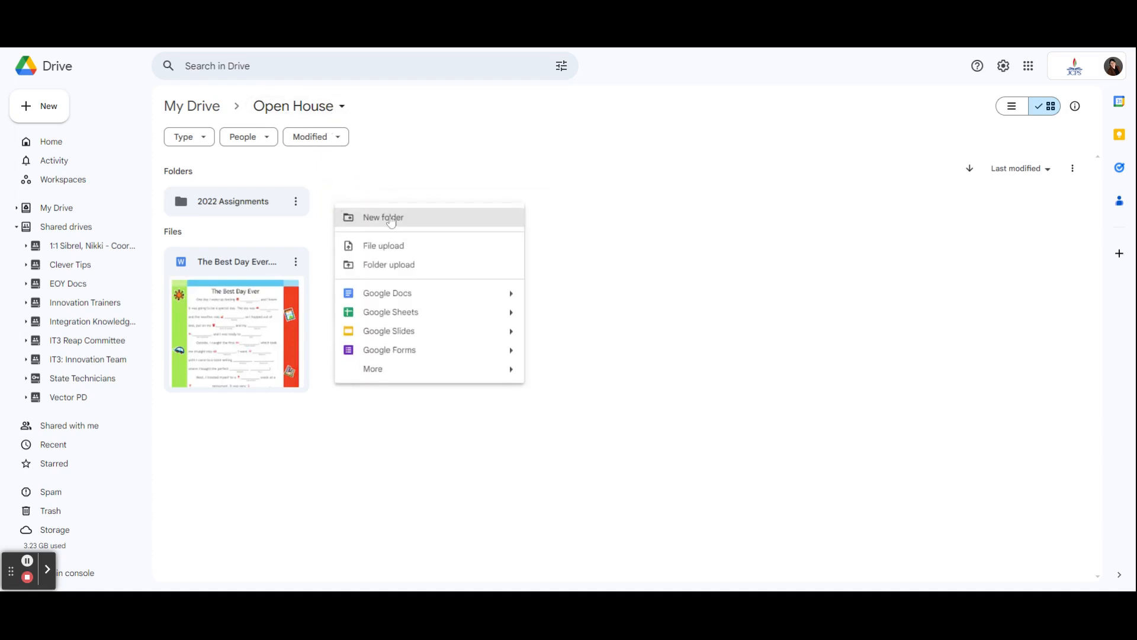
click(390, 218)
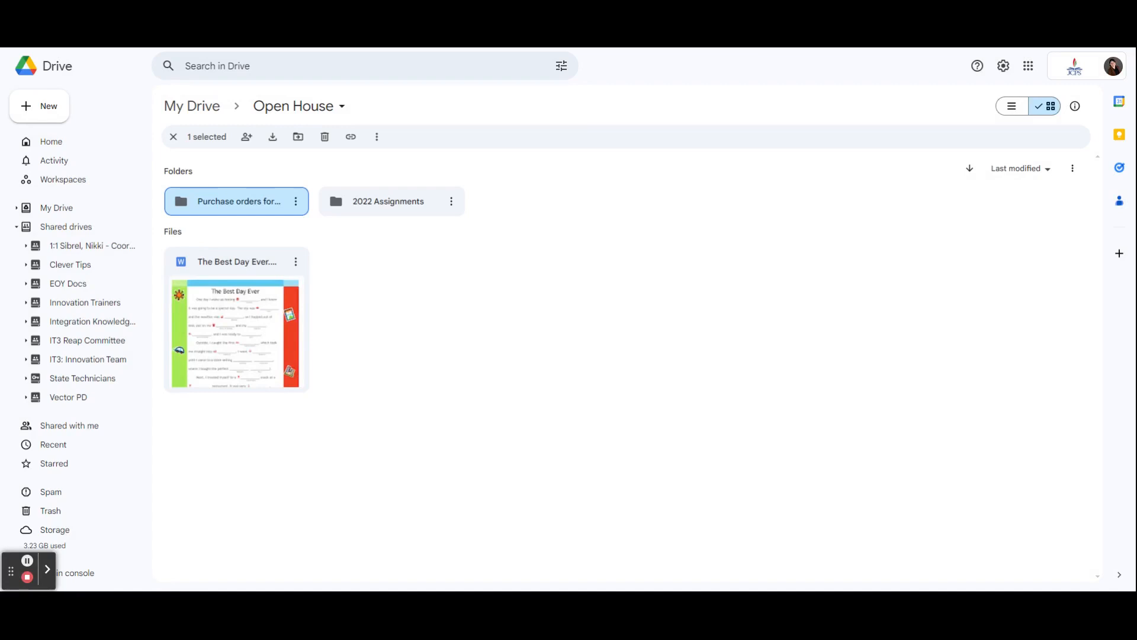
Step: Start sharing the Open House folder and add the first suggested teacher test account with the Editor role
click(342, 107)
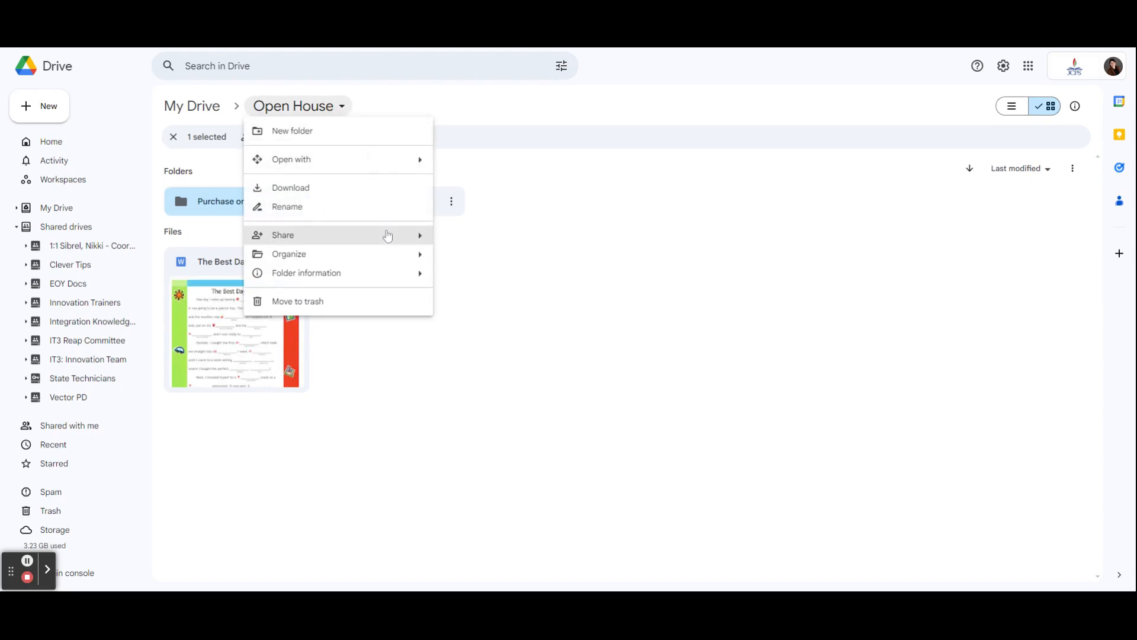
mouse_move(388, 237)
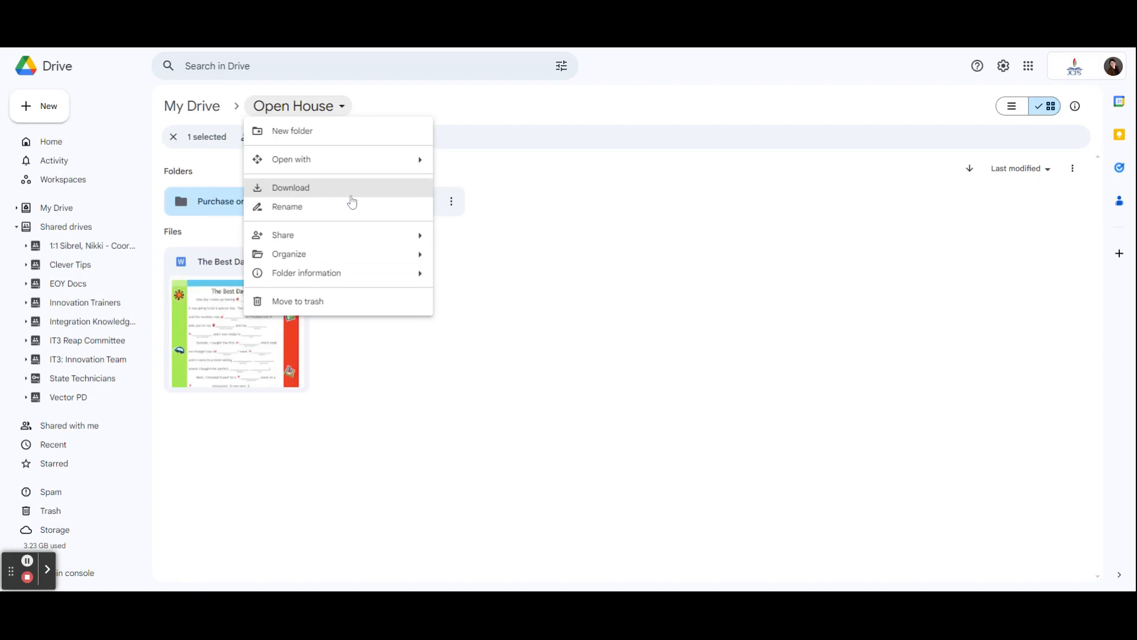
click(482, 243)
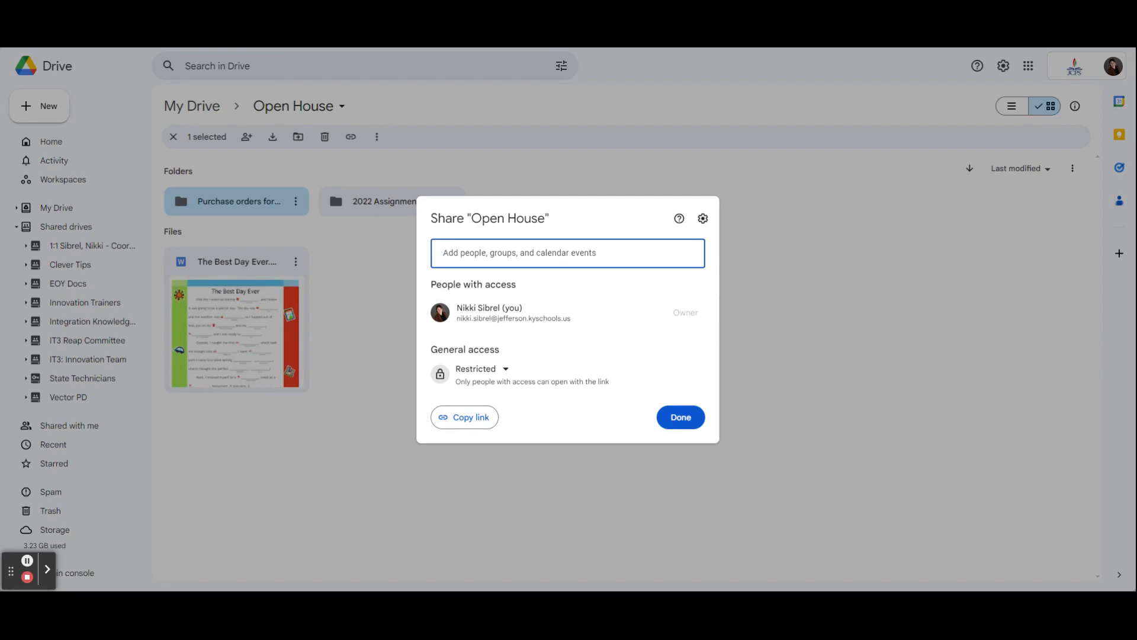
click(579, 254)
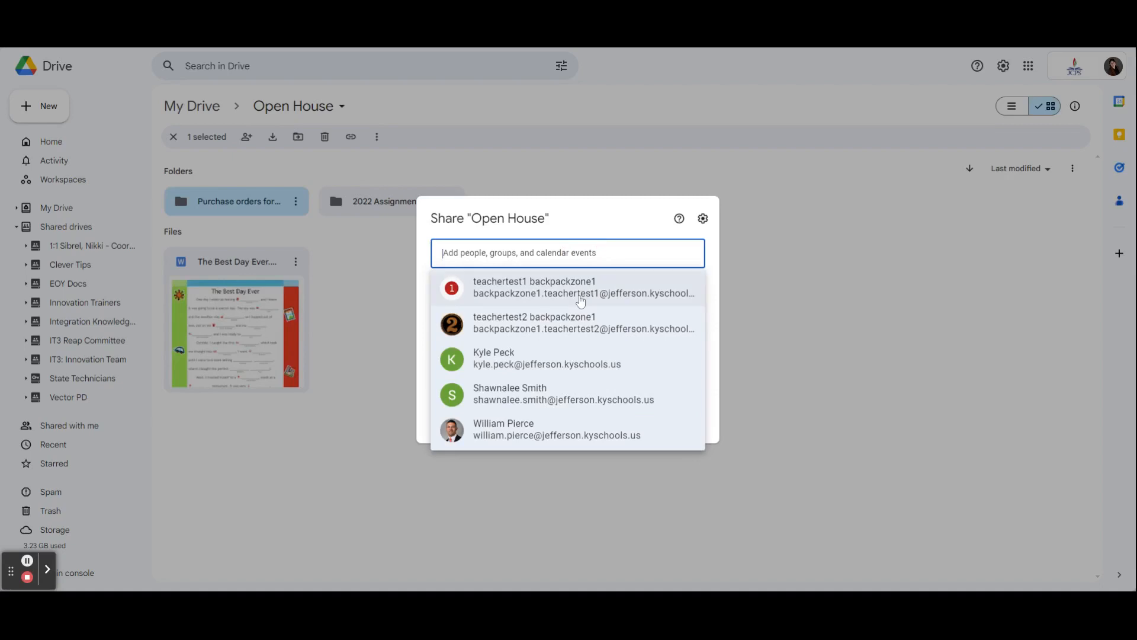
click(580, 298)
click(681, 256)
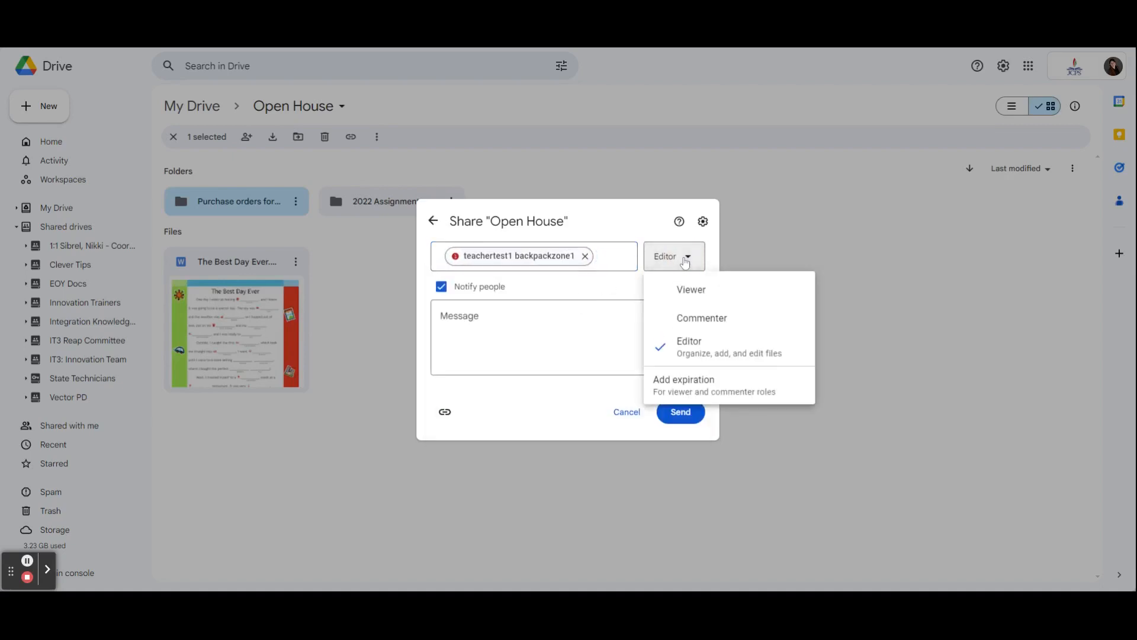
click(719, 351)
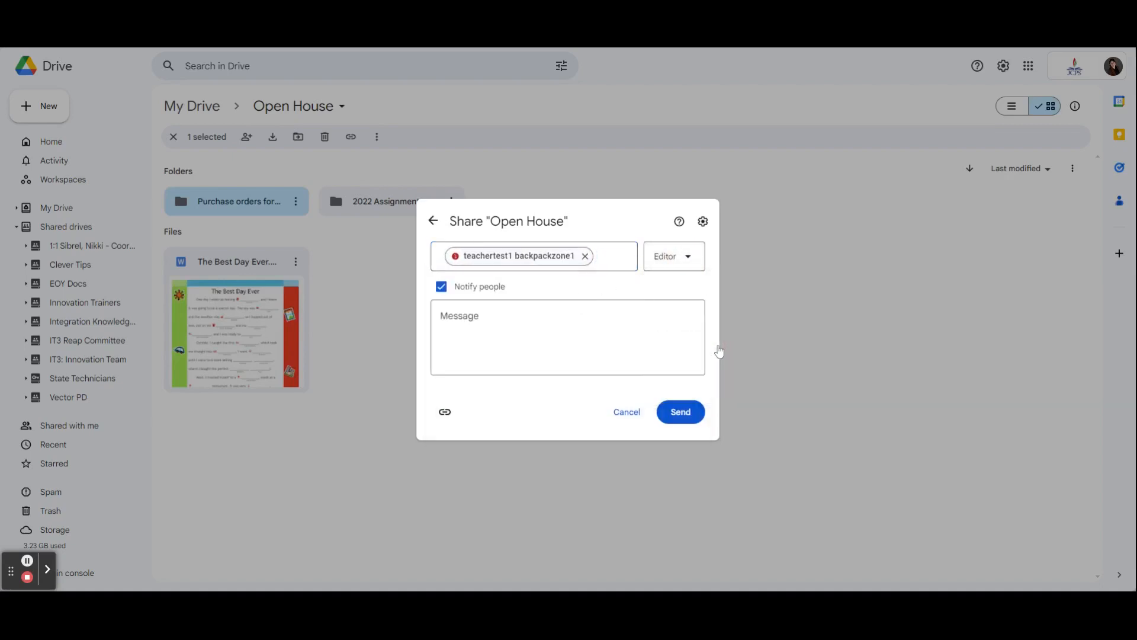
Step: Try sharing without notifying people and the Commenter and Viewer roles, restoring notification and the Editor role
click(439, 289)
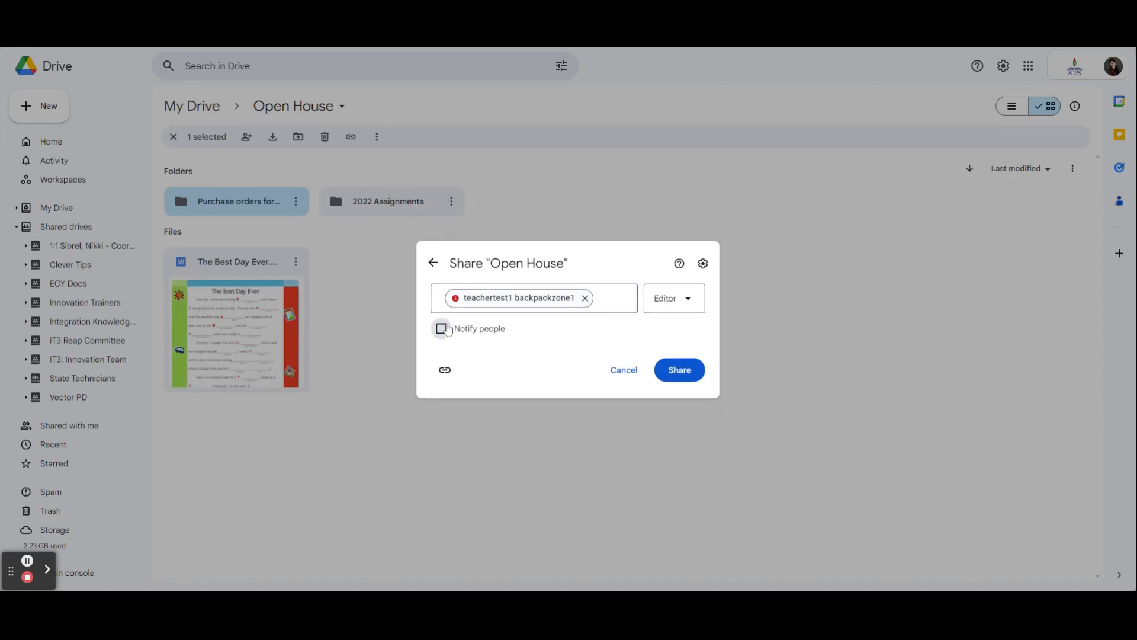
click(440, 287)
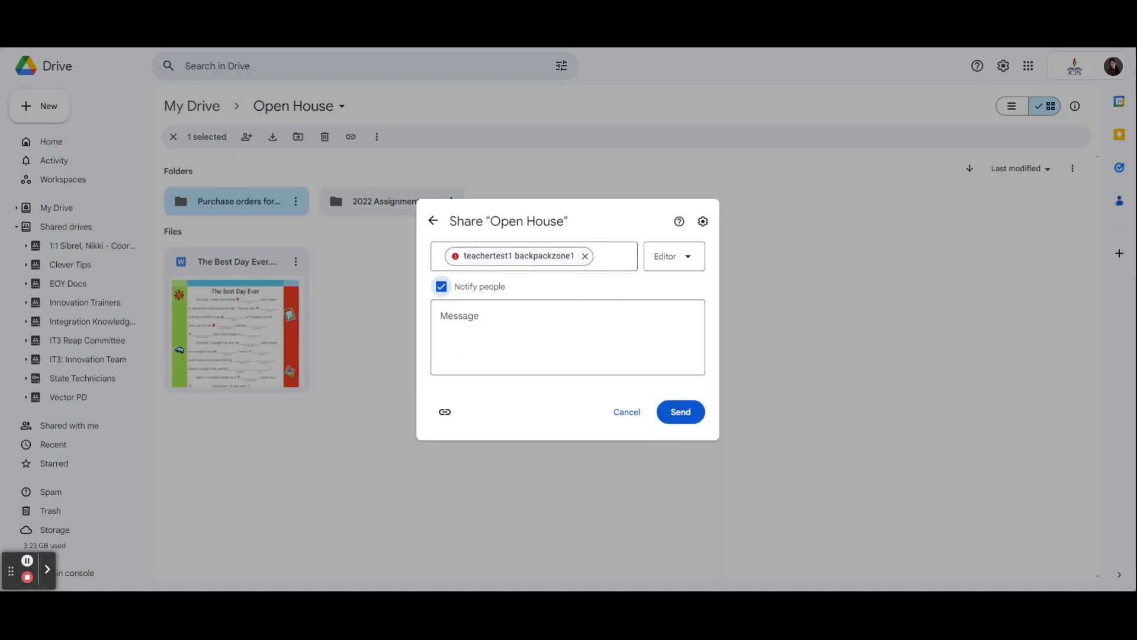
click(686, 255)
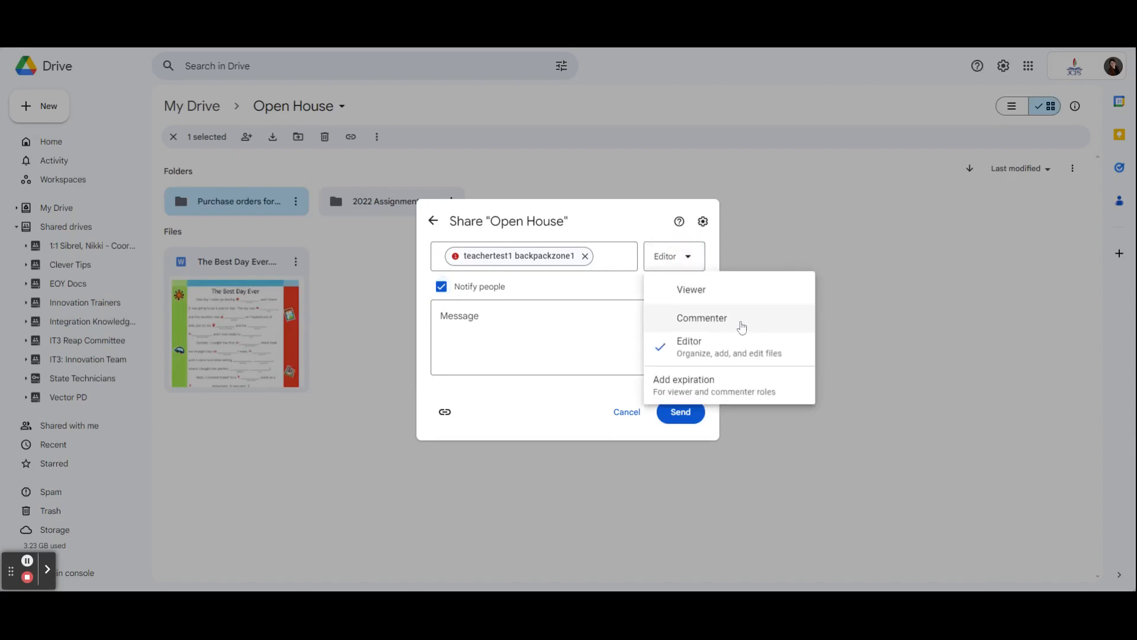
click(741, 328)
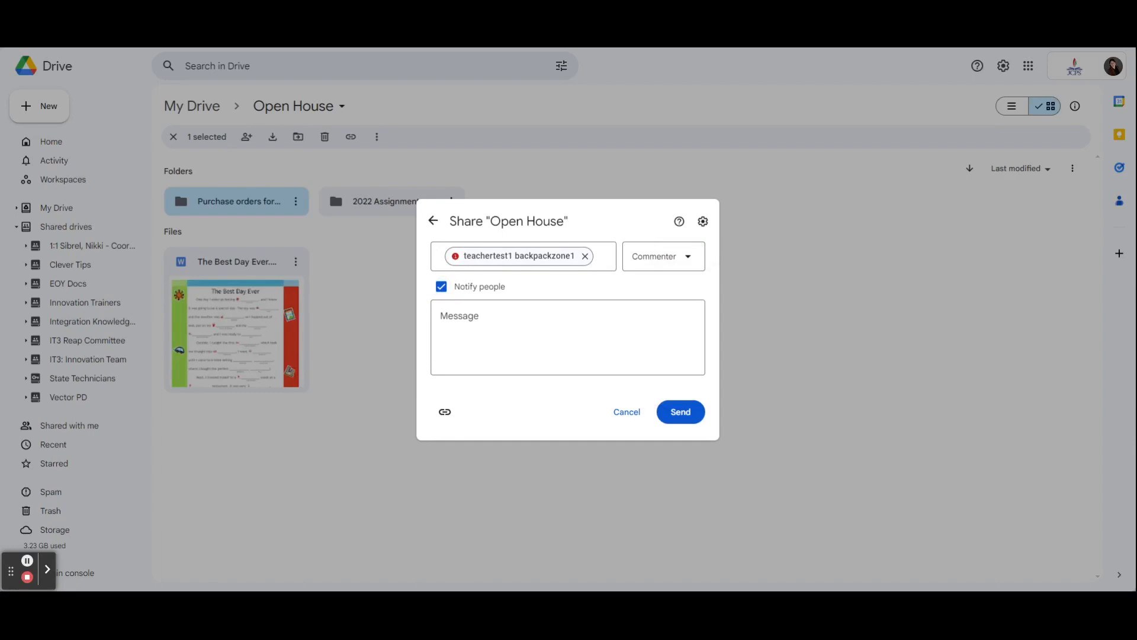
click(685, 266)
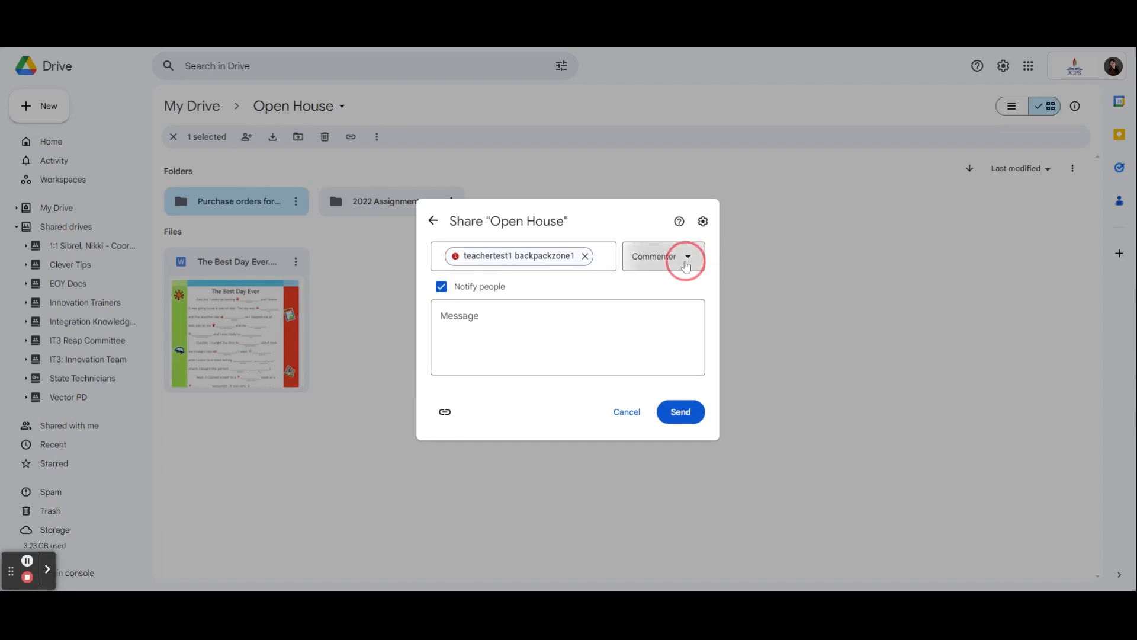
click(686, 287)
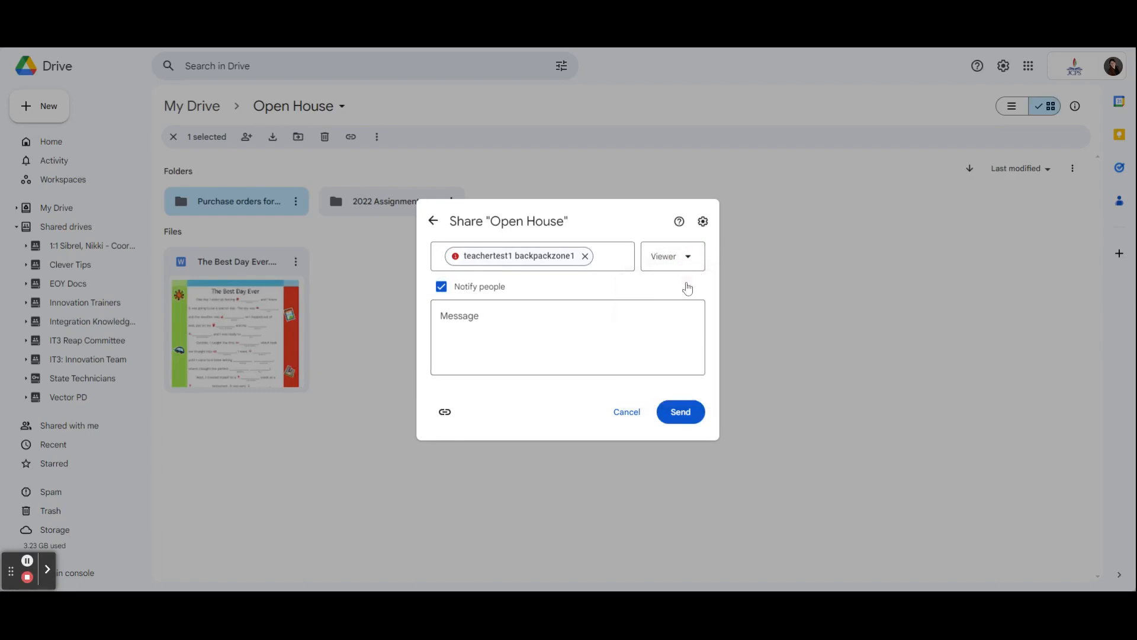
click(691, 268)
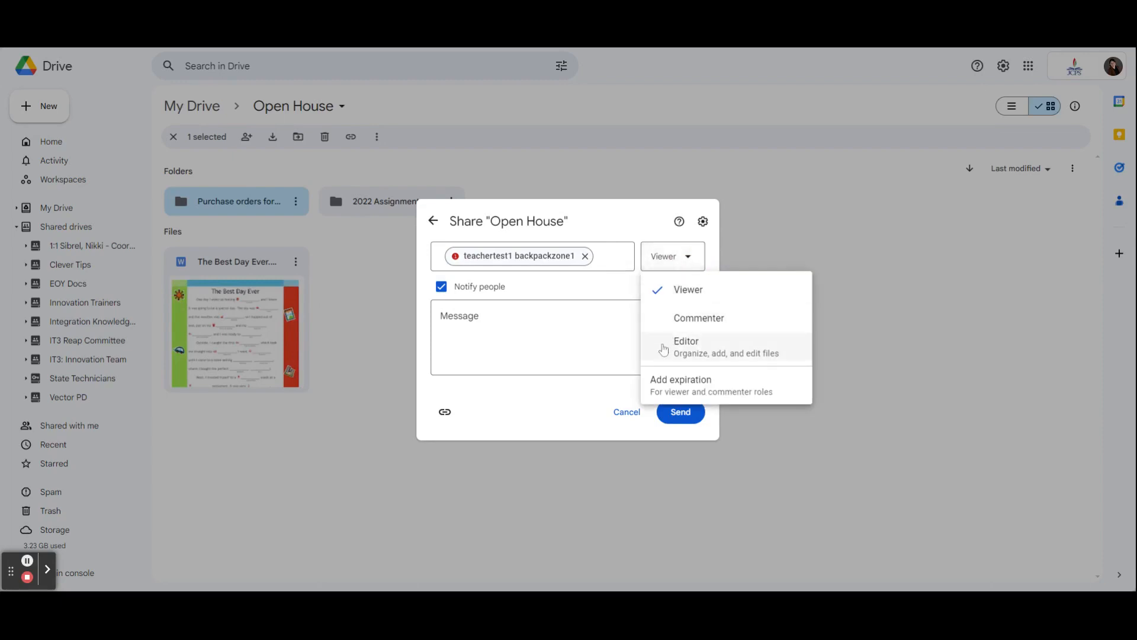
click(664, 350)
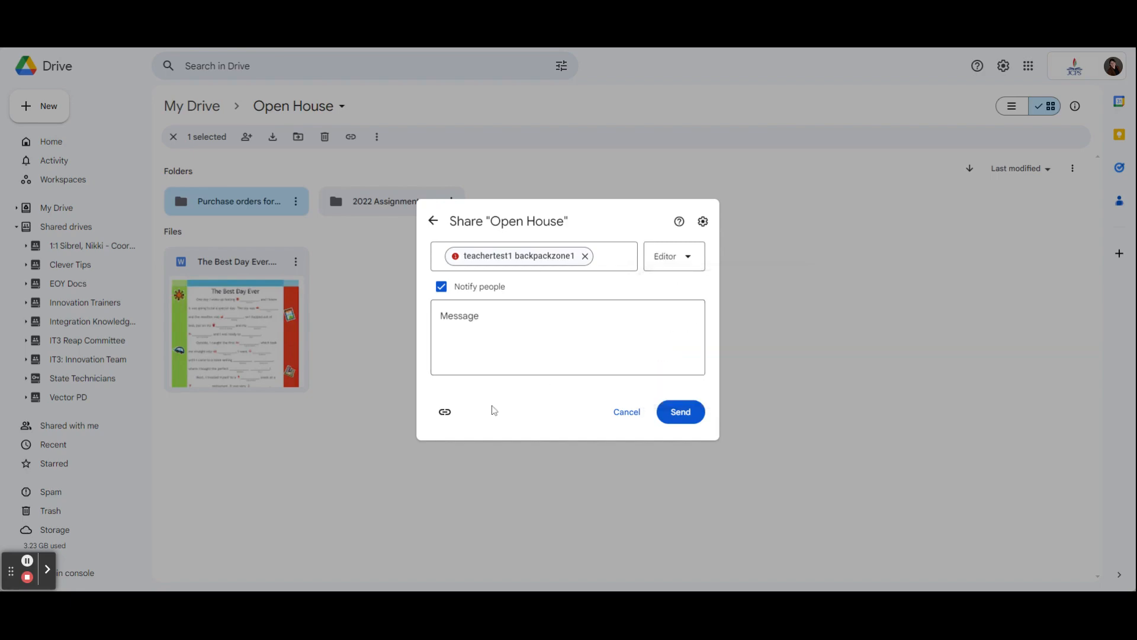
Step: Send the Open House share invitation, and open the added teacher account's role options in the folder's sharing settings
click(674, 411)
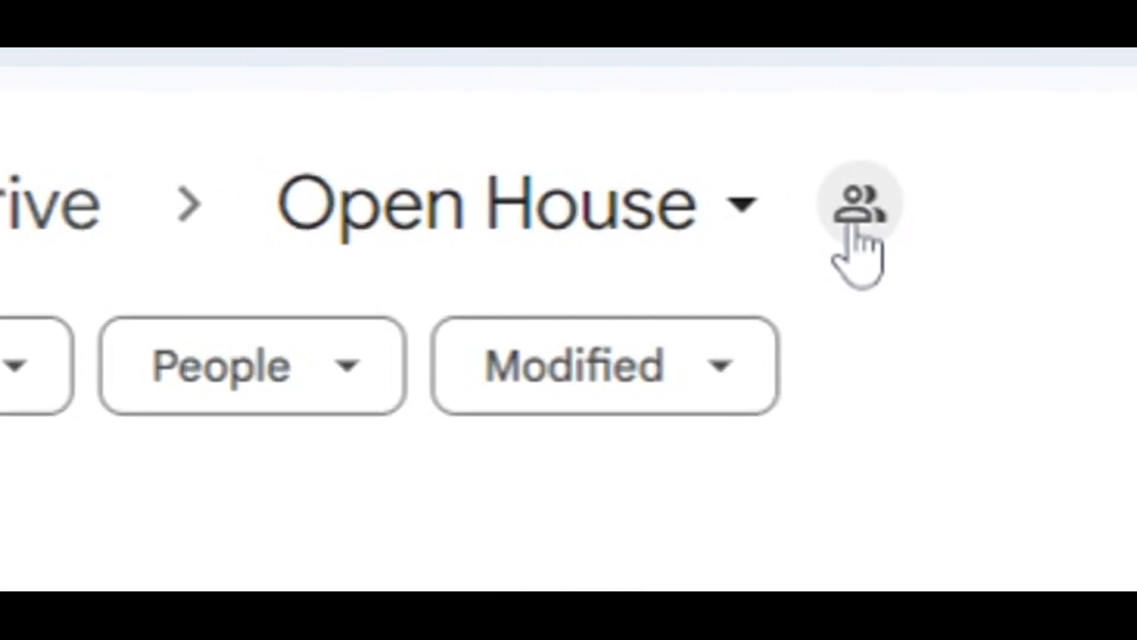
click(857, 225)
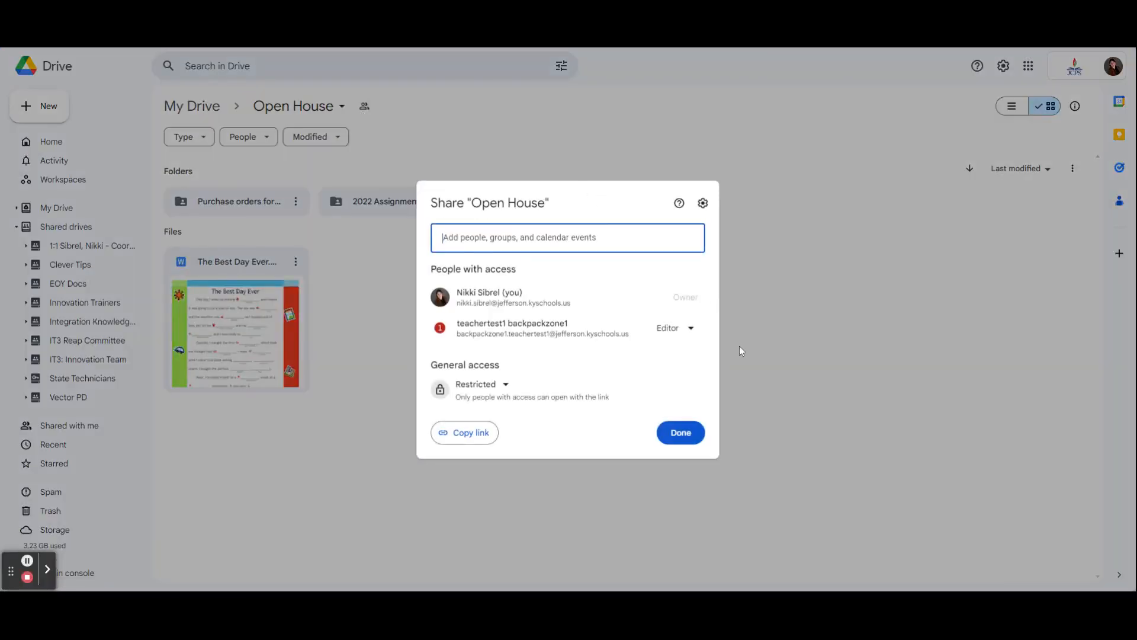
click(690, 330)
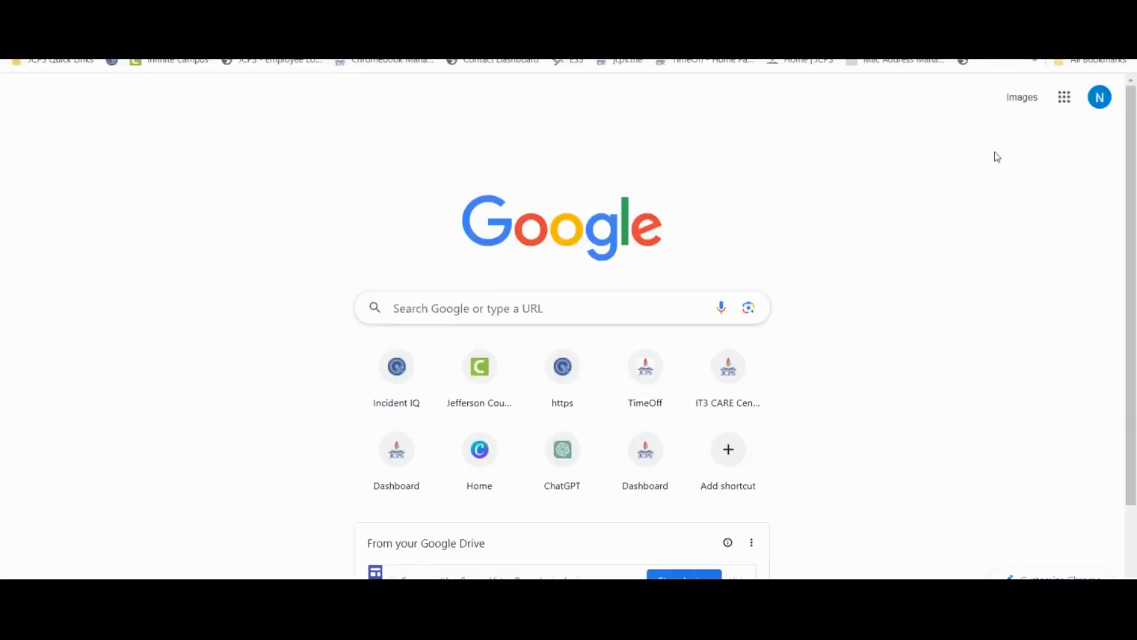
Step: Open Google Drive from the Google home page and upload the 2022 Assignments folder to My Drive
click(1057, 107)
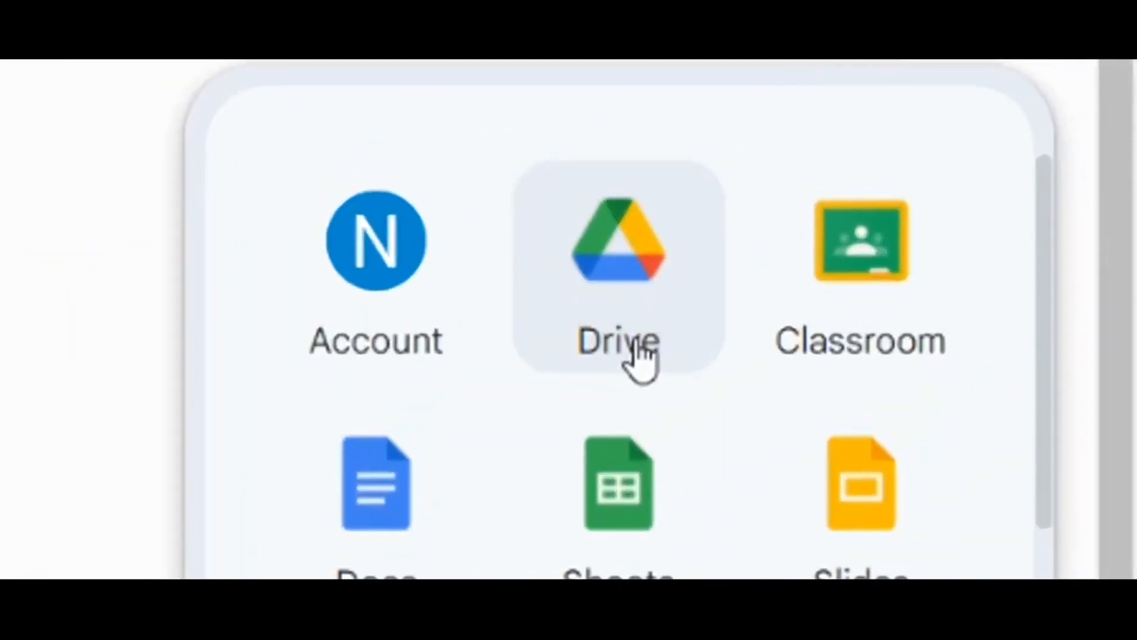
click(643, 356)
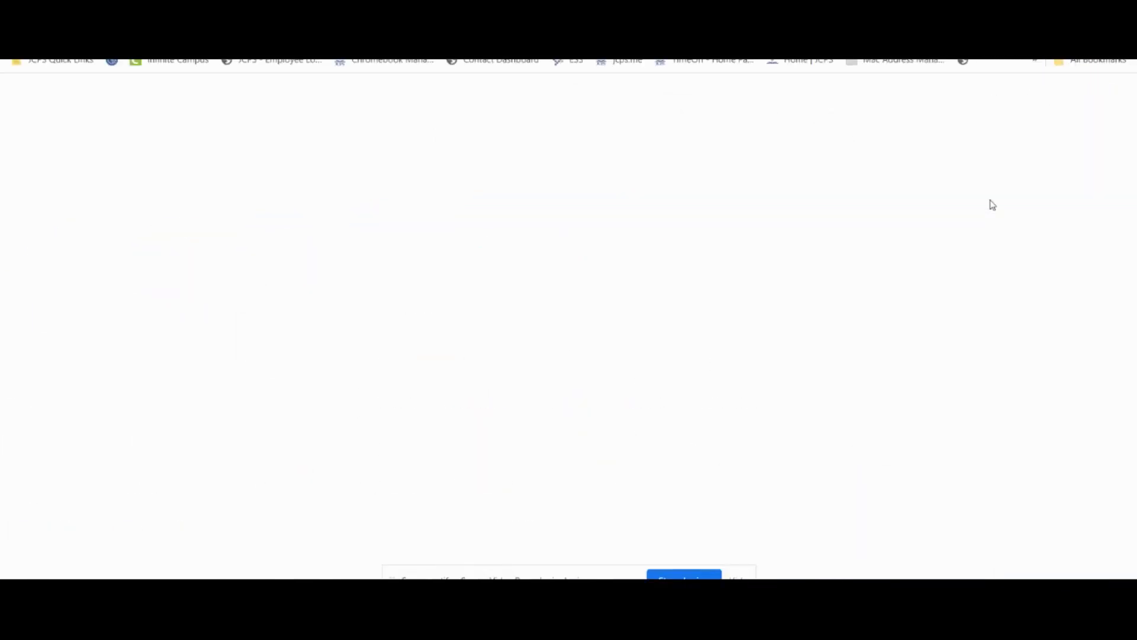
click(45, 155)
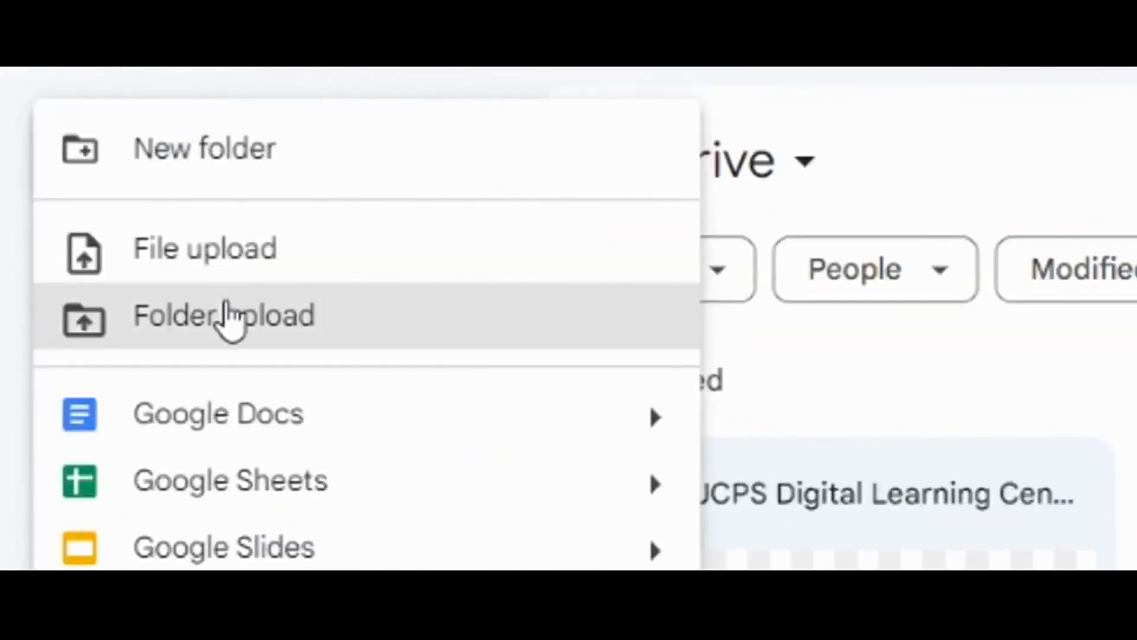
click(228, 320)
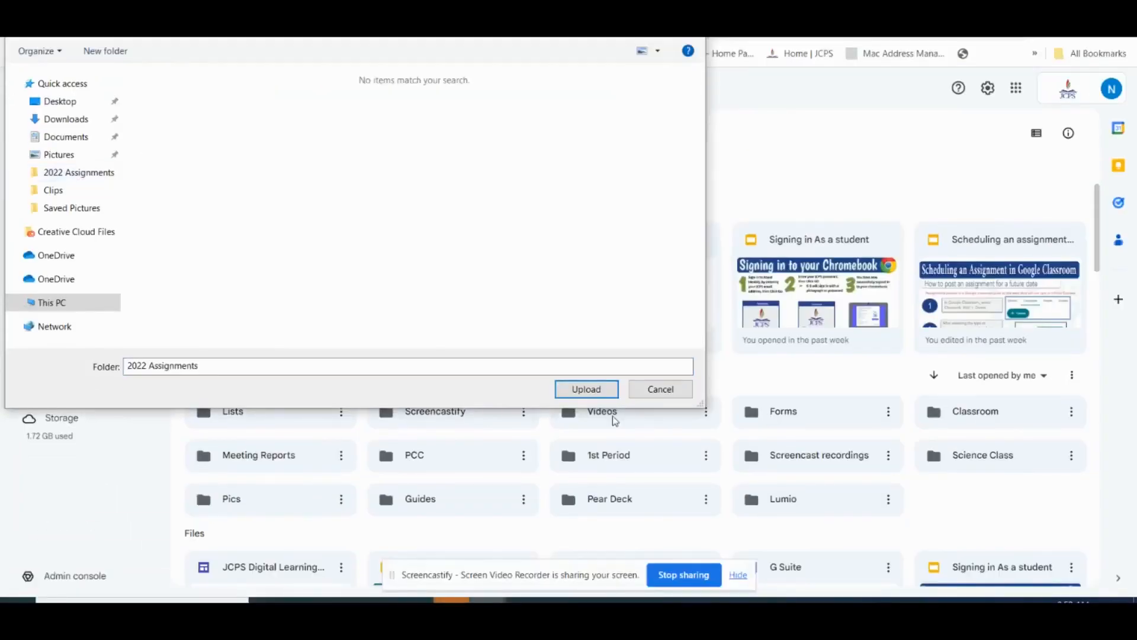
click(588, 388)
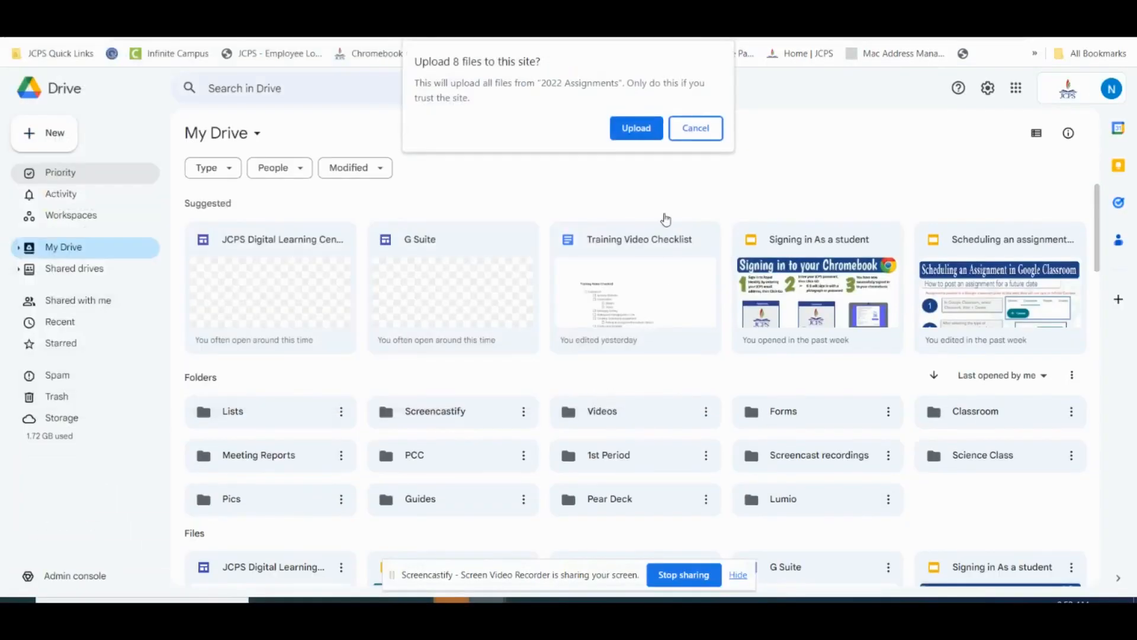
click(628, 128)
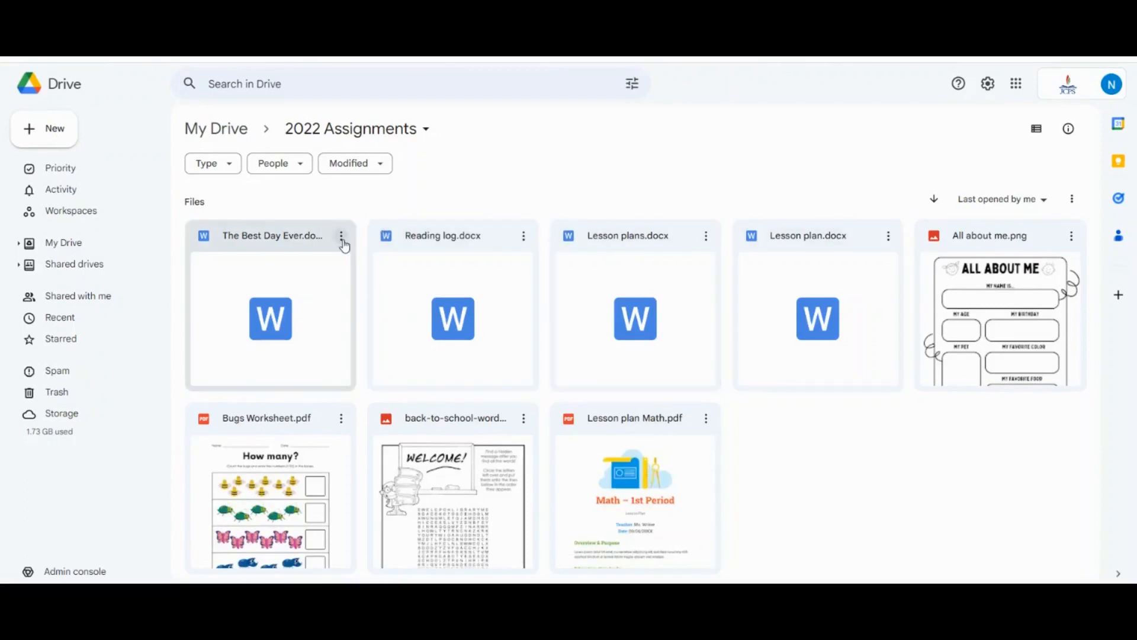
Step: Open The Best Day Ever.docx from the 2022 Assignments folder with Google Docs and save it in Google Docs format
click(342, 238)
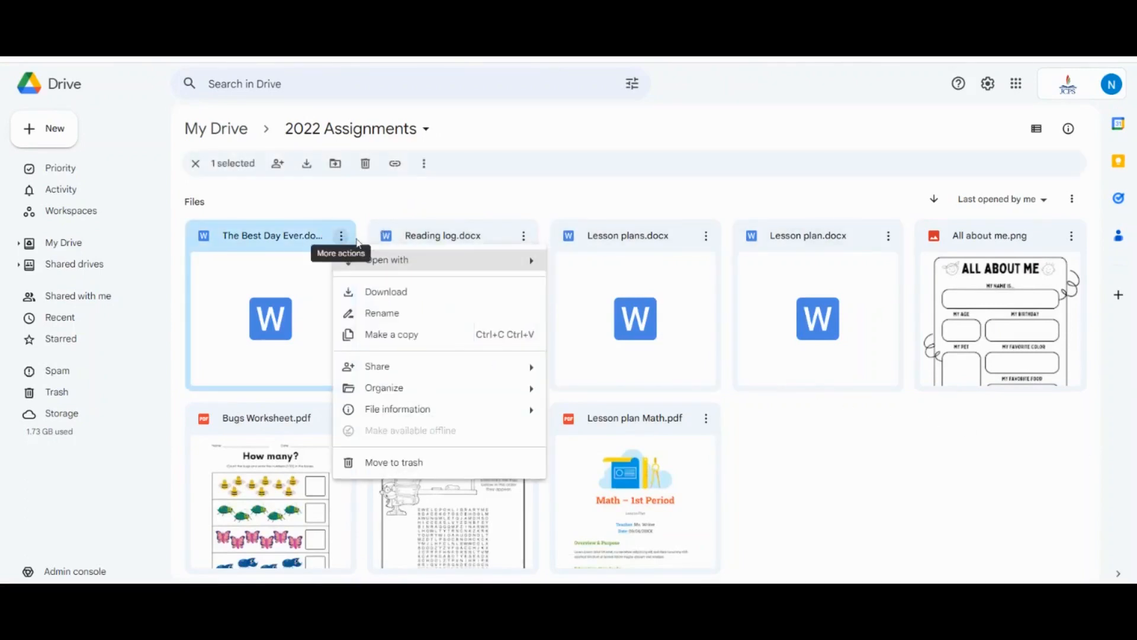
mouse_move(379, 259)
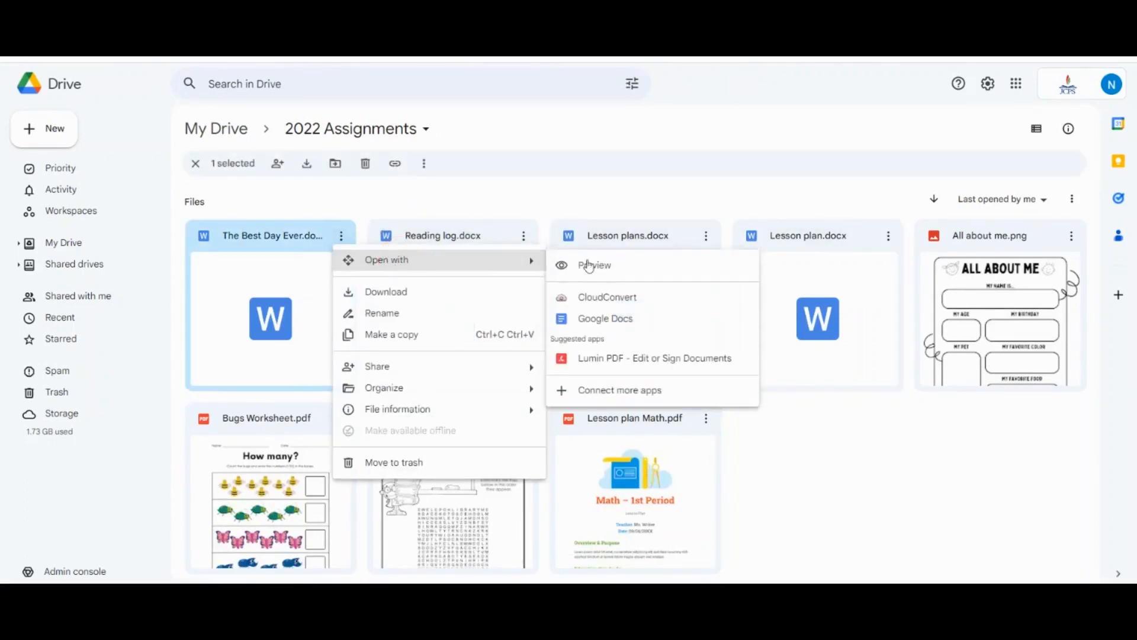
click(632, 320)
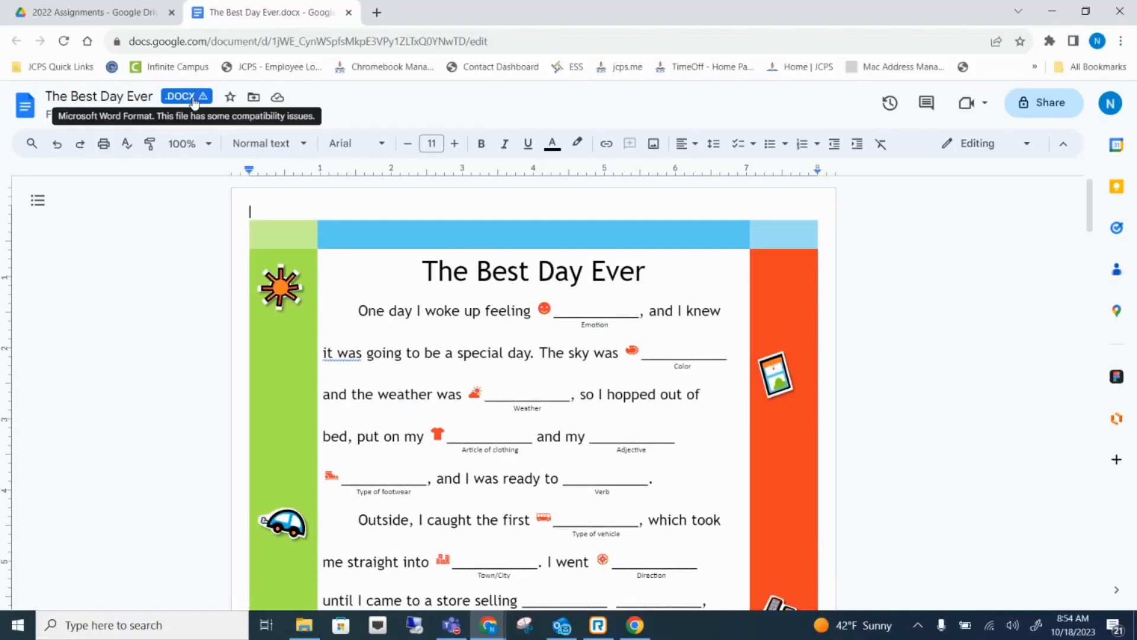
click(53, 115)
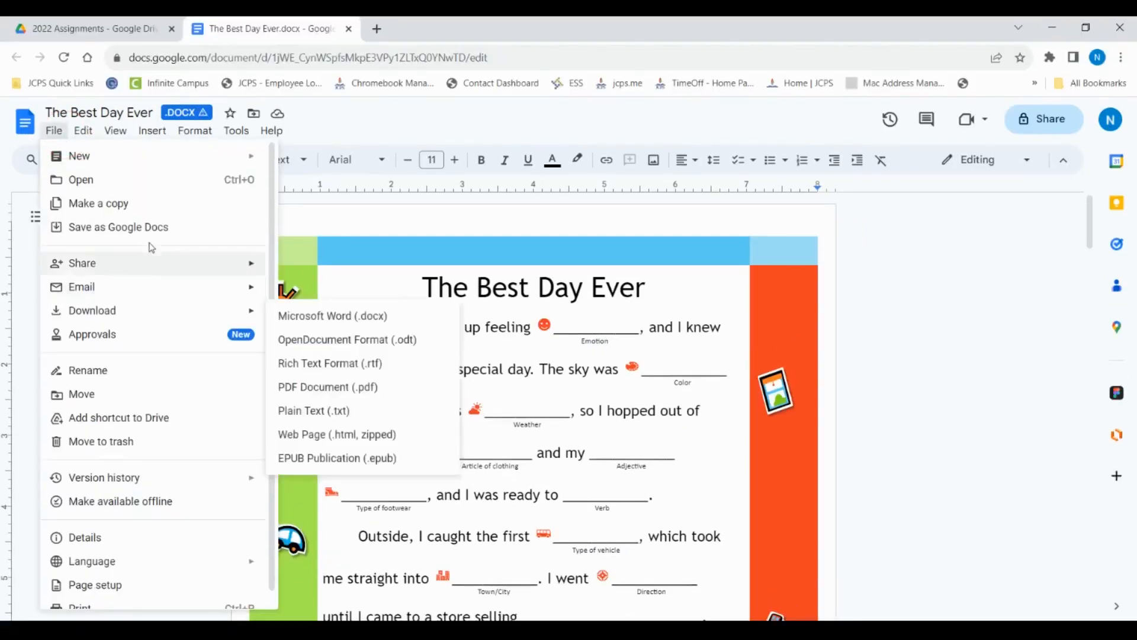
click(142, 238)
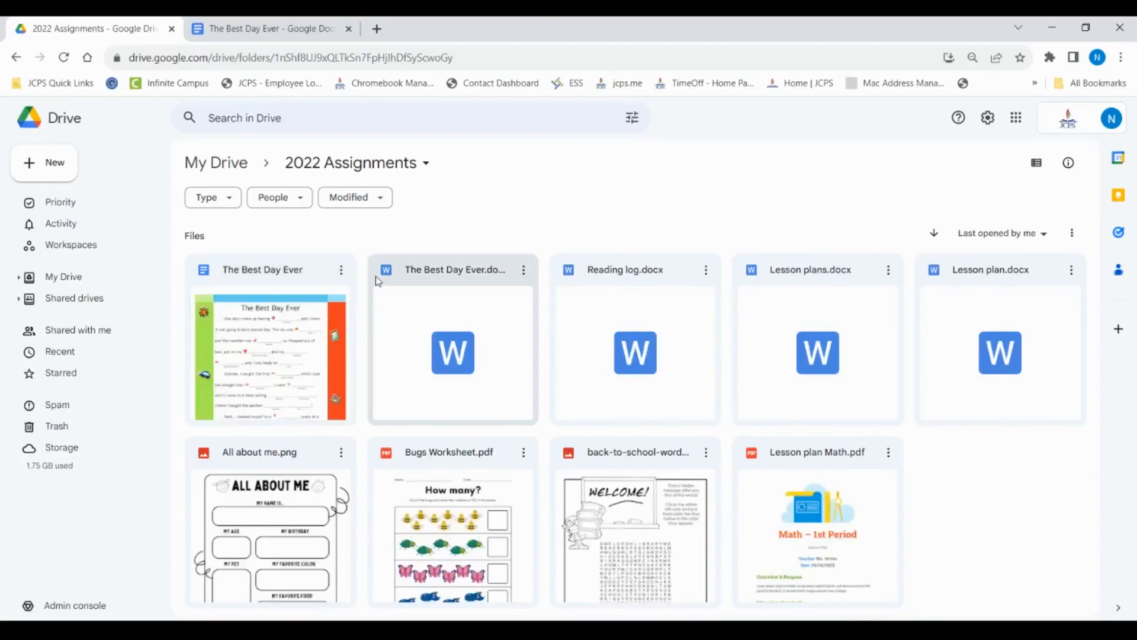
Step: Look through the converted The Best Day Ever document to check its layout, and close it
click(265, 27)
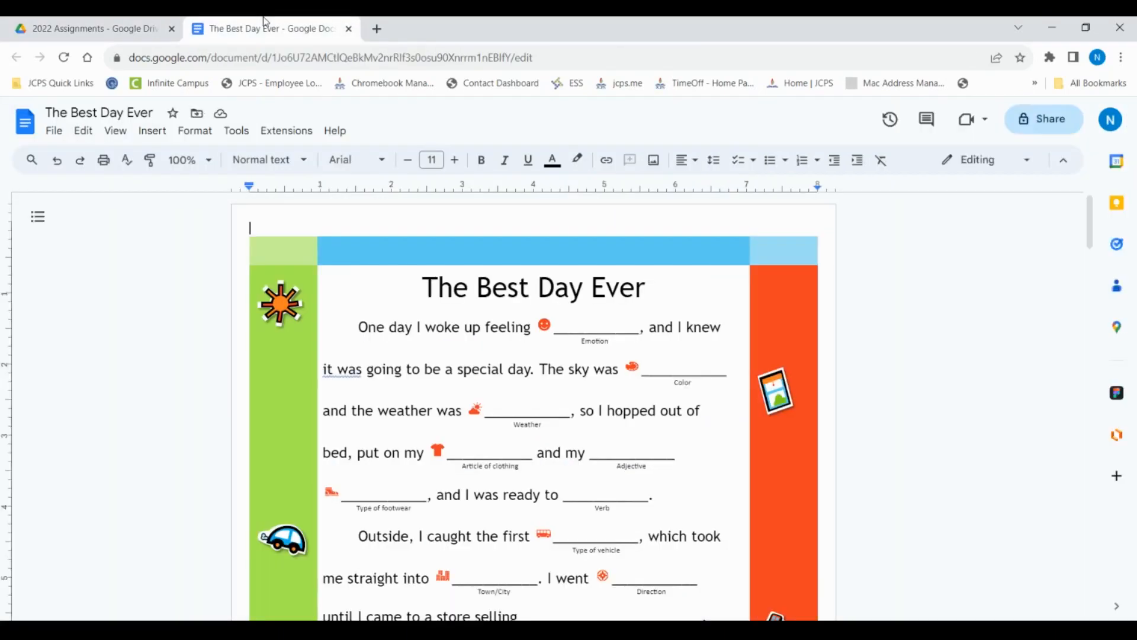
scroll(472, 244, down, 10)
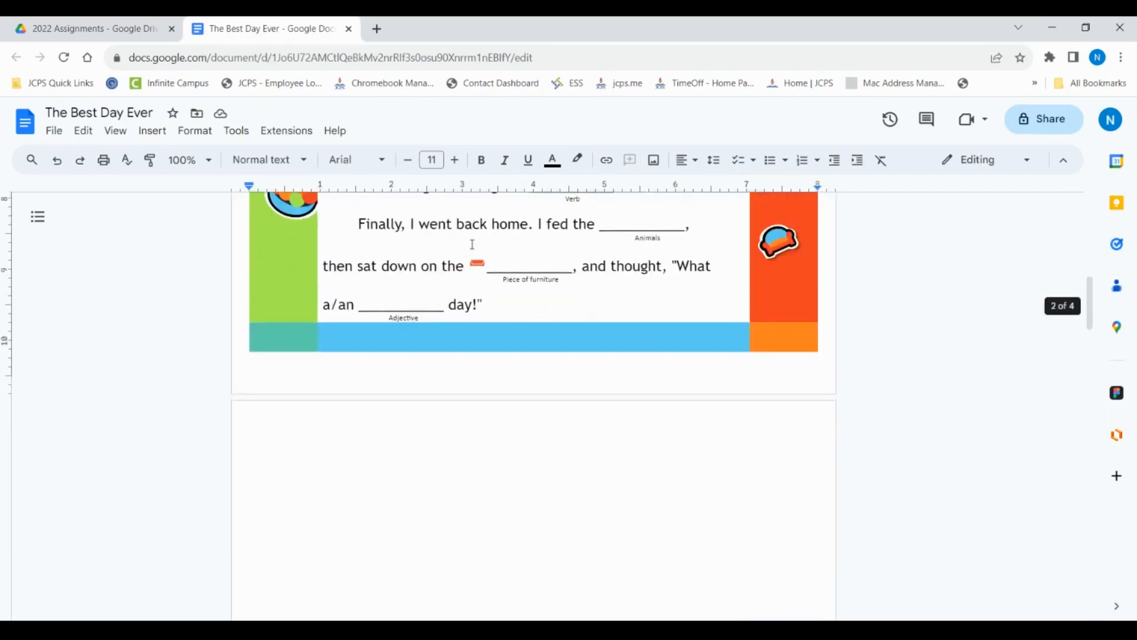
scroll(472, 244, up, 10)
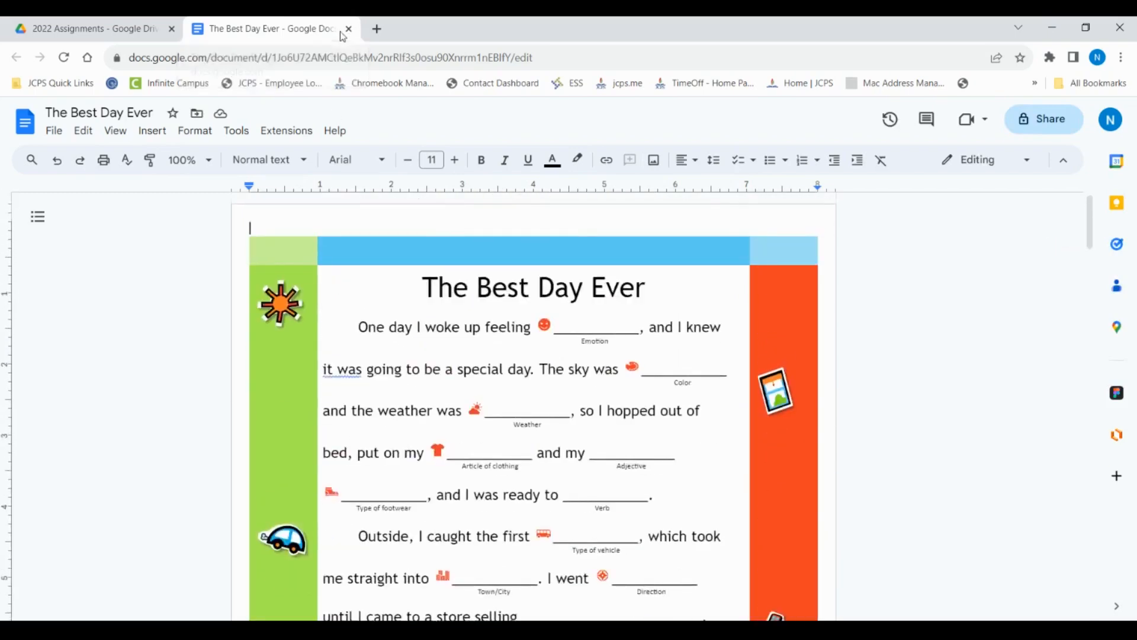
click(349, 28)
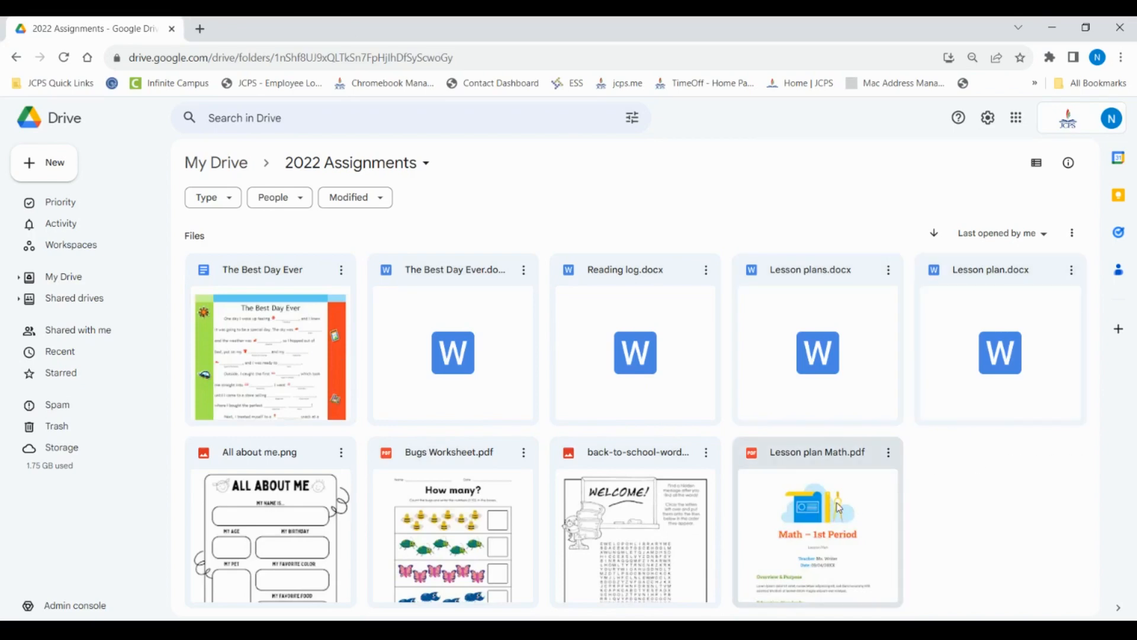
Step: Convert Lesson plan Math.pdf by opening it with Google Docs, check the resulting pages, and close the document
click(888, 453)
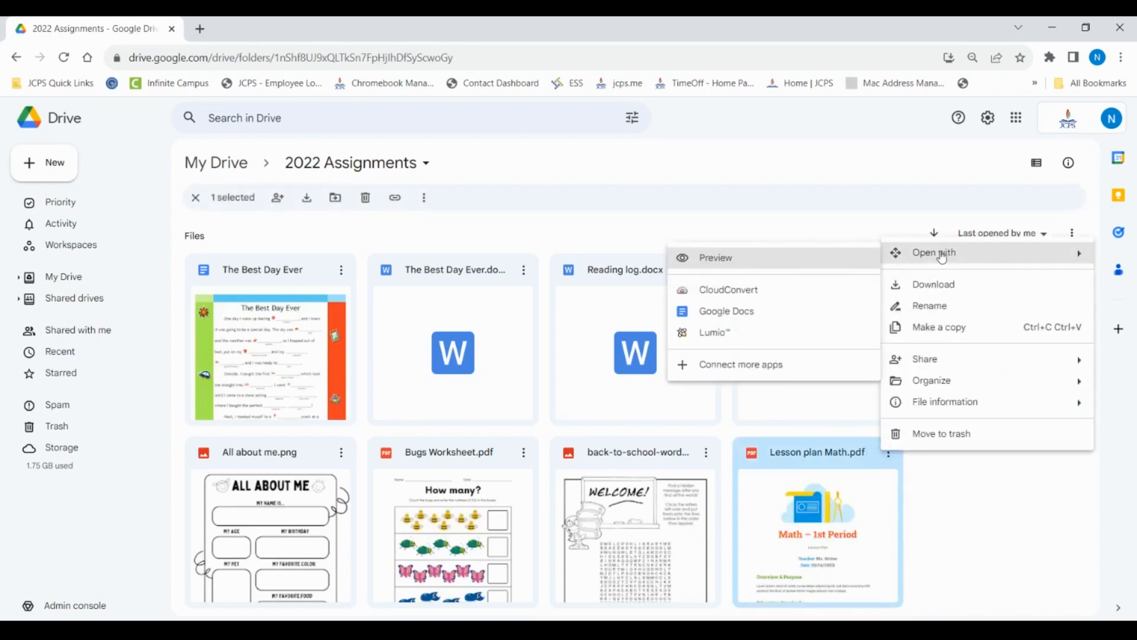
click(770, 314)
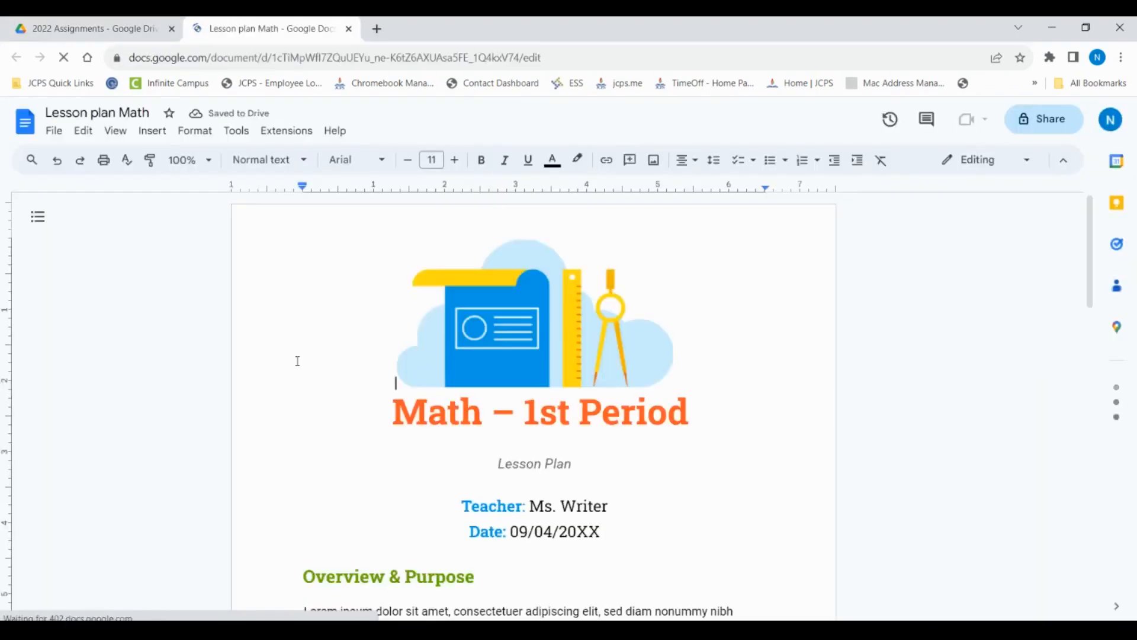
scroll(297, 358, down, 8)
scroll(297, 359, down, 11)
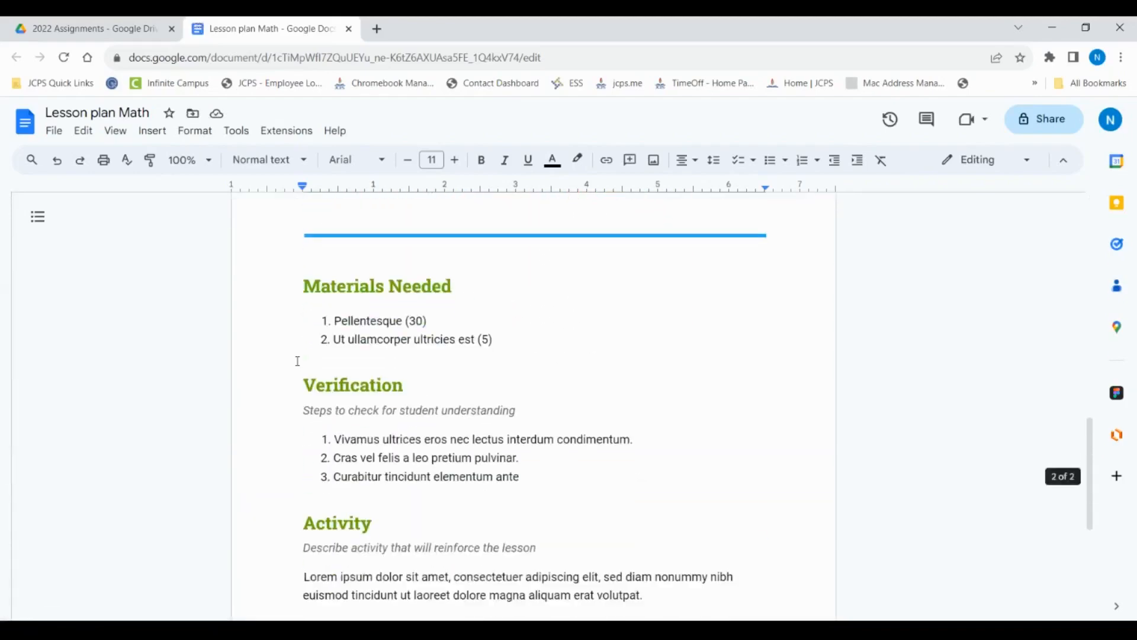
scroll(312, 388, up, 6)
scroll(318, 395, up, 12)
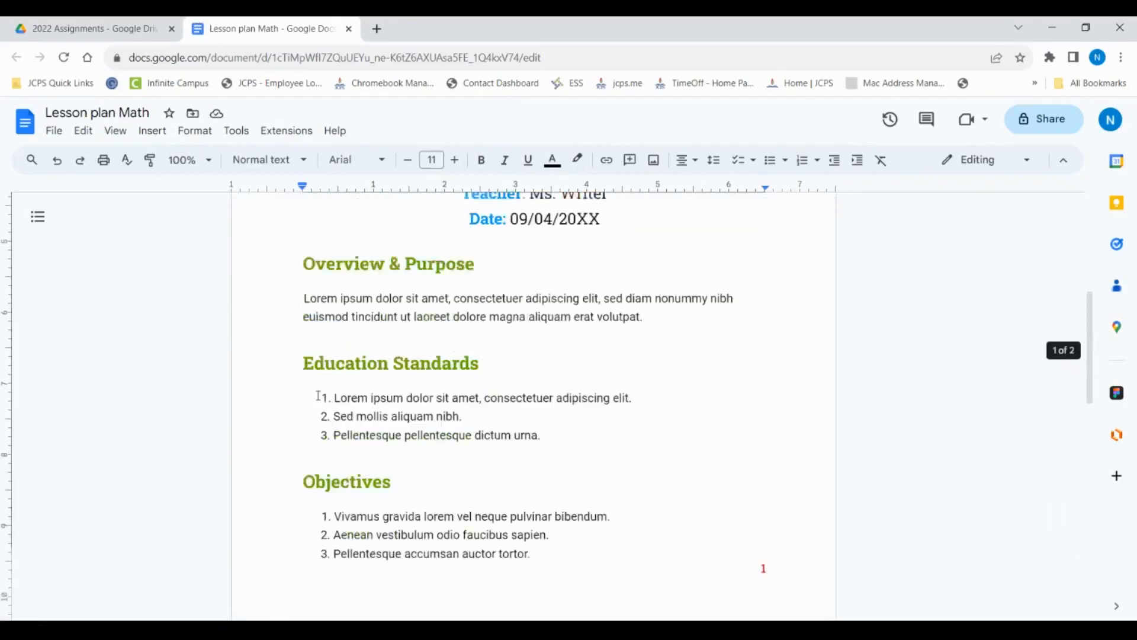
click(348, 28)
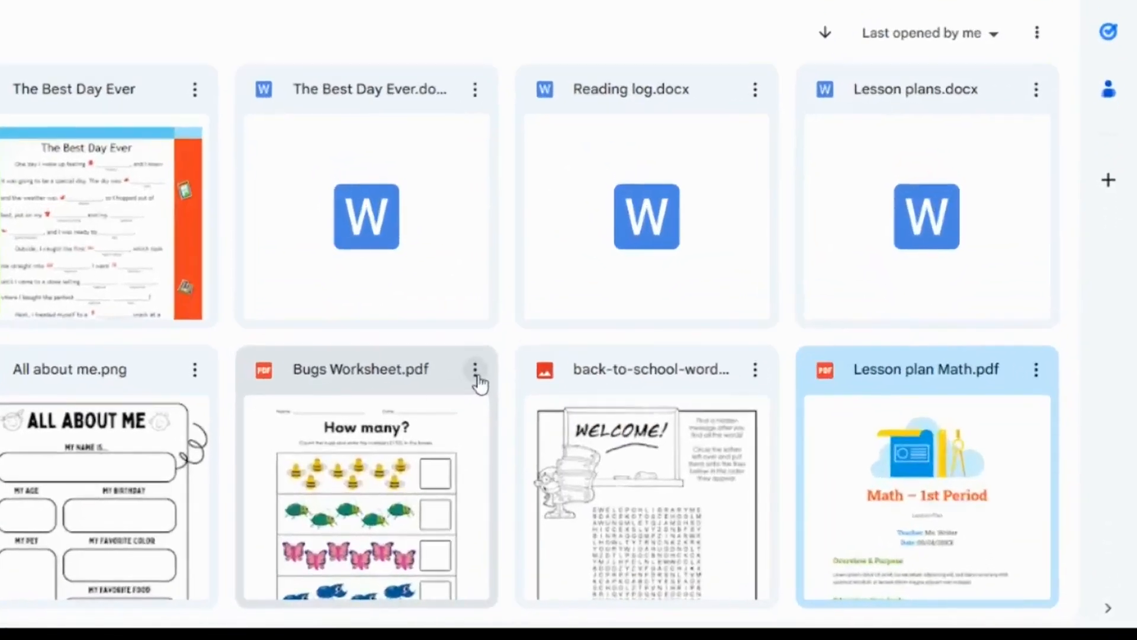
Step: Convert Bugs Worksheet.pdf by opening it with Google Docs, check how its content carried over, and close the document
click(476, 374)
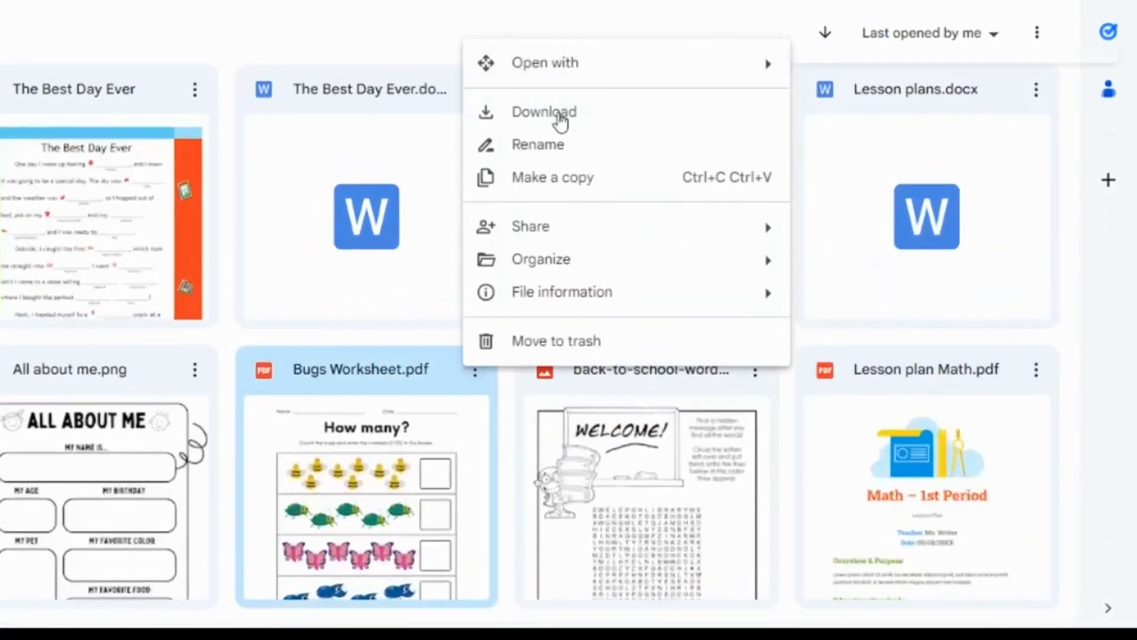
mouse_move(784, 73)
click(851, 163)
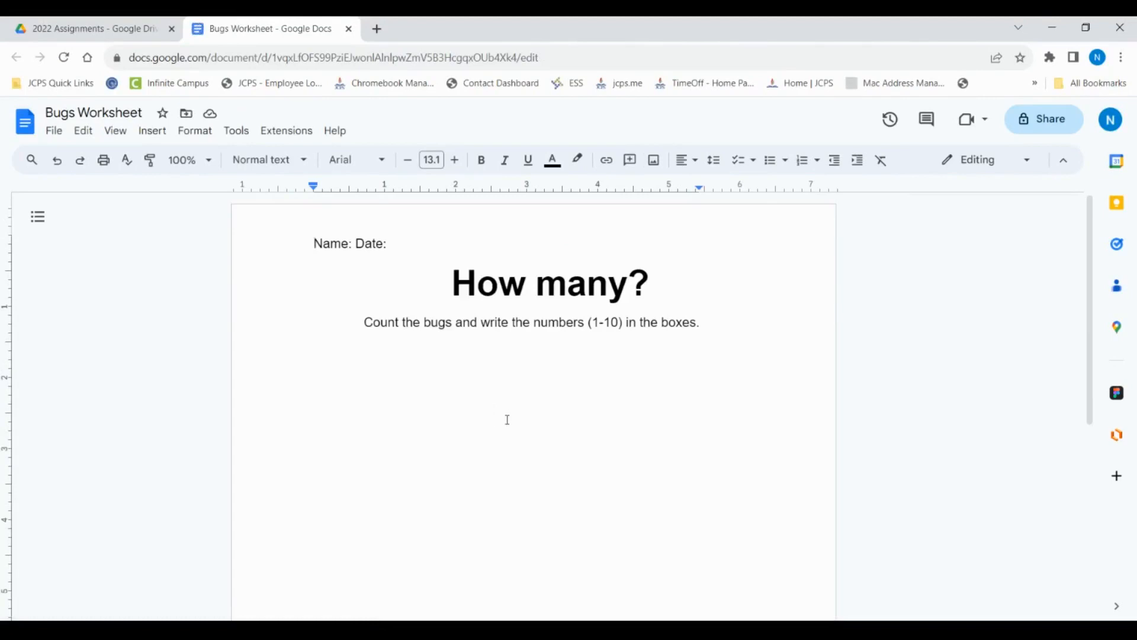
scroll(511, 399, down, 5)
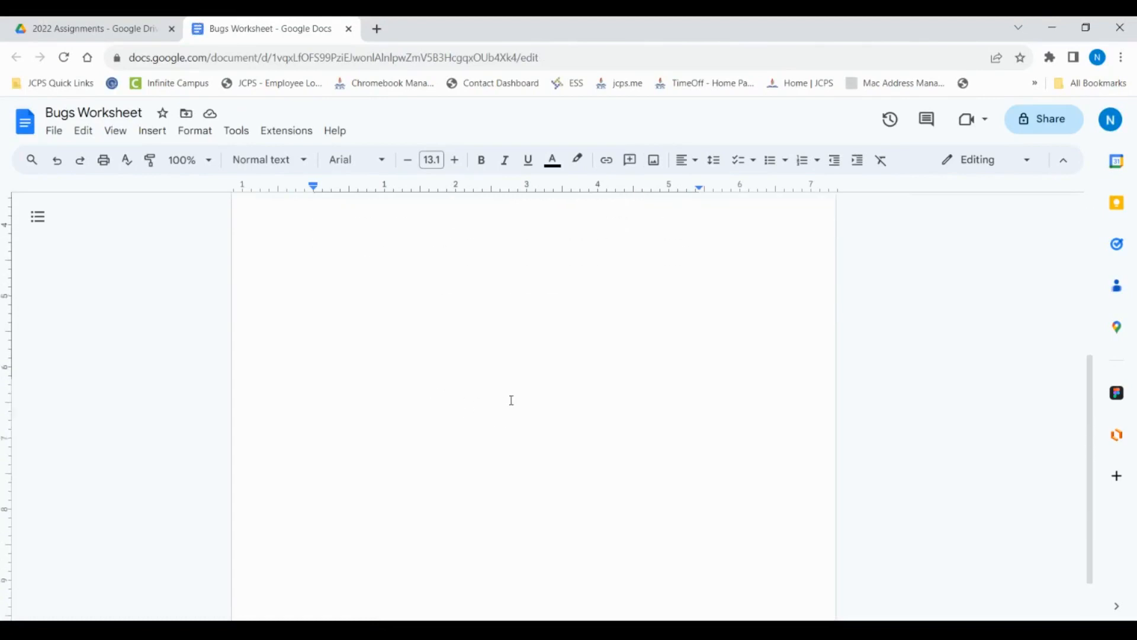
scroll(510, 399, up, 5)
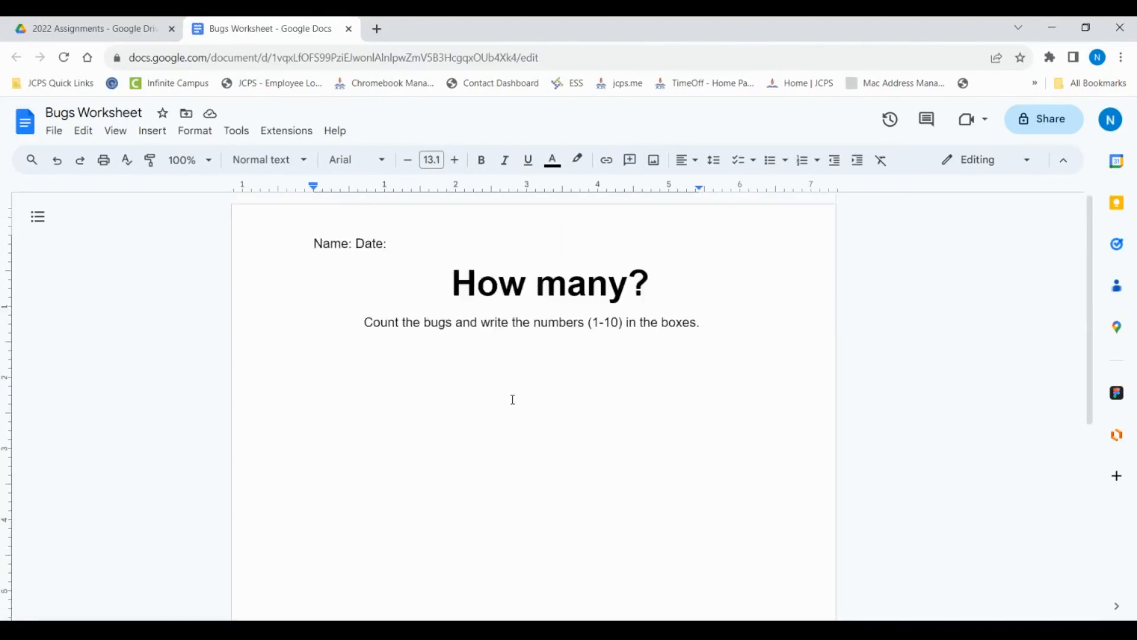
click(349, 28)
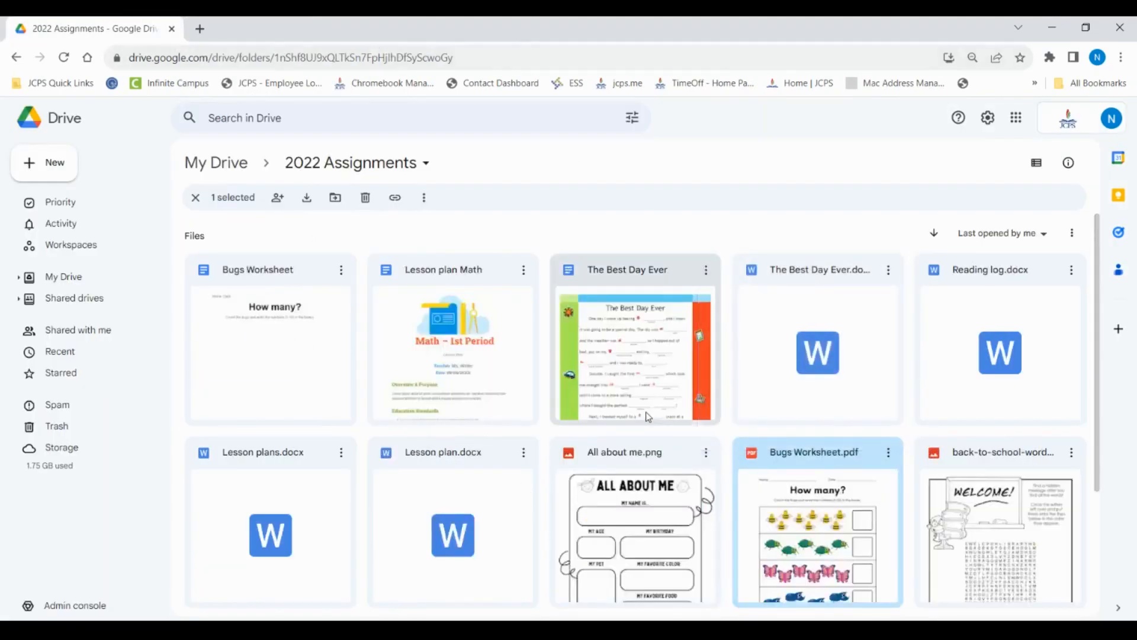
Step: Open the Google Docs version of The Best Day Ever and download it as a Microsoft Word (.docx) file to the Pictures folder
scroll(648, 417, down, 1)
scroll(645, 426, up, 1)
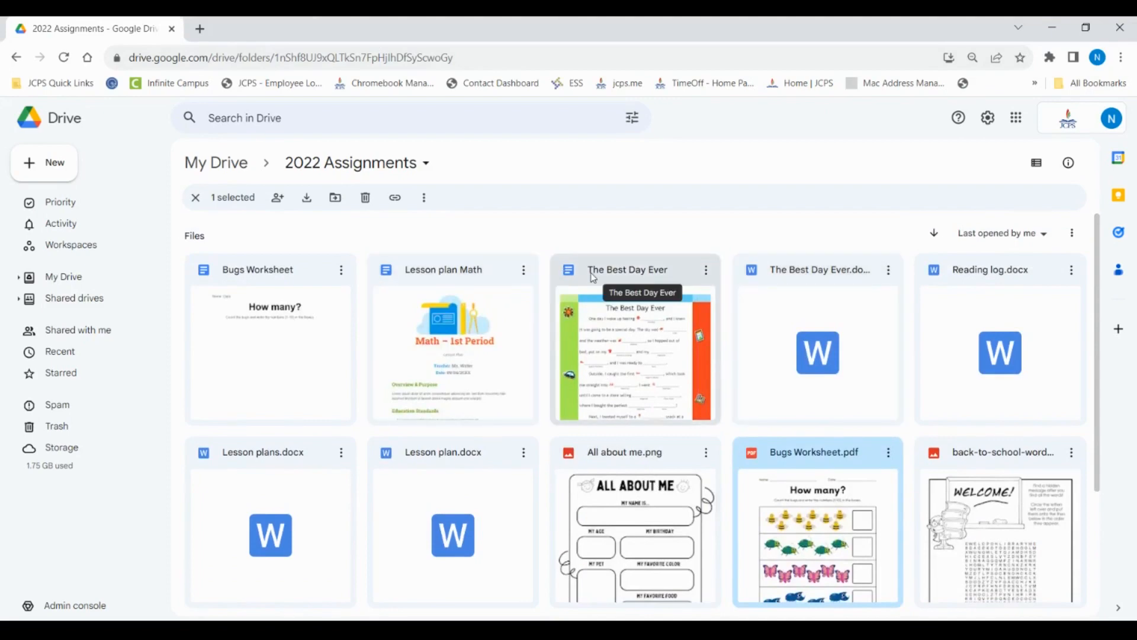
scroll(593, 278, down, 3)
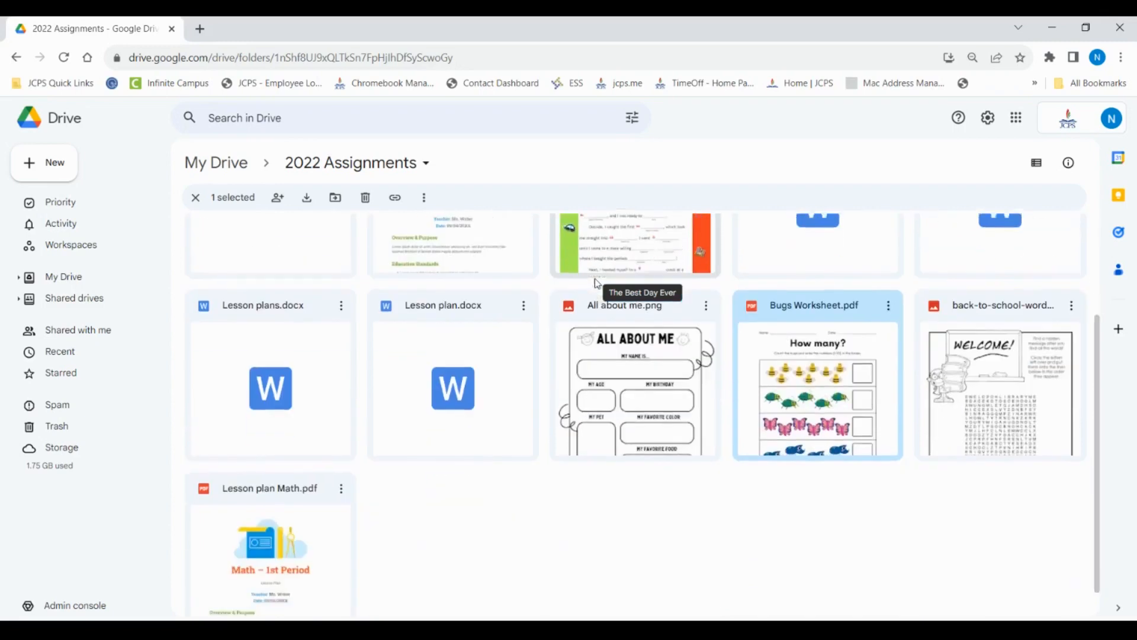
scroll(597, 283, up, 5)
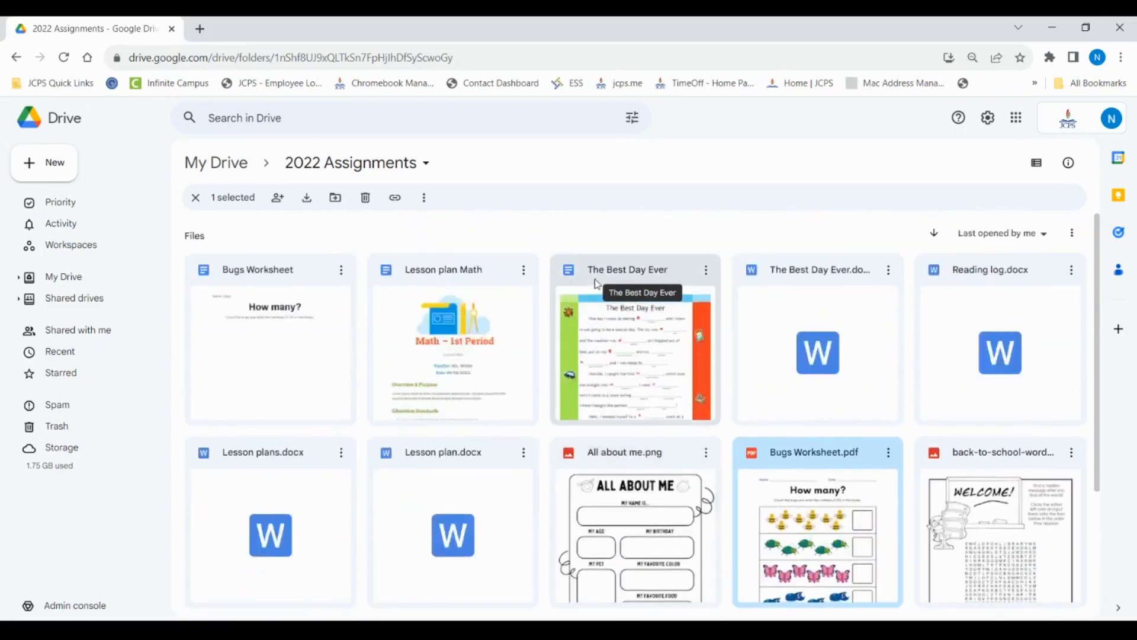
double_click(593, 276)
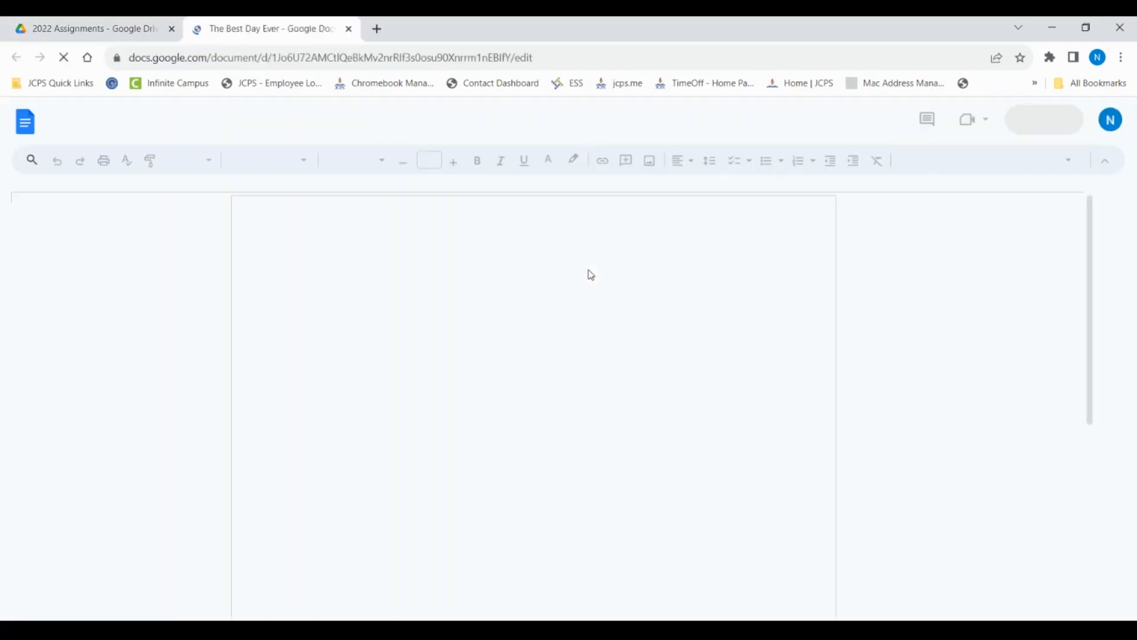
click(55, 132)
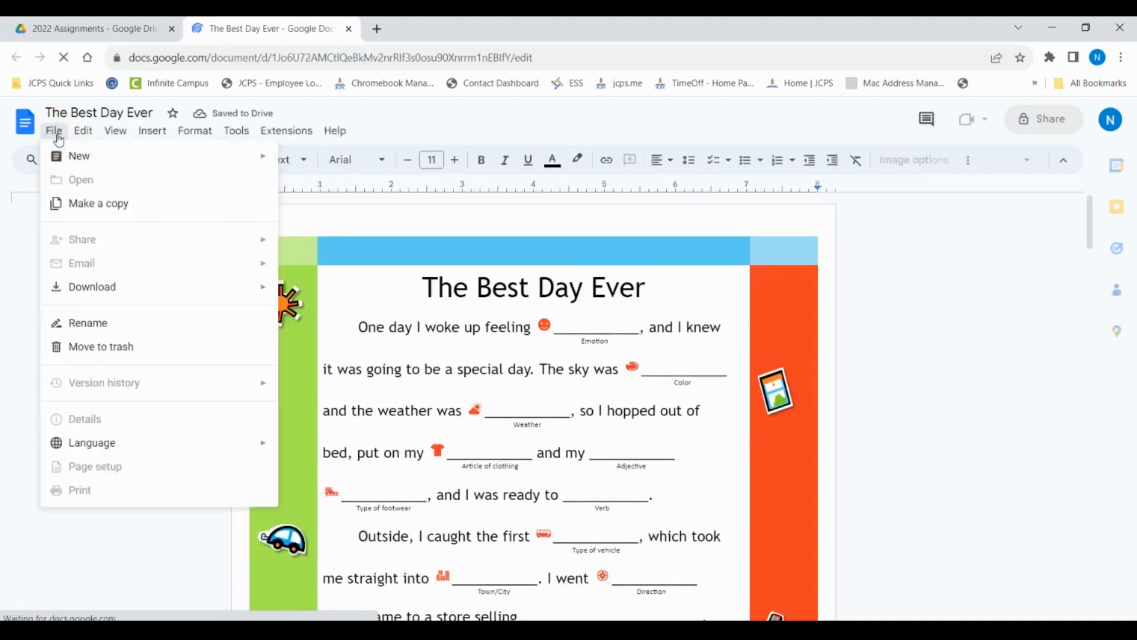
mouse_move(241, 286)
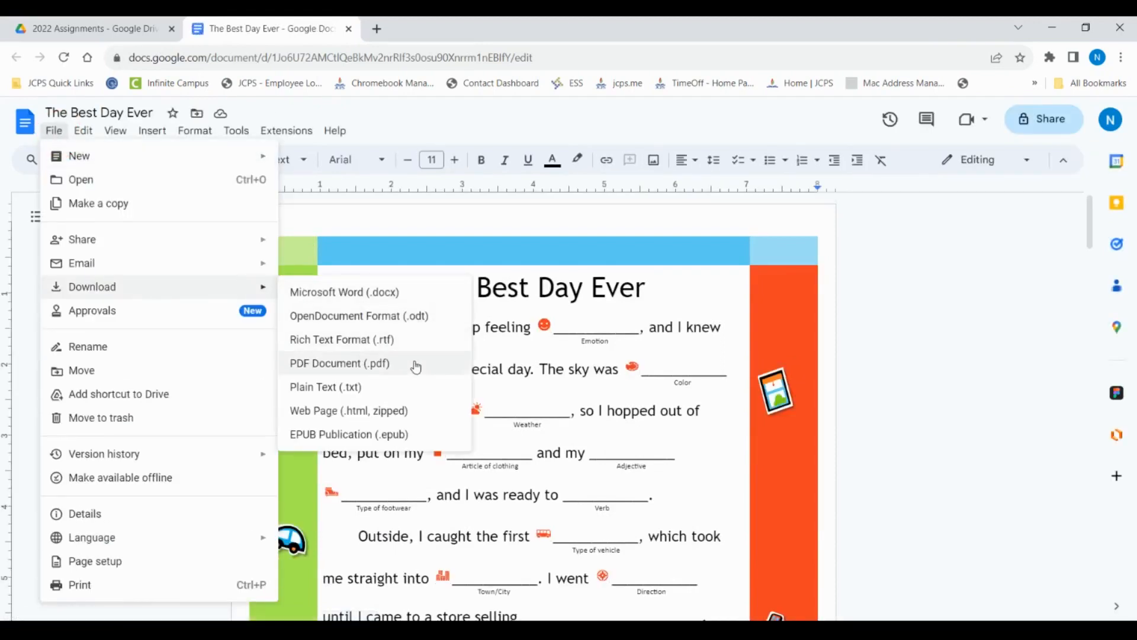
click(414, 300)
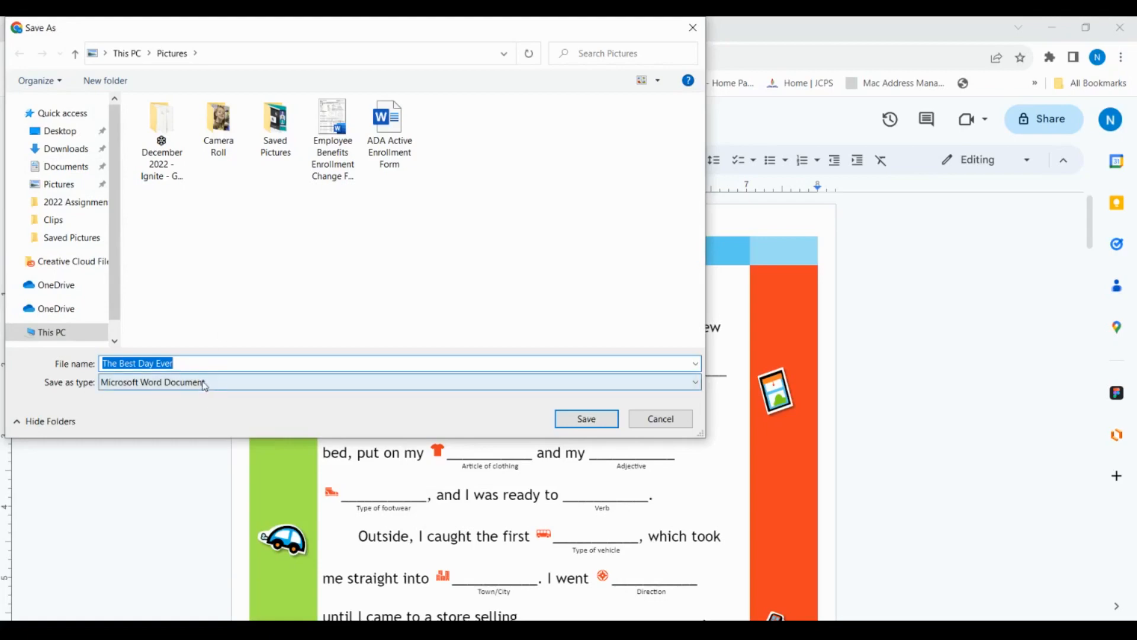
click(594, 419)
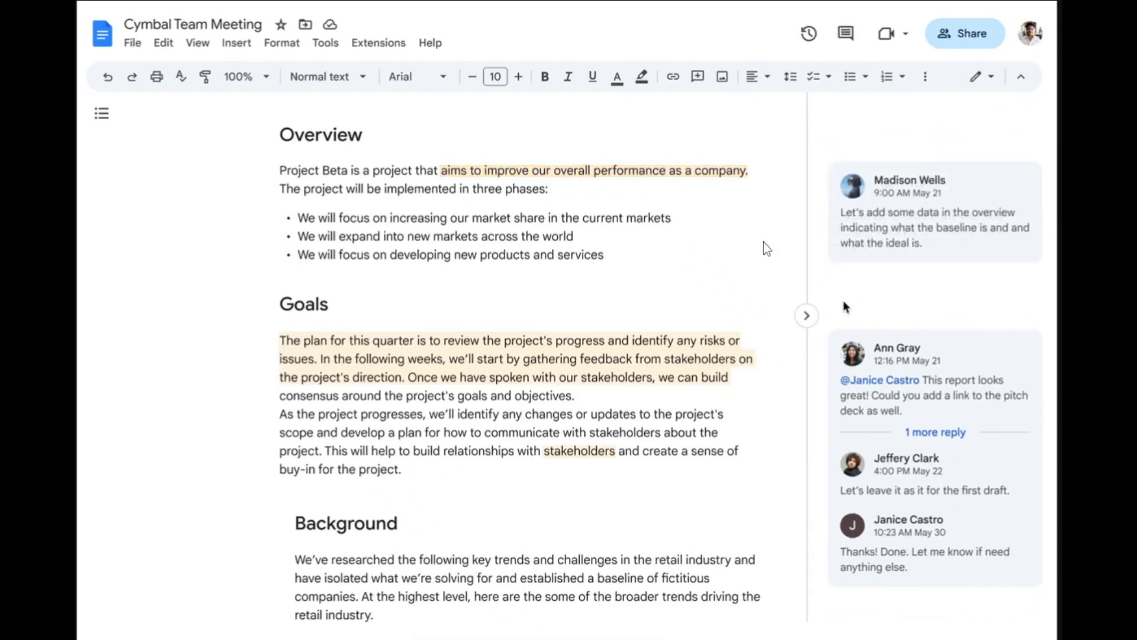
Step: Collapse the comments beside the Cymbal Team Meeting document
click(809, 317)
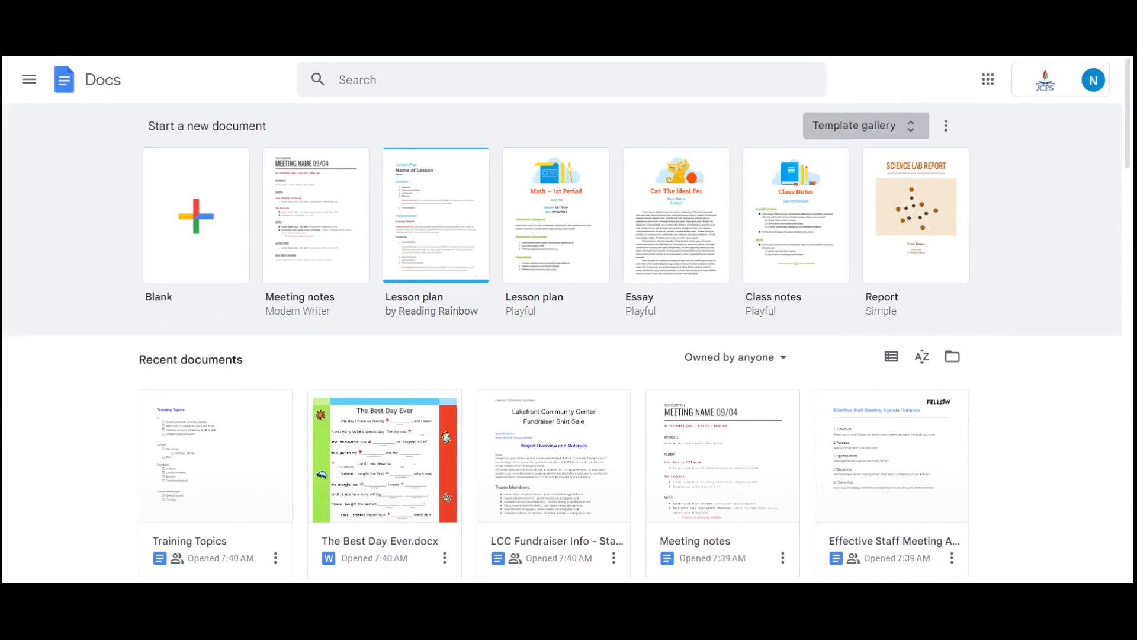
Step: Browse the general template gallery on the Google Docs home page, including the lesson plan, letter and resume templates
click(860, 137)
scroll(995, 310, down, 3)
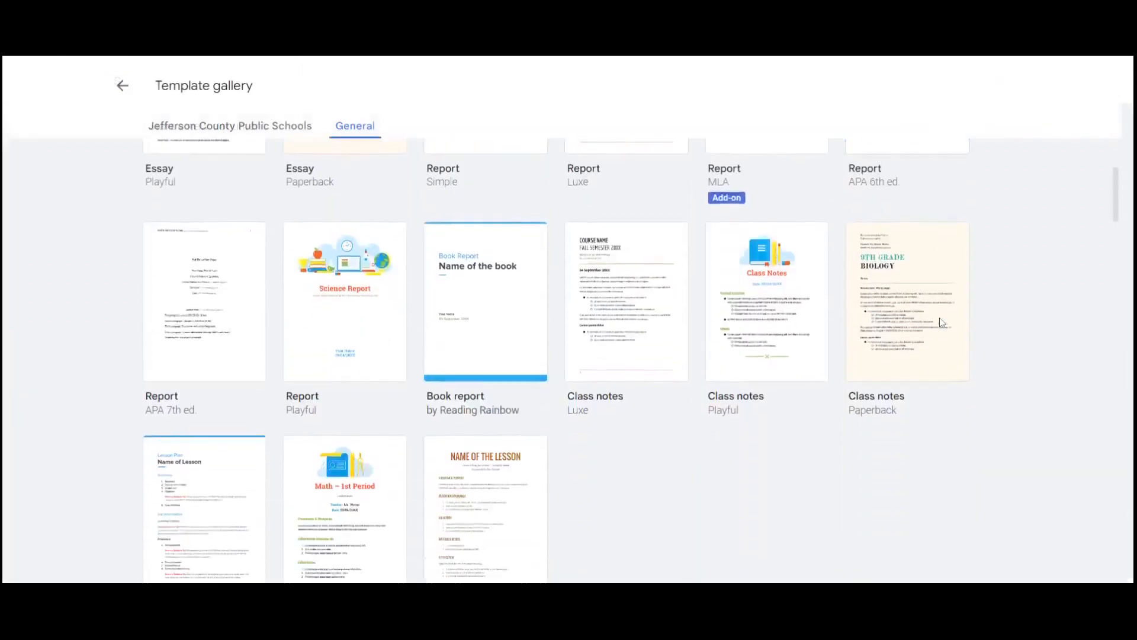
scroll(940, 322, down, 2)
scroll(939, 323, down, 4)
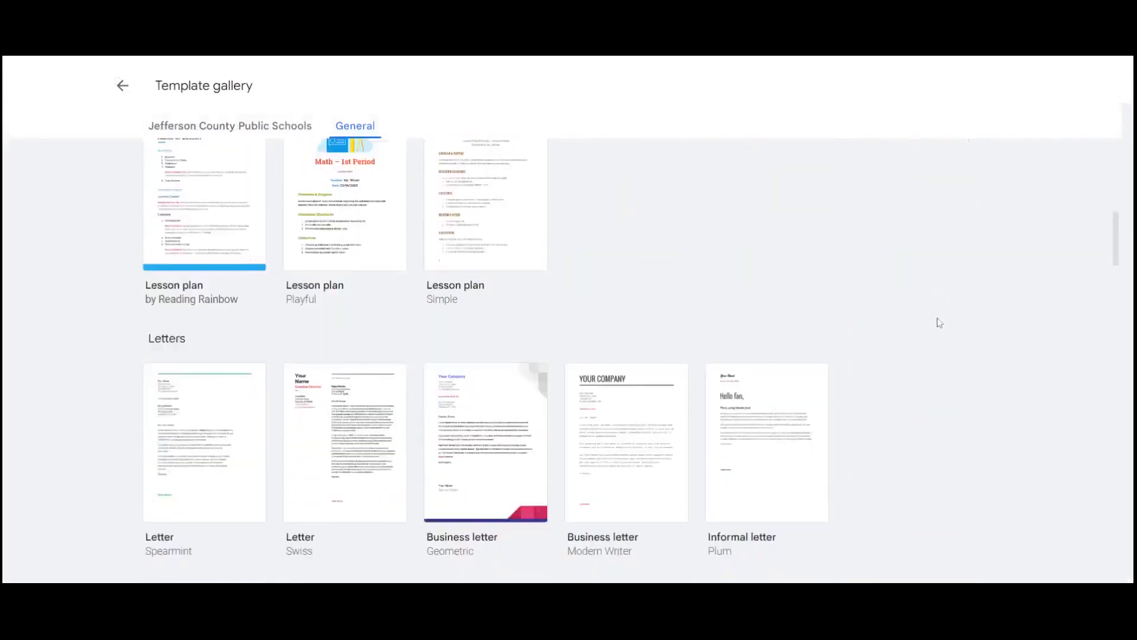
scroll(938, 321, down, 4)
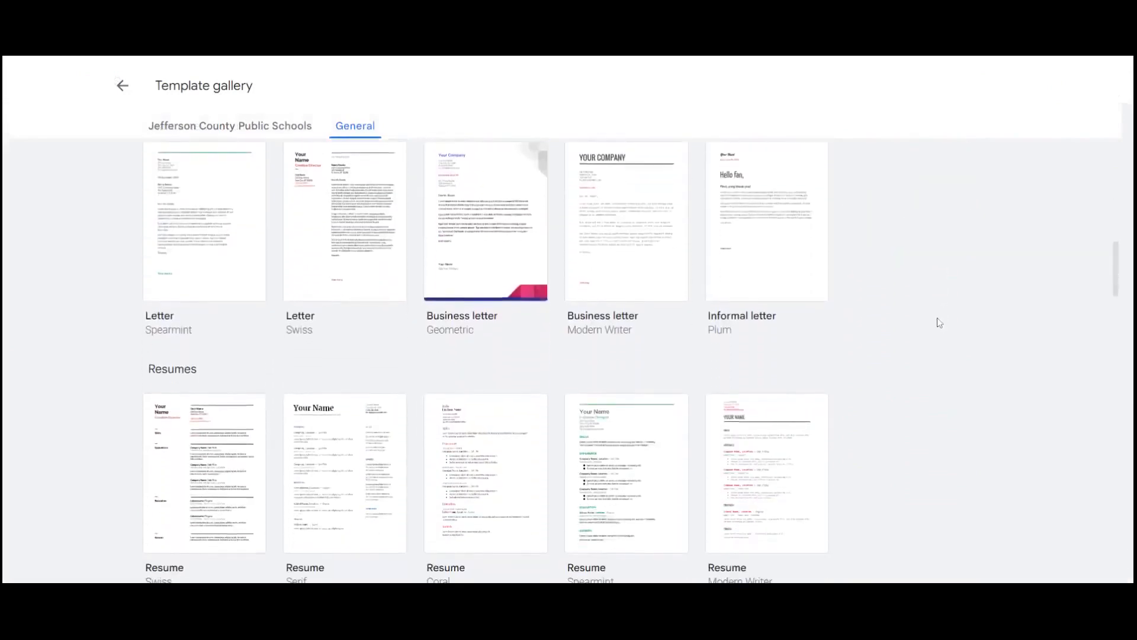
scroll(937, 320, up, 5)
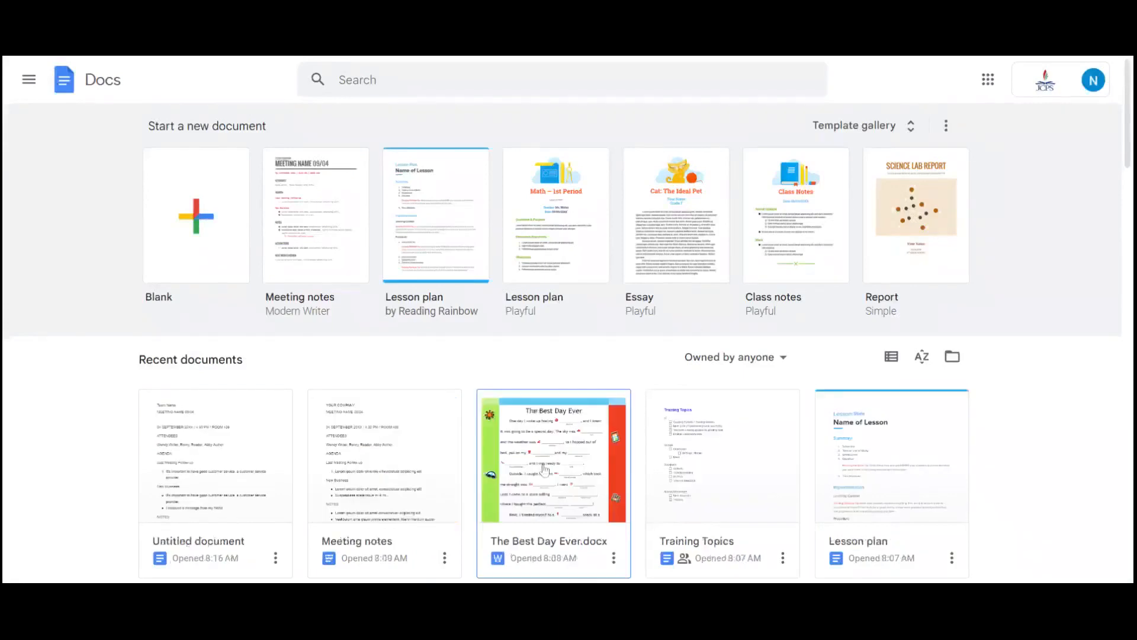
Step: Open the recent Untitled document containing the plain meeting notes and rename it Meeting Notes 10/26
click(241, 457)
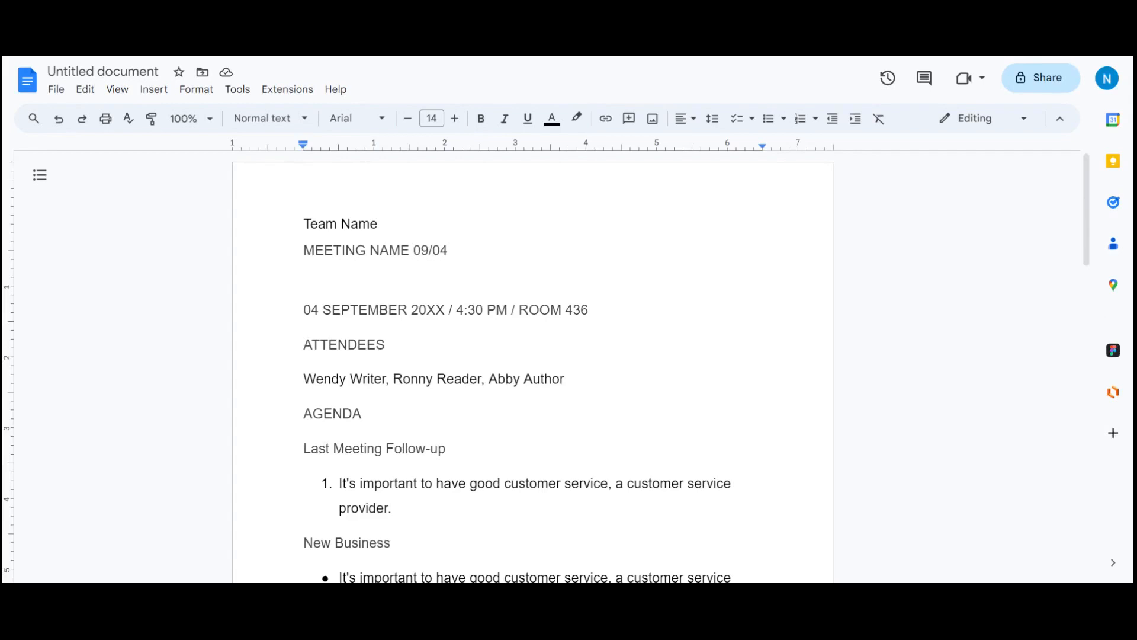
click(145, 73)
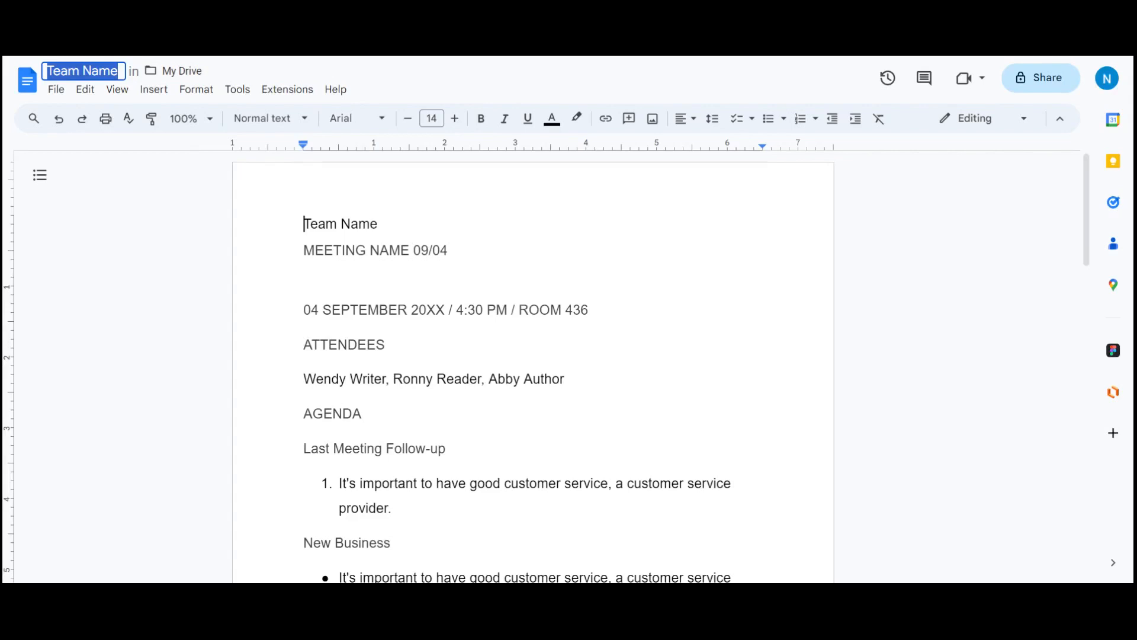
text(Meeting)
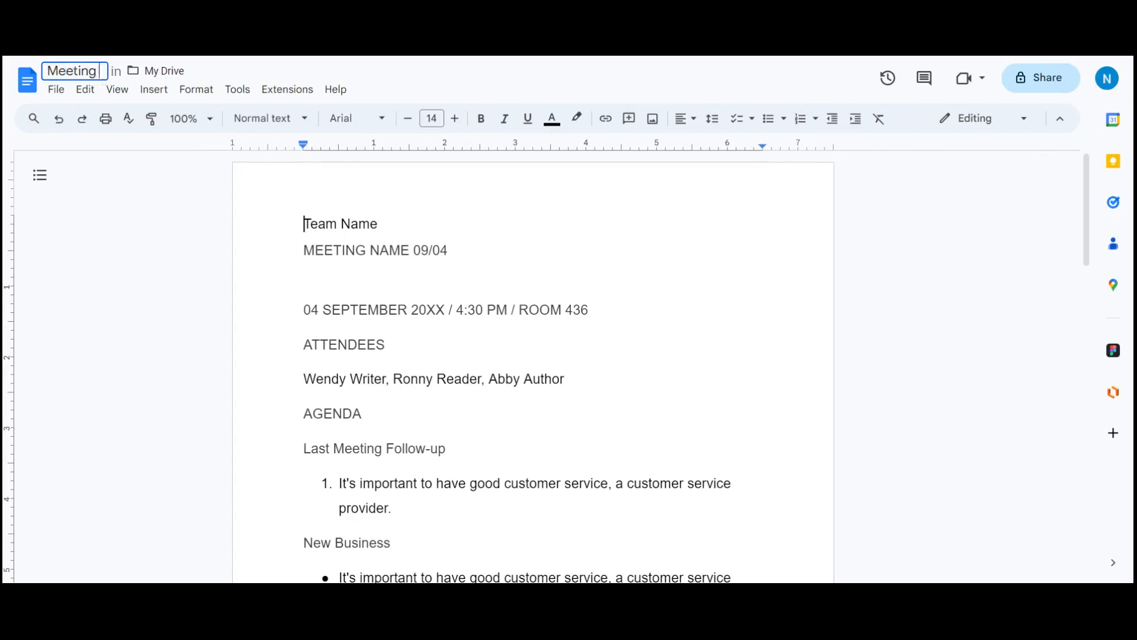
text( Notes 10/26)
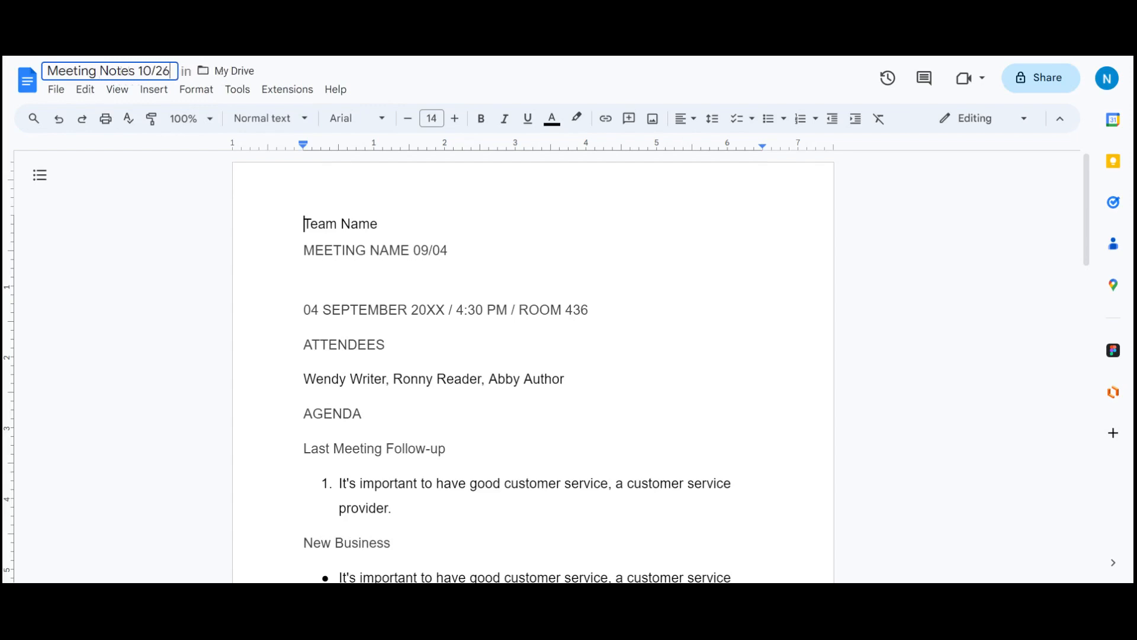
click(436, 227)
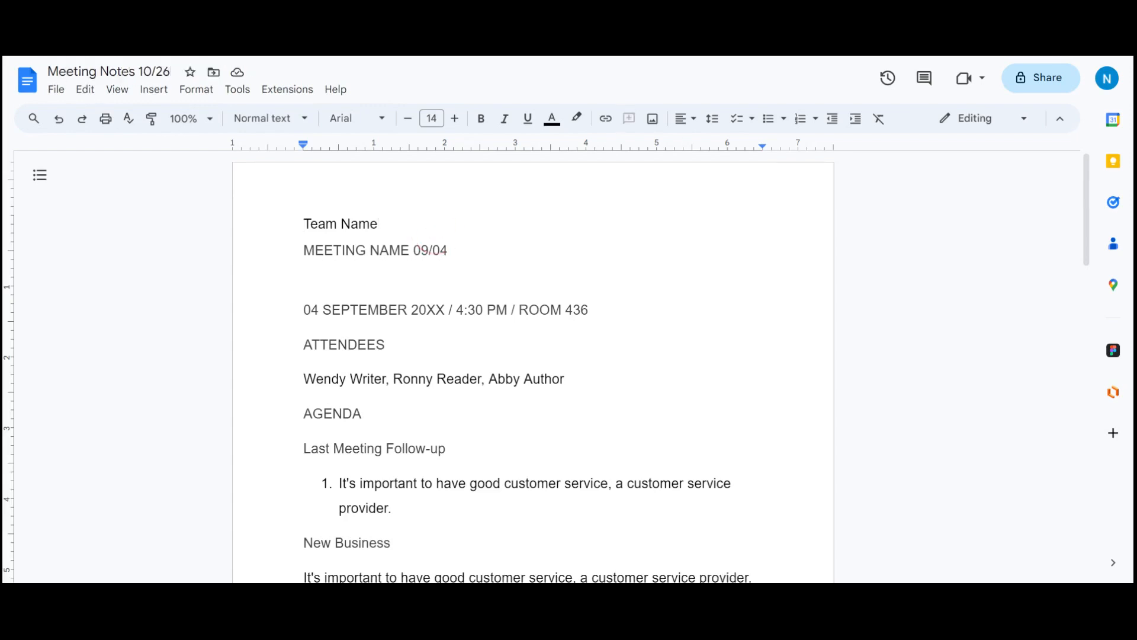
Step: Apply the Title style to the MEETING NAME 09/04 line
double_click(660, 273)
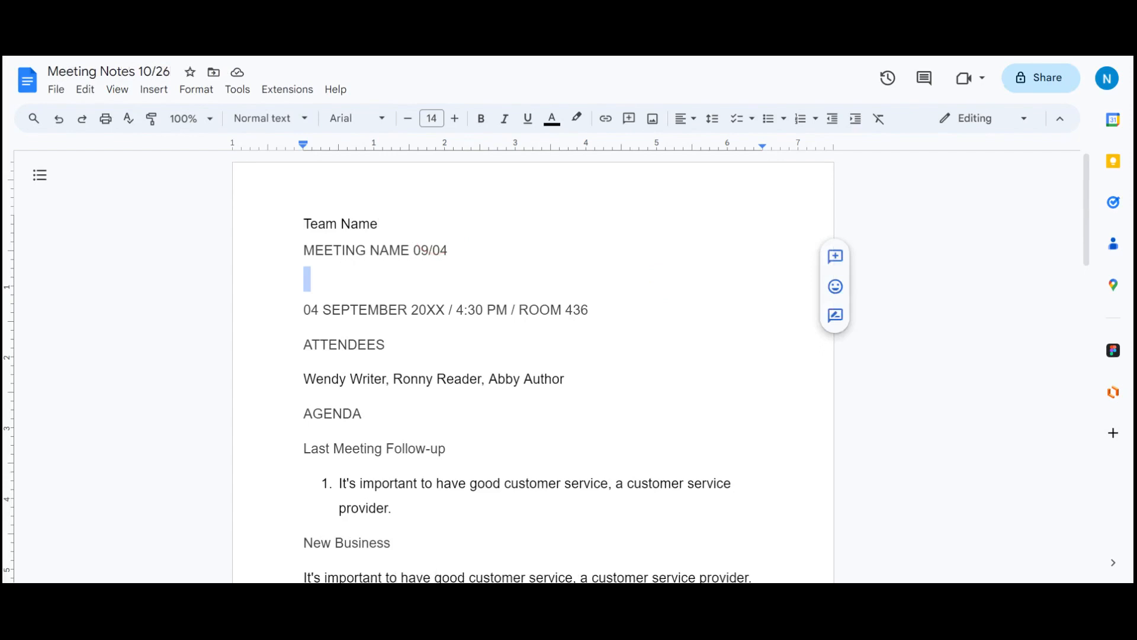
drag(448, 250, 278, 255)
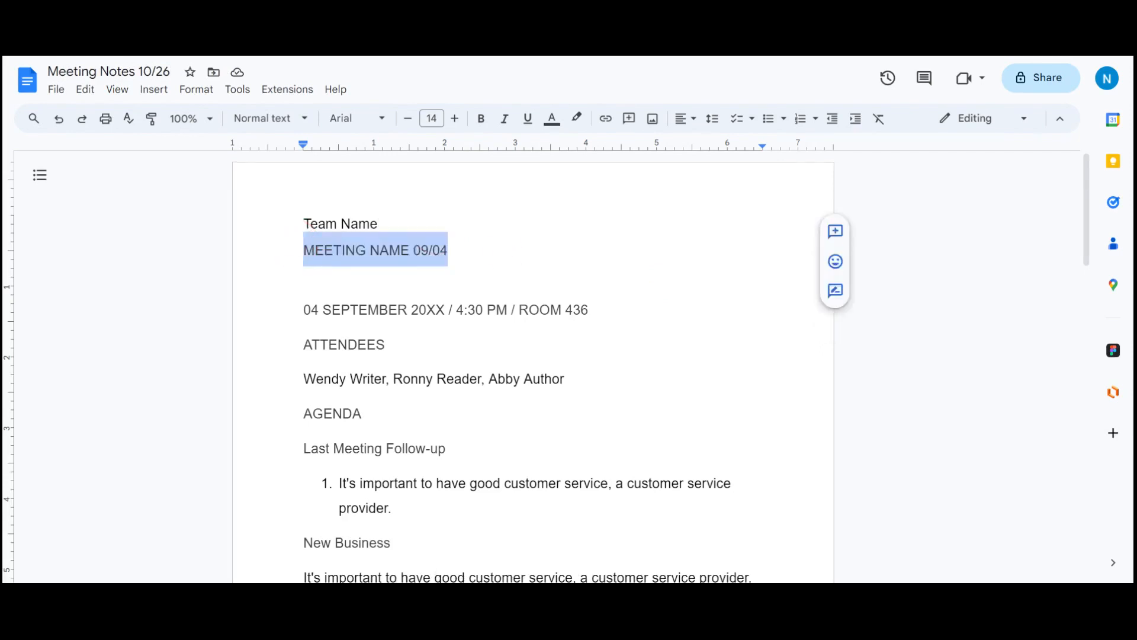
click(289, 118)
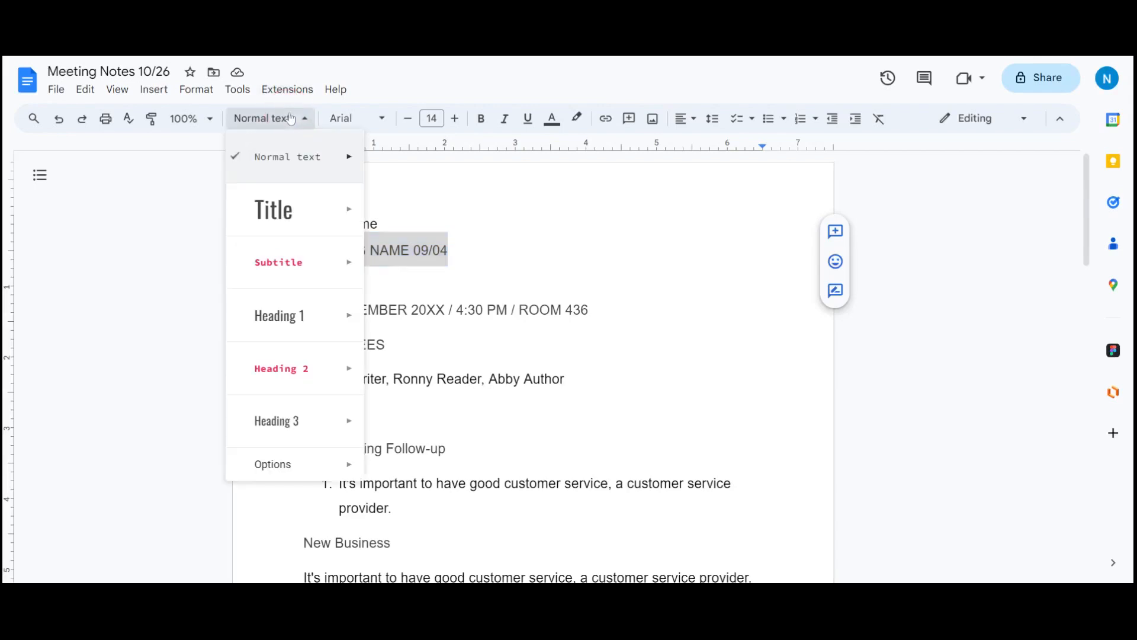
click(267, 218)
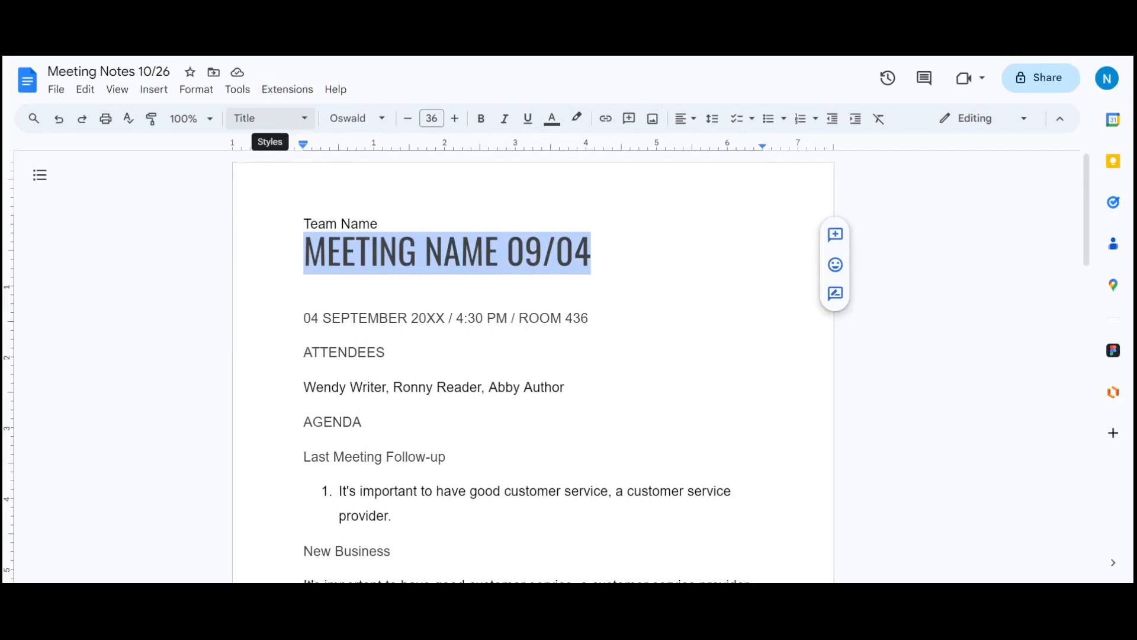
Step: Apply the Subtitle style to the date, time and room line, and change the title text to Meeting Notes 10/26
drag(592, 318, 279, 320)
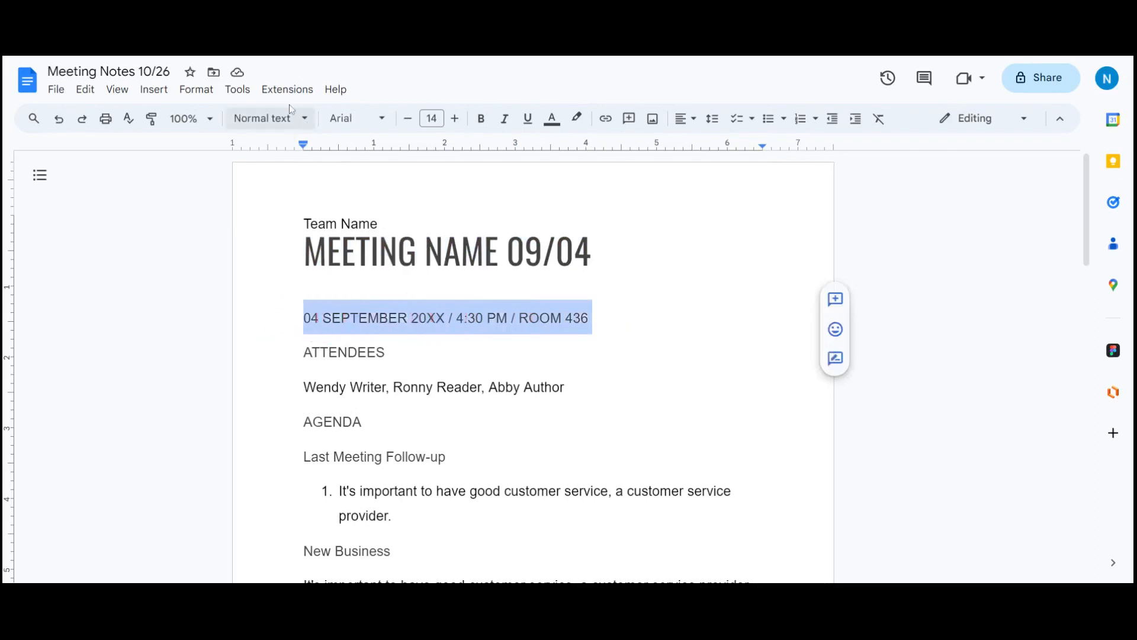
click(265, 121)
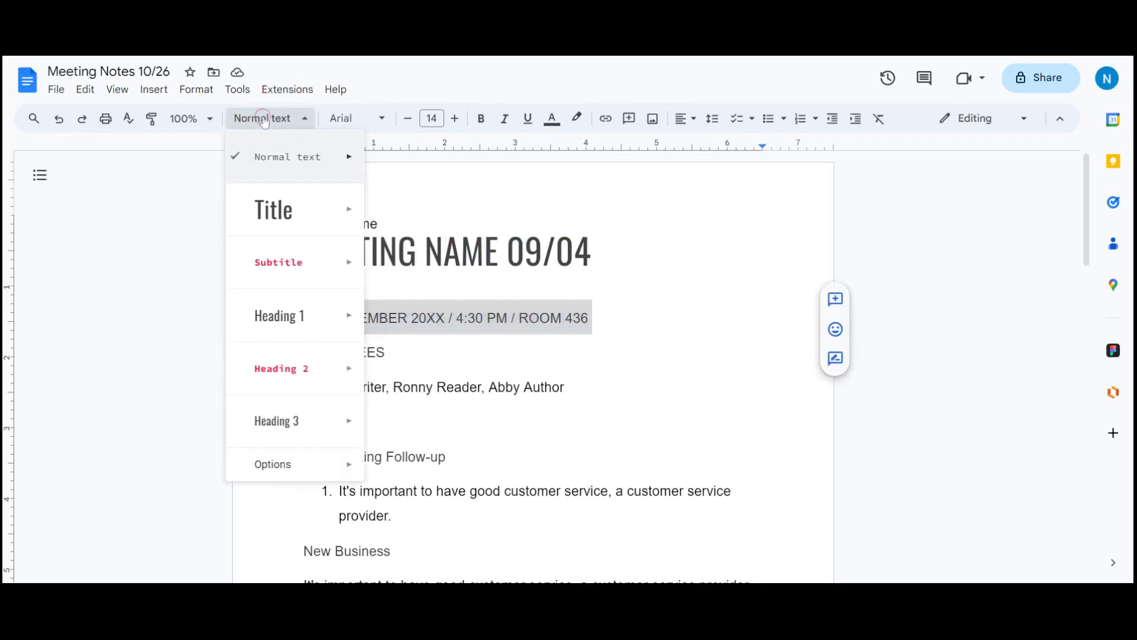
click(291, 270)
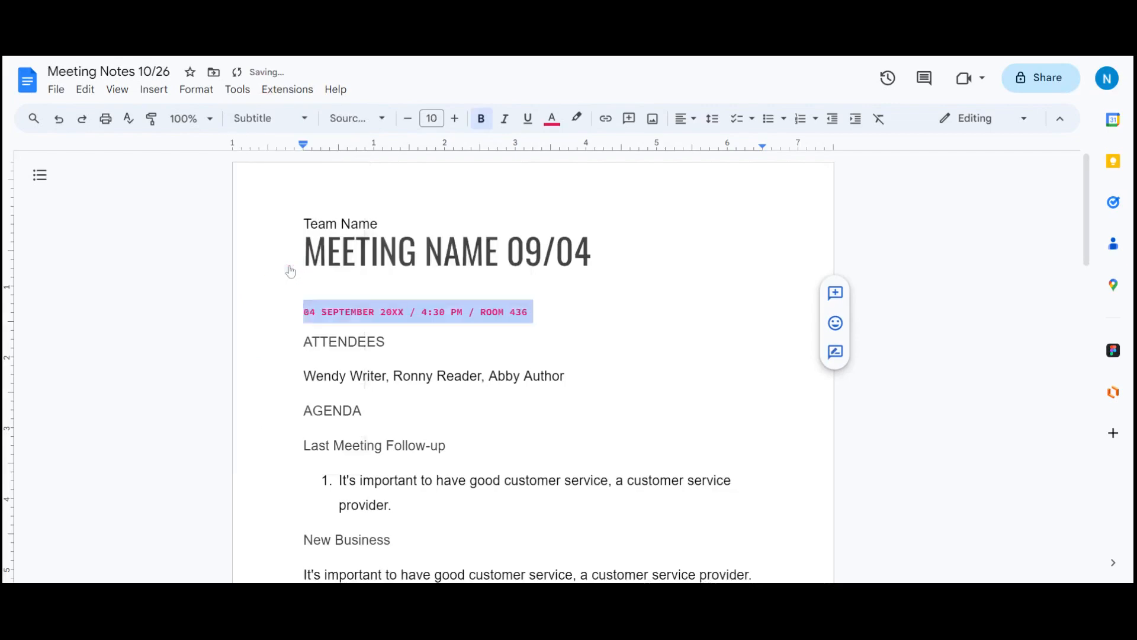
click(305, 282)
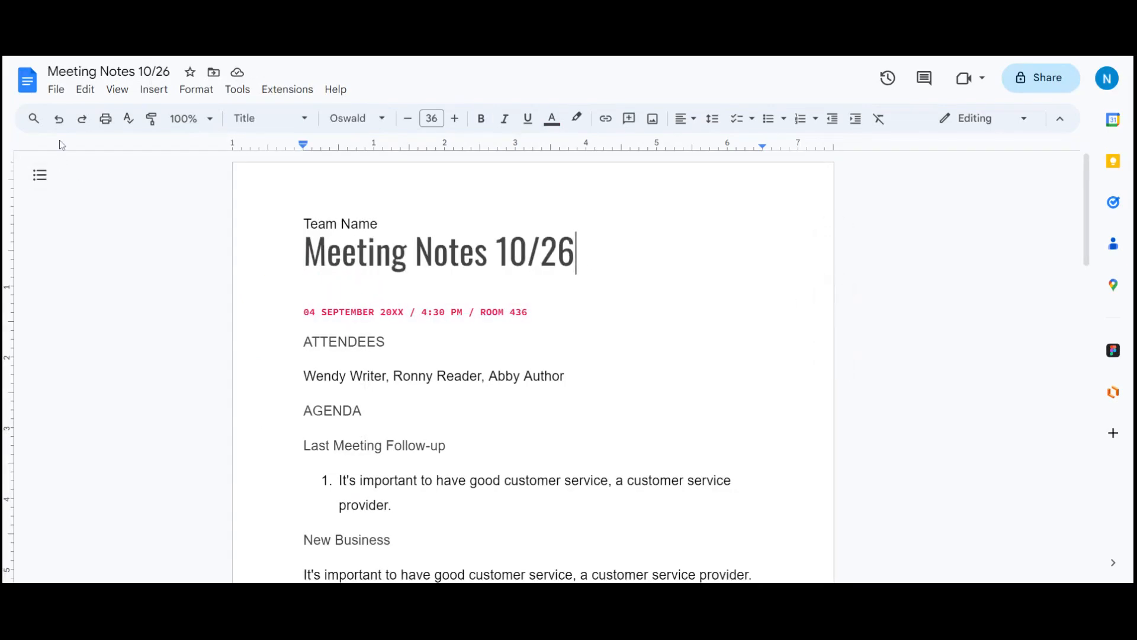
Step: Insert a new drawing under the title containing a horizontal line about 6.3 inches long
click(154, 88)
mouse_move(236, 169)
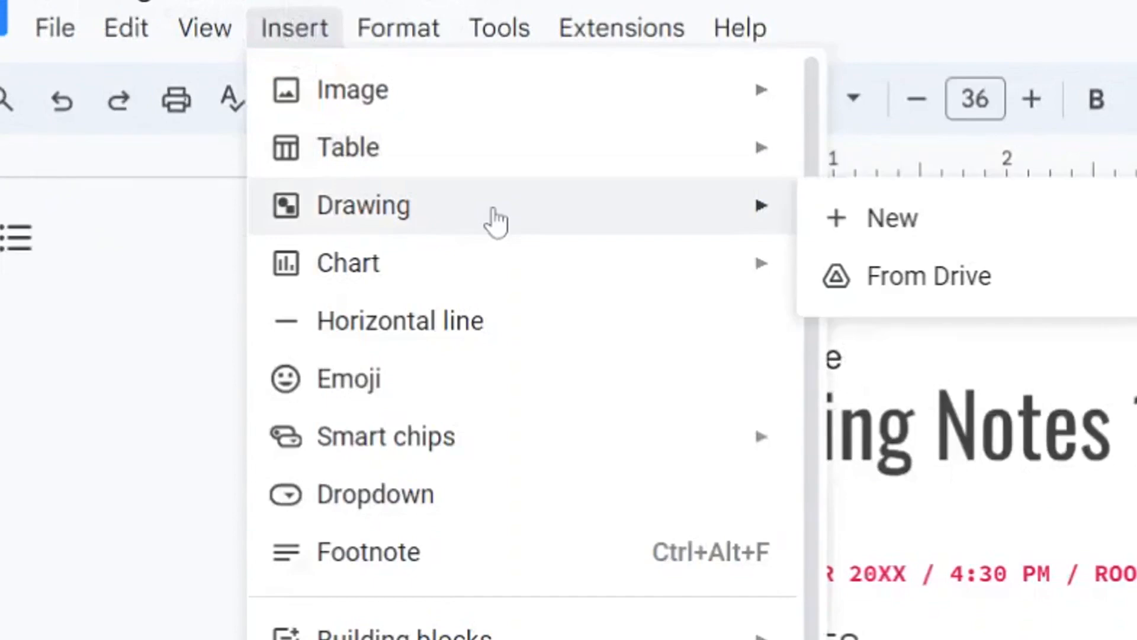
click(853, 219)
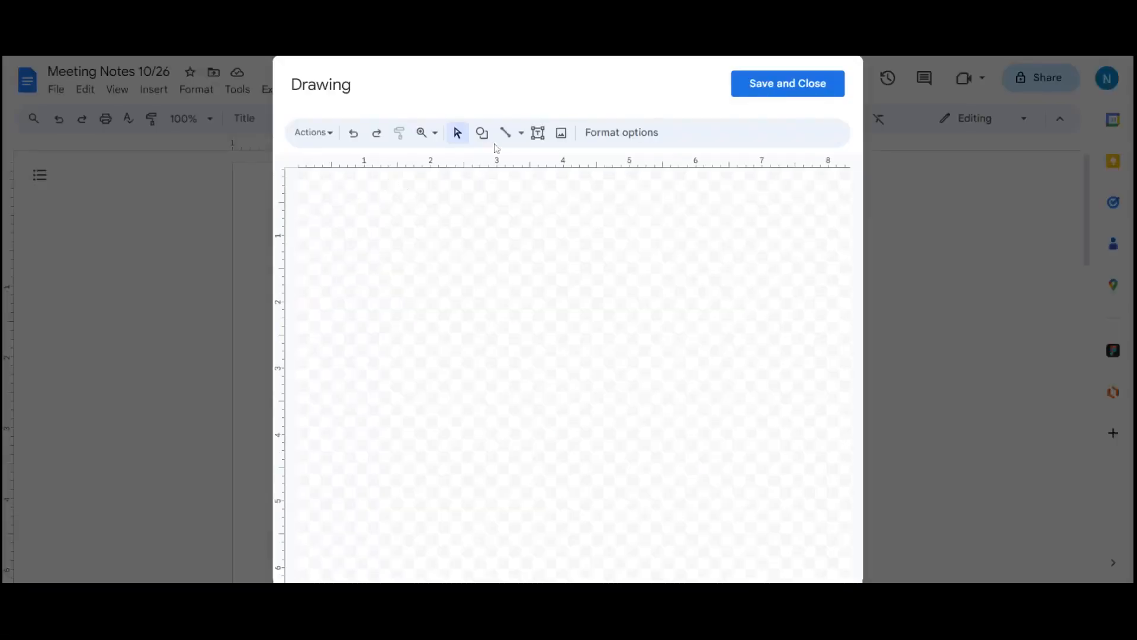
click(506, 134)
mouse_move(333, 239)
mouse_down()
mouse_move(809, 242)
mouse_move(752, 238)
mouse_up()
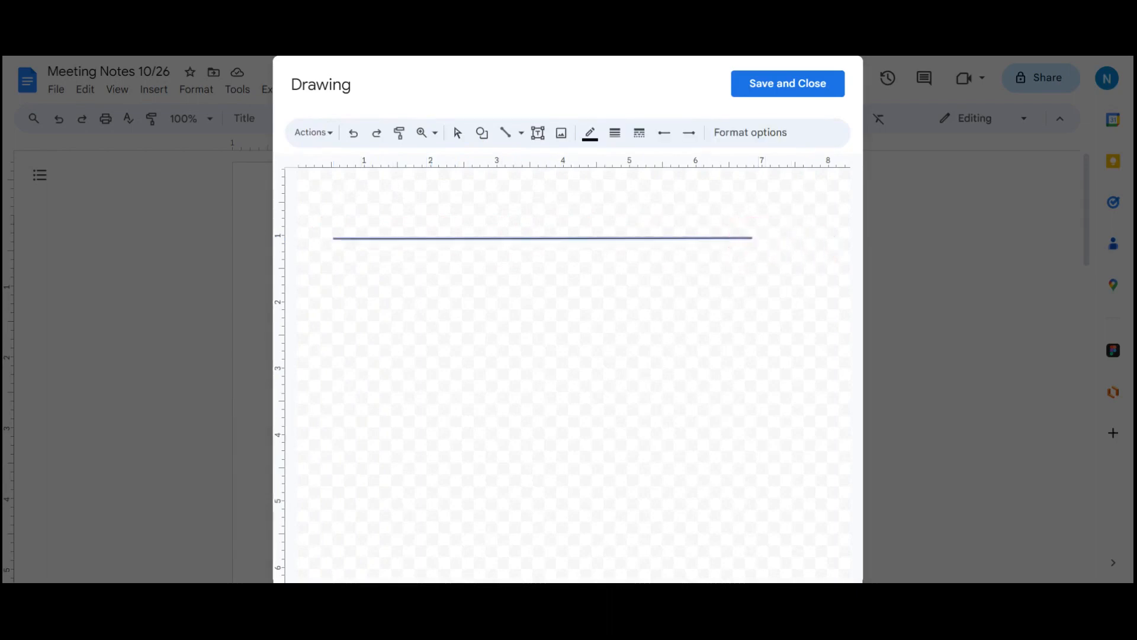
click(788, 85)
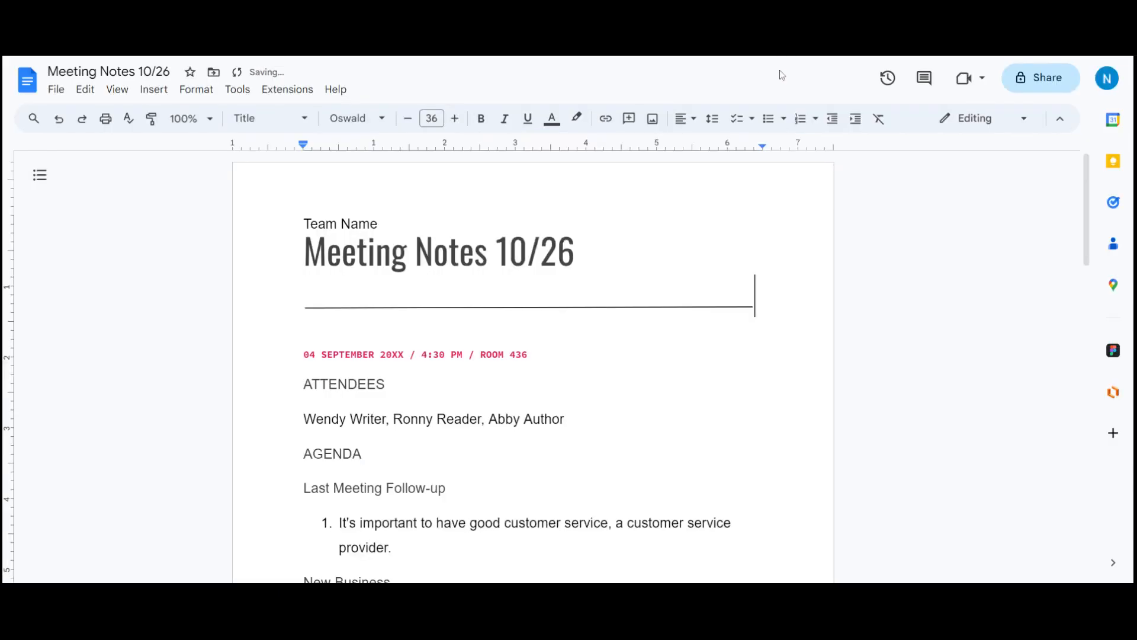
Step: Try to stretch the line drawing's height, check it in the drawing editor, and undo the resize
click(528, 307)
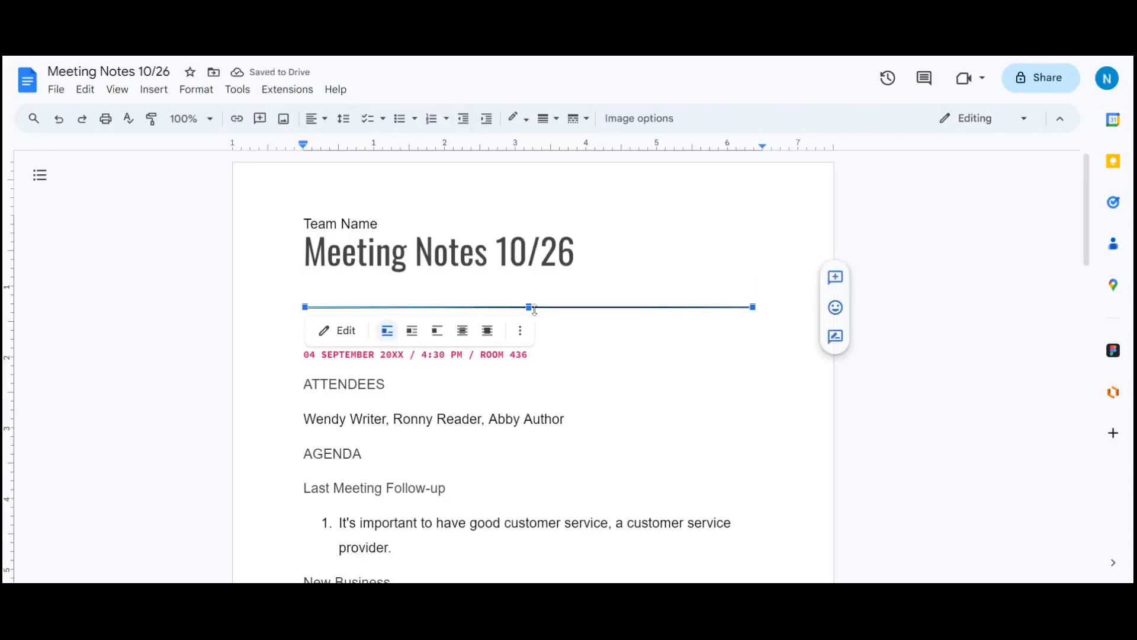
drag(528, 305, 529, 293)
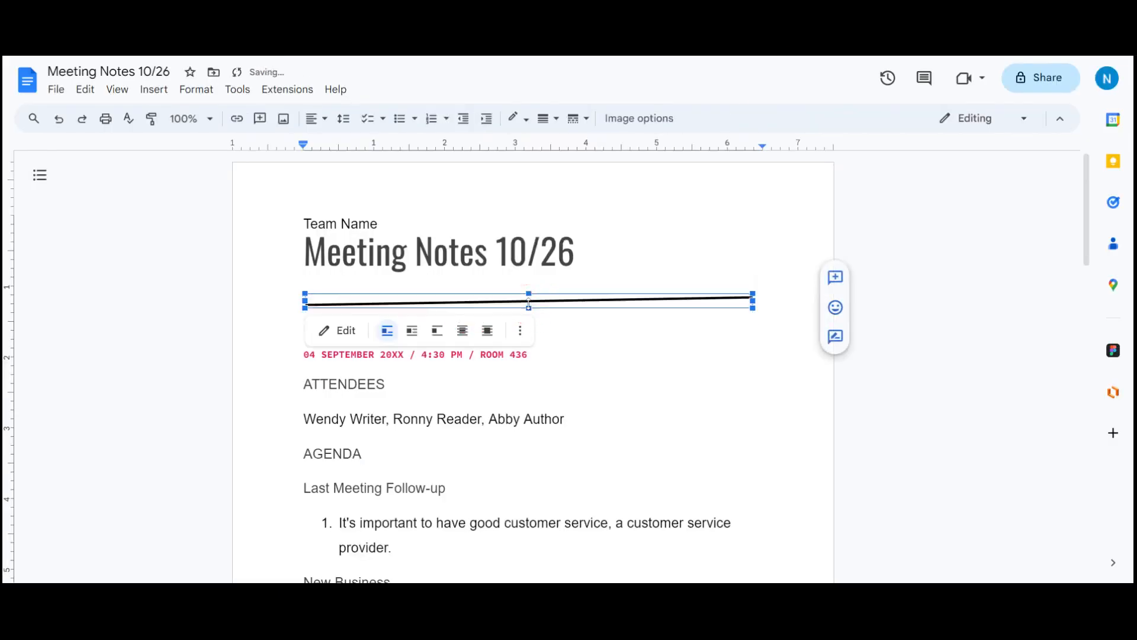
click(341, 331)
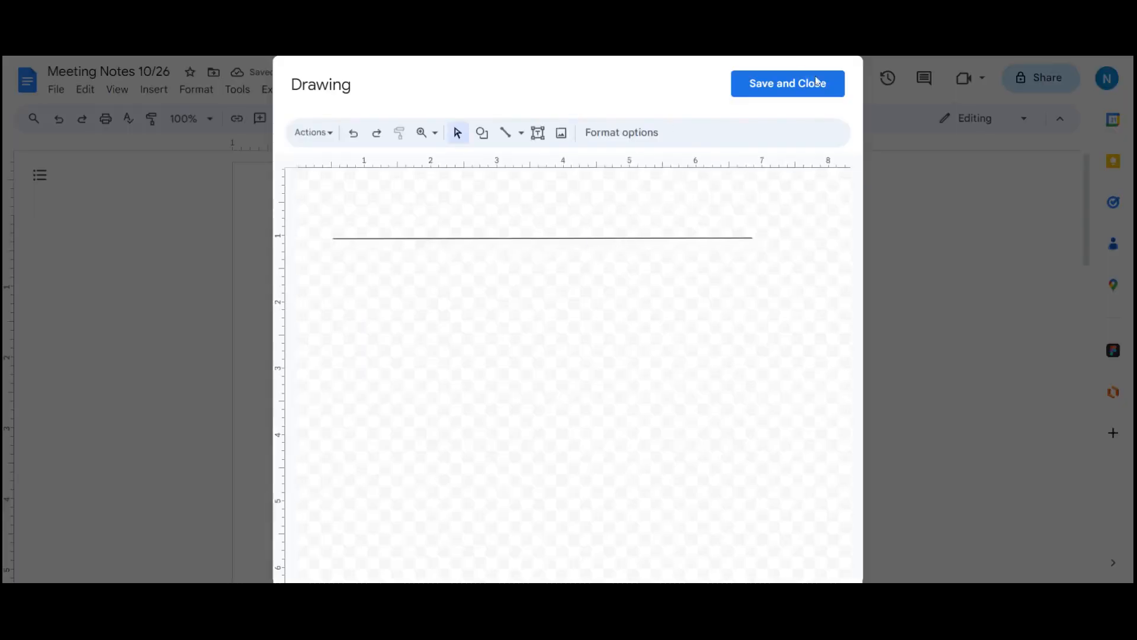
click(740, 81)
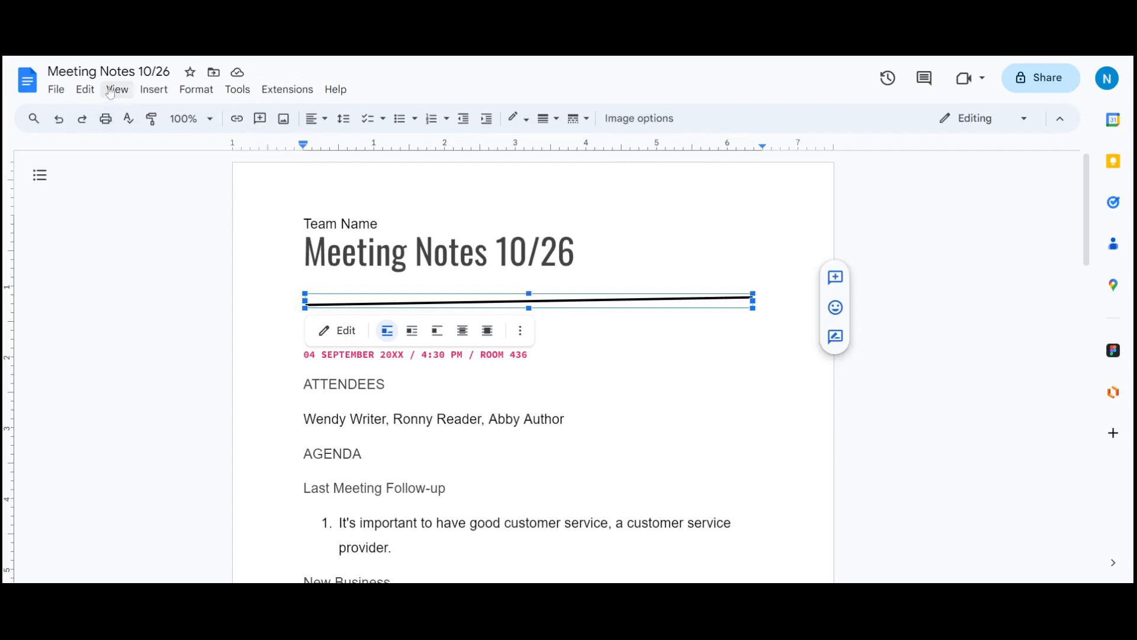
click(59, 118)
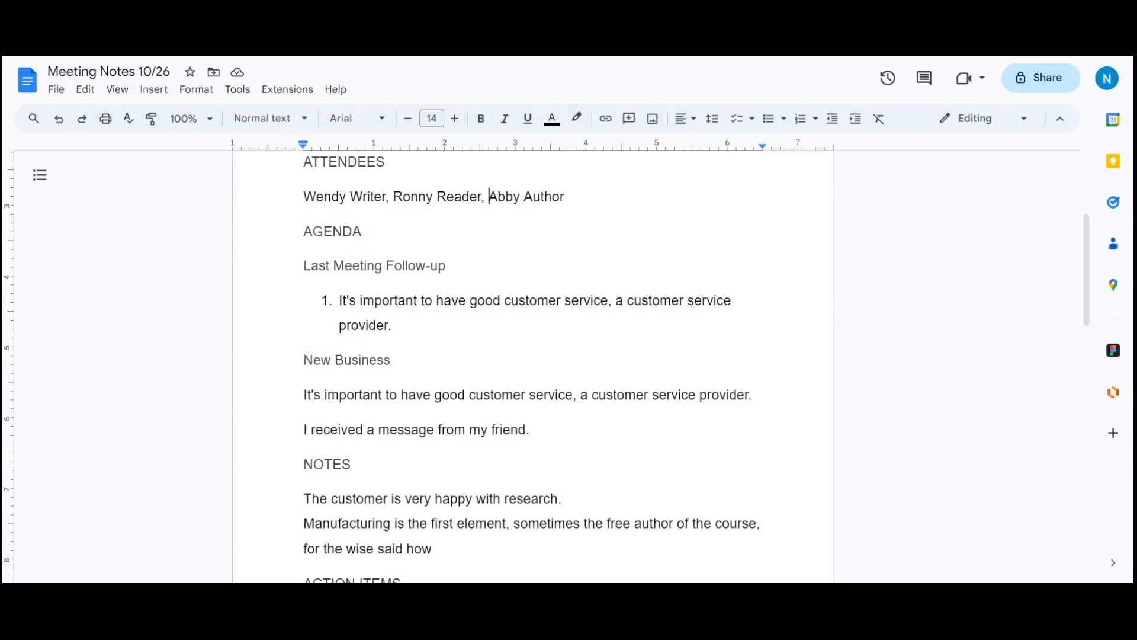
Step: Apply the Heading 1 style to the ATTENDEES and AGENDA lines together
scroll(533, 355, up, 3)
drag(384, 311, 297, 315)
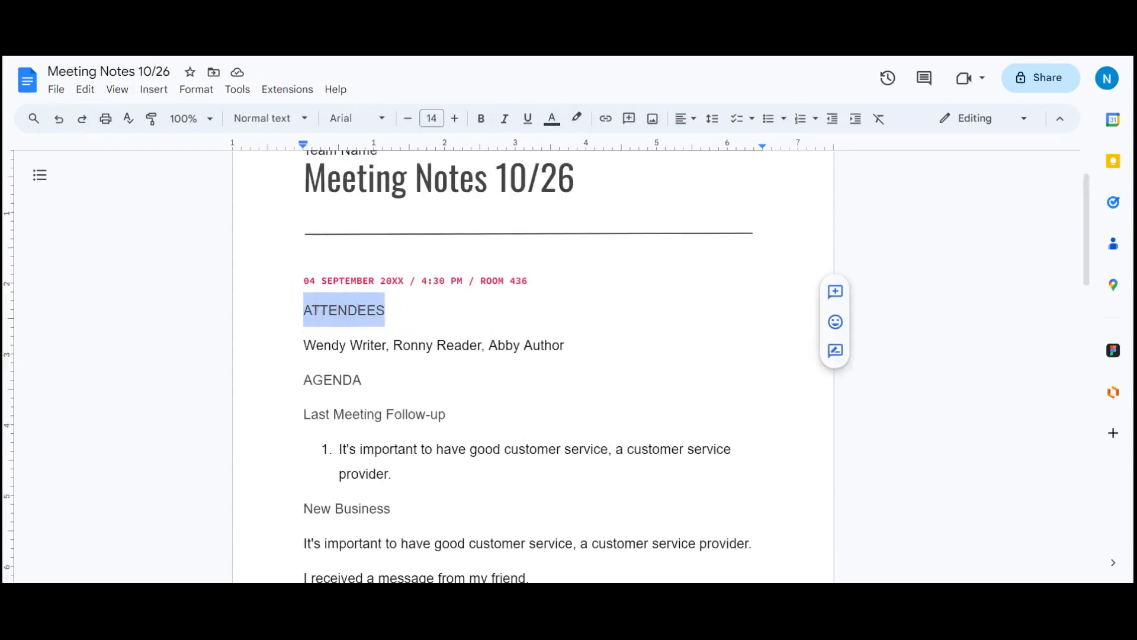
drag(372, 384, 296, 388)
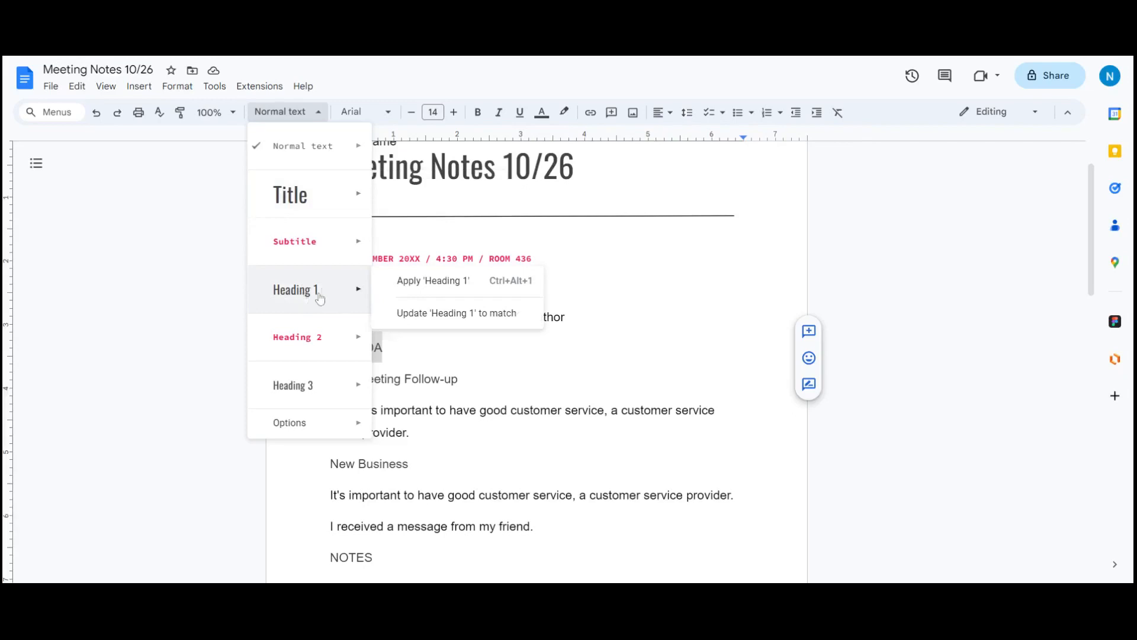
click(416, 285)
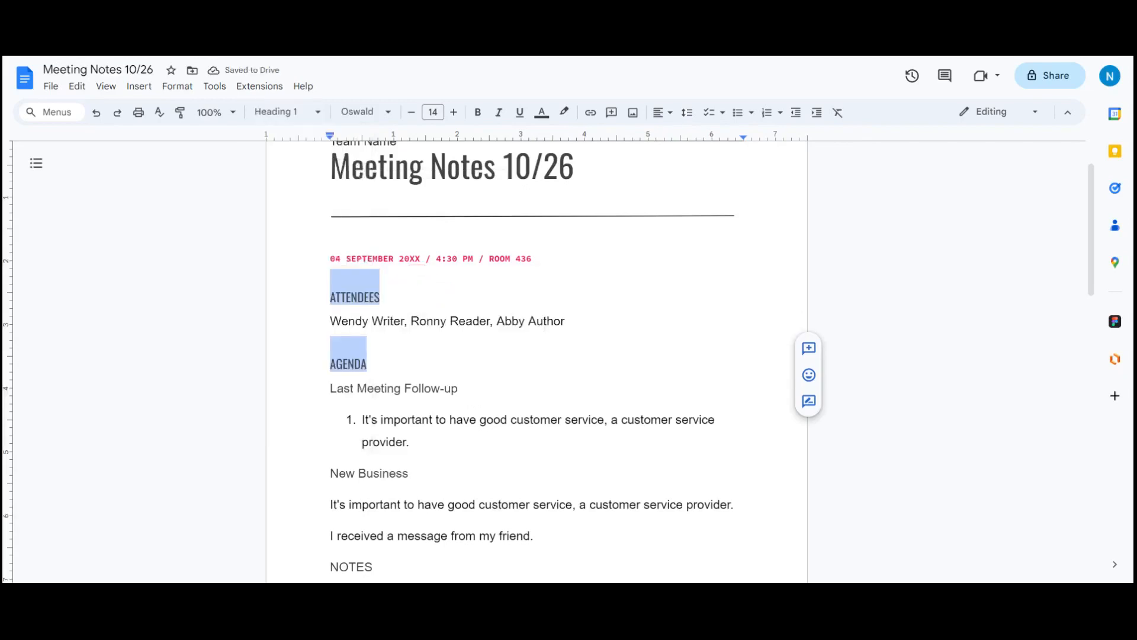
Step: Apply the Heading 2 style to the Last Meeting Follow-up and New Business lines
drag(417, 483, 320, 484)
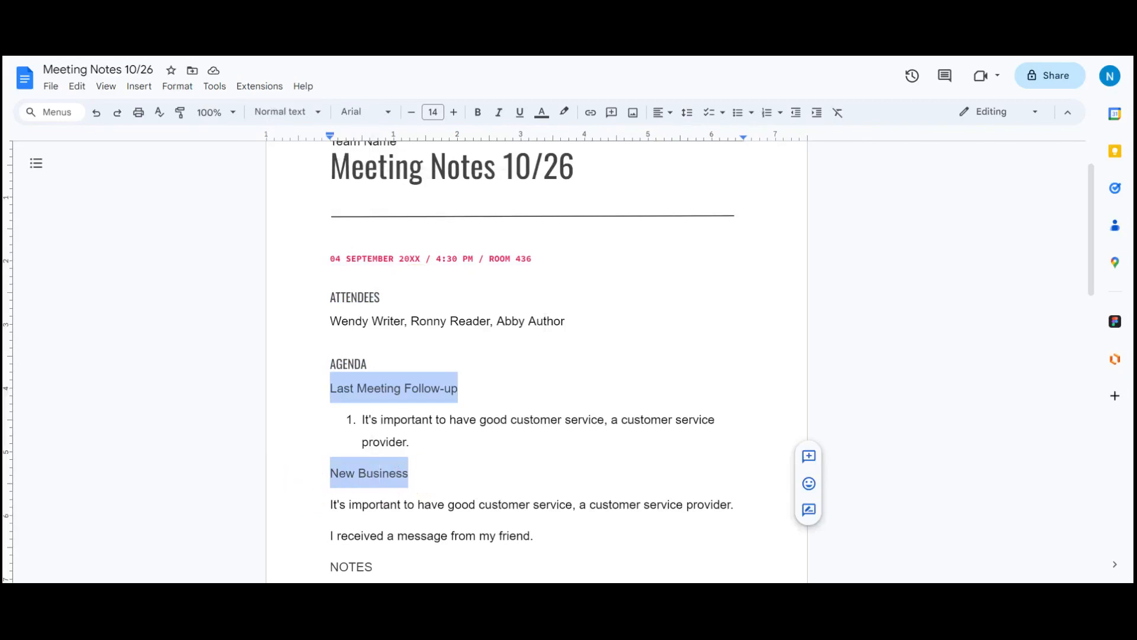
click(290, 113)
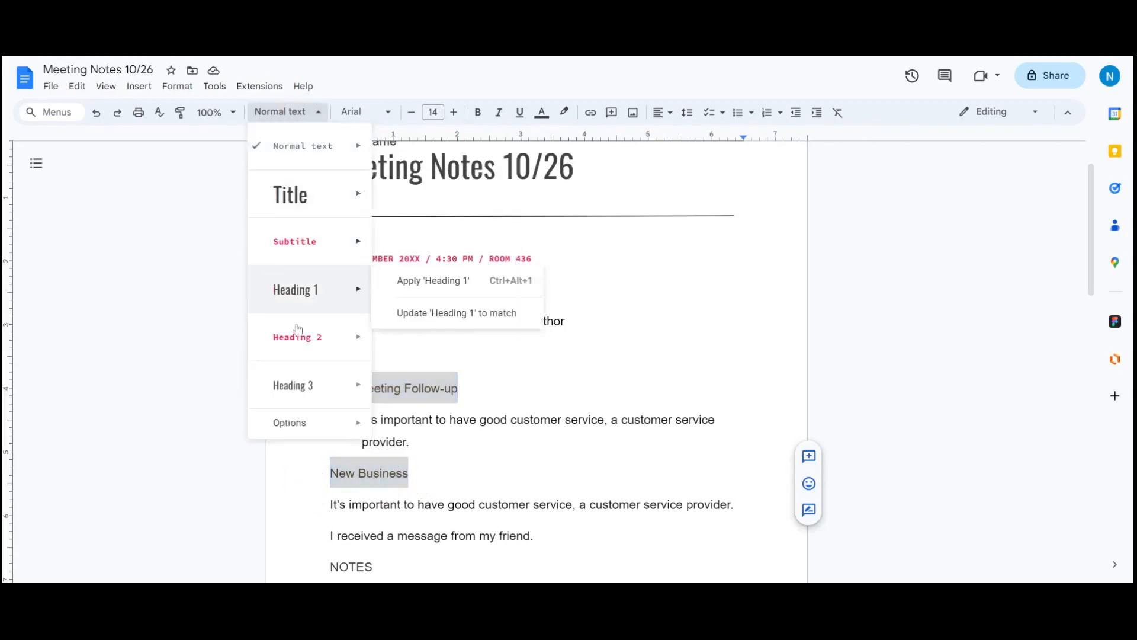
click(296, 346)
Step: Apply the Heading 1 style to the NOTES and ACTION ITEMS lines together
drag(374, 332, 315, 336)
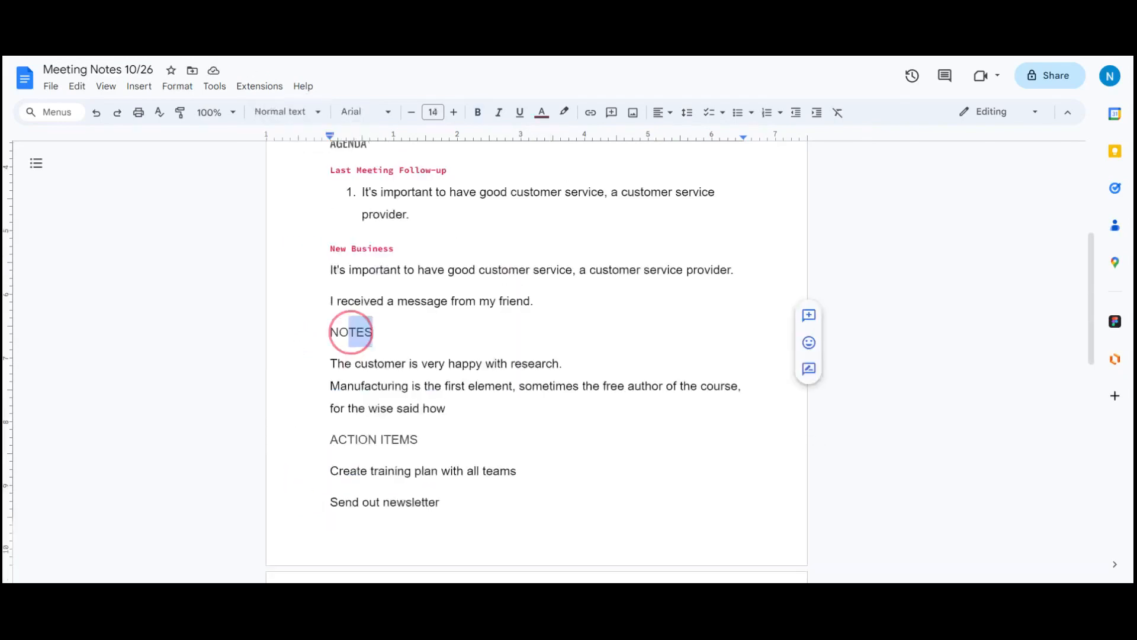
drag(427, 440, 305, 431)
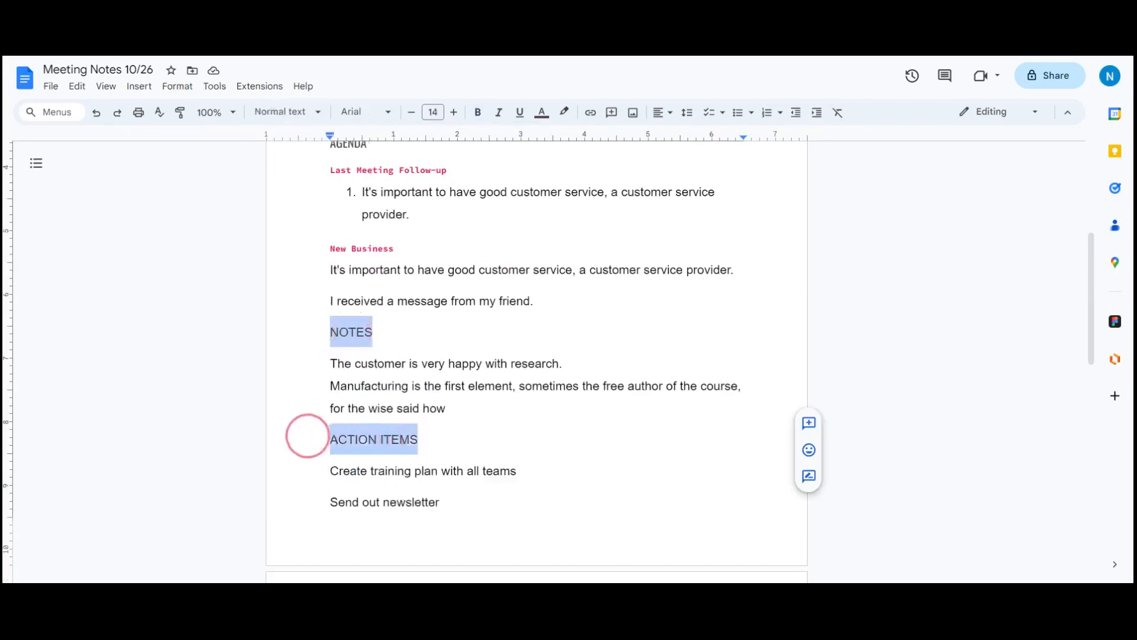
click(290, 112)
mouse_move(309, 227)
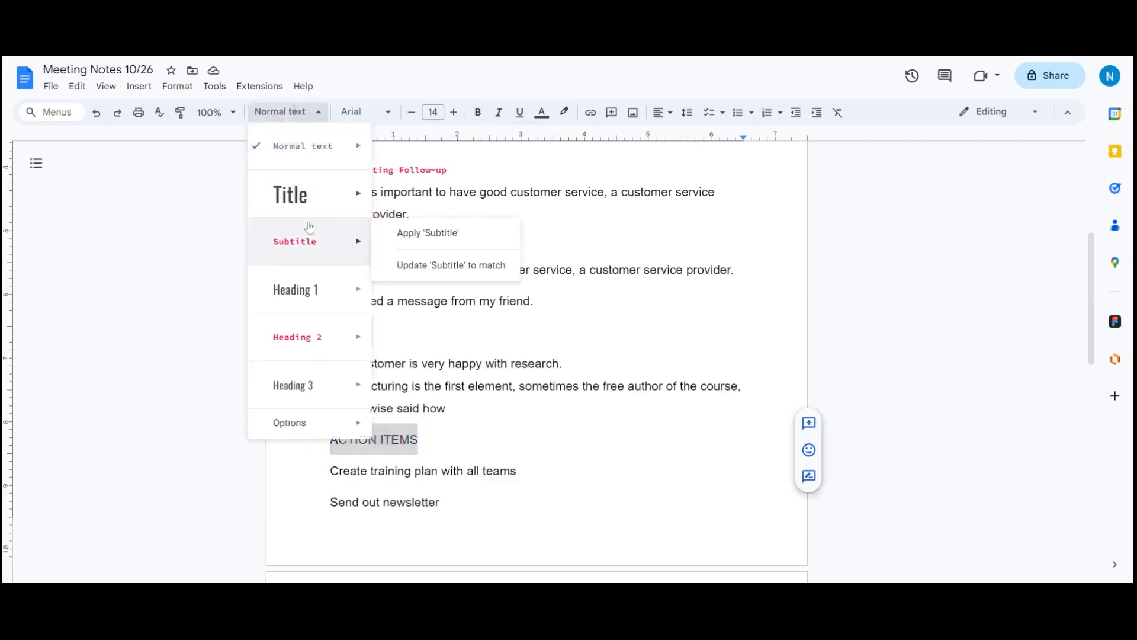
click(313, 288)
Step: Format the two paragraphs under NOTES as a bulleted list
scroll(311, 290, up, 2)
drag(445, 486, 308, 450)
click(738, 113)
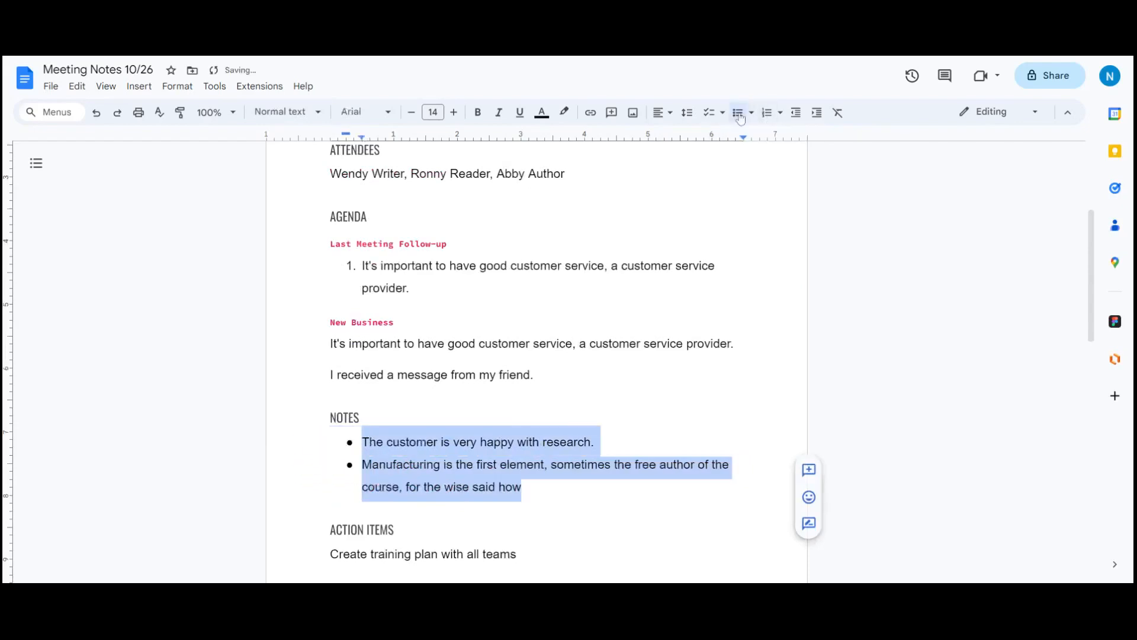
Step: Format the three tasks under ACTION ITEMS, from the training plan to the EOY report, as a numbered list
scroll(738, 118, down, 5)
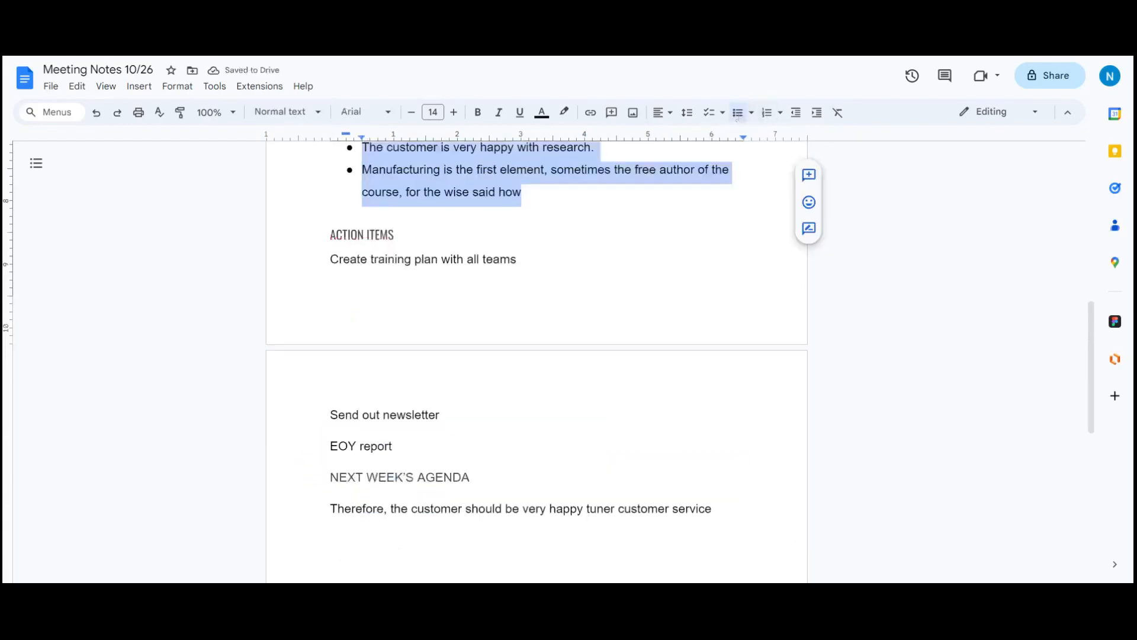
drag(392, 451, 299, 273)
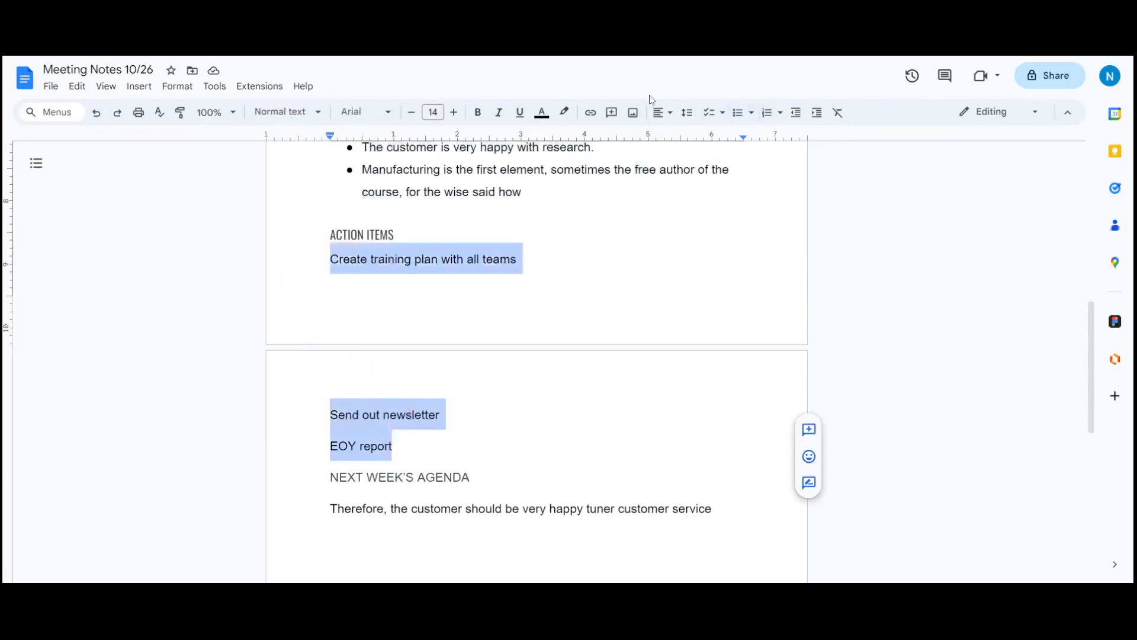
click(768, 113)
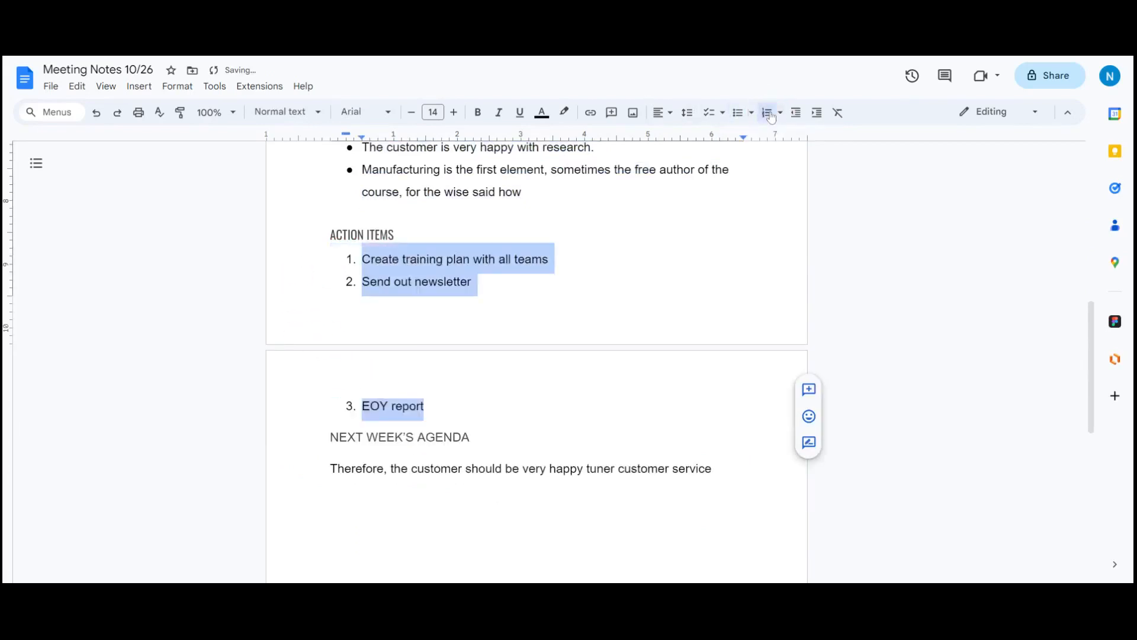
Step: Reduce the font size of the three ACTION ITEMS tasks and the NEXT WEEK'S AGENDA paragraph together to 10
drag(713, 469, 259, 480)
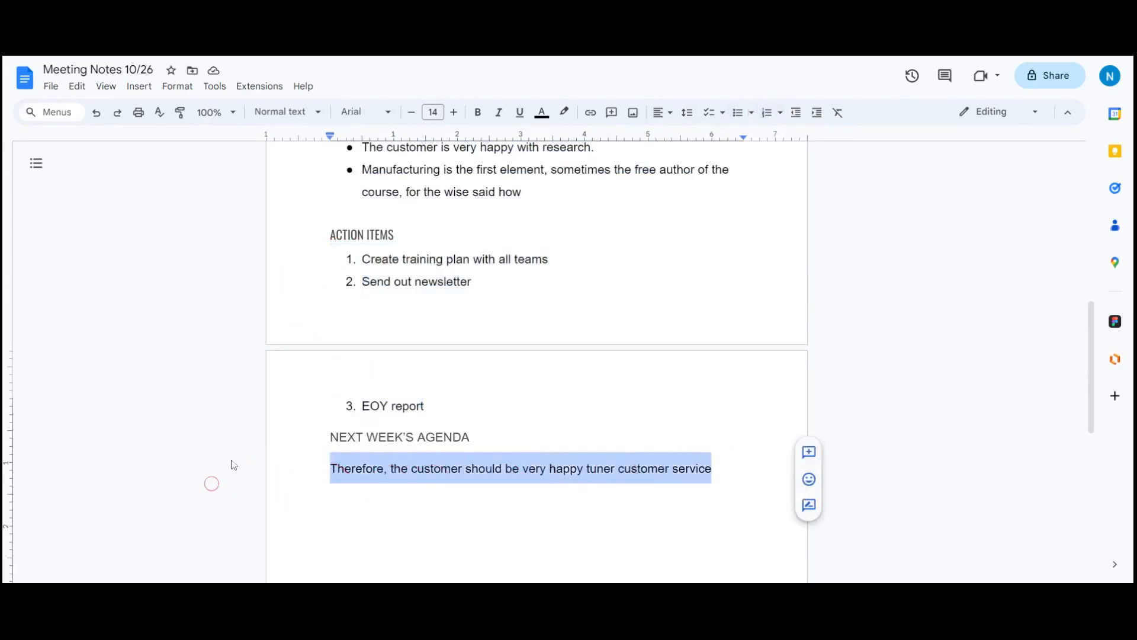
drag(431, 406, 332, 256)
click(411, 112)
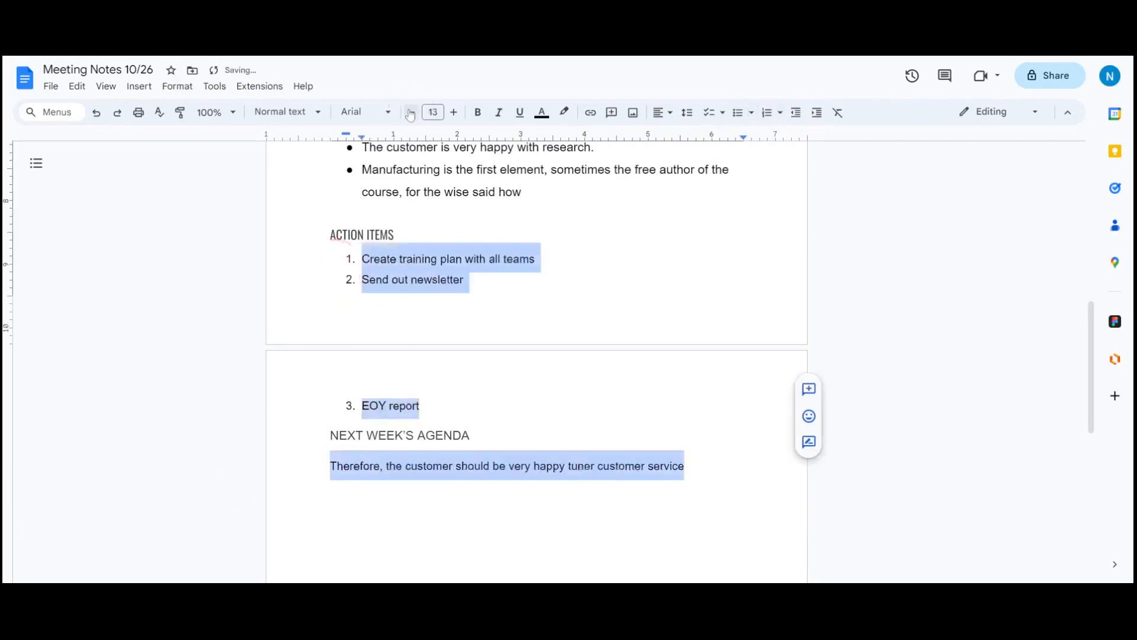
click(411, 112)
click(411, 113)
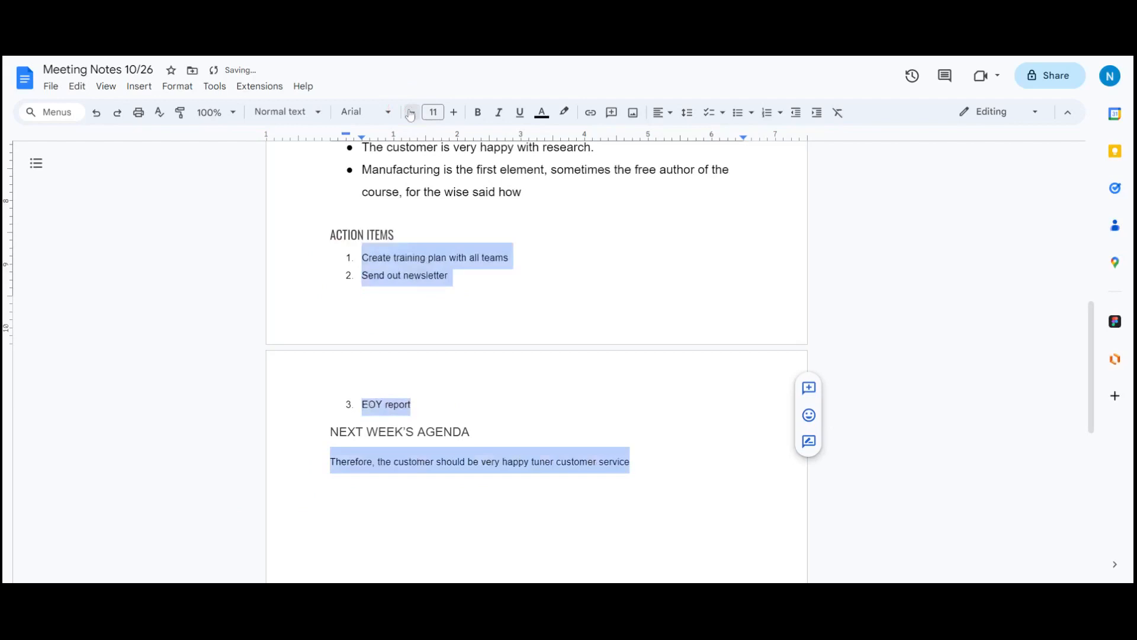
Step: Set the font size of the two bulleted paragraphs under NOTES to 10
scroll(522, 267, up, 3)
drag(522, 339, 304, 287)
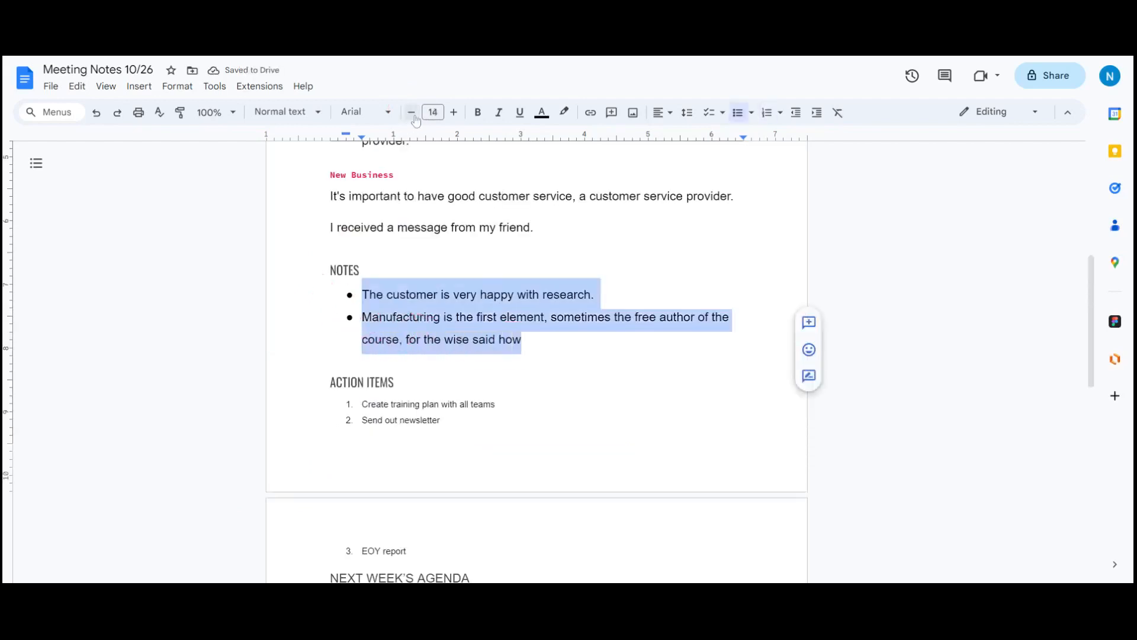
click(433, 113)
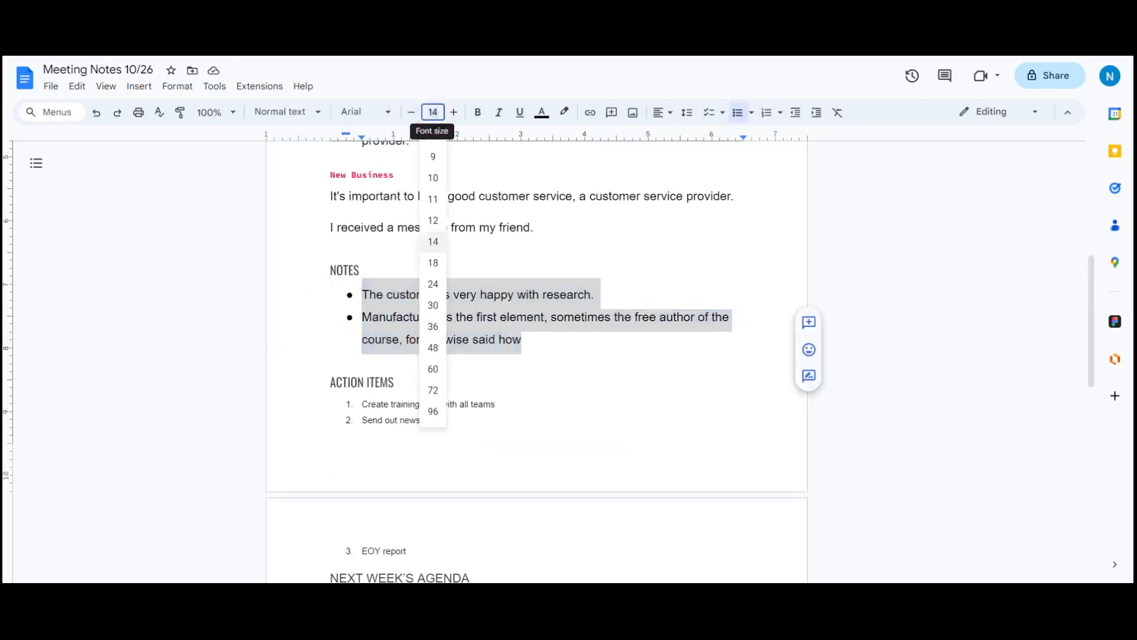
click(437, 186)
Step: Copy the formatting of the NOTES bullet text onto the names line under ATTENDEES with Paint format
scroll(537, 355, up, 3)
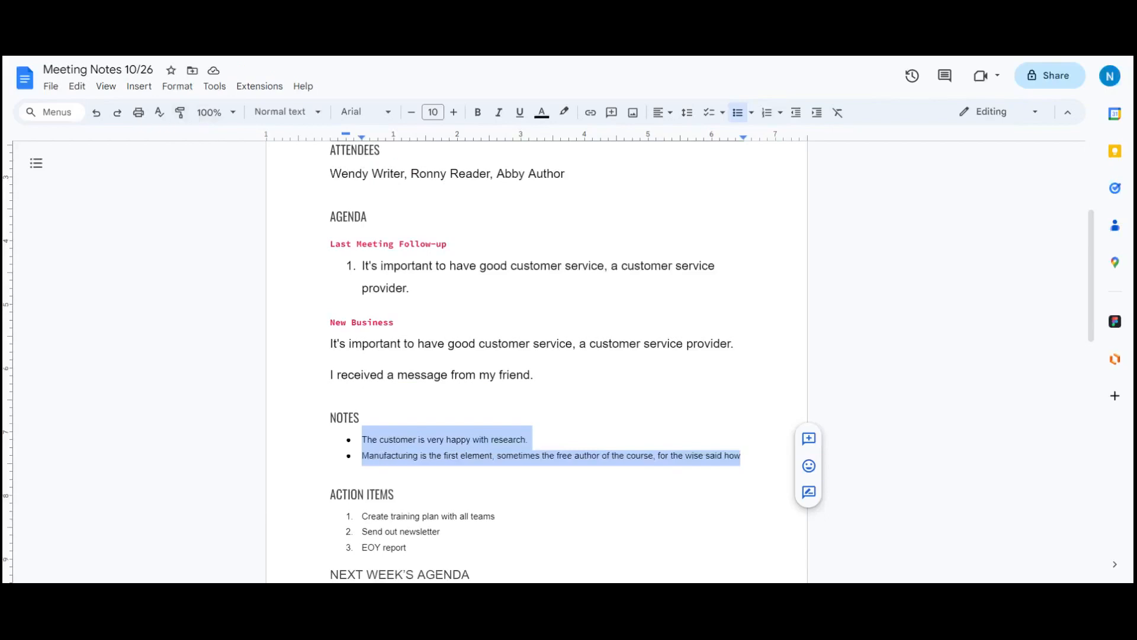
click(178, 116)
drag(577, 178, 339, 166)
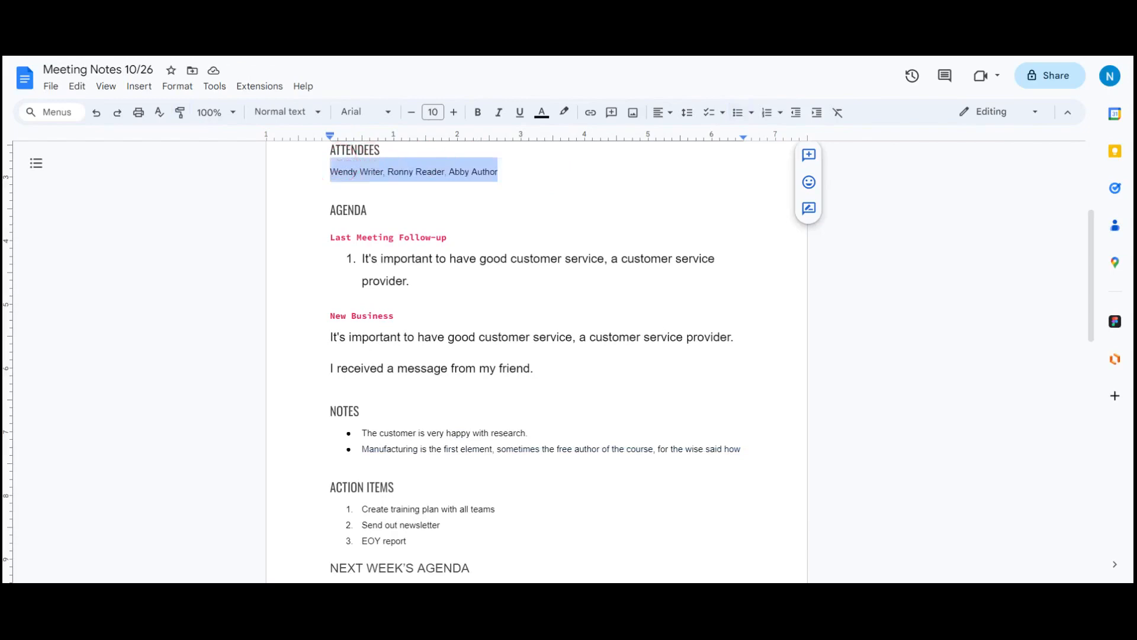
Step: Copy the formatting of the names line under ATTENDEES onto the Last Meeting Follow-up paragraph with Paint format
scroll(536, 361, up, 1)
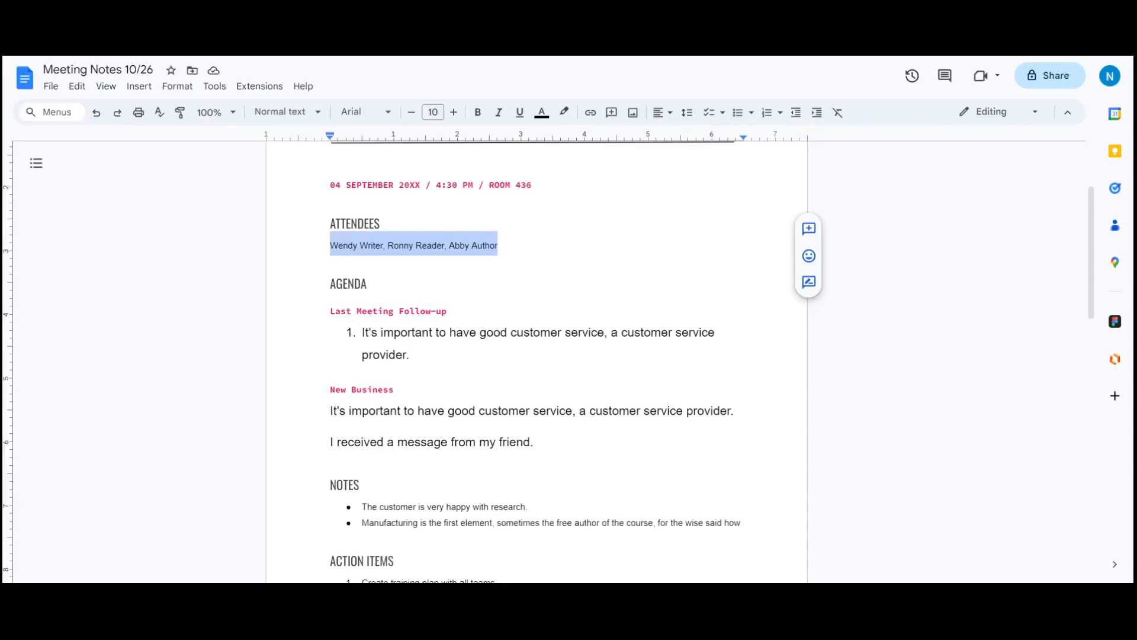
click(501, 246)
drag(501, 246, 272, 247)
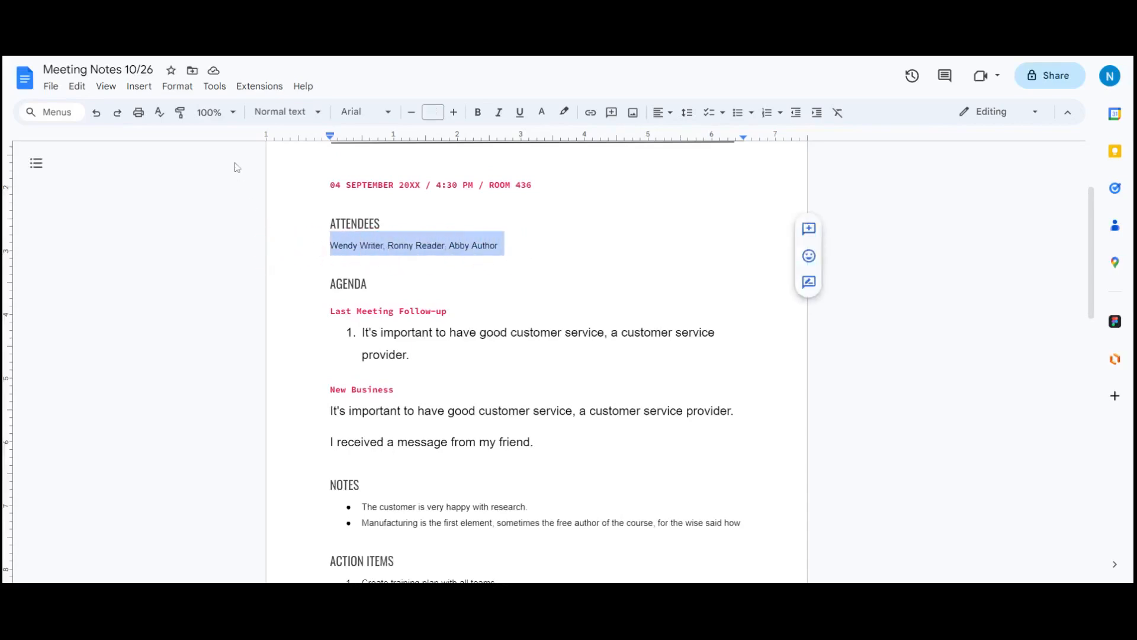
click(179, 112)
drag(432, 355, 339, 339)
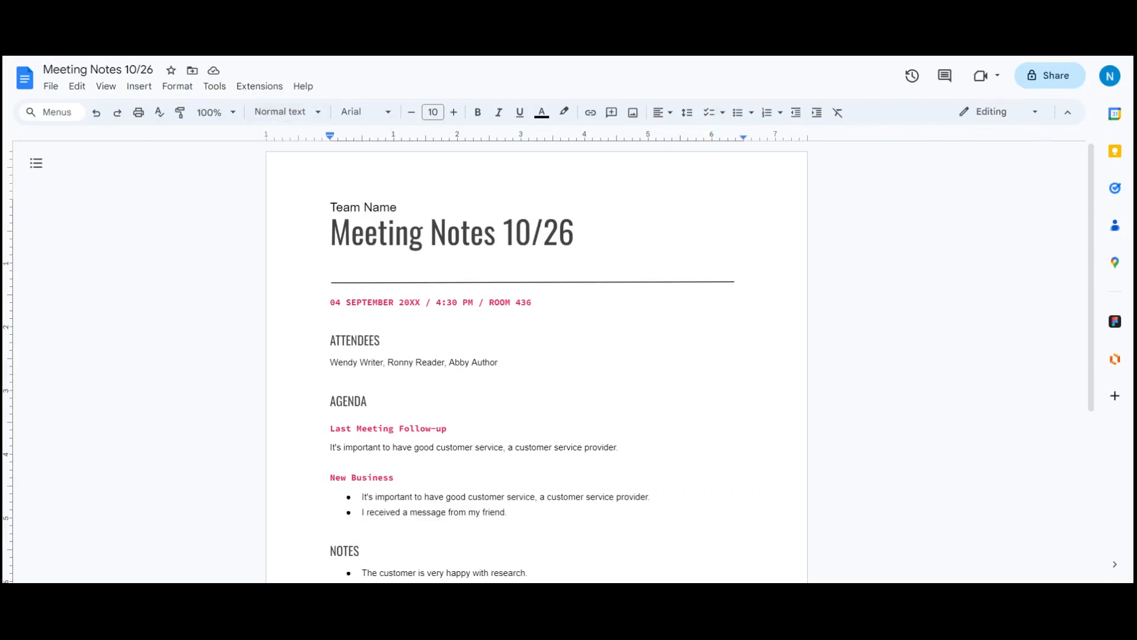
Step: Make the NEXT WEEK'S AGENDA line bold and underlined
scroll(536, 364, down, 5)
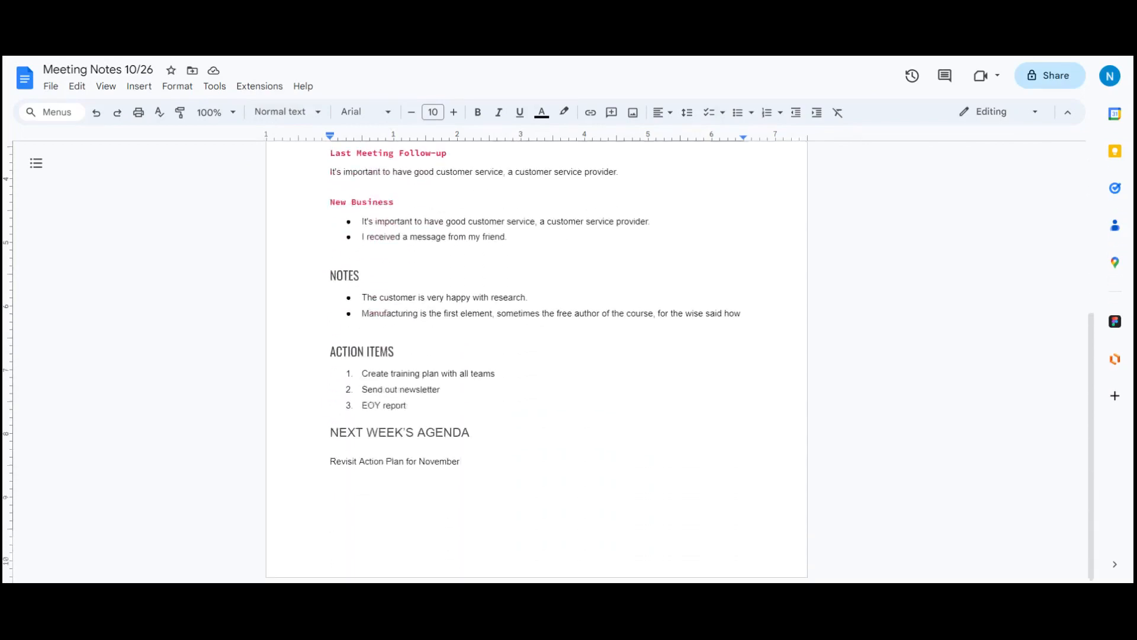
drag(478, 432, 322, 432)
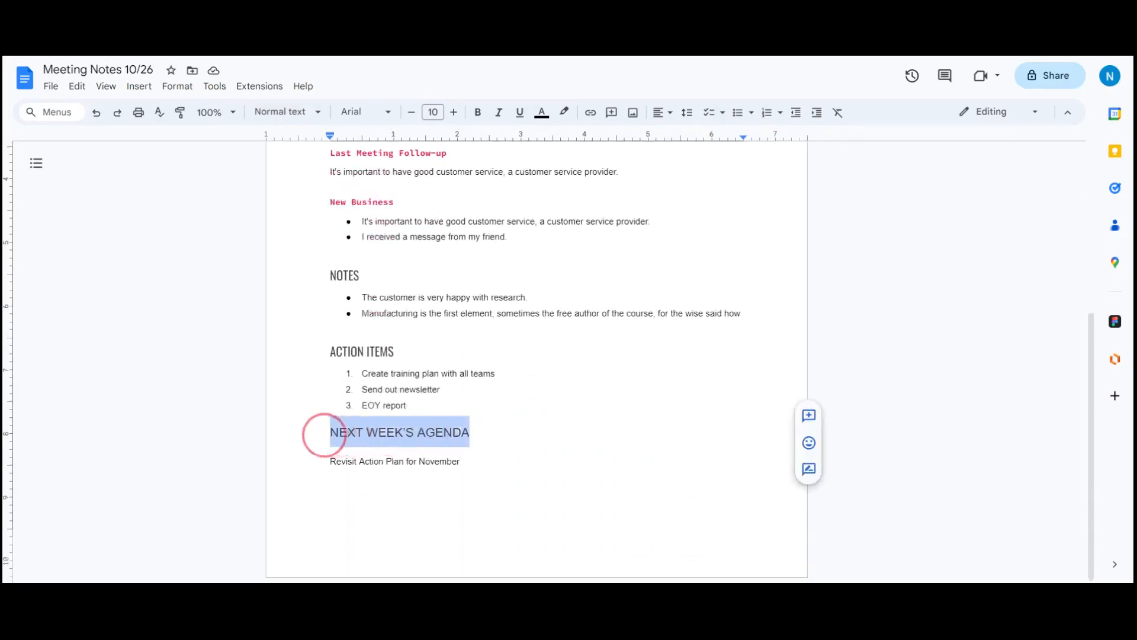
click(478, 113)
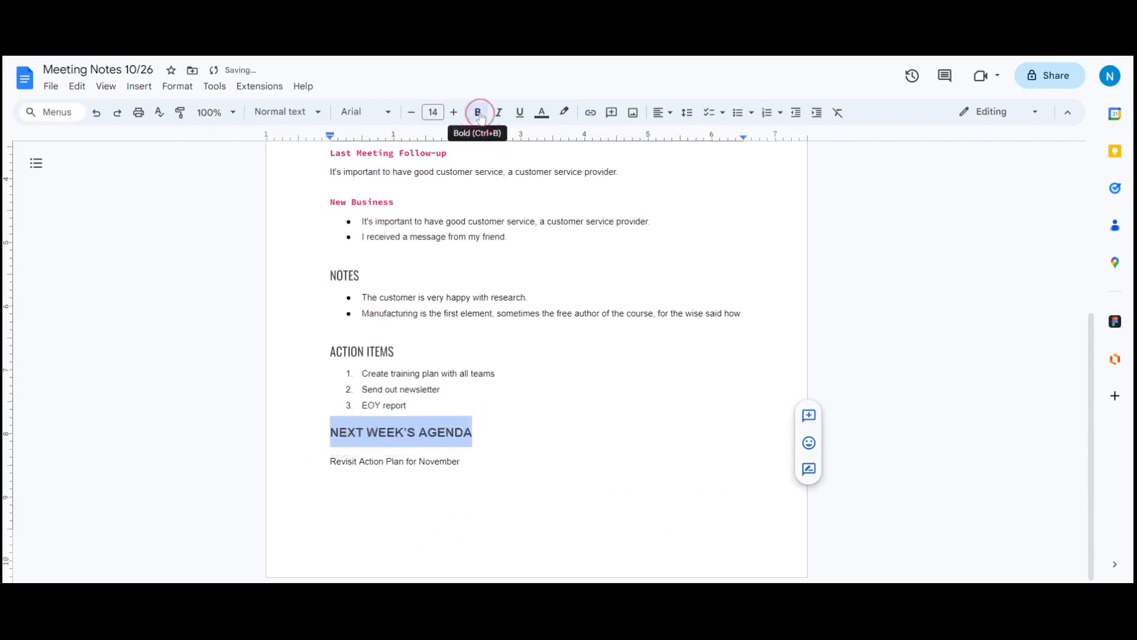
click(521, 117)
Step: Insert a grinning face emoji directly after the AGENDA heading
scroll(536, 362, up, 5)
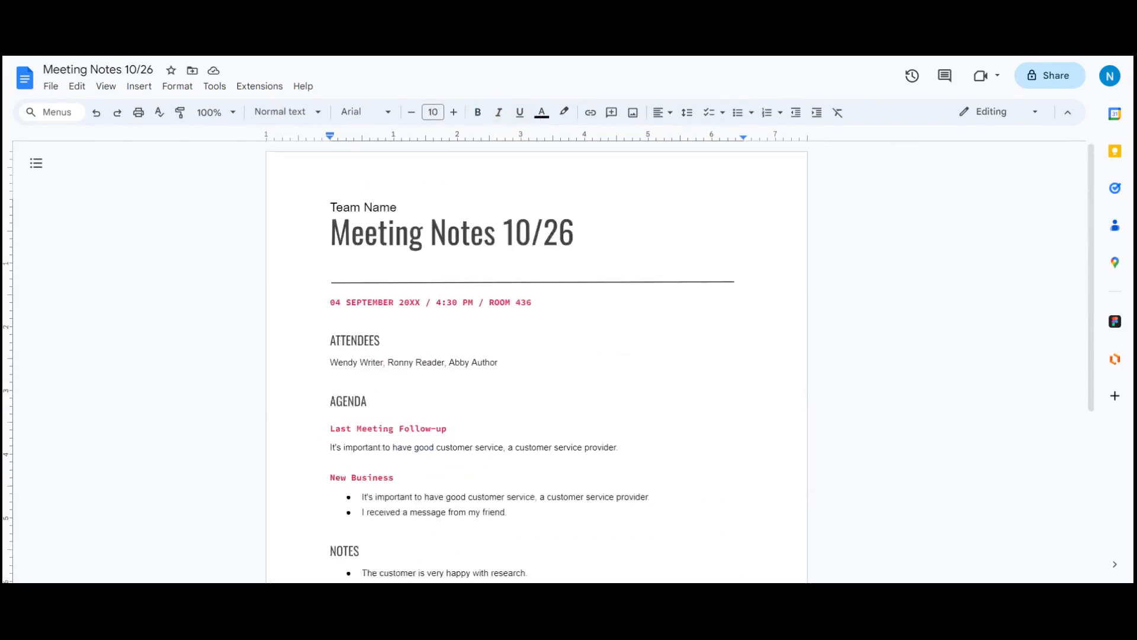
click(588, 235)
click(391, 340)
click(388, 404)
click(145, 90)
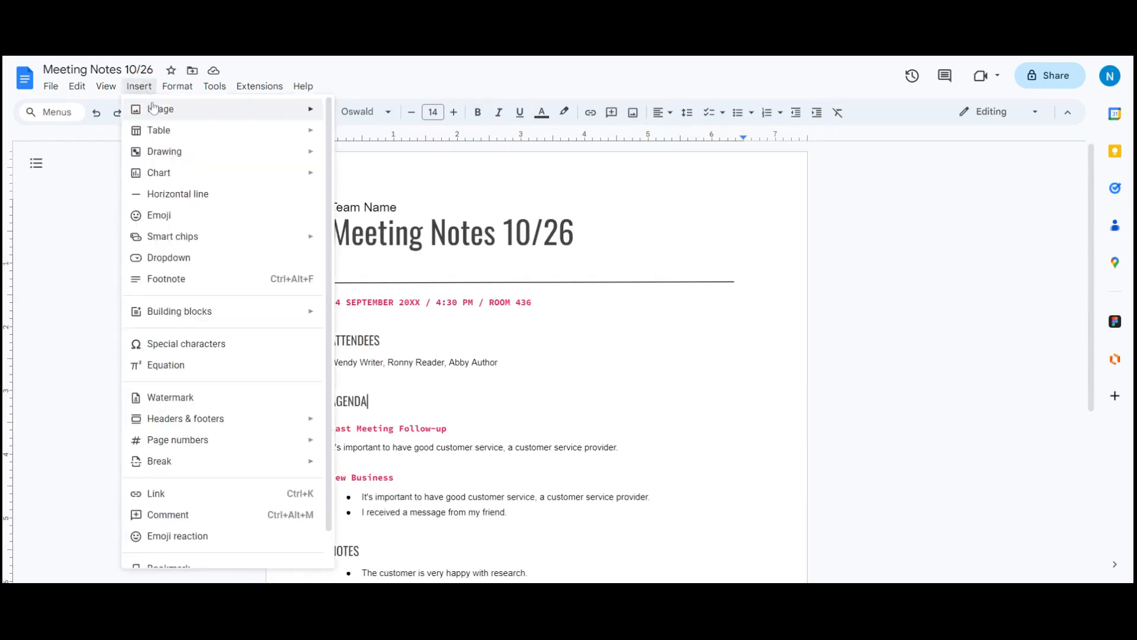
click(173, 218)
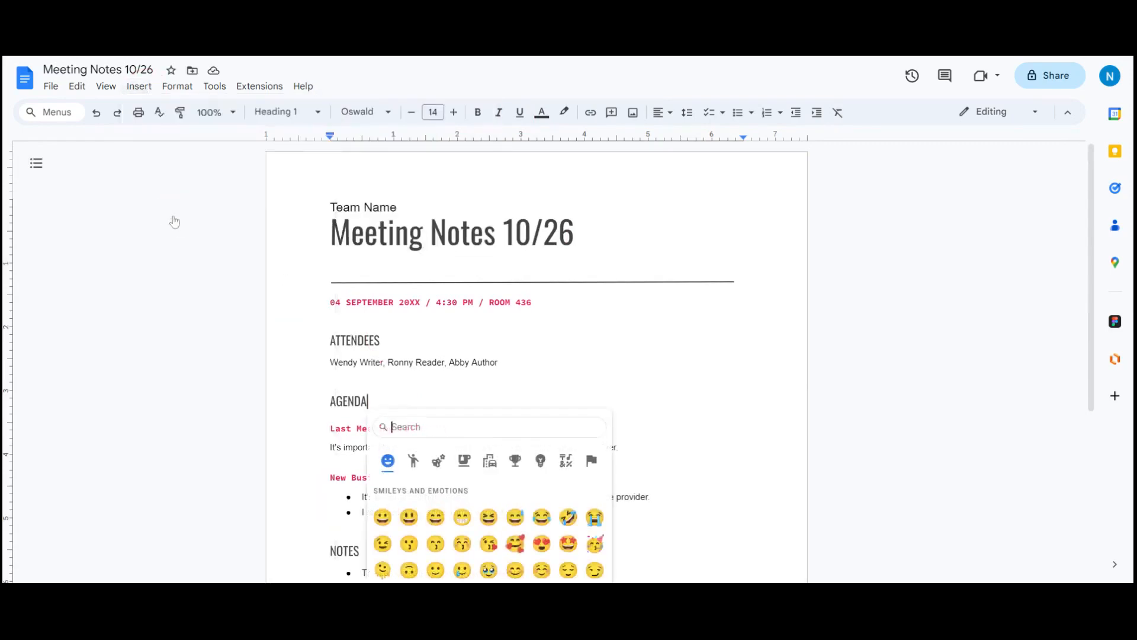
click(381, 517)
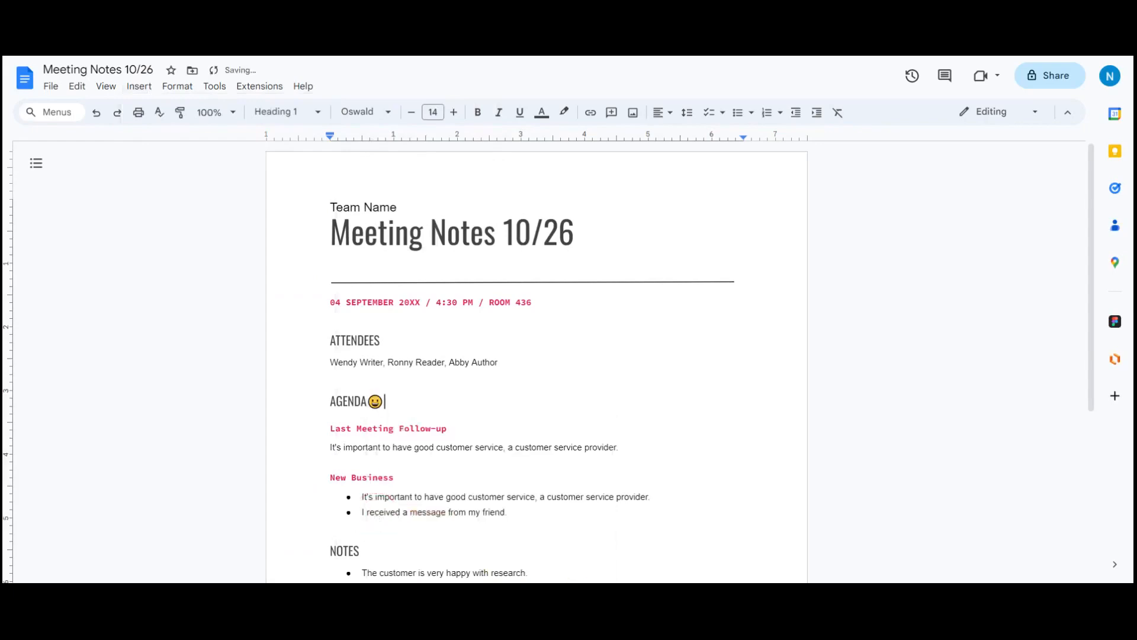
Step: Look up the dictionary definition of the word "happy" in the first NOTES bullet
scroll(376, 519, down, 5)
scroll(377, 519, up, 5)
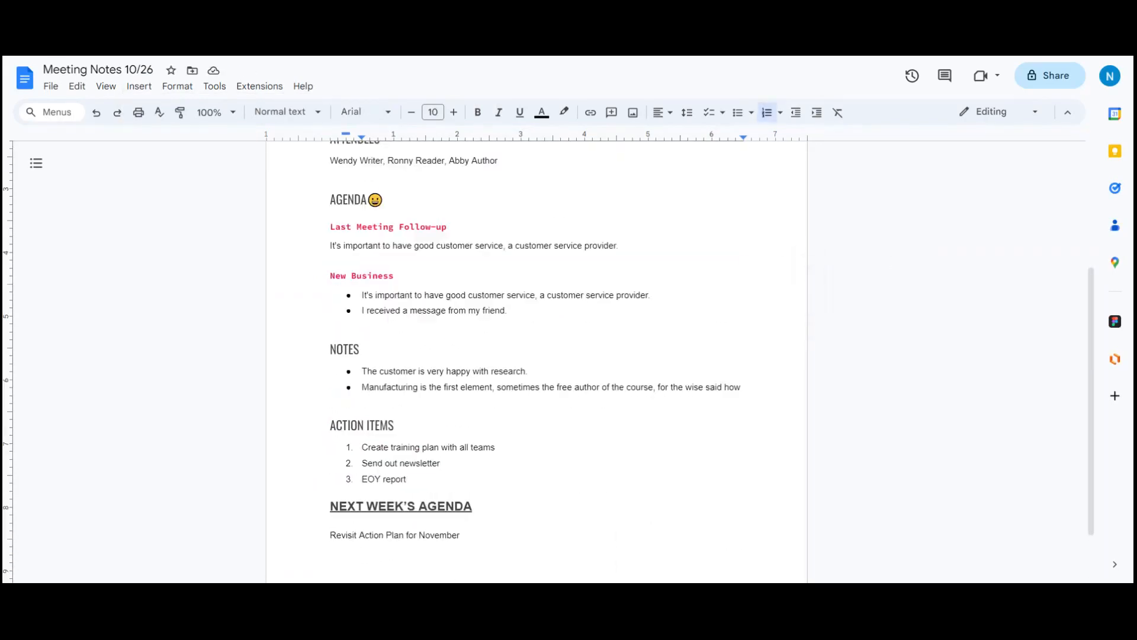
click(213, 87)
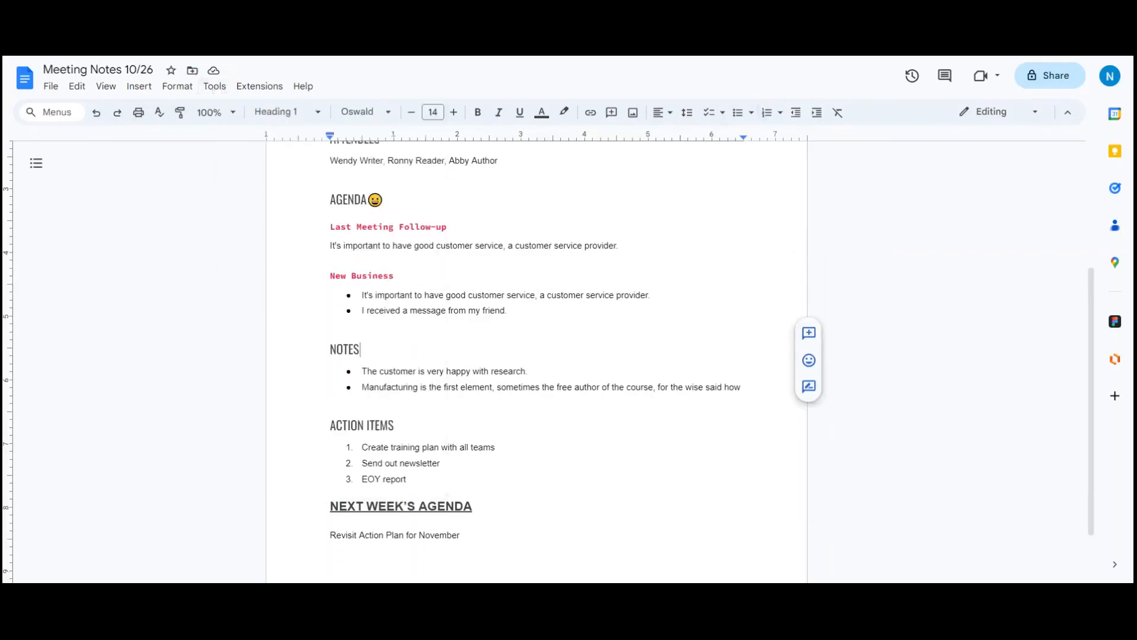
drag(471, 372, 452, 372)
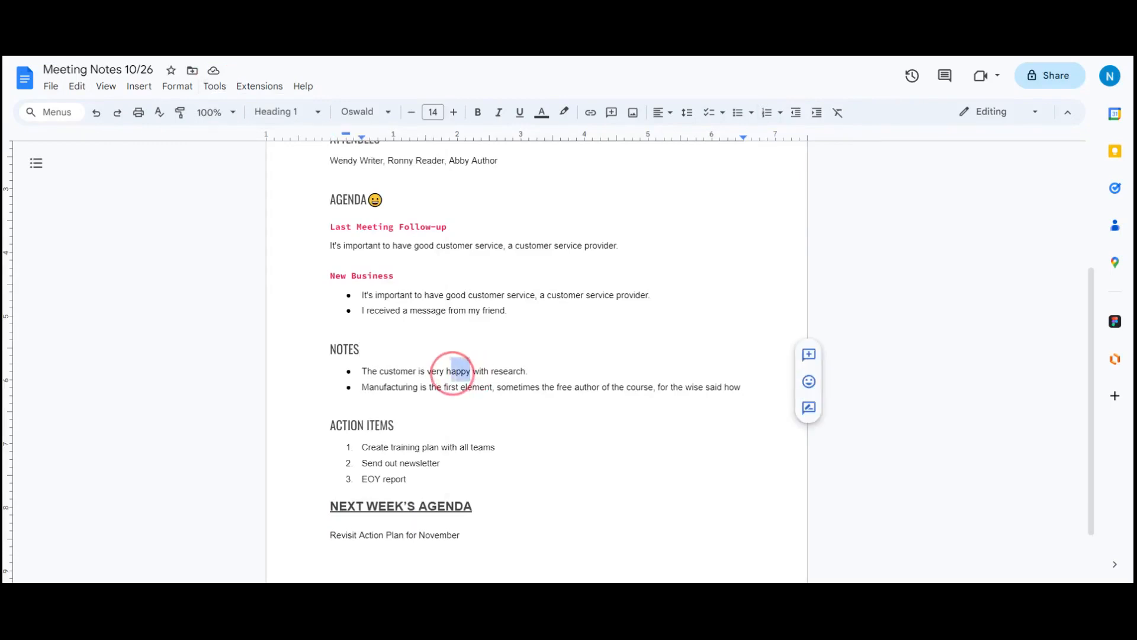
right_click(461, 370)
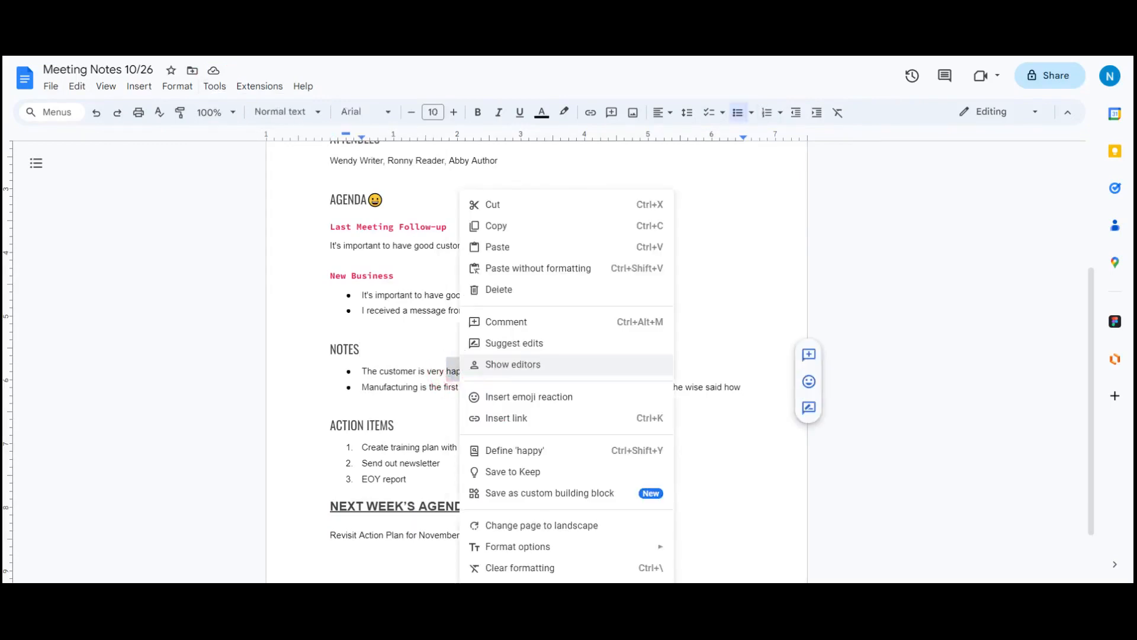
click(517, 450)
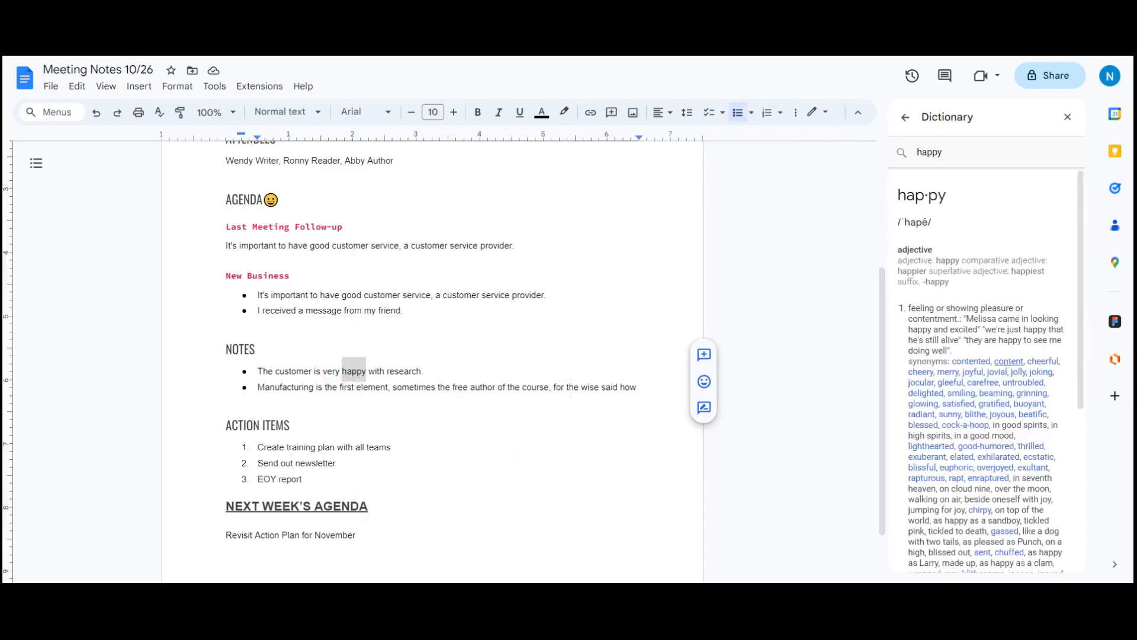
scroll(983, 367, down, 5)
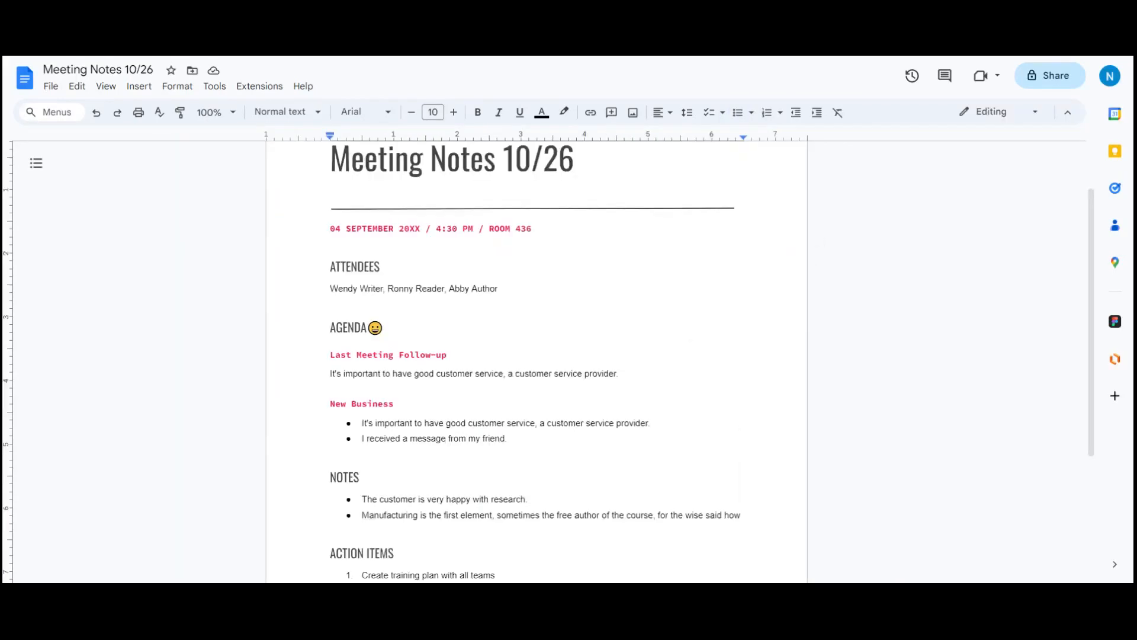
Step: Link the text "Create training plan with all teams" under ACTION ITEMS to the copied Canva design URL
scroll(536, 355, down, 3)
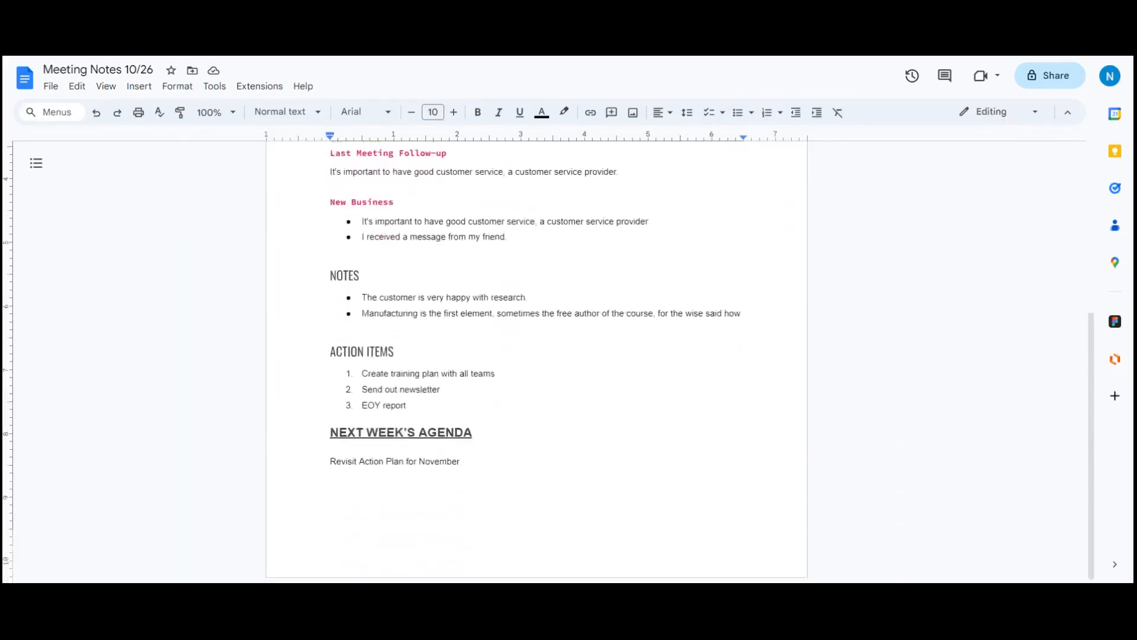
click(394, 351)
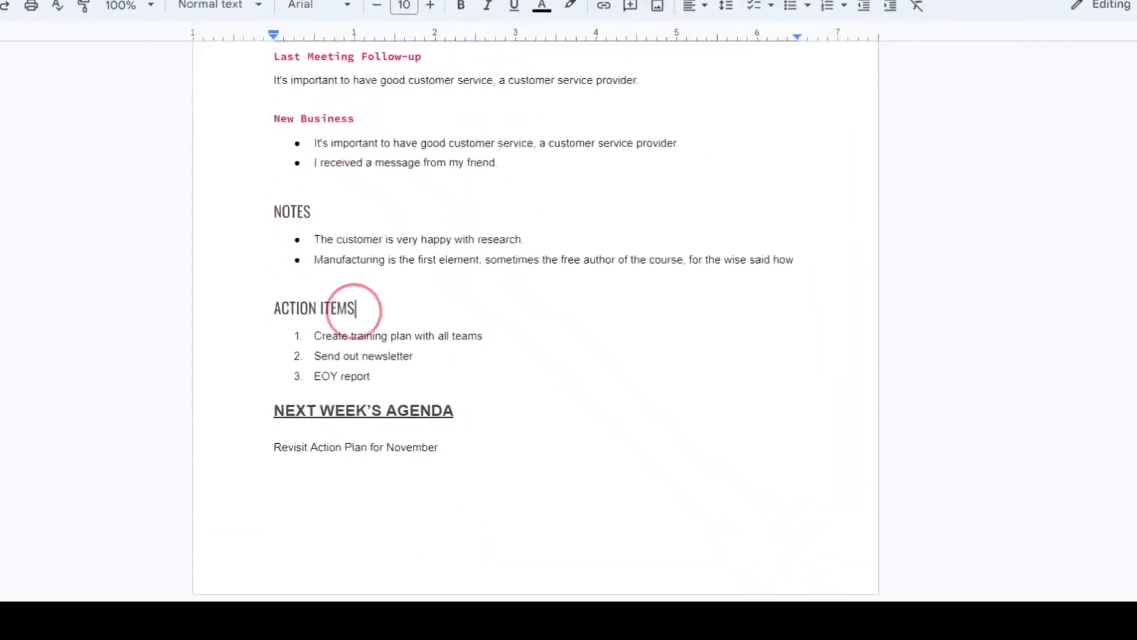
drag(468, 225, 181, 231)
right_click(204, 228)
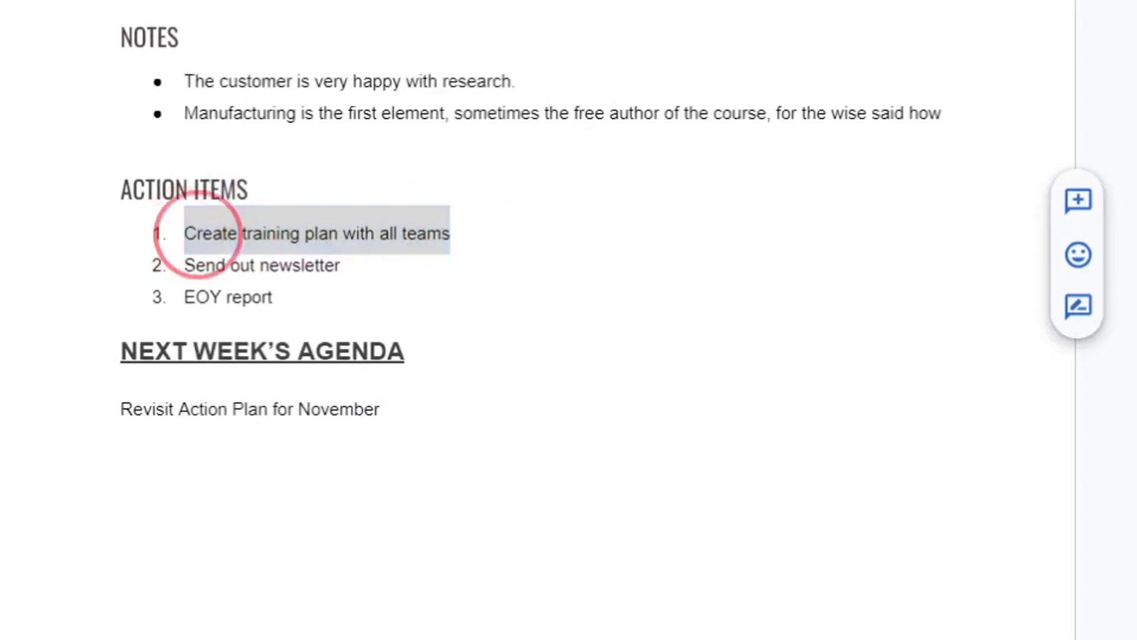
click(242, 273)
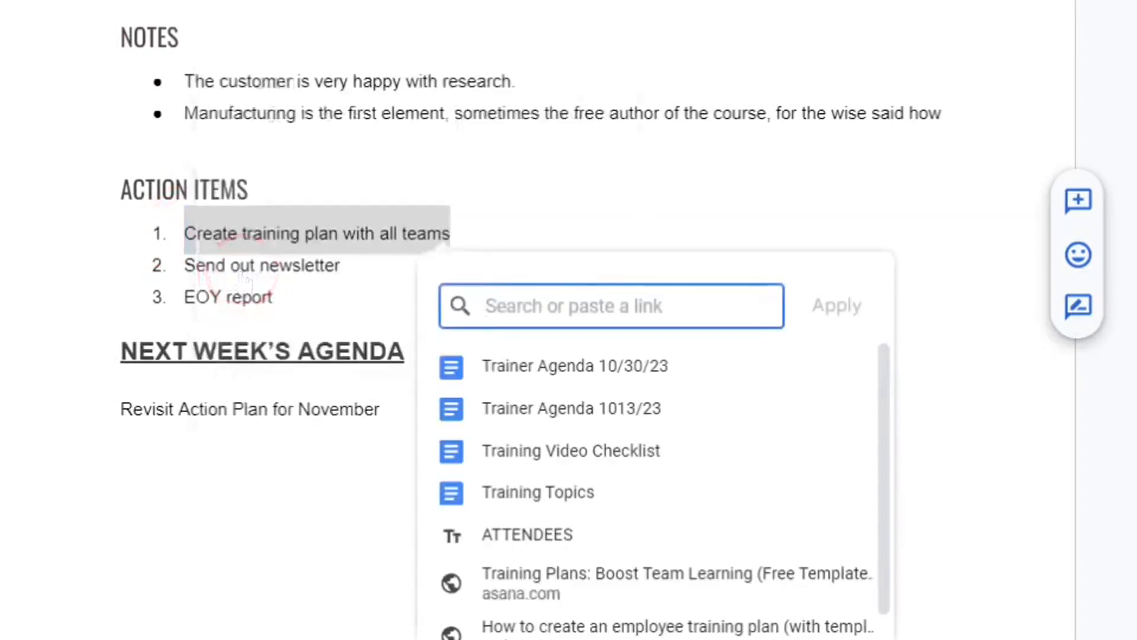
key(ctrl+v)
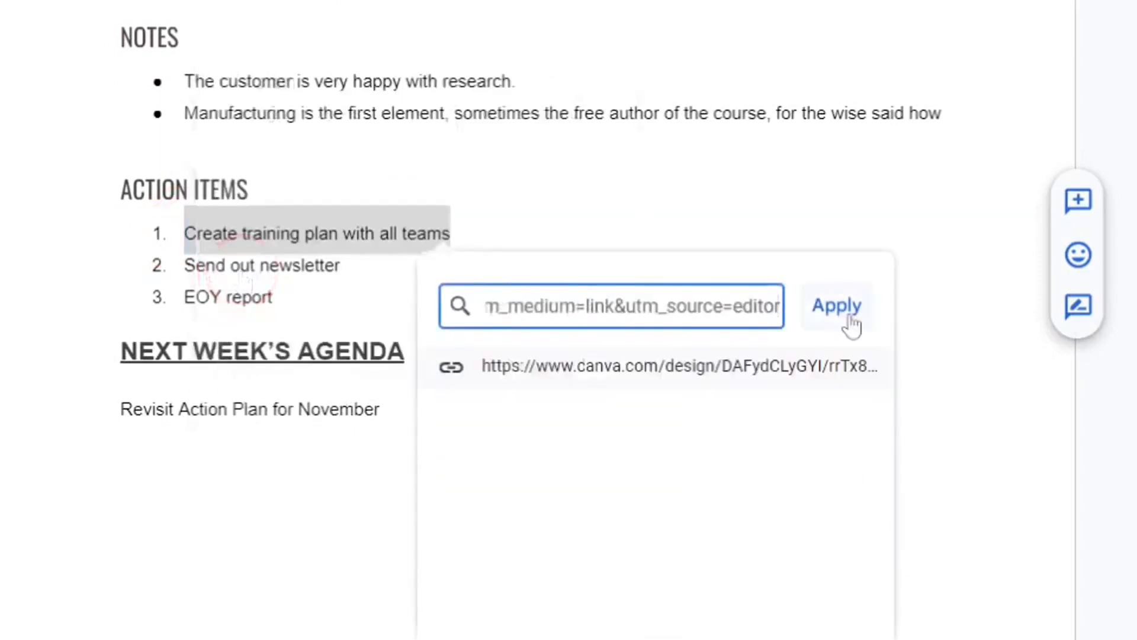
click(841, 308)
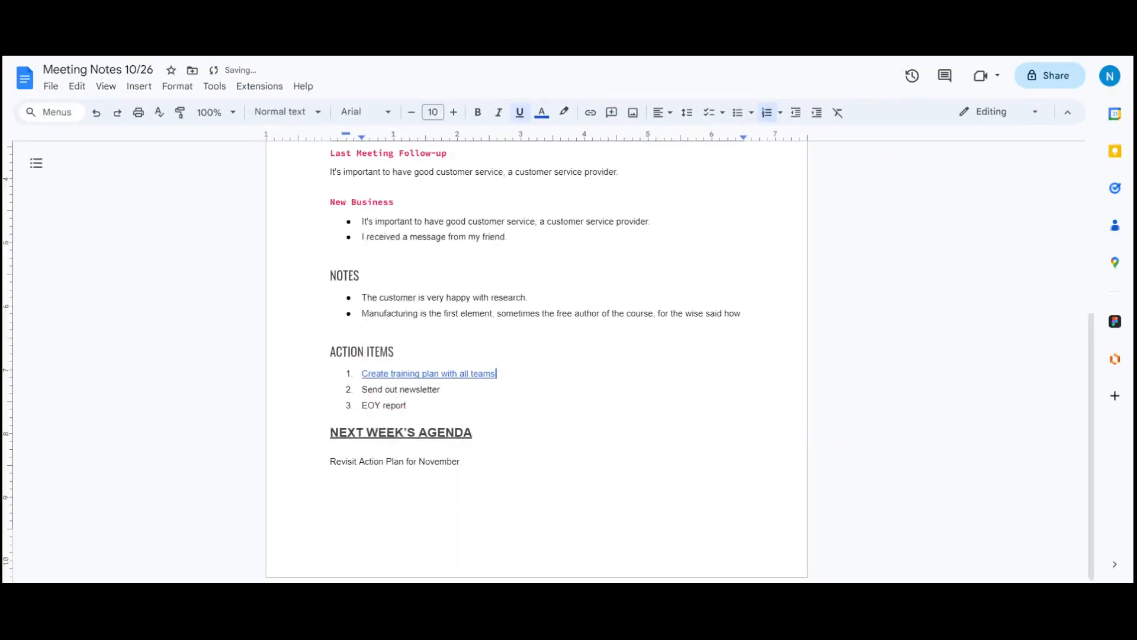
Step: Open the Canva link attached to the "Create training plan with all teams" task to test it
scroll(536, 356, up, 2)
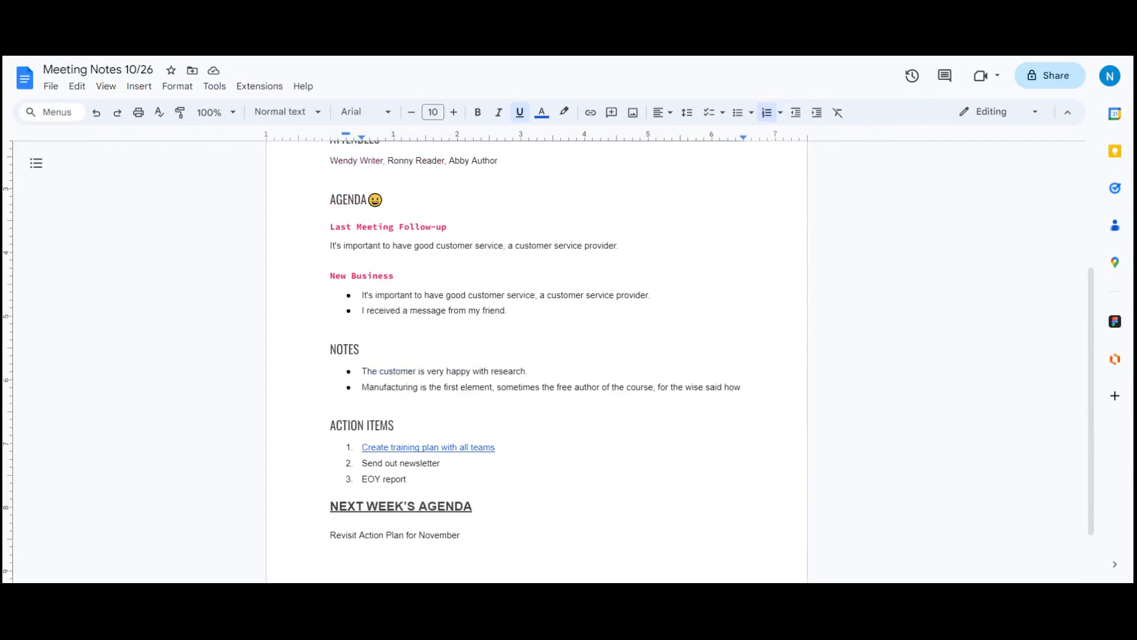
click(468, 447)
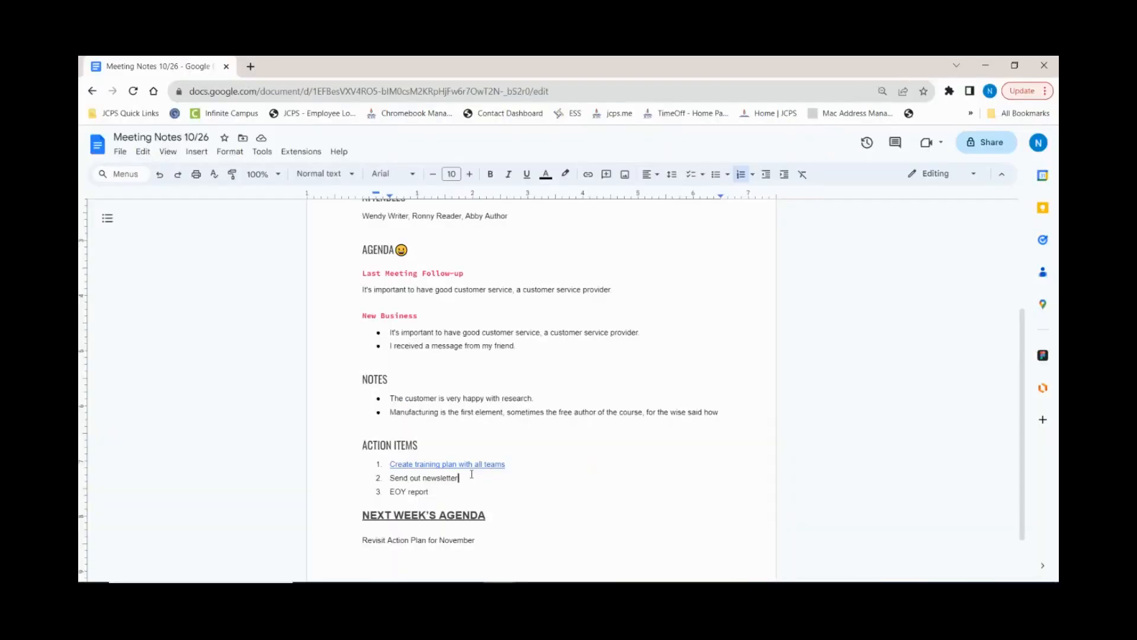
click(470, 464)
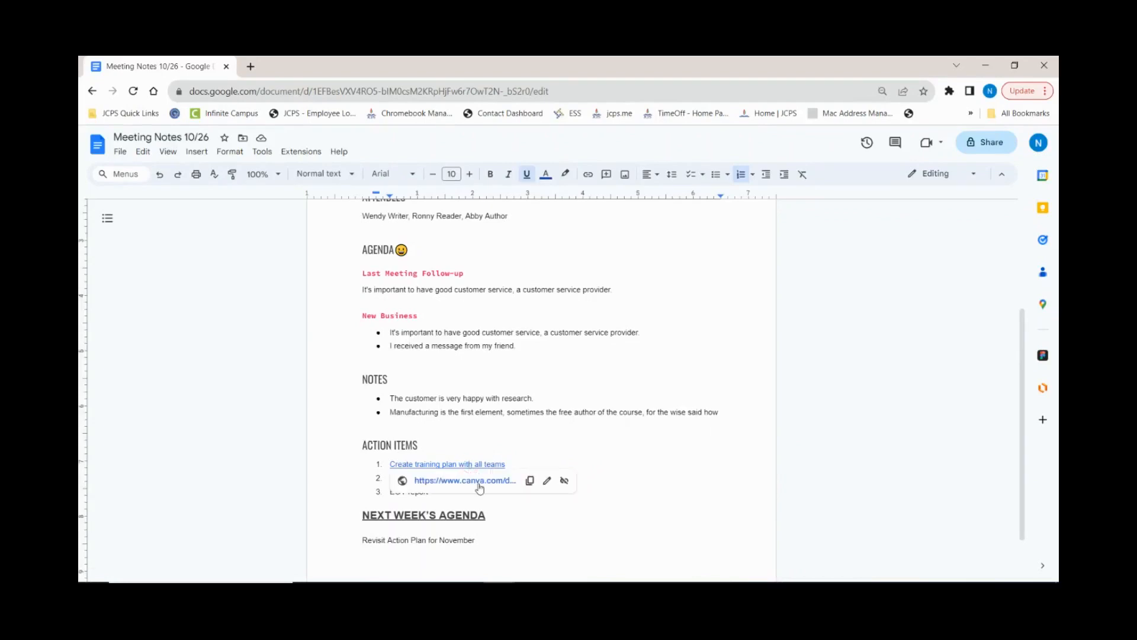
click(477, 482)
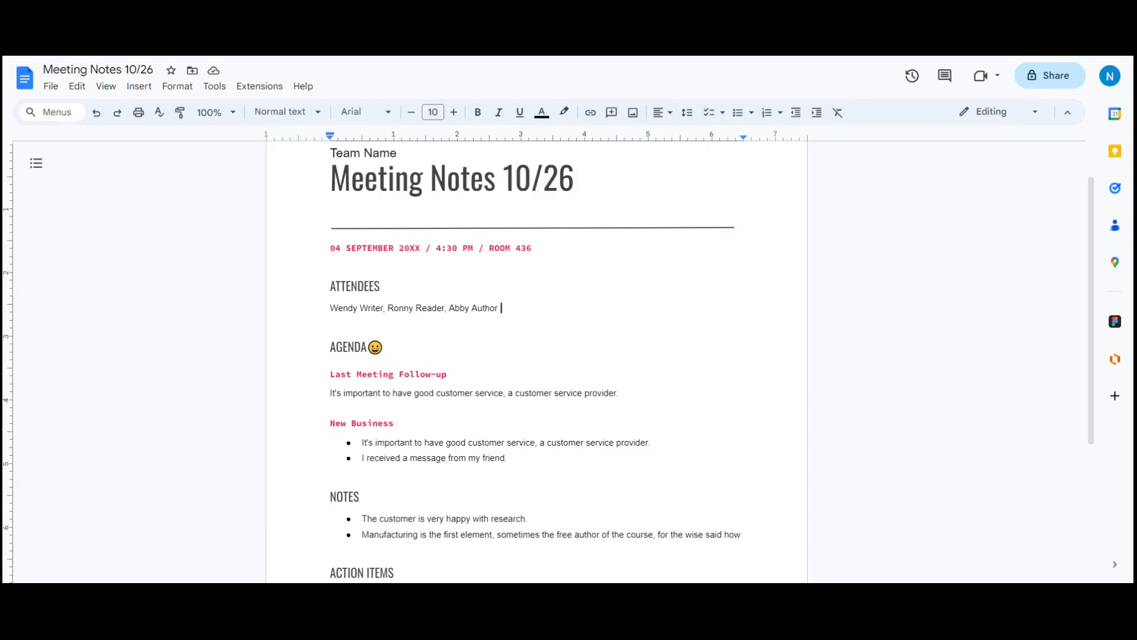
click(136, 89)
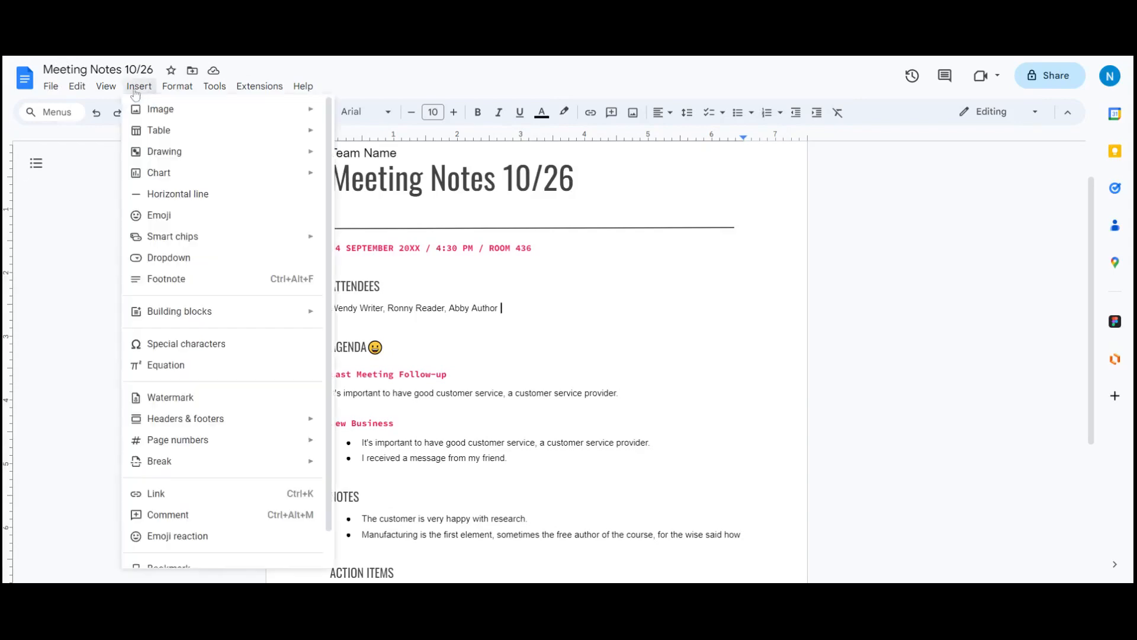
mouse_move(243, 318)
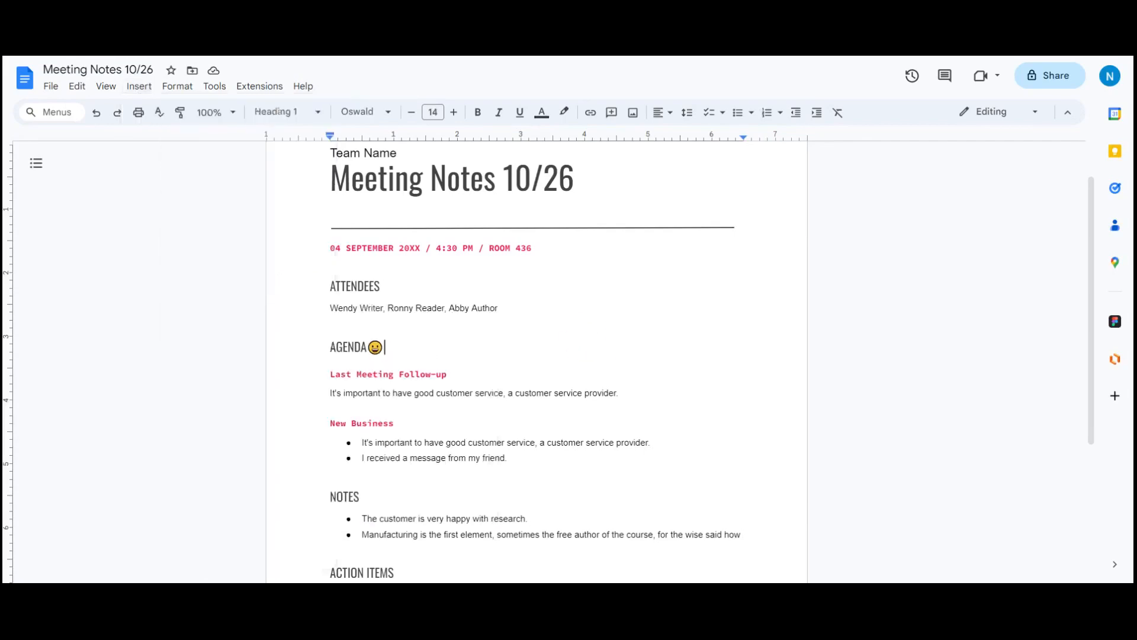
Step: Examine the smart chips, building blocks, files and calendar events that can be inserted after the names under ATTENDEES
click(501, 308)
text(@)
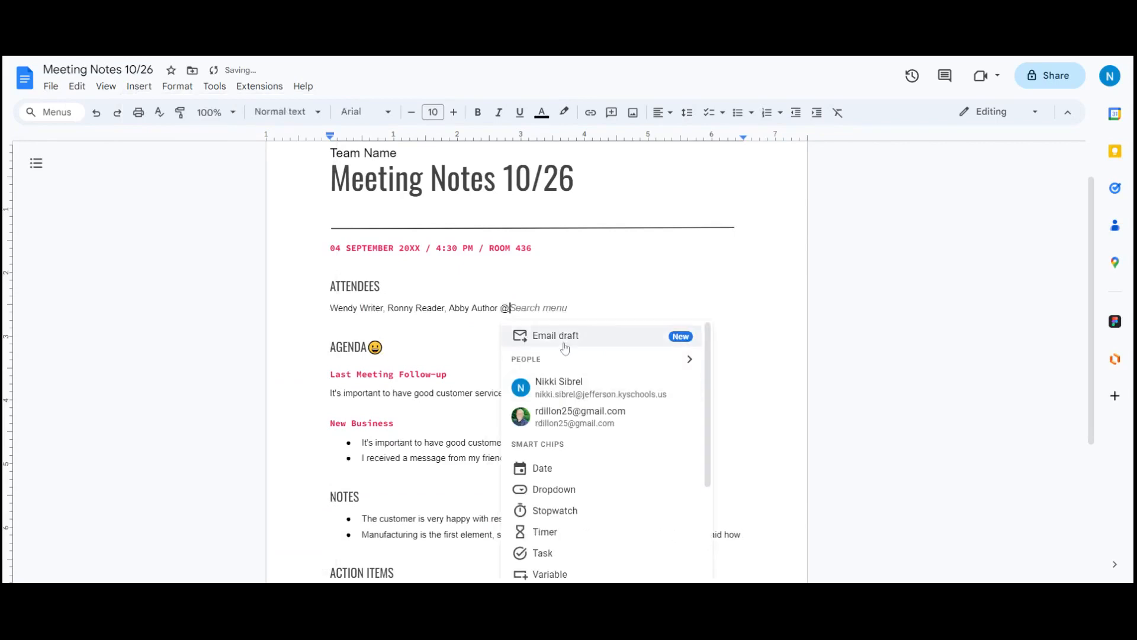
scroll(573, 403, down, 5)
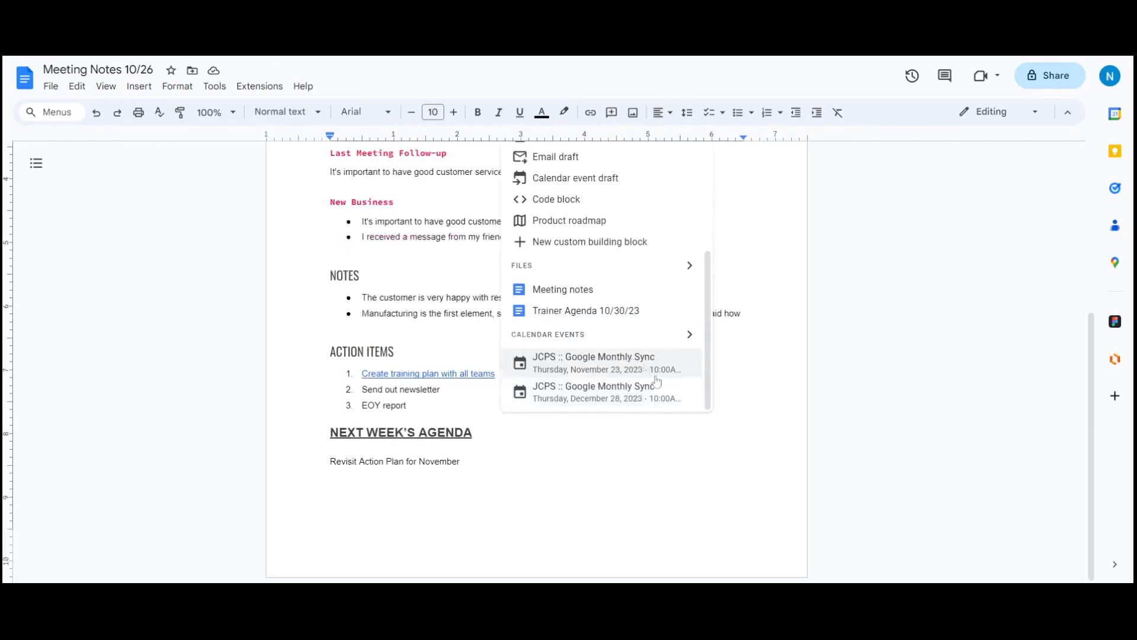
scroll(658, 382, up, 5)
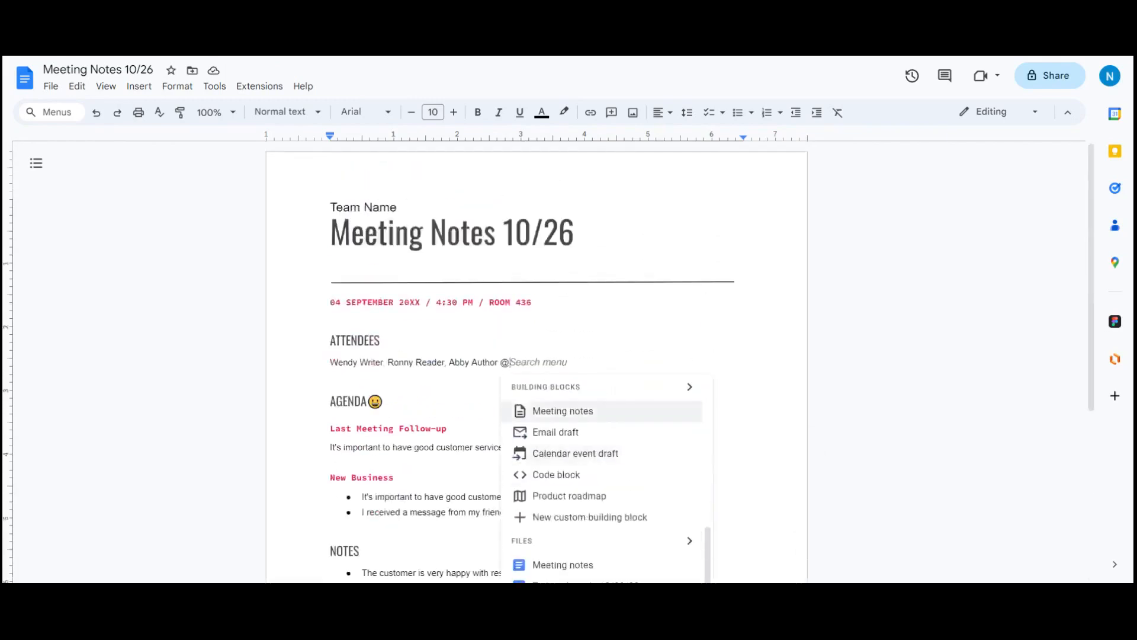
Step: Insert a smart chip for the Team Meeting calendar event after ROOM 436 in the date line
click(595, 224)
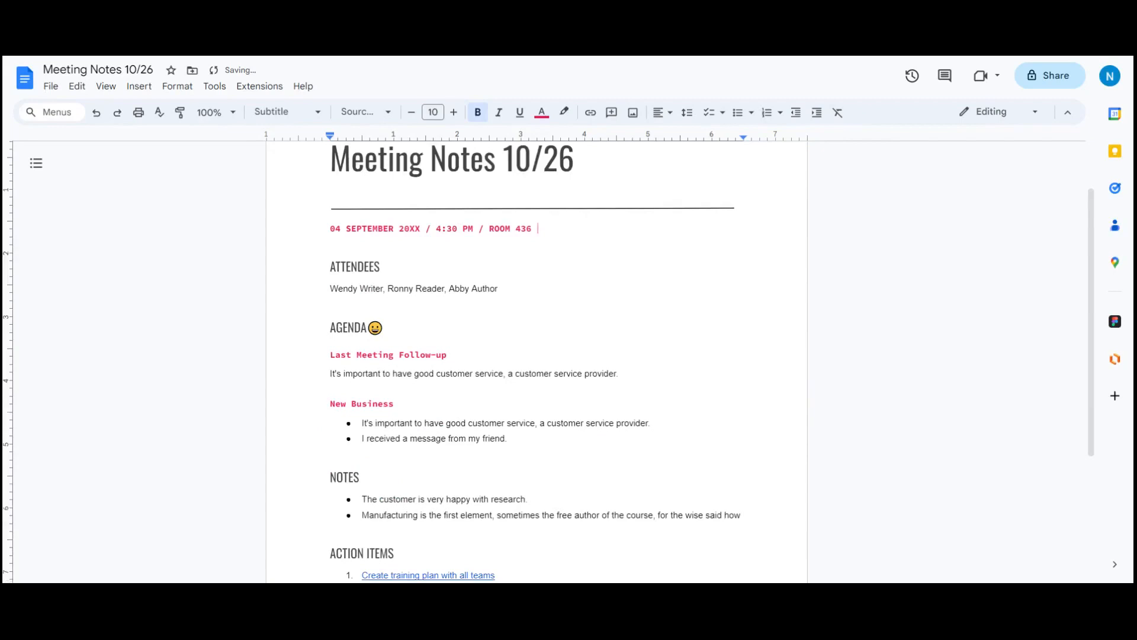
text(@)
scroll(648, 368, down, 5)
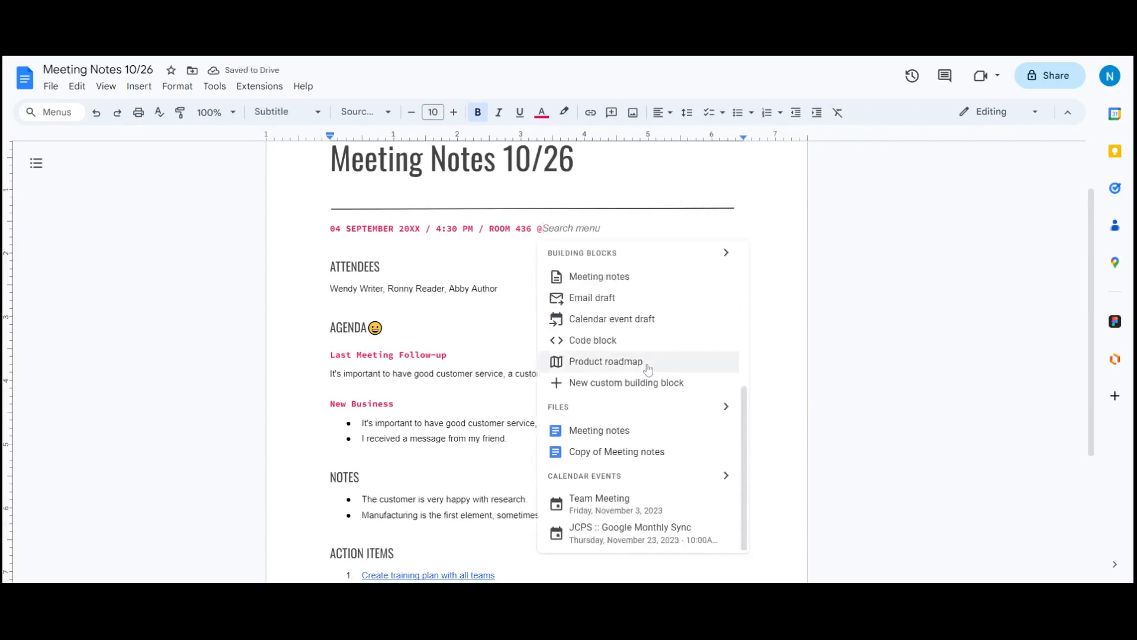
click(668, 502)
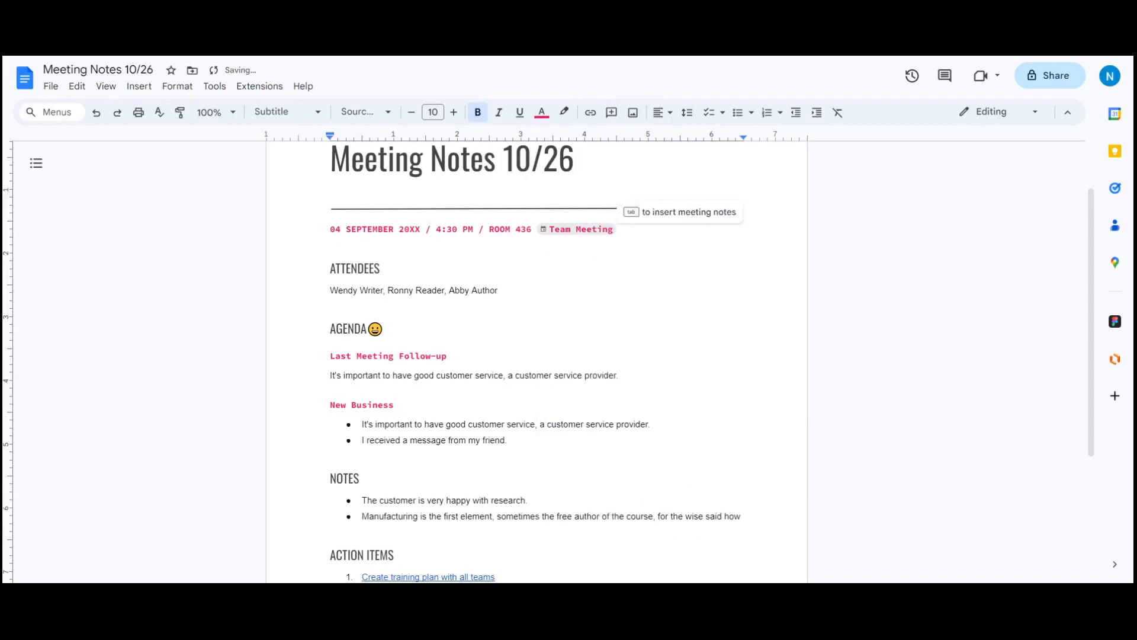
mouse_move(554, 235)
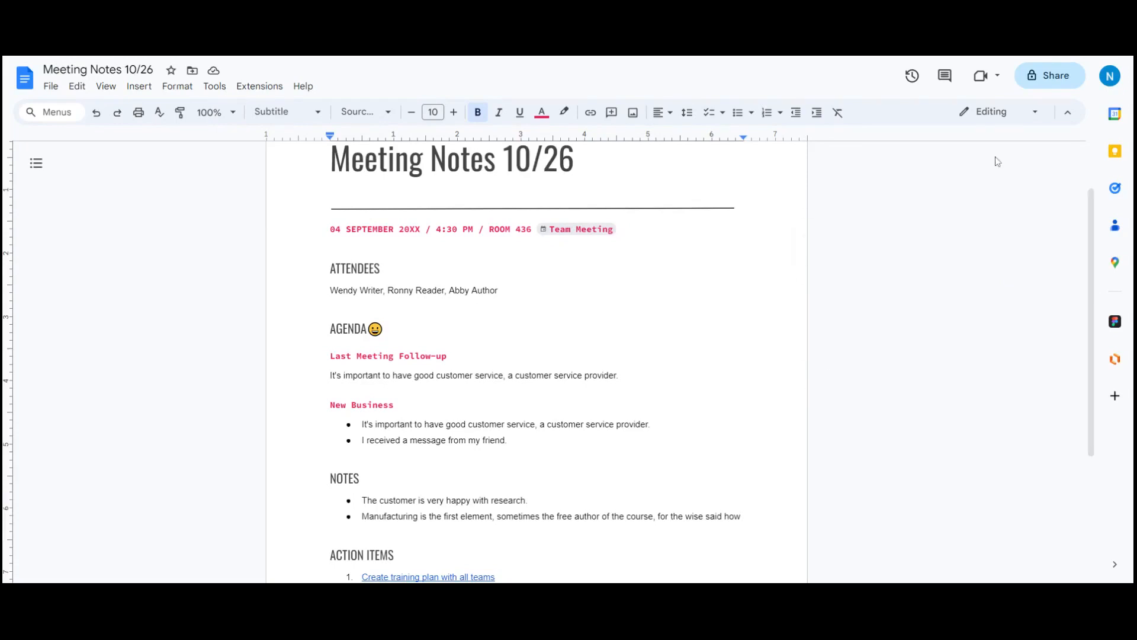
Step: Start sharing Meeting Notes 10/26 and add two suggested people as recipients
click(1037, 75)
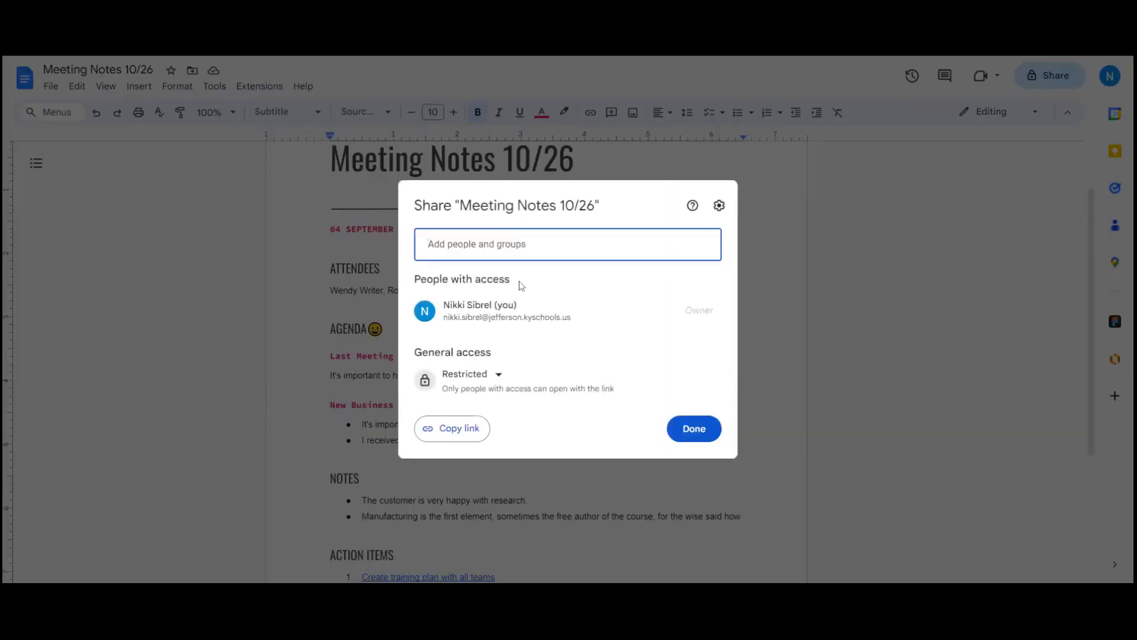
click(508, 246)
click(509, 283)
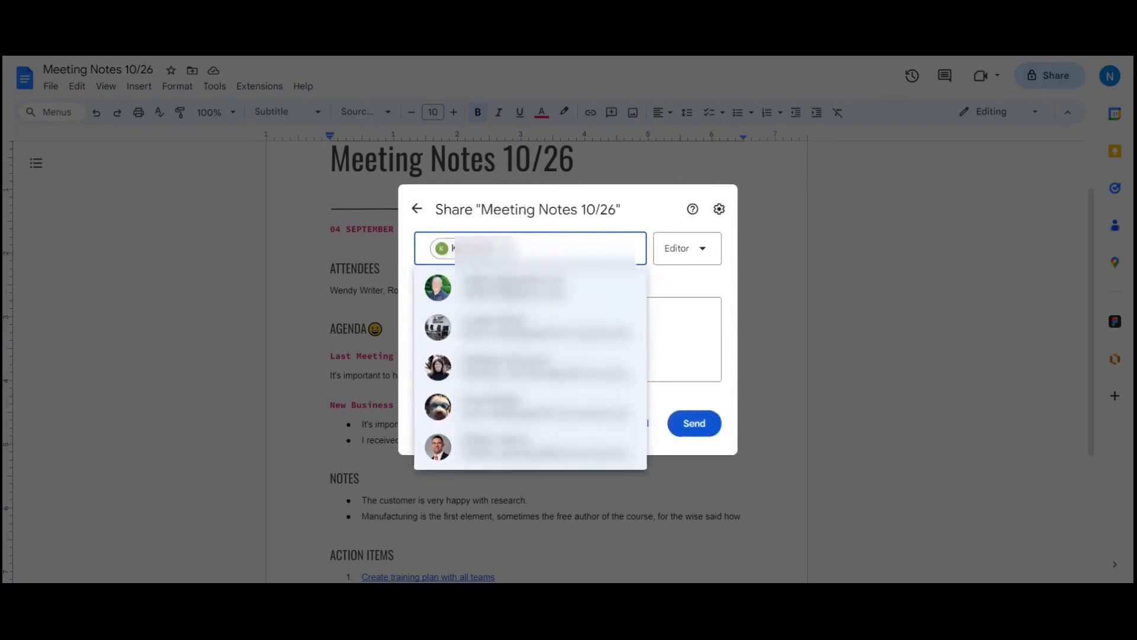
text(j)
click(508, 287)
click(497, 317)
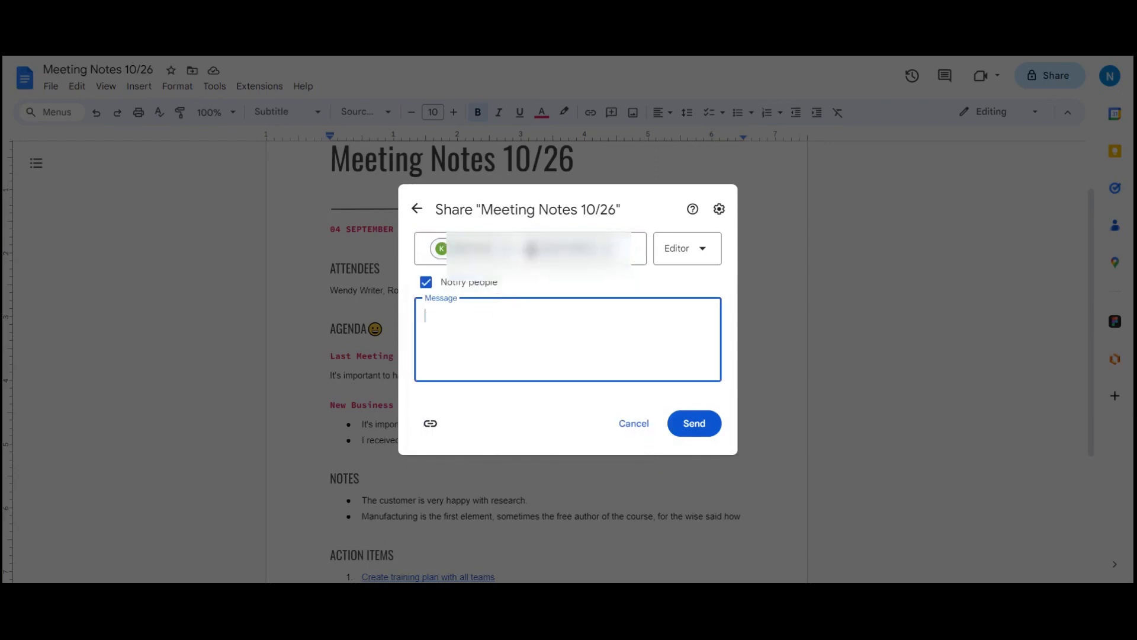
Step: Add the message "here is the meeting notes" to the share invitation with Notify people enabled
text(here is the meeting notes)
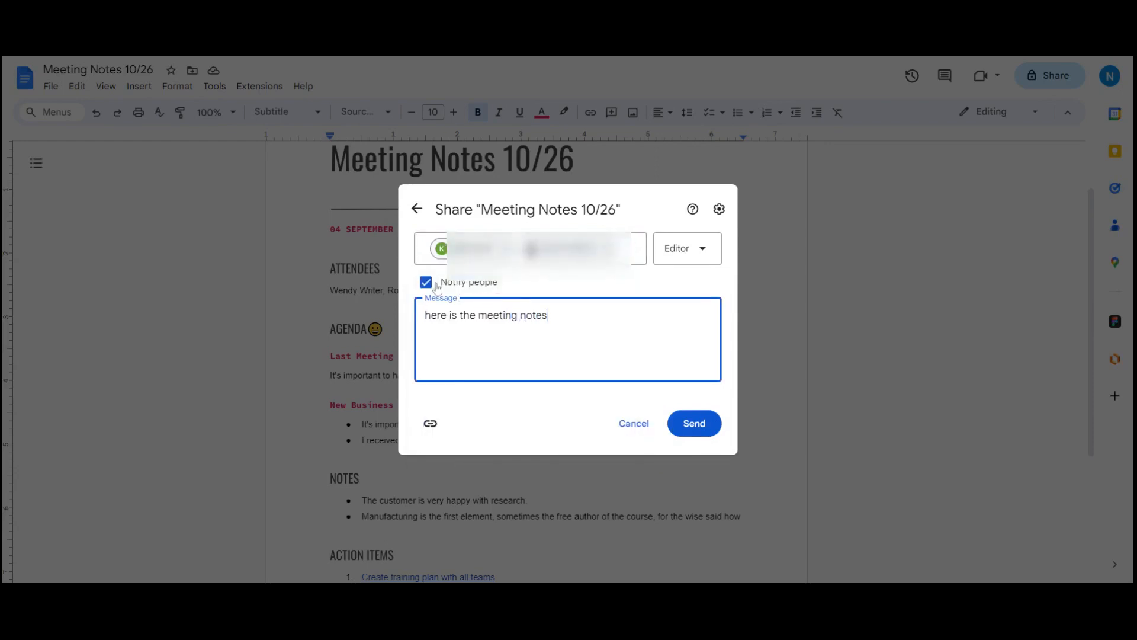
click(434, 284)
click(426, 330)
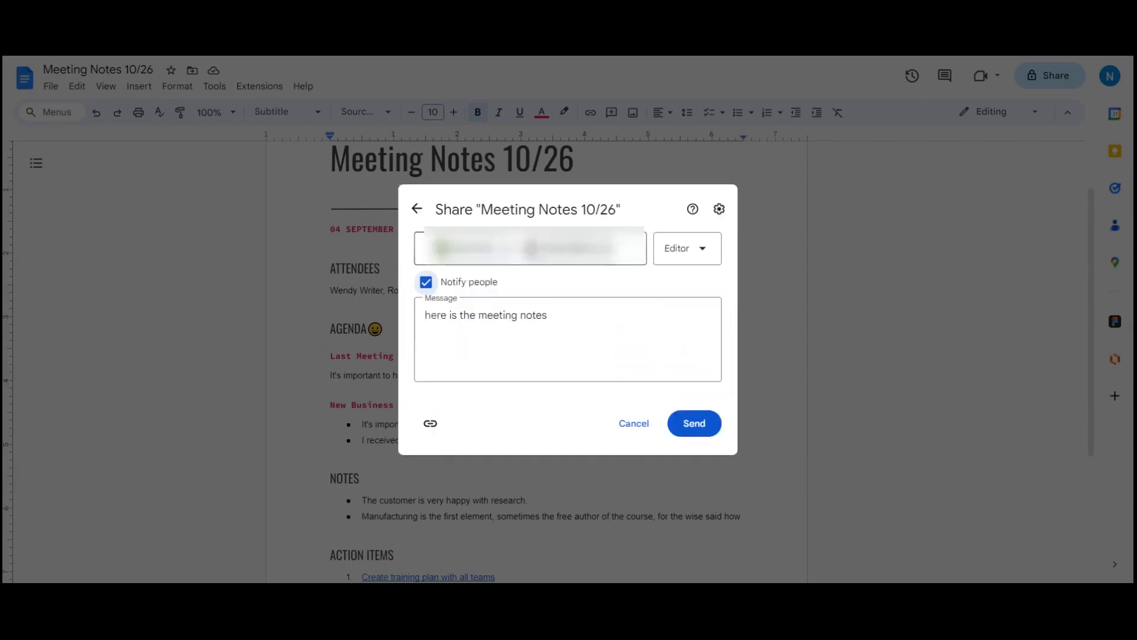
Step: Remove both recipients from the share invitation and copy the document's link instead
click(607, 248)
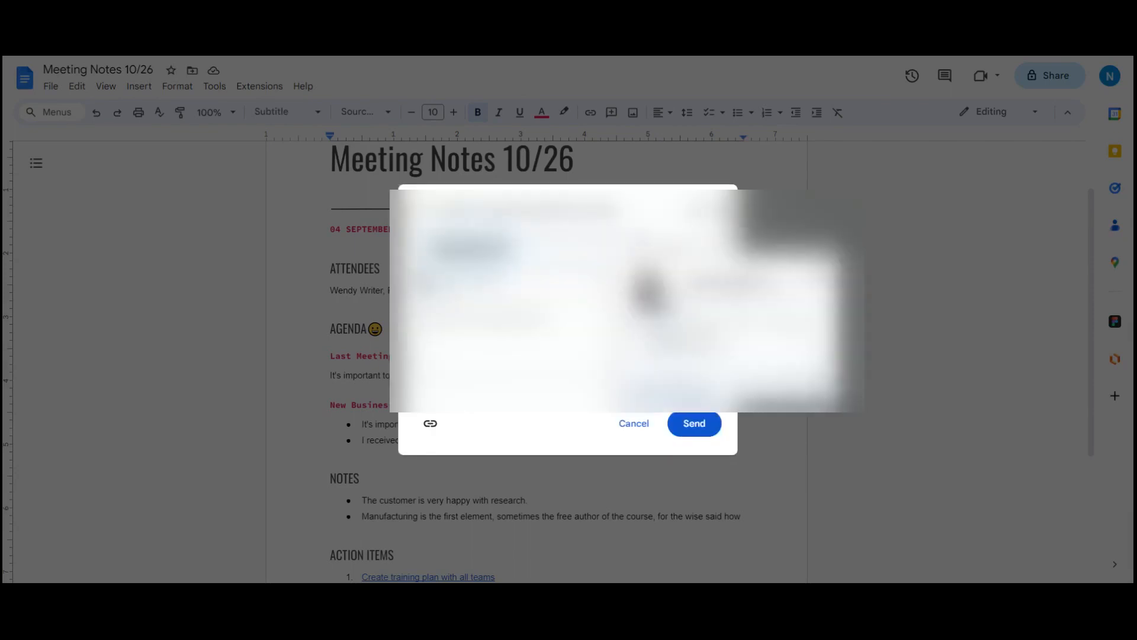
click(505, 248)
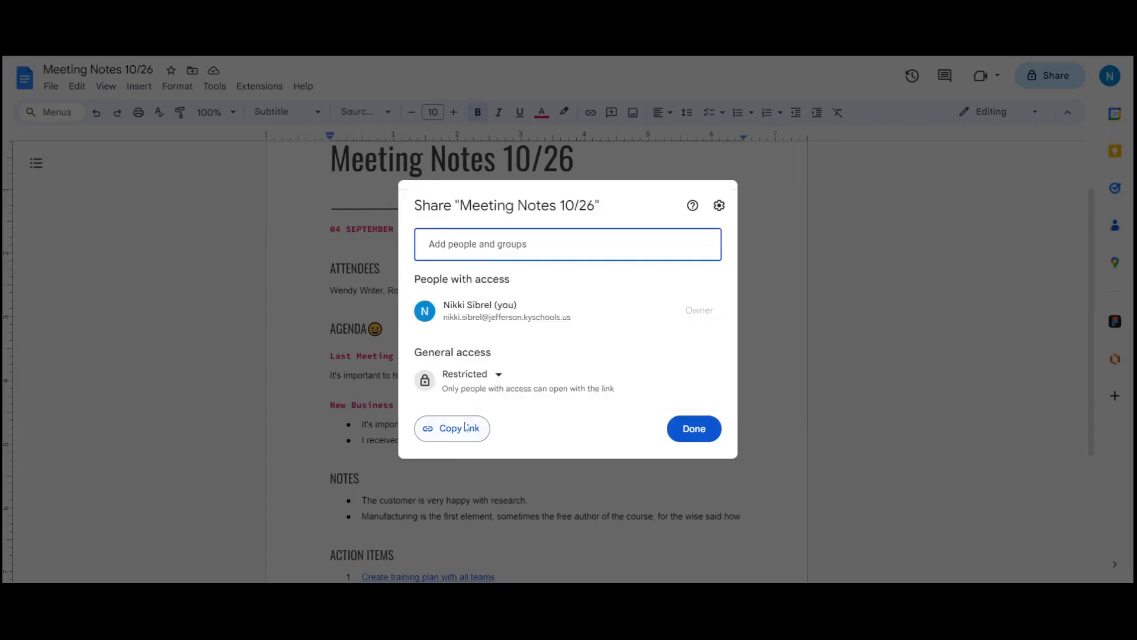
click(460, 432)
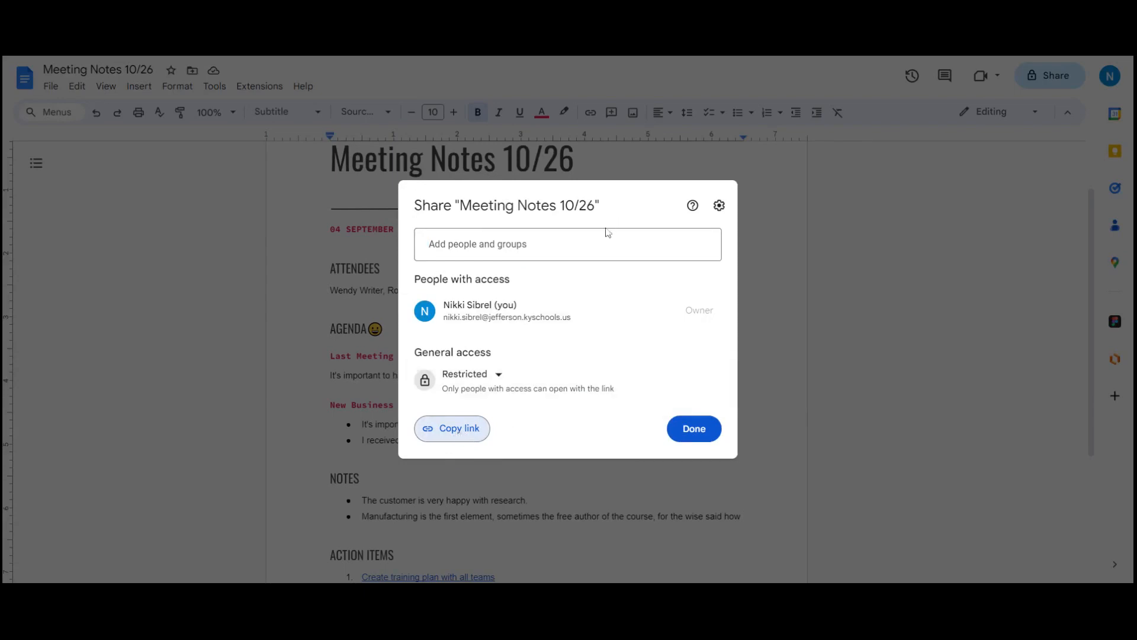
Step: Add one person to the share invitation and examine the Viewer, Commenter and Editor access options
text(je)
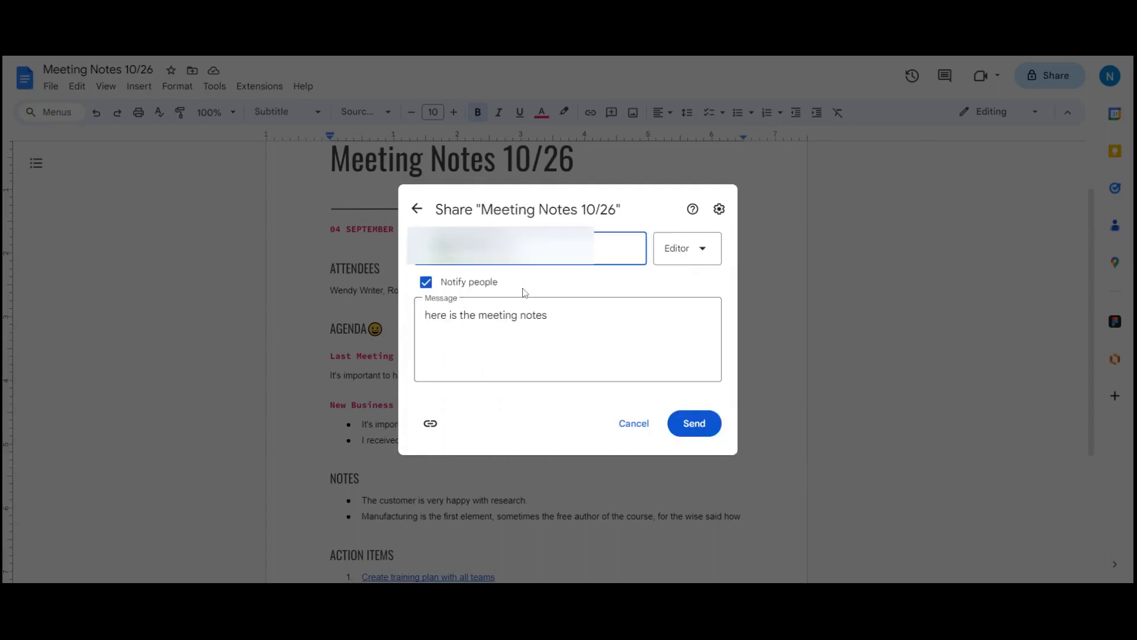
click(705, 251)
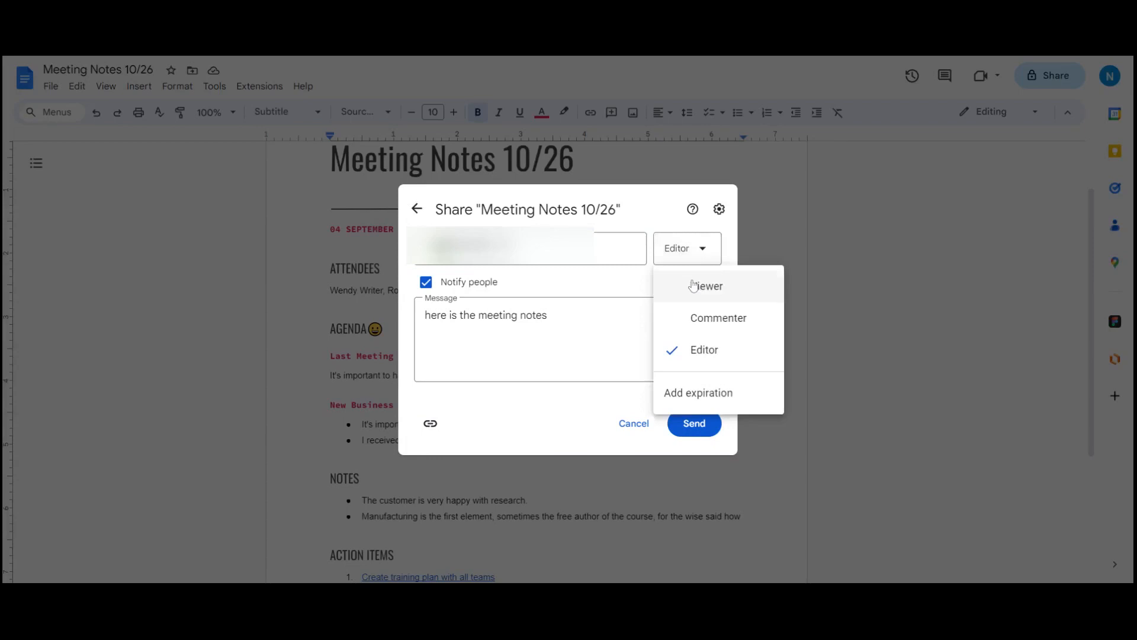
click(682, 319)
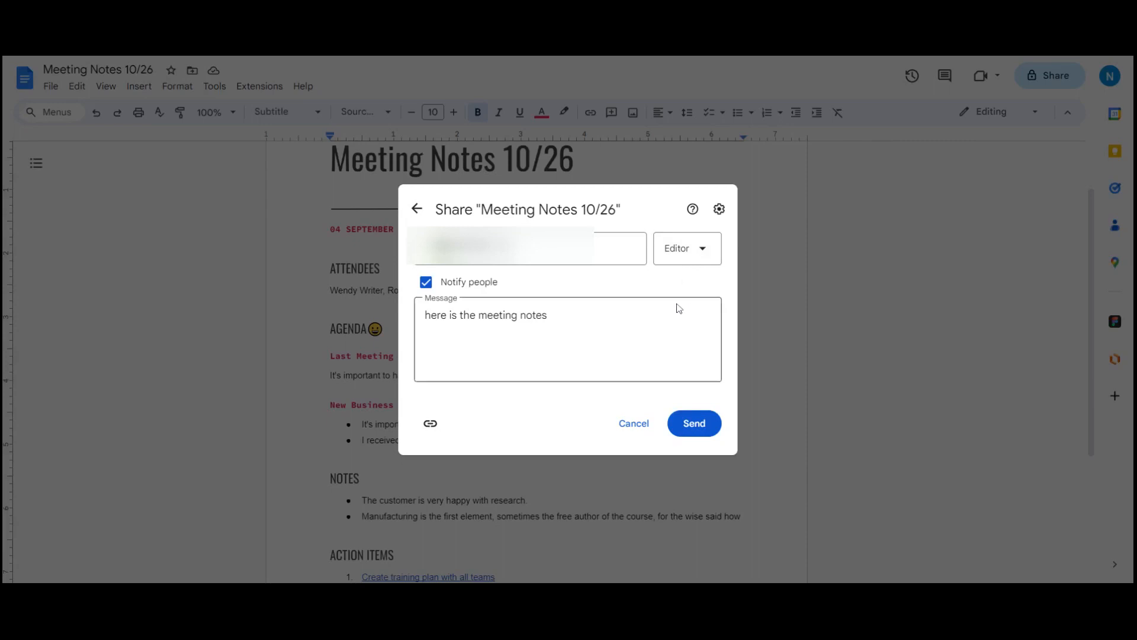
click(708, 254)
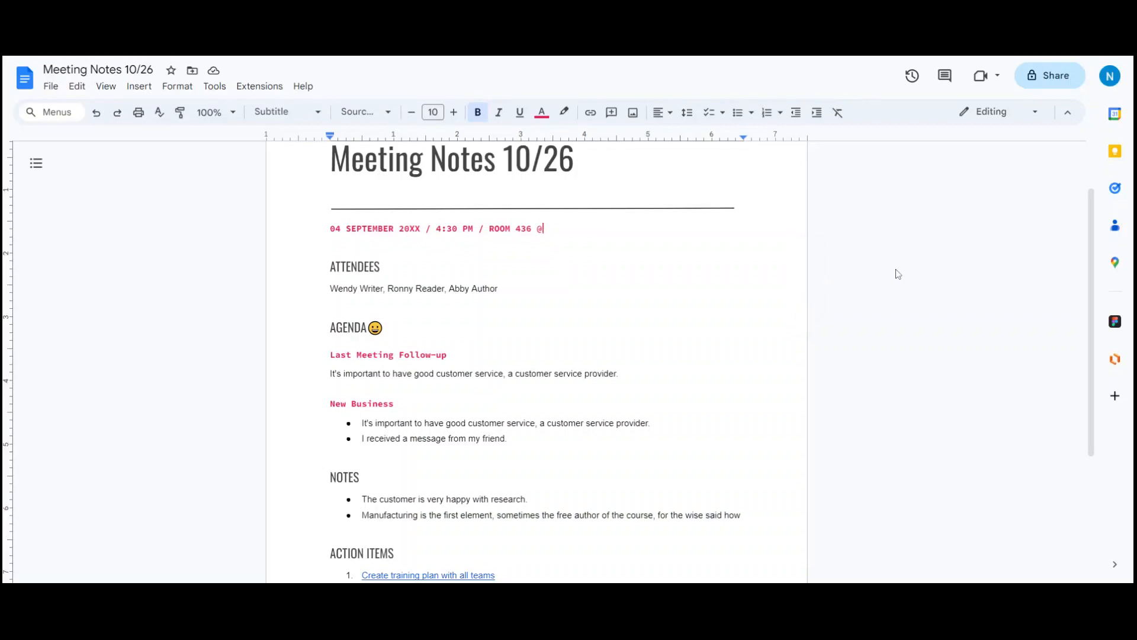
Step: Post a comment on the AGENDA heading
mouse_move(844, 282)
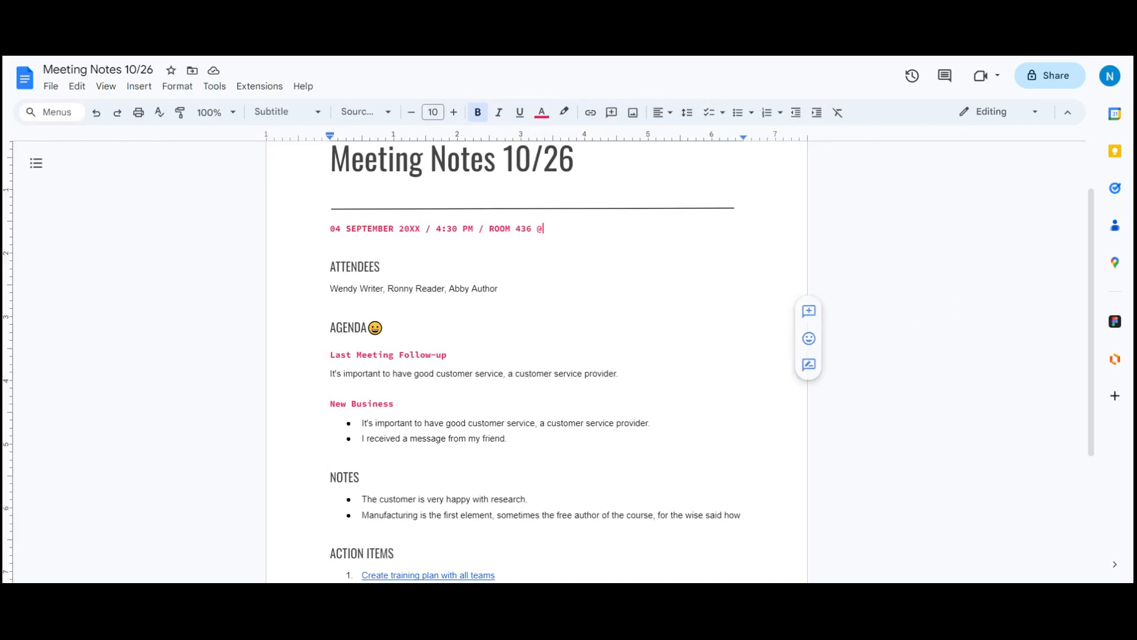
drag(384, 328, 311, 327)
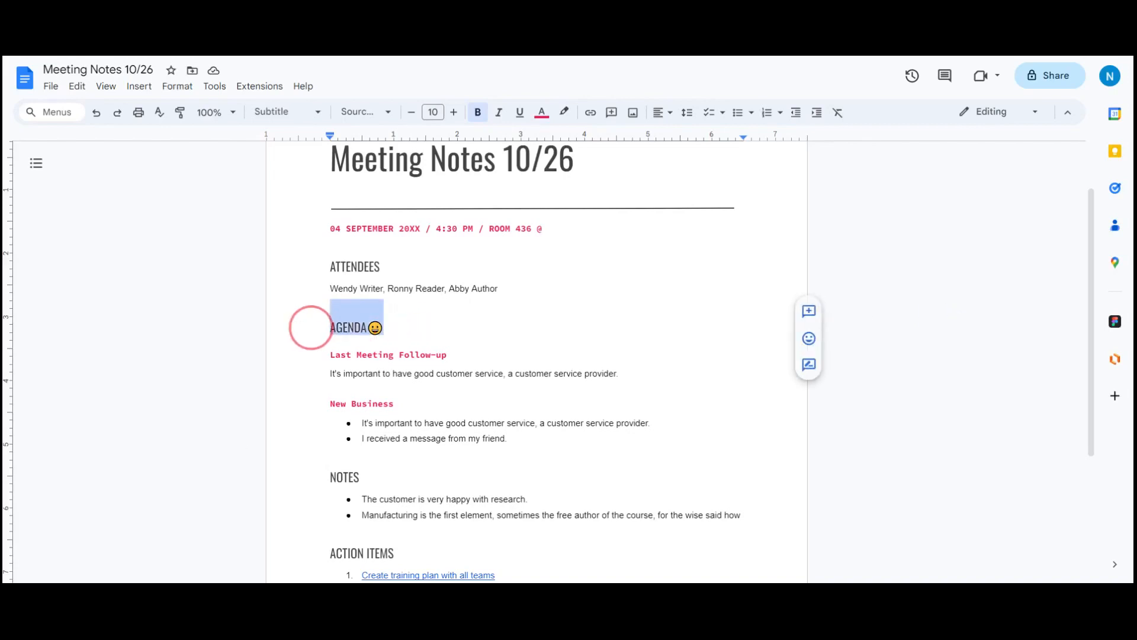
click(809, 311)
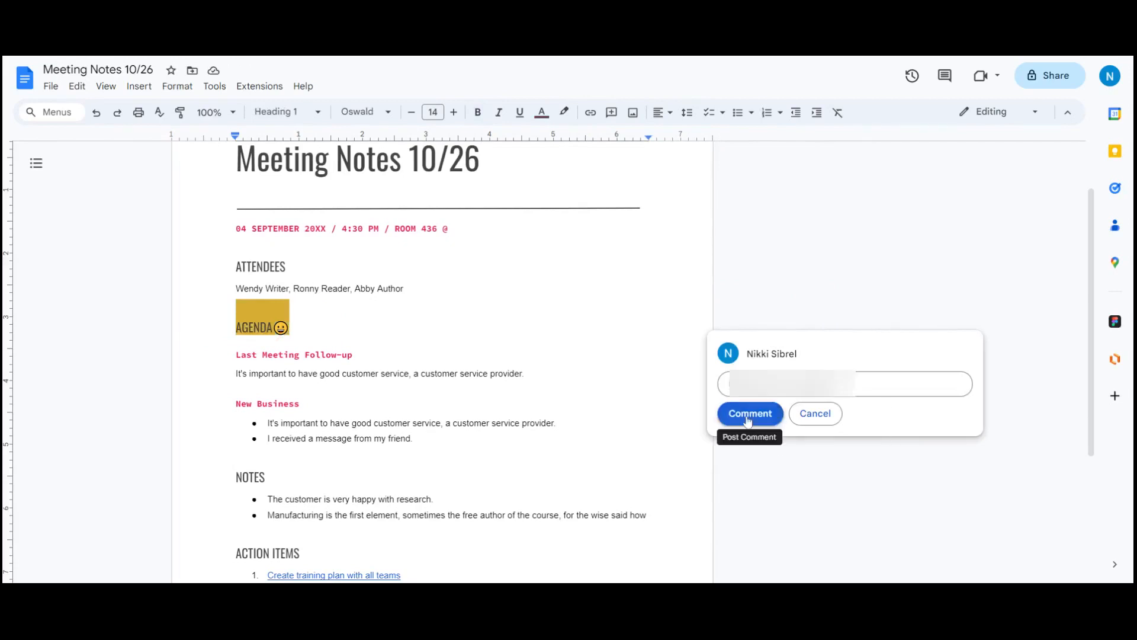
click(746, 417)
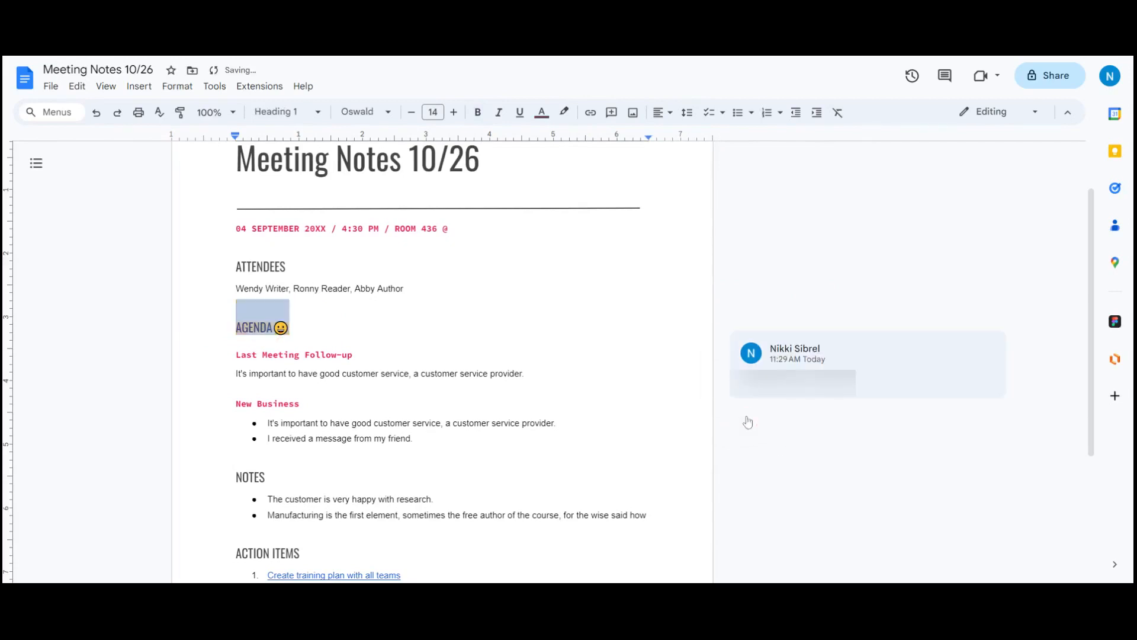
Step: Reopen the AGENDA comment for editing and begin a reply that mentions a suggested contact
click(984, 351)
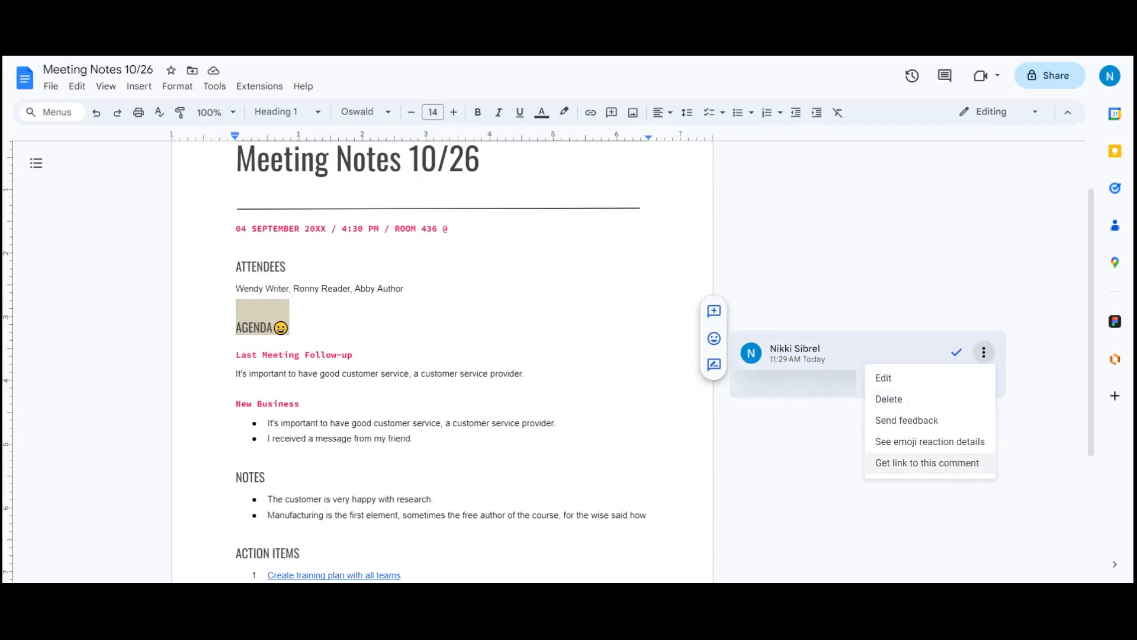
click(885, 378)
click(844, 448)
text(@)
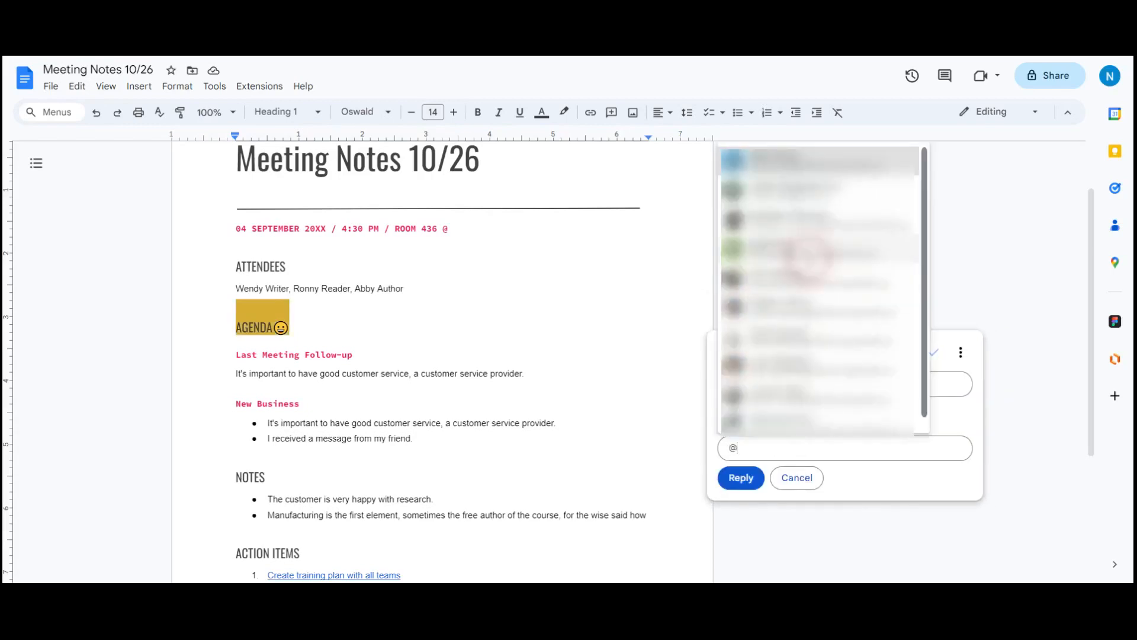
click(807, 254)
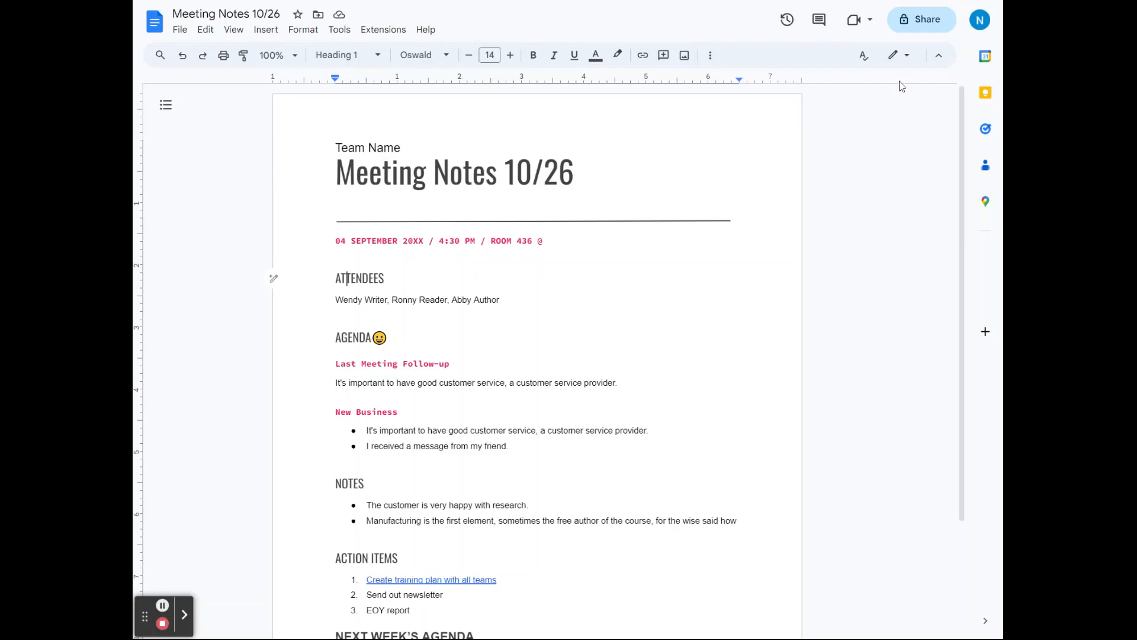
Step: Open the list of all comments and examine how to resolve, manage and reply to the AGENDA comment
click(819, 19)
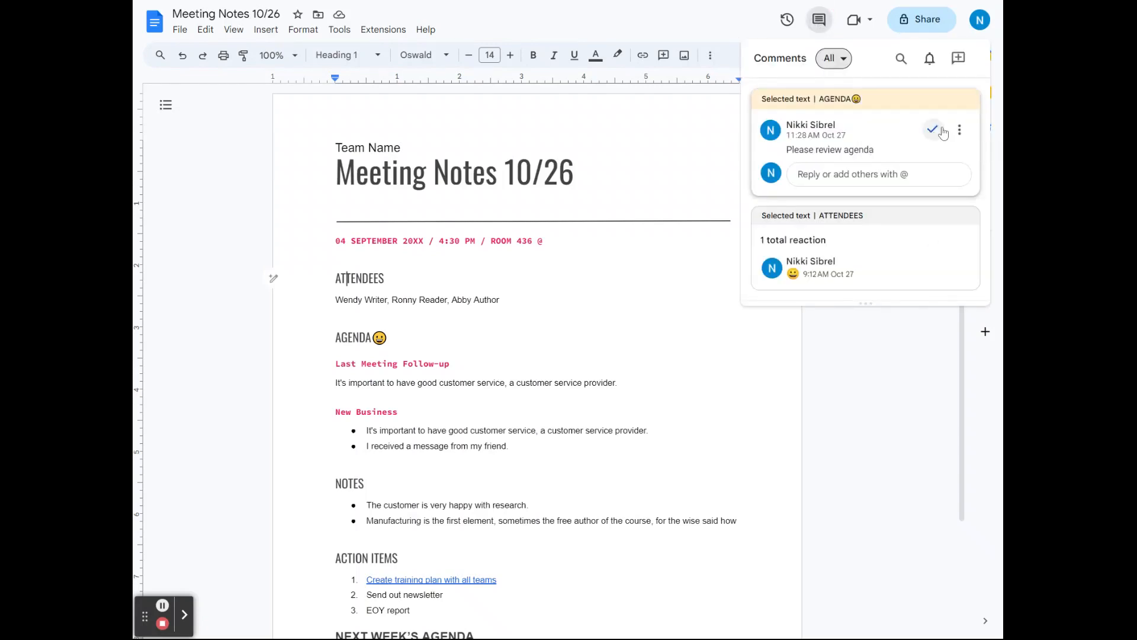
click(937, 112)
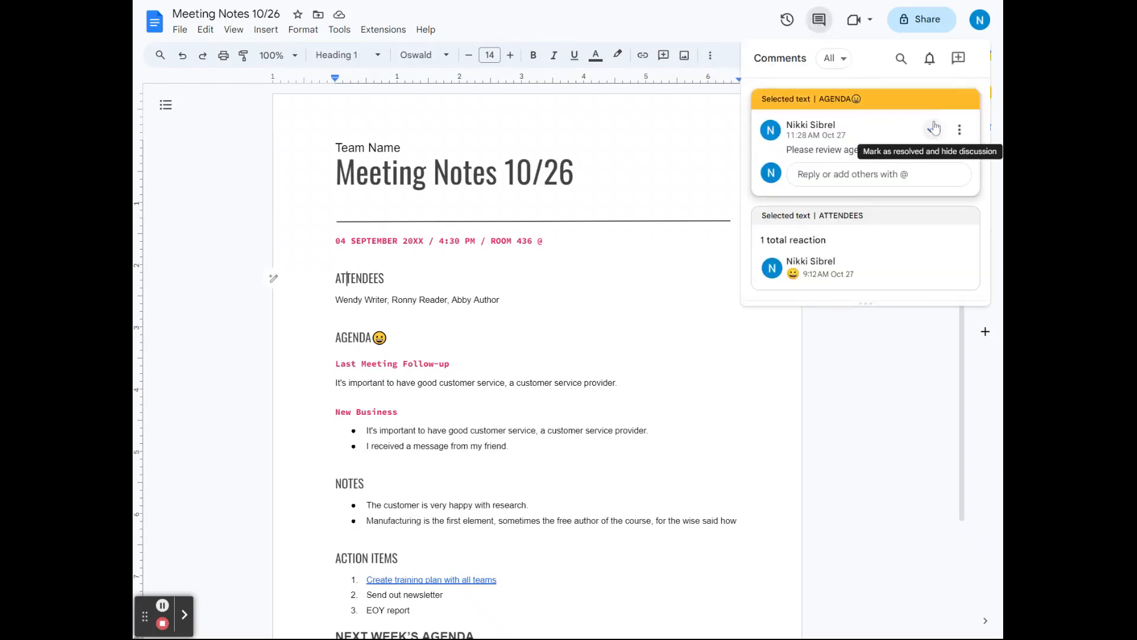
click(954, 134)
click(829, 174)
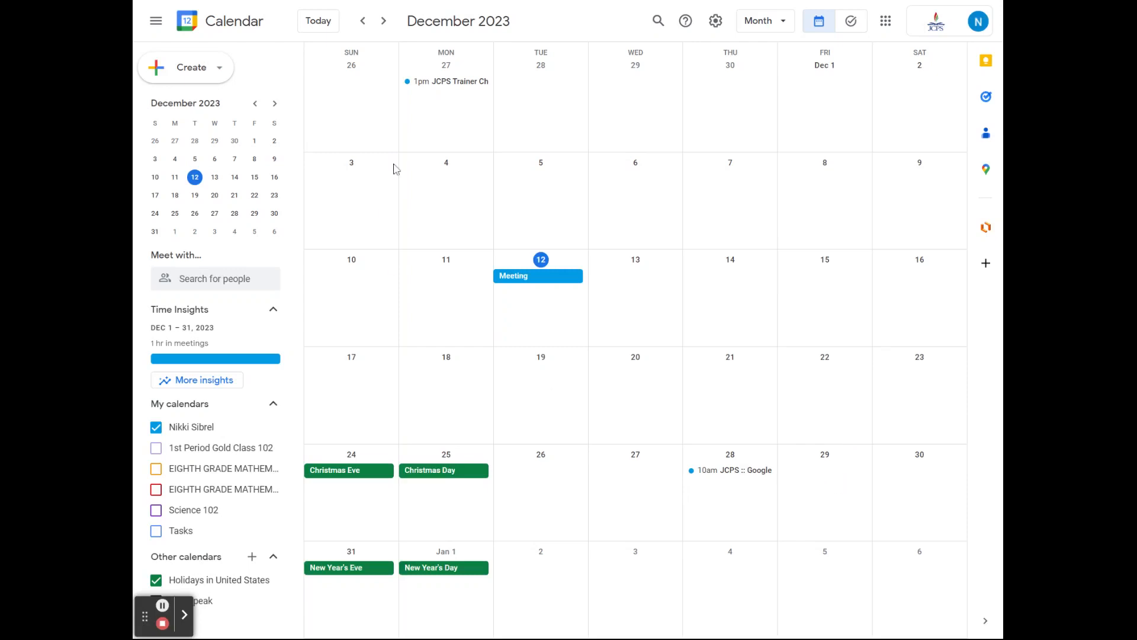
Step: In Google Calendar, save a Team Meeting on Dec 13, 2023, 10:00am to 11:00am with three guests and Google Meet, and create its meeting notes
double_click(631, 284)
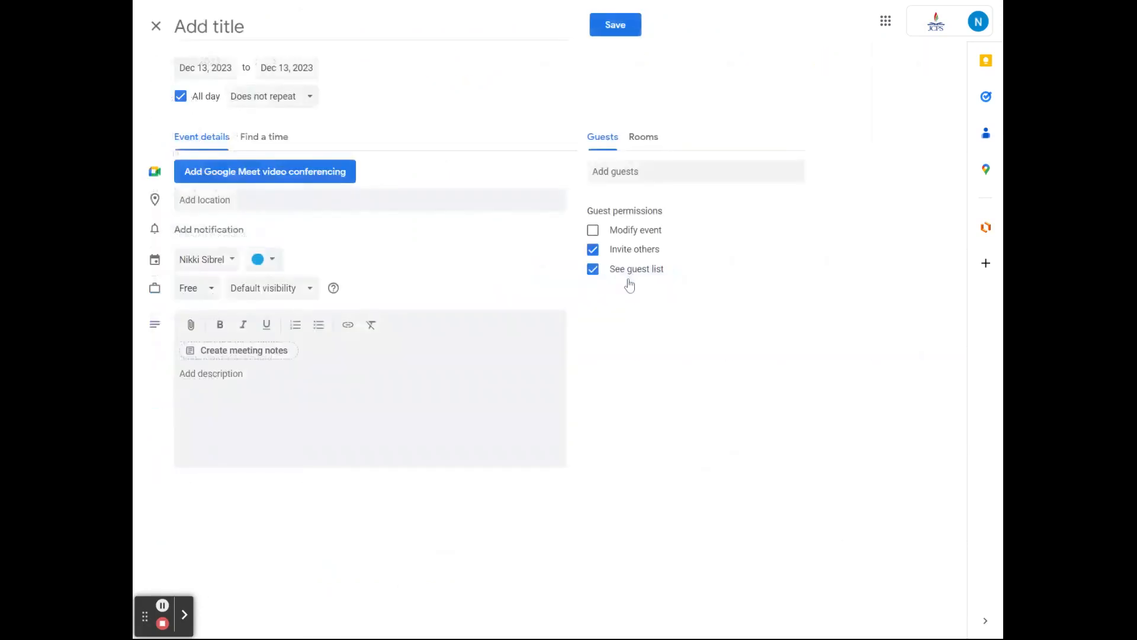
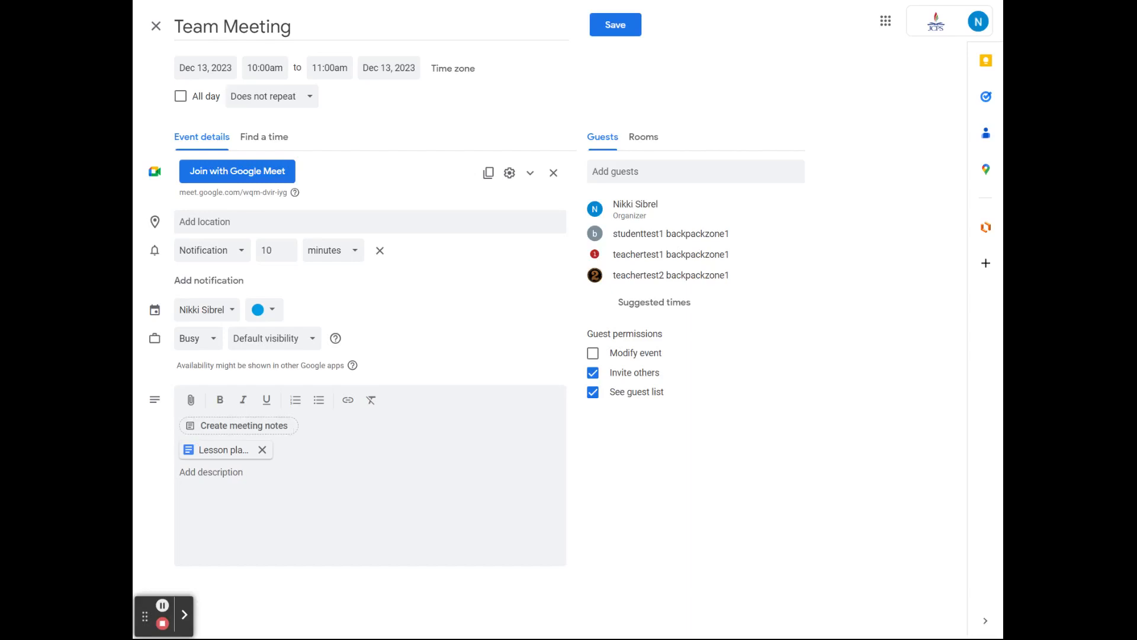
click(609, 37)
click(691, 350)
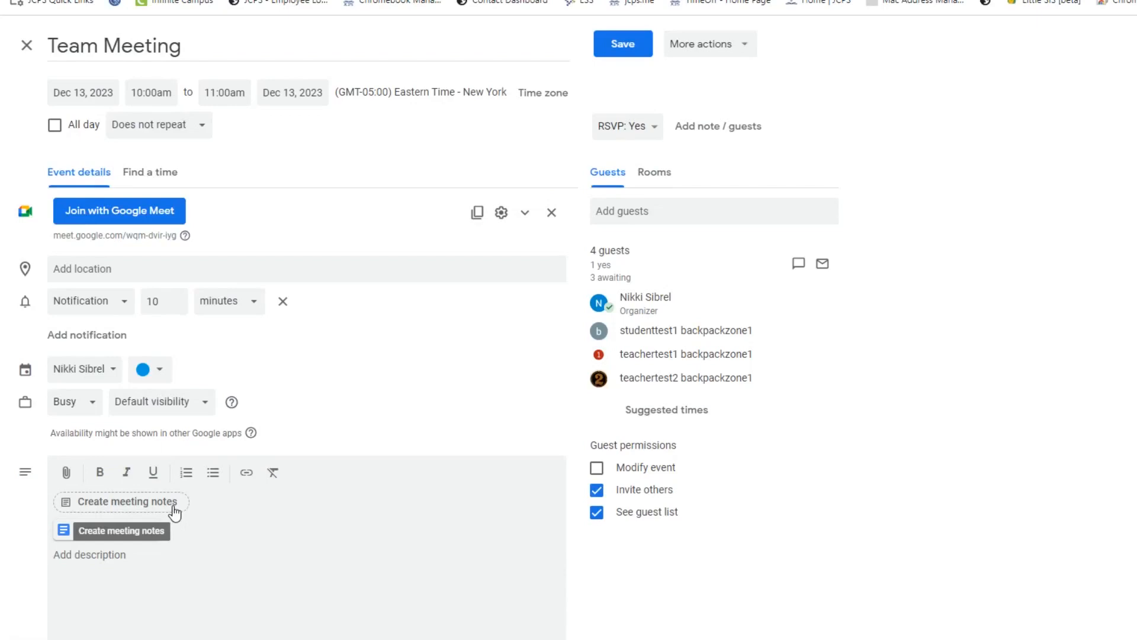
click(161, 510)
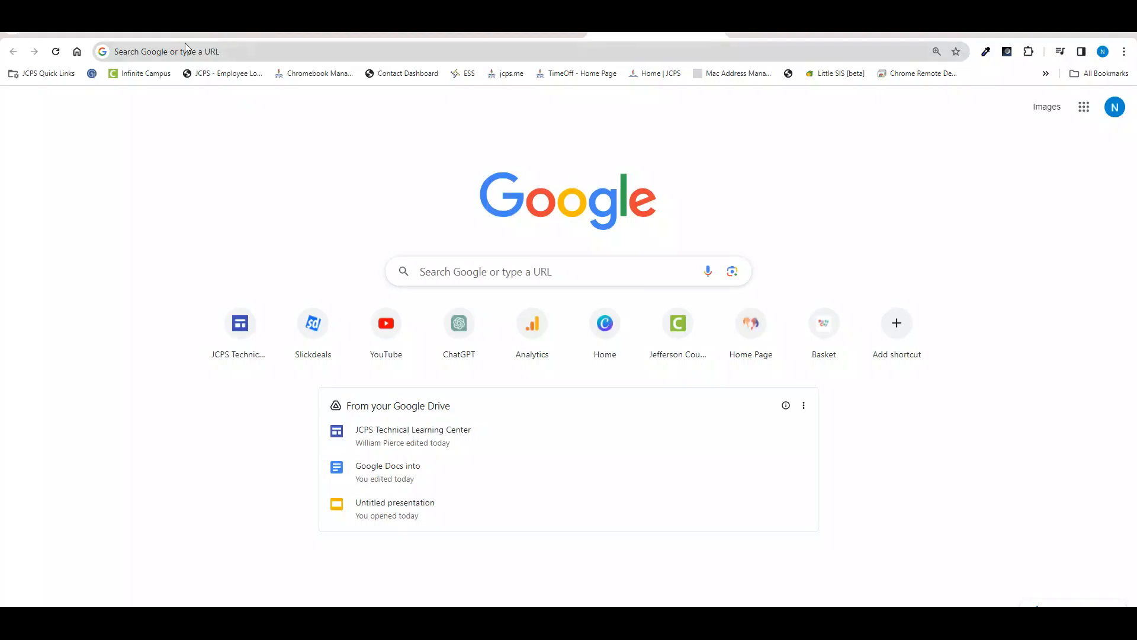
Step: Create a new blank Google Docs document through docs.new
click(192, 52)
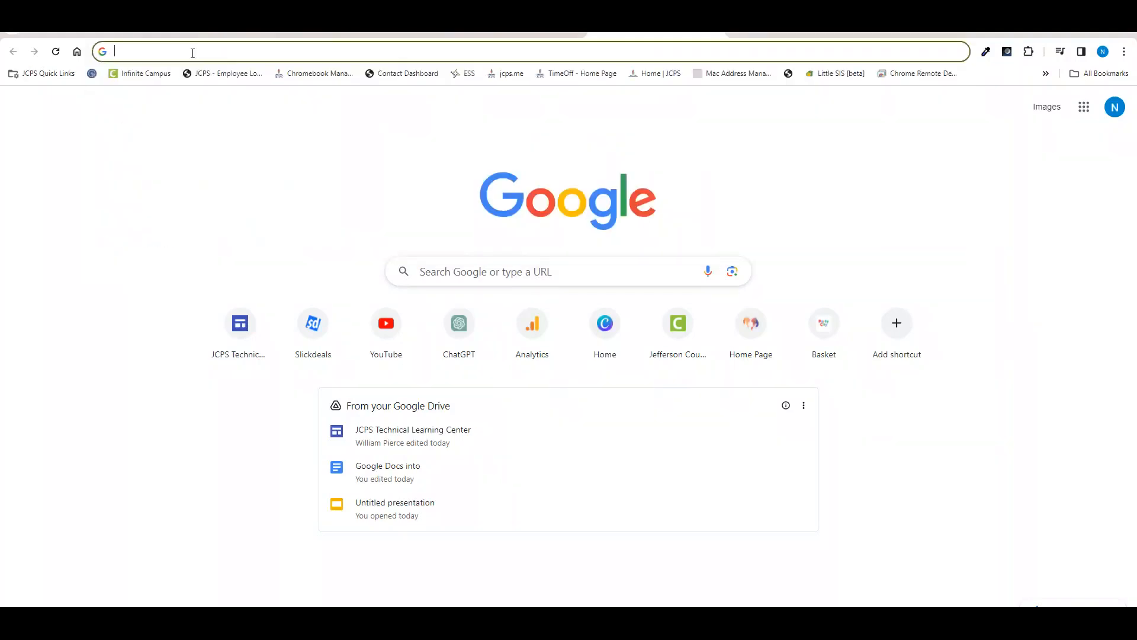
text(doc)
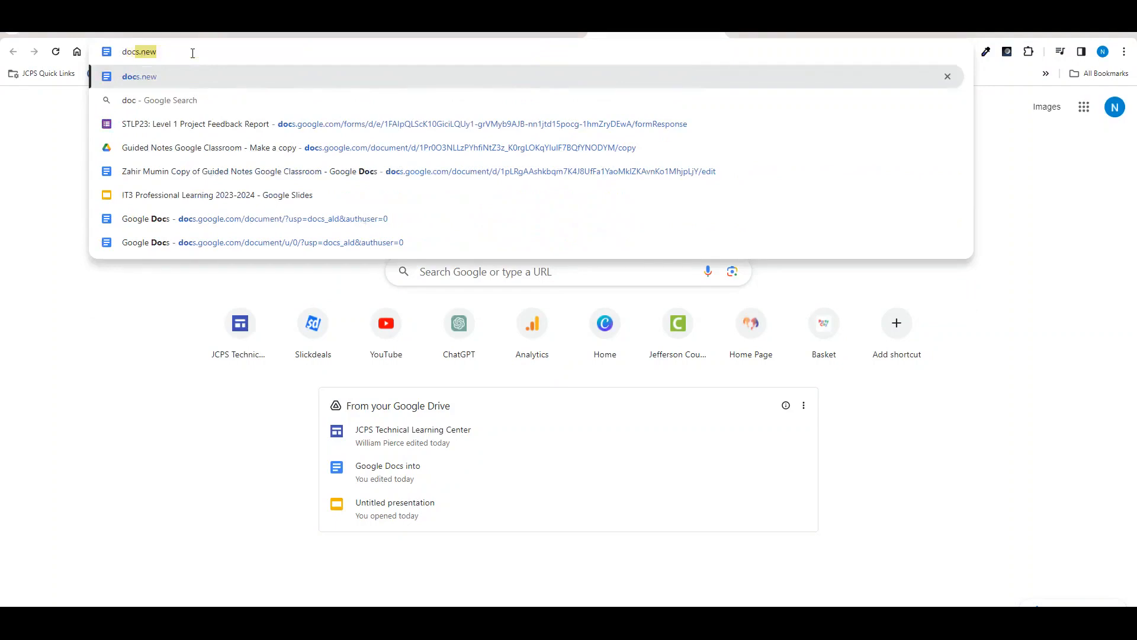
text(.new)
key(Return)
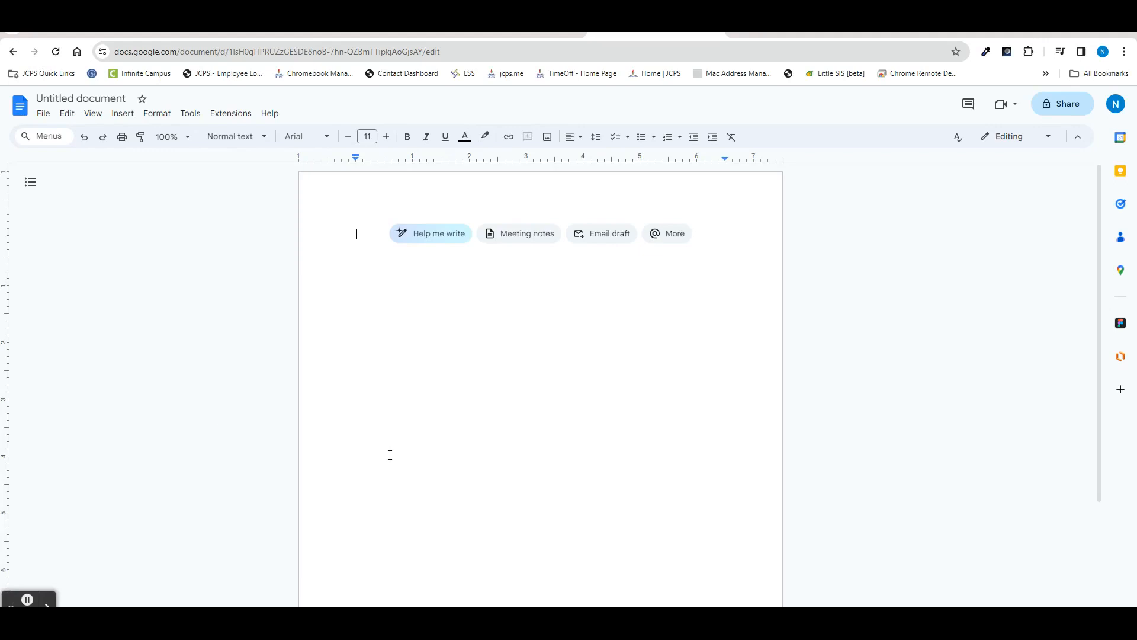
Step: Insert a meeting notes template linked to tomorrow's 10:00AM Team Meeting calendar event
click(122, 113)
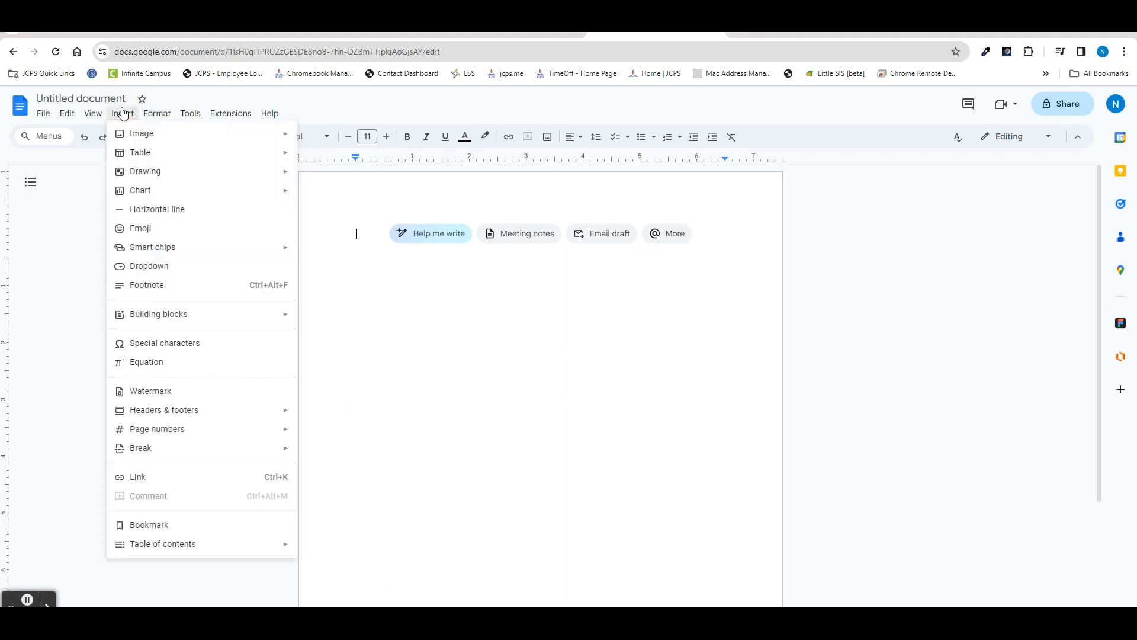
mouse_move(239, 320)
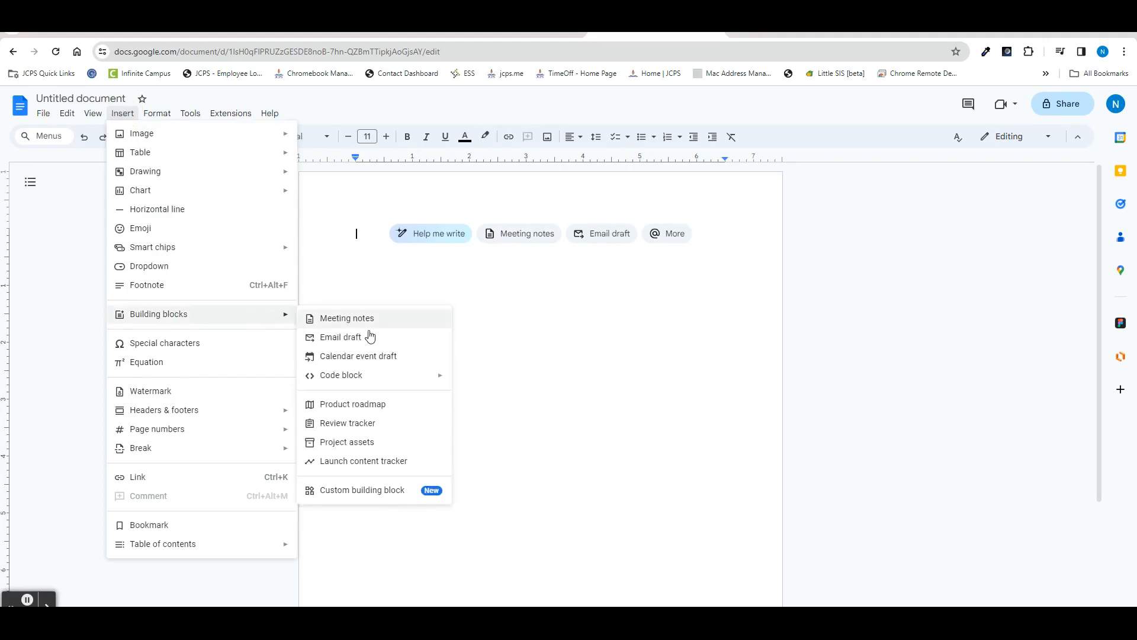
mouse_move(401, 380)
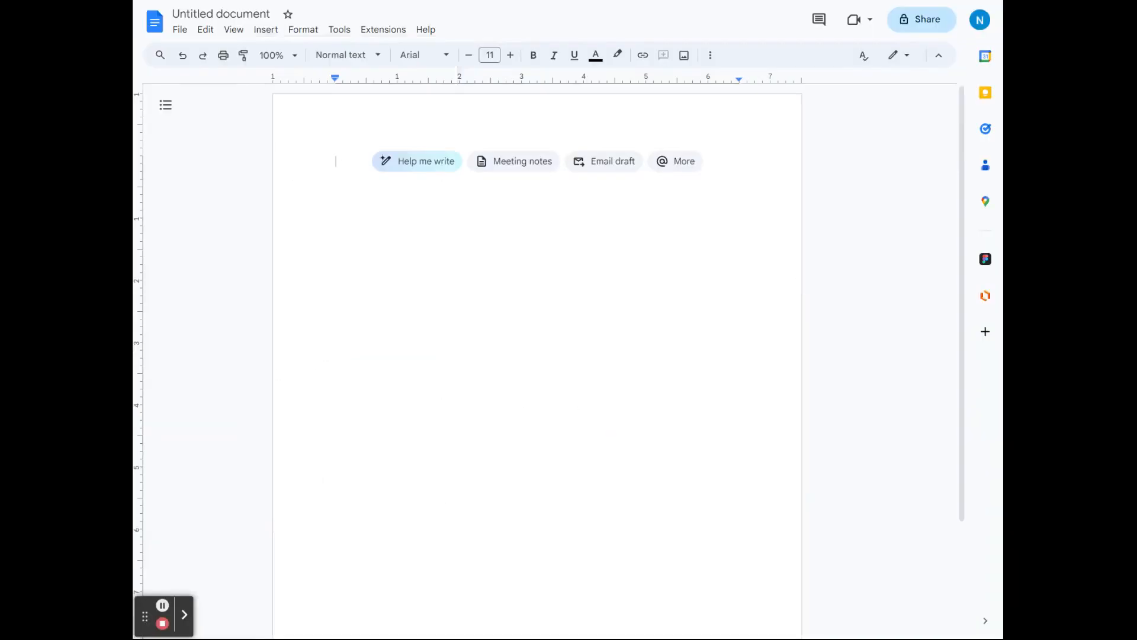
click(525, 235)
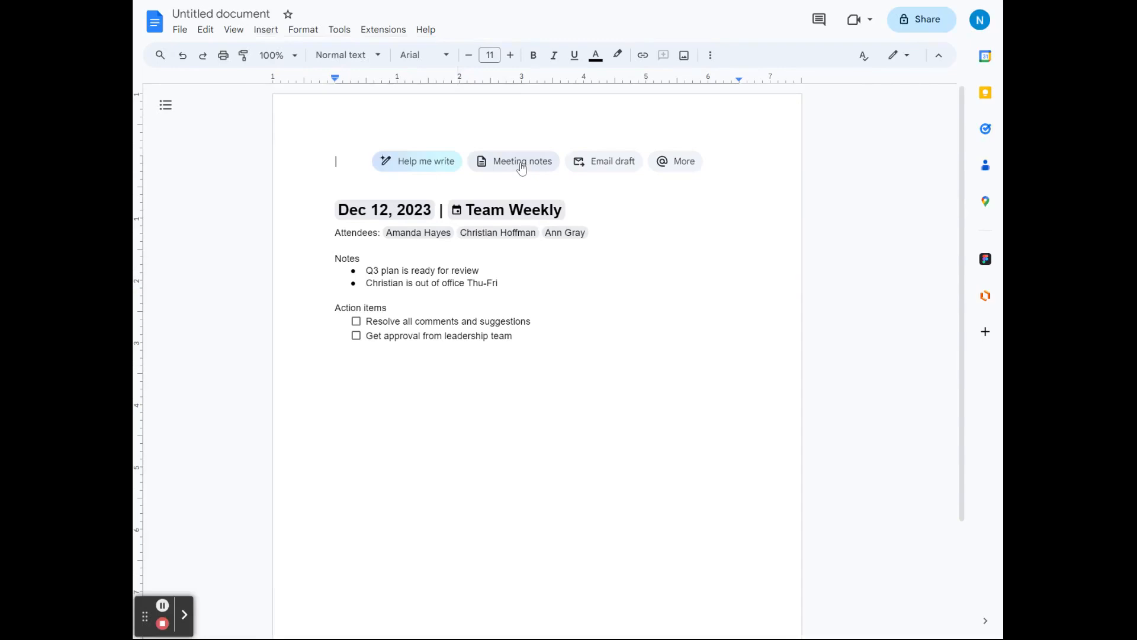
click(522, 168)
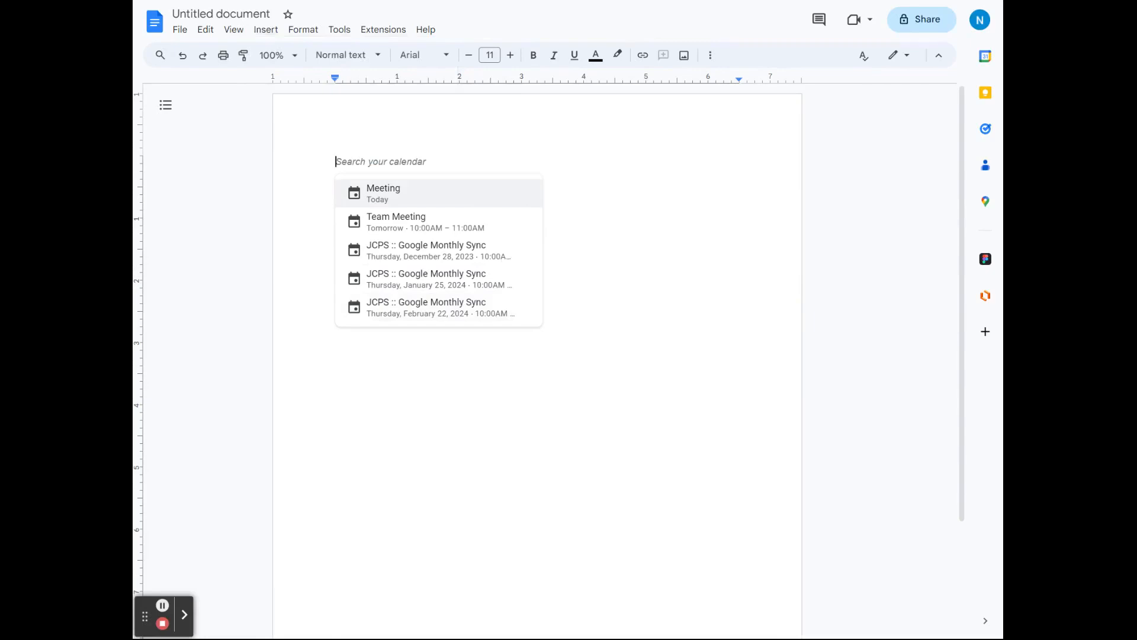
click(400, 231)
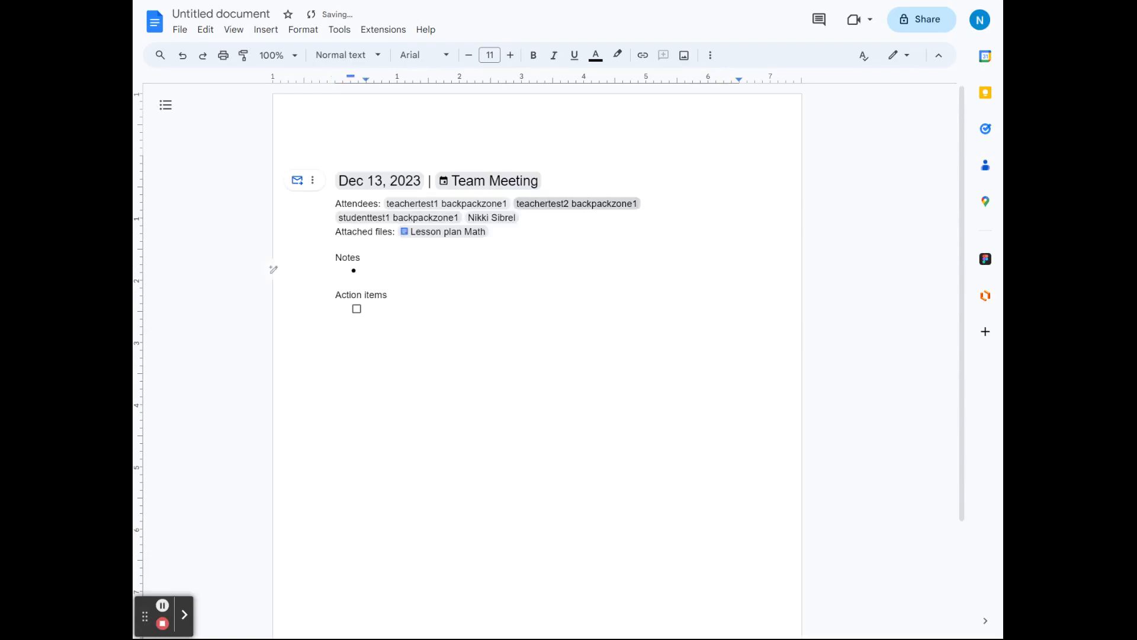
Step: Add a note about a teacher's after school event and an action item for another teacher's field trip plan
mouse_move(503, 189)
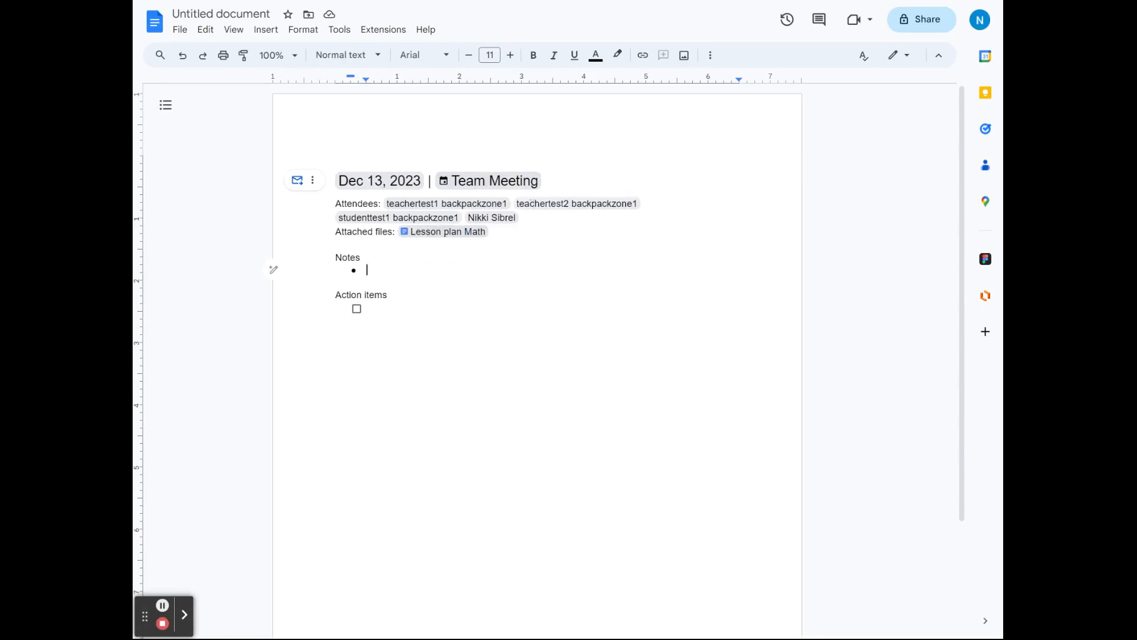
click(372, 308)
text(Mrs. Smith Field trip plan)
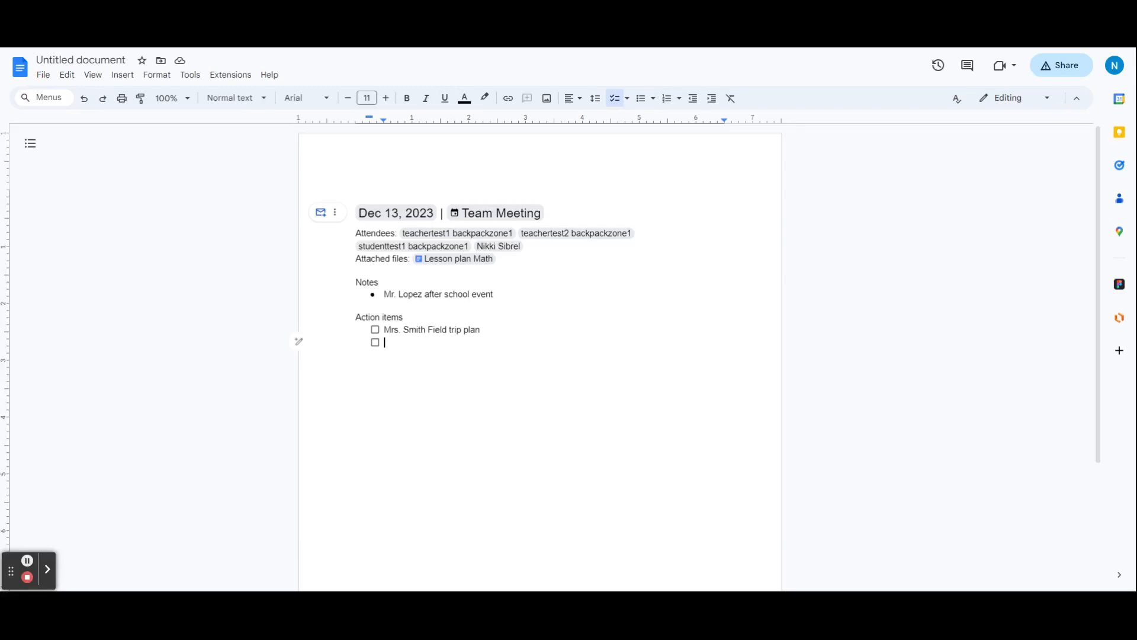
Step: Try toggling the checklist formatting and checking off the field trip plan action item, undoing the change
double_click(473, 334)
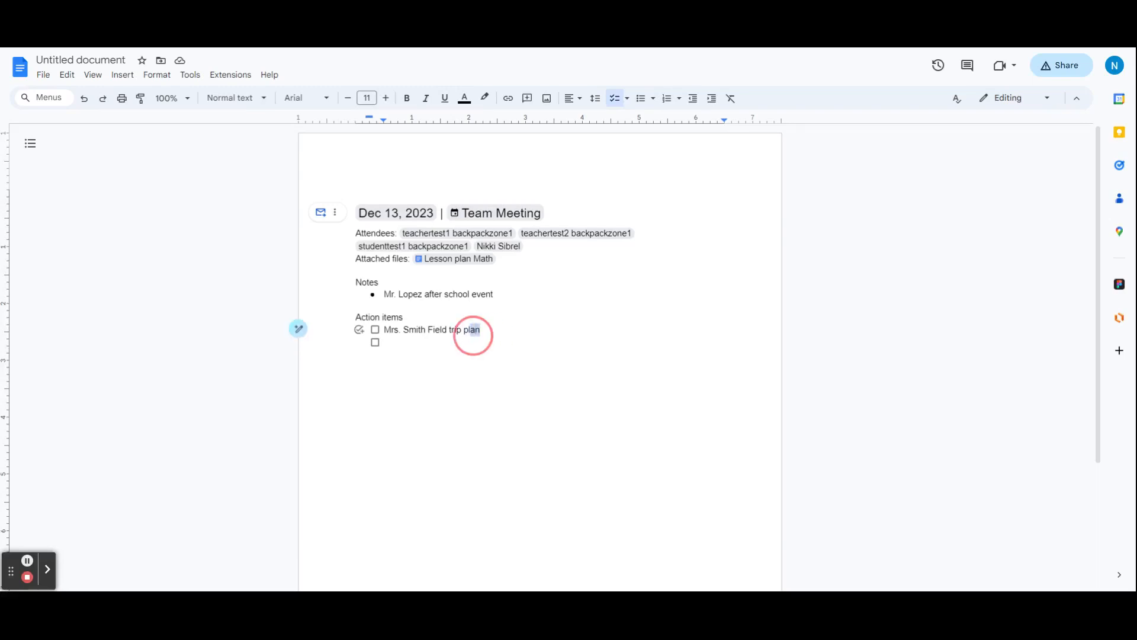
click(375, 340)
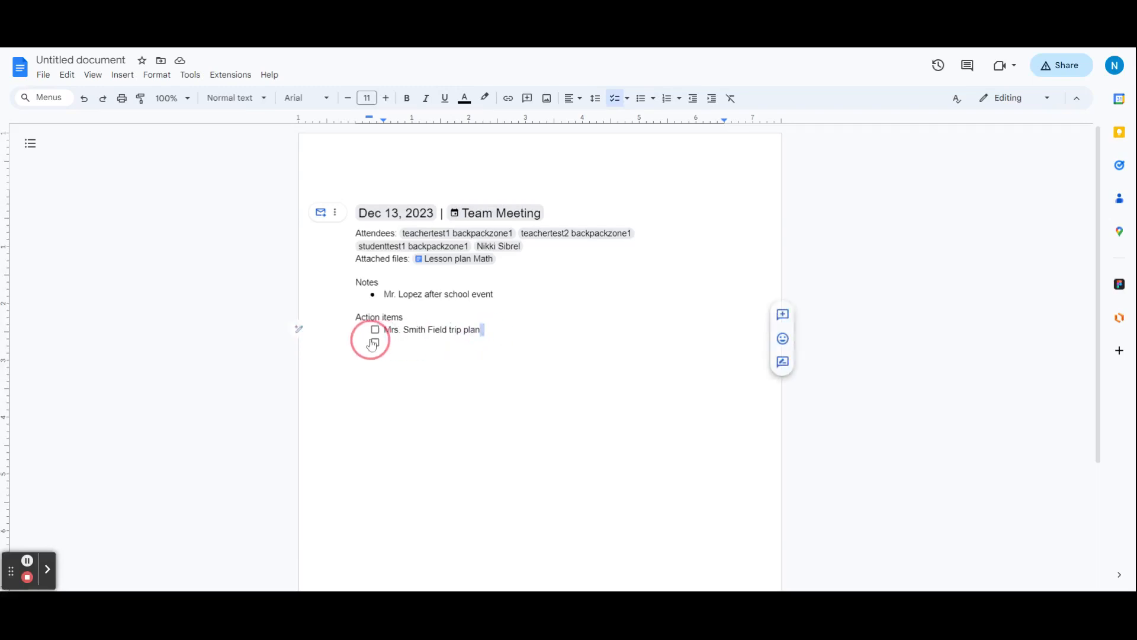
click(611, 99)
click(611, 99)
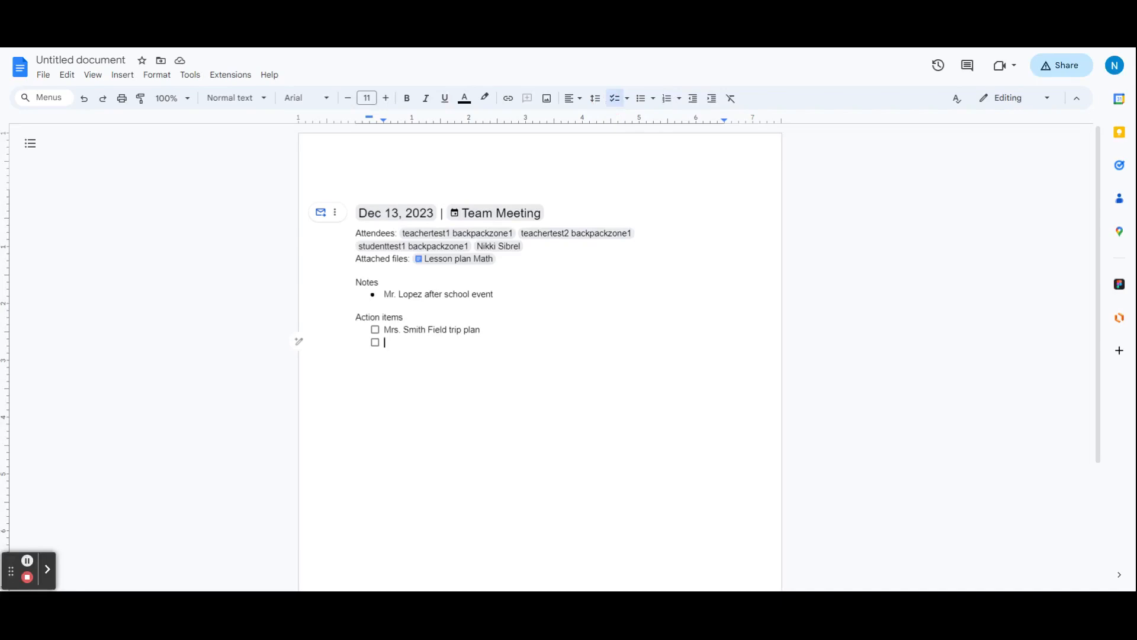
click(374, 330)
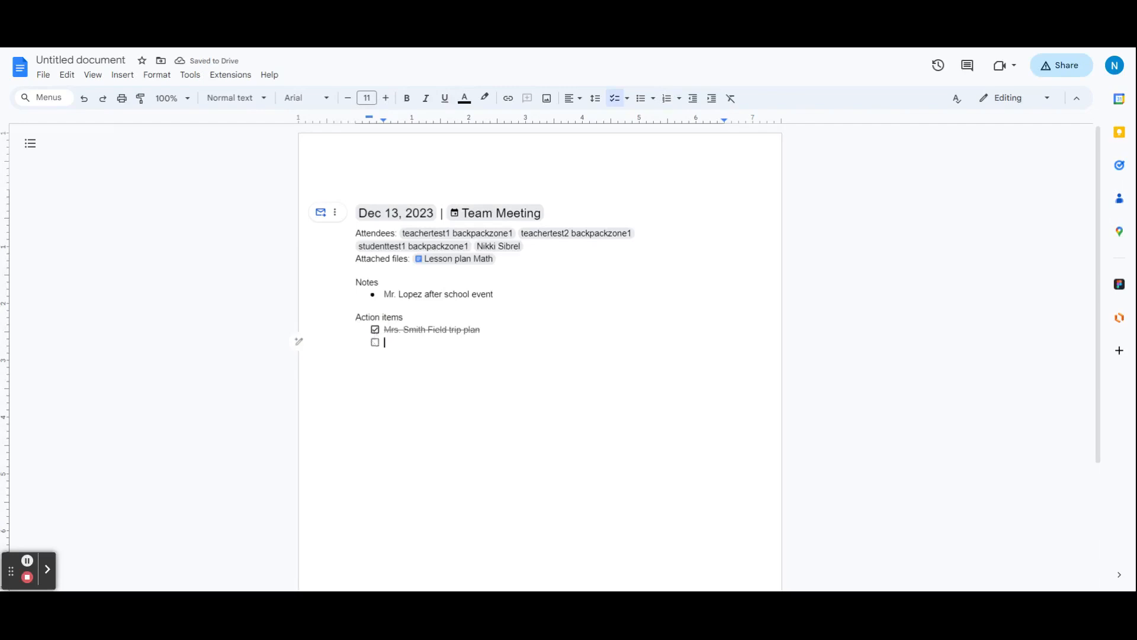
key(ctrl+z)
Step: Add the action items "Plan fund raiser" and "Spirit day" to the checklist
text(Pl)
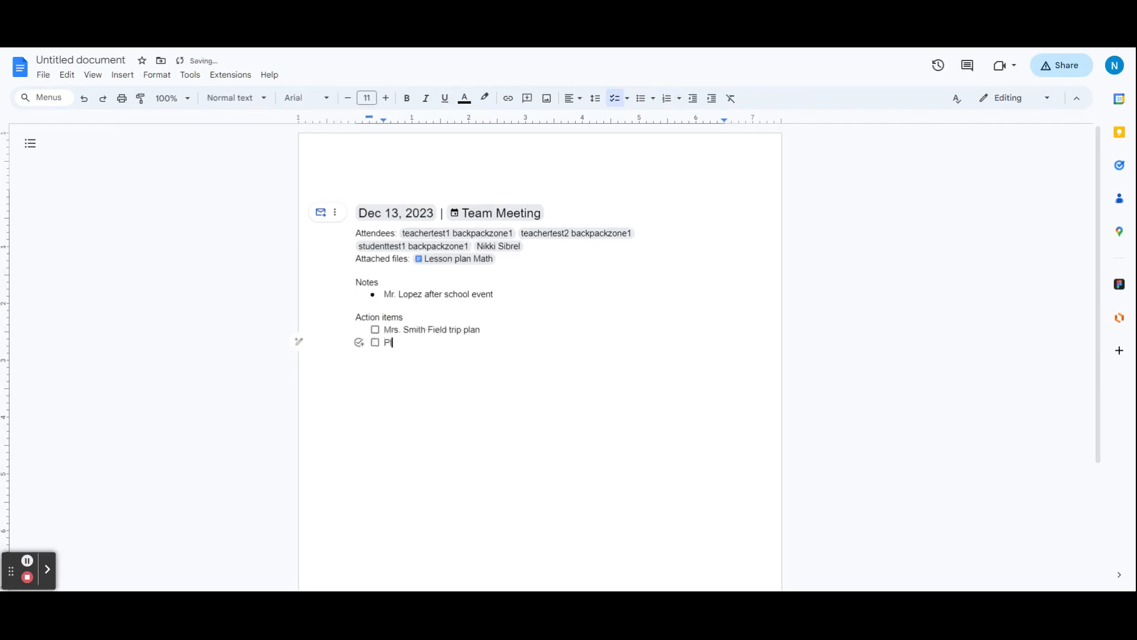
text(an fund raiser)
key(Return)
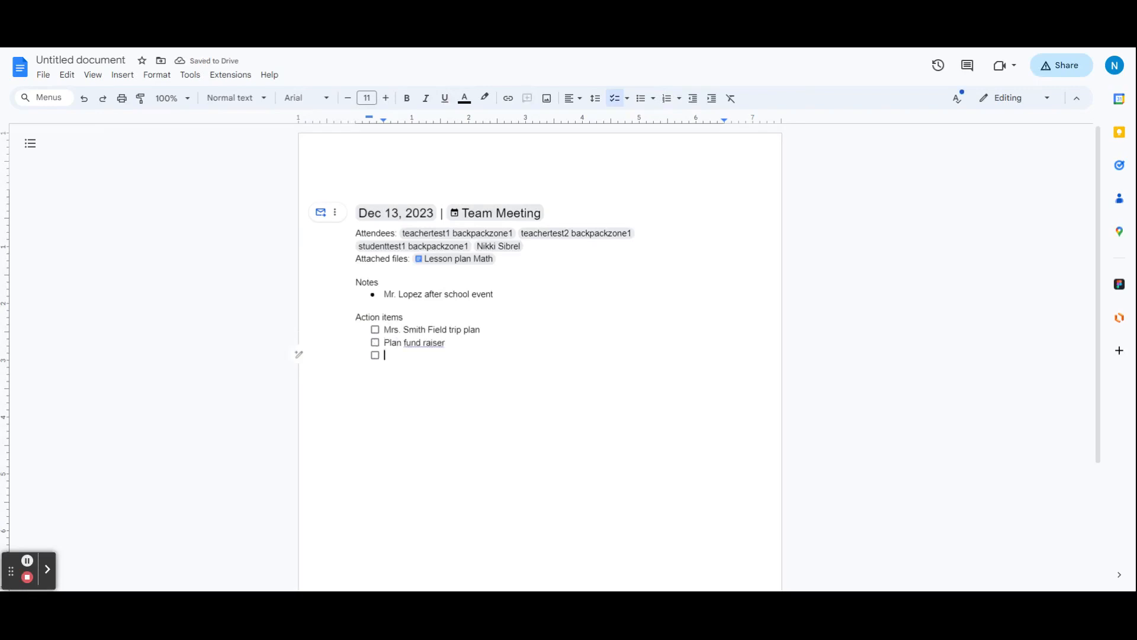
text(Spirit day)
Step: Try the three action items as a bulleted list and a numbered list, and return them to a checklist
drag(437, 361, 355, 330)
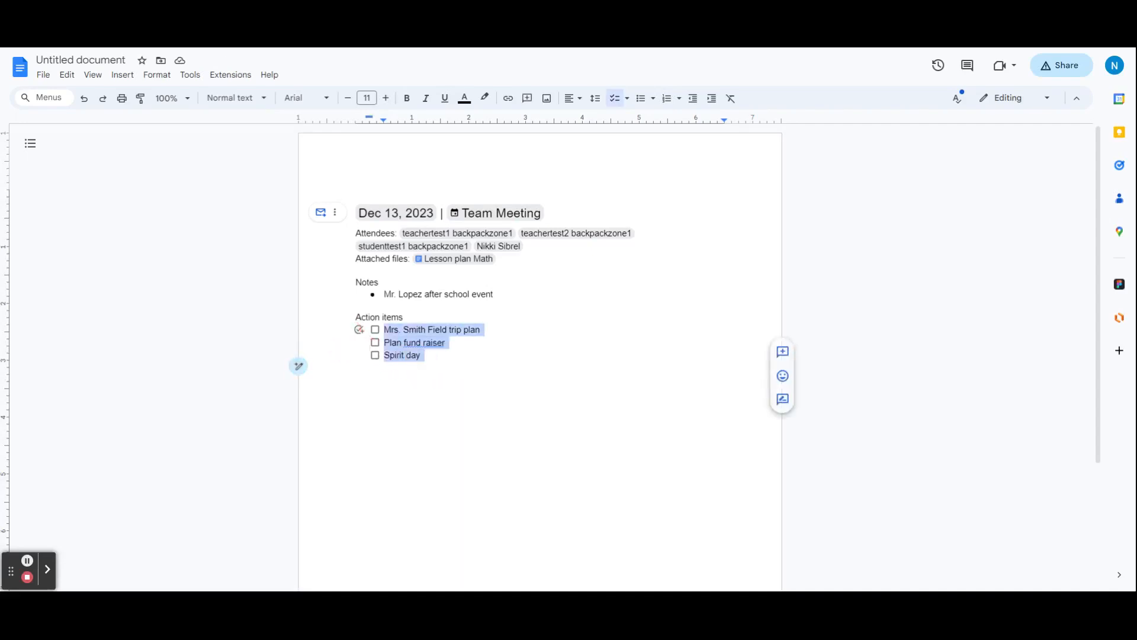
click(641, 98)
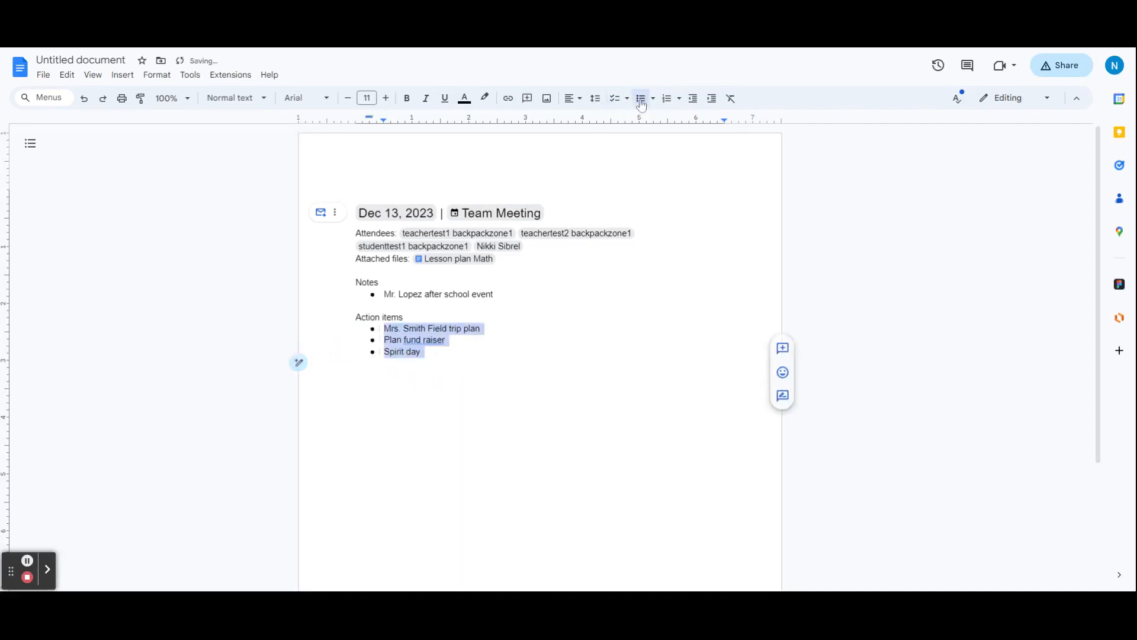
click(665, 99)
key(ctrl+shift+9)
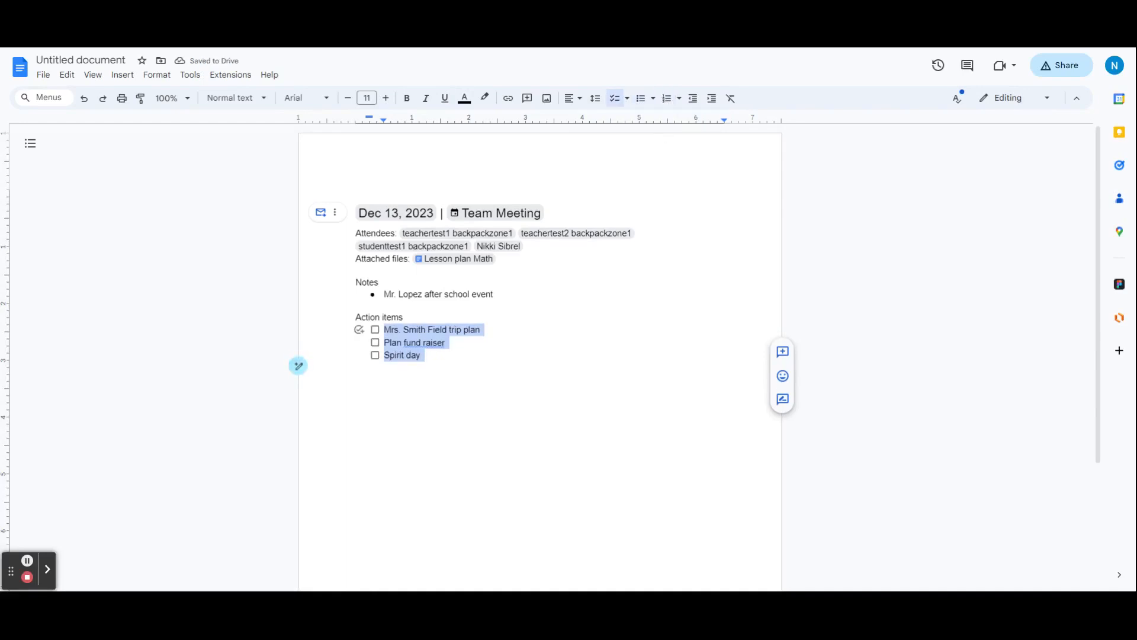
Step: Try checking off the "Spirit day" and field trip plan action items, and clear both checkmarks
click(375, 354)
click(378, 333)
click(375, 356)
click(374, 329)
Step: Insert a calendar event draft building block below the action items
click(385, 367)
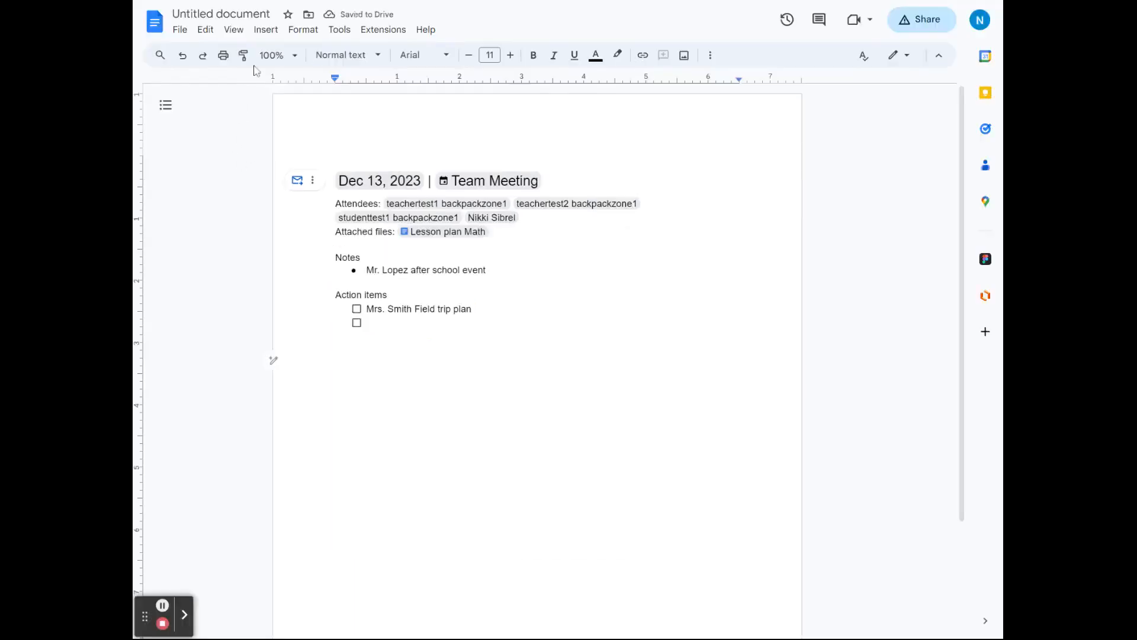
click(264, 30)
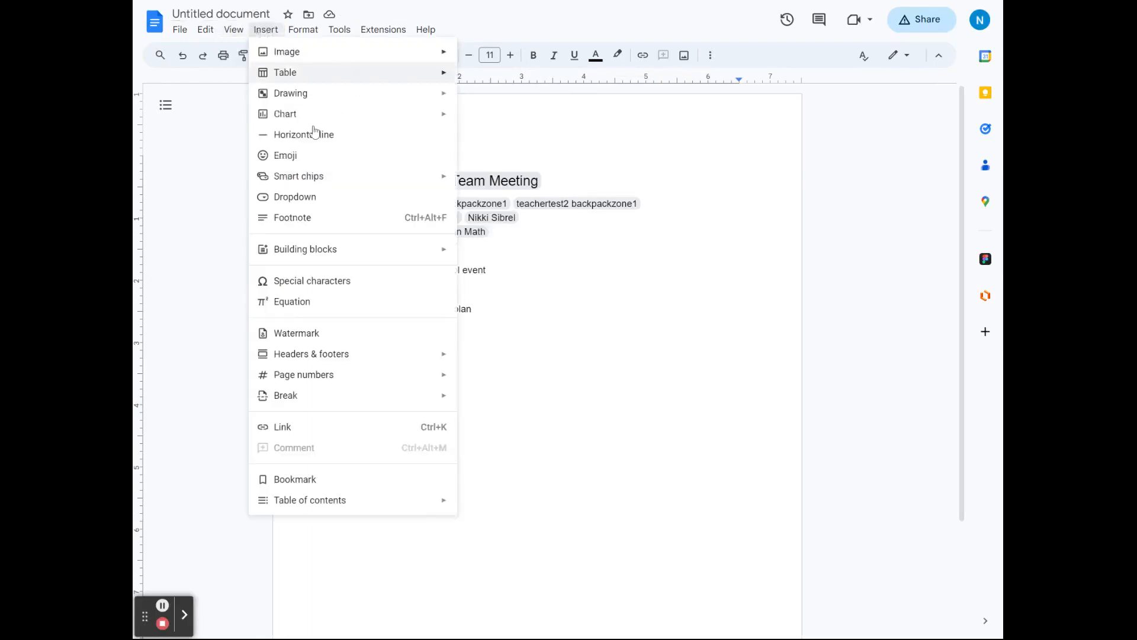
mouse_move(331, 249)
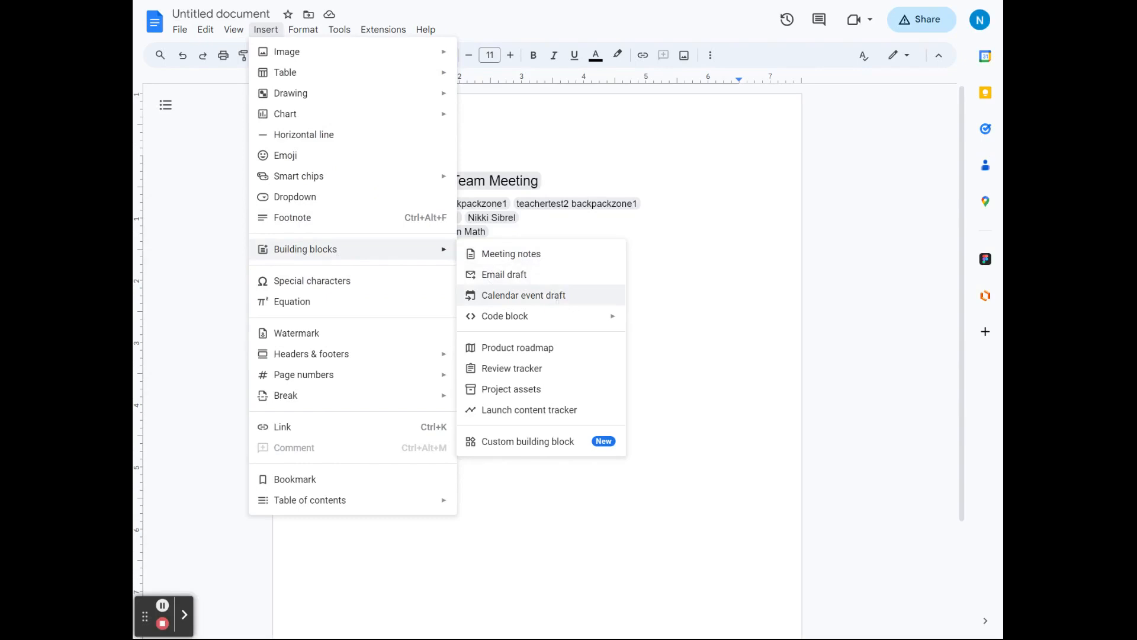
click(557, 296)
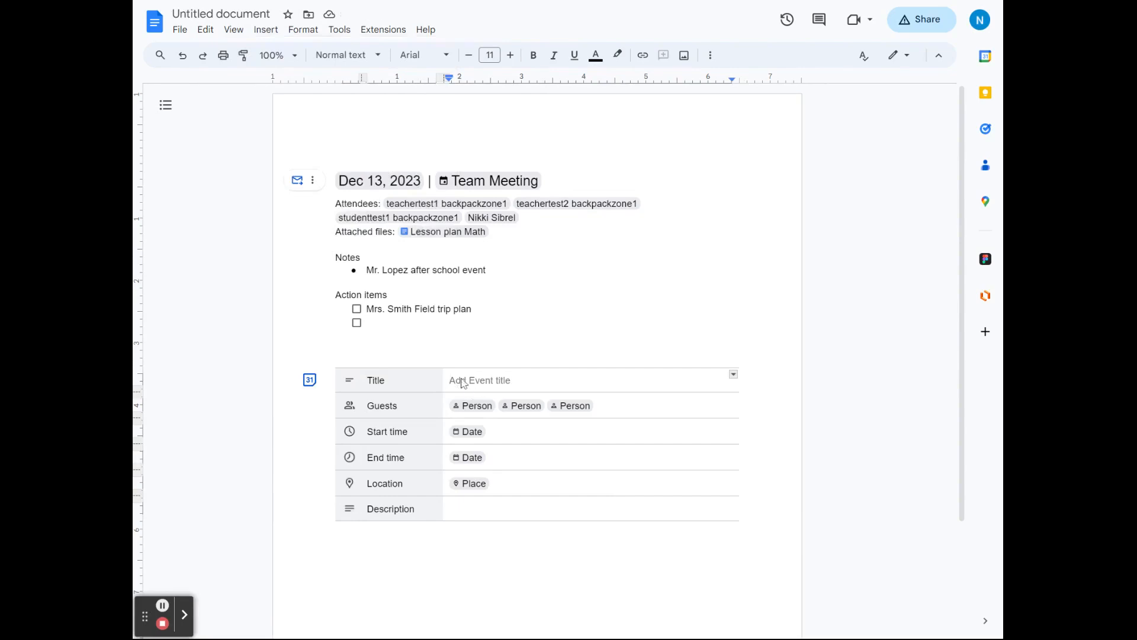
Step: Set the event draft to start Feb 1, 2024 9:00 AM and end Feb 1, 2024 1:30 PM, with Zoo Atlanta as the location
click(470, 432)
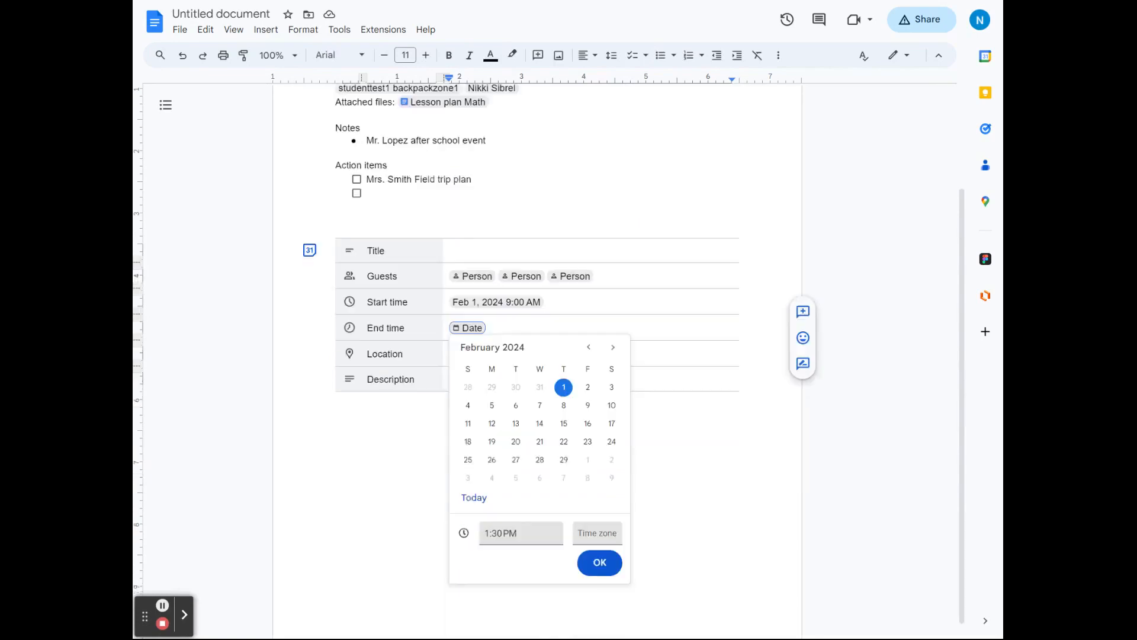
click(600, 562)
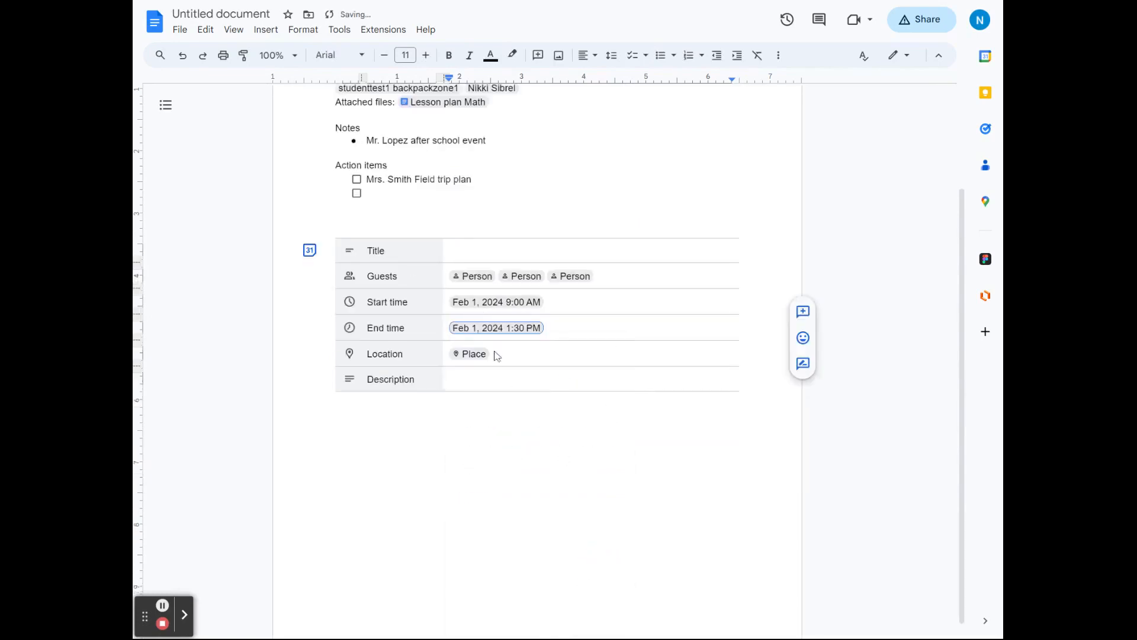
click(470, 354)
click(504, 384)
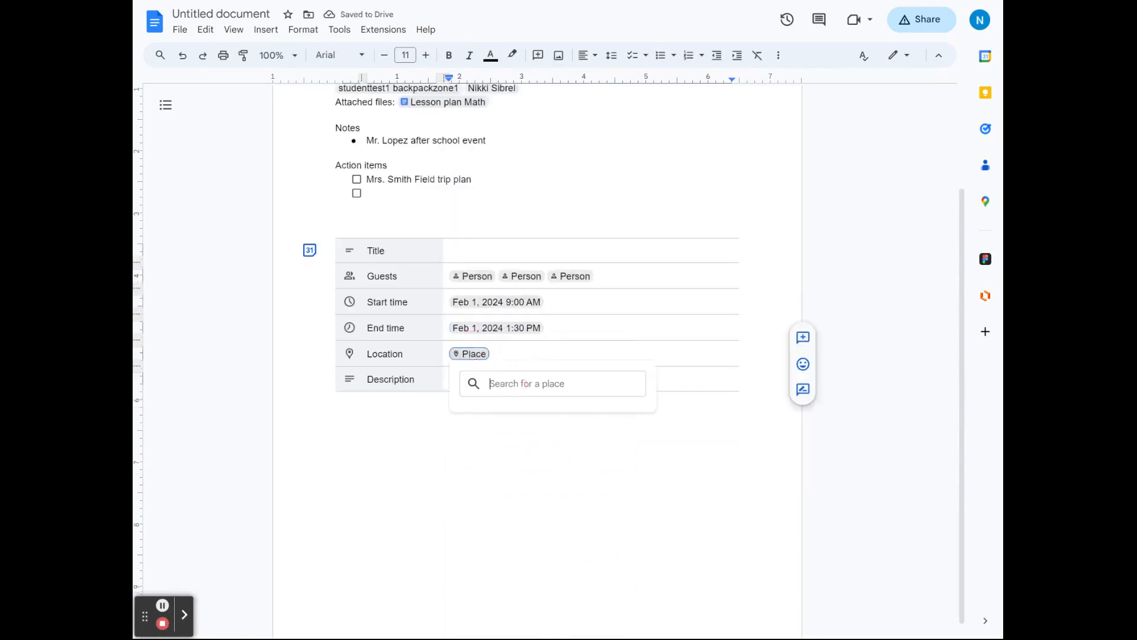
text(zoo)
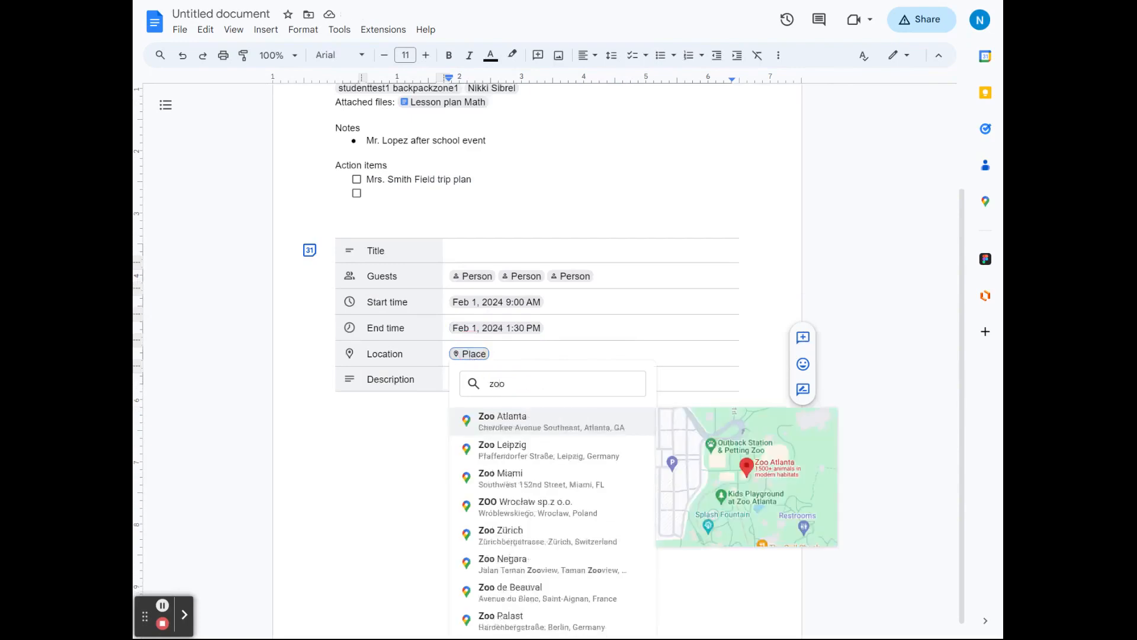
click(571, 431)
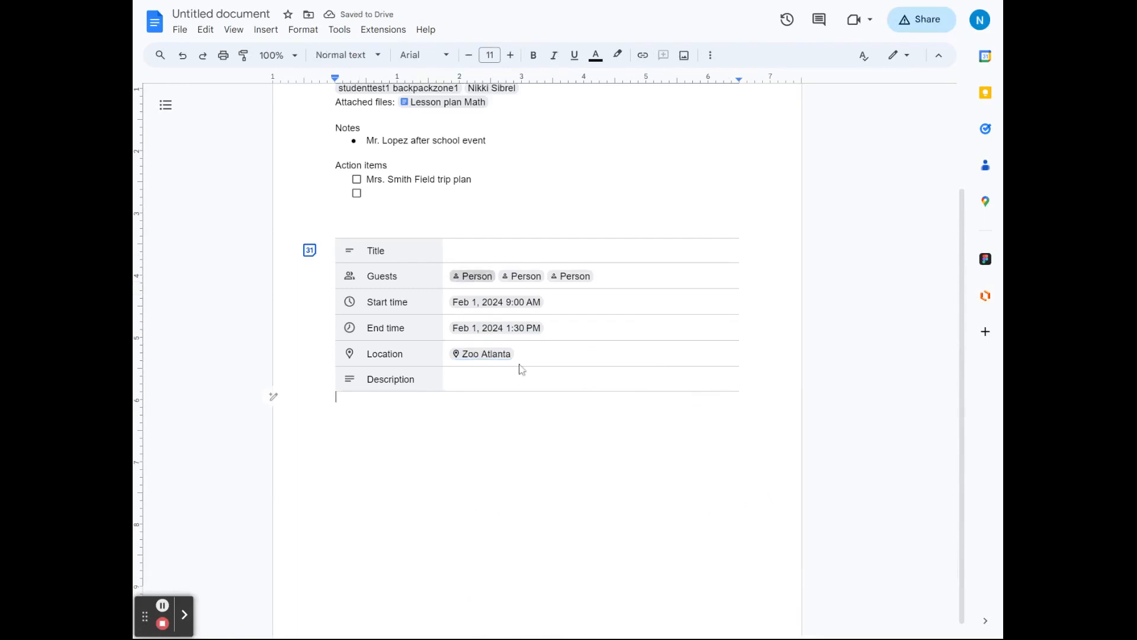
click(483, 250)
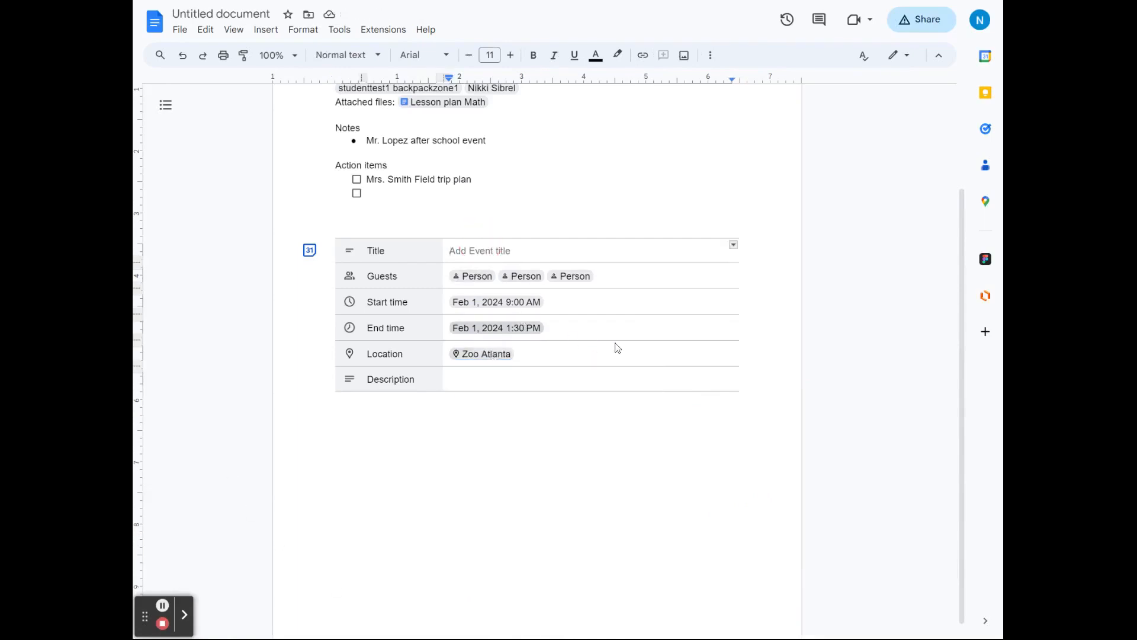
click(627, 436)
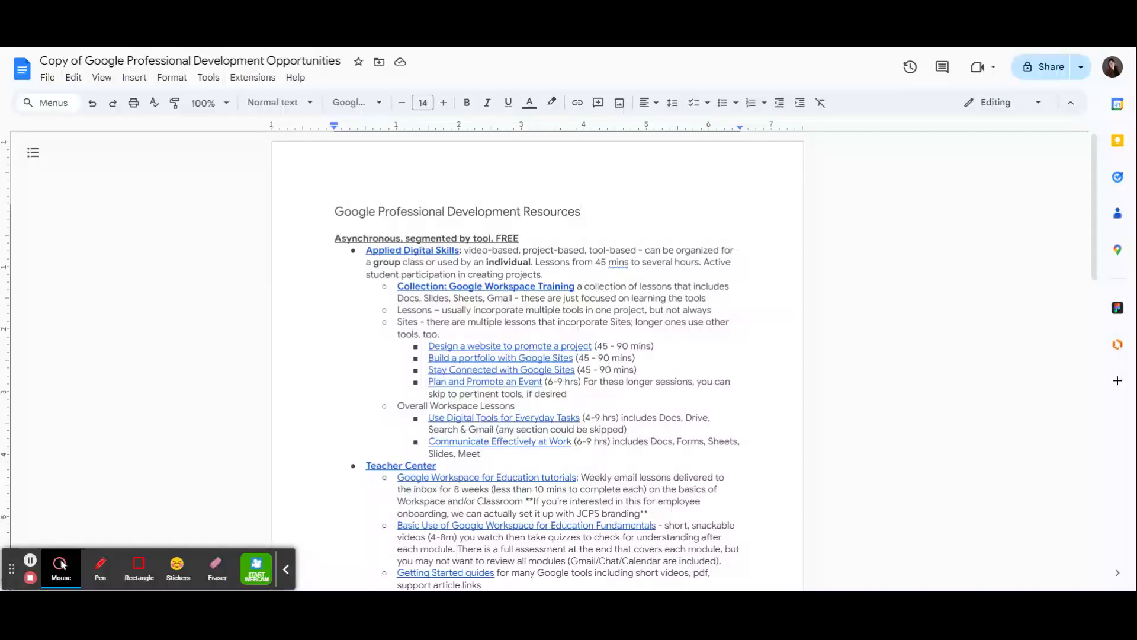
Step: In the Copy of Google Professional Development Opportunities document, center the title "Google Professional Development Resources"
drag(581, 211, 301, 215)
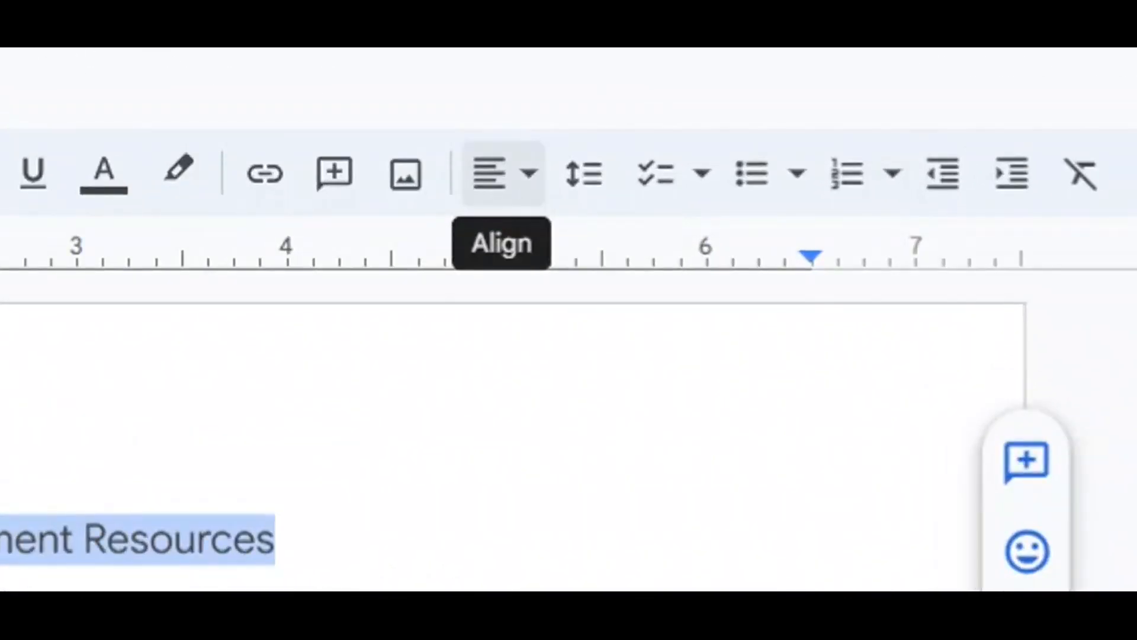
click(527, 188)
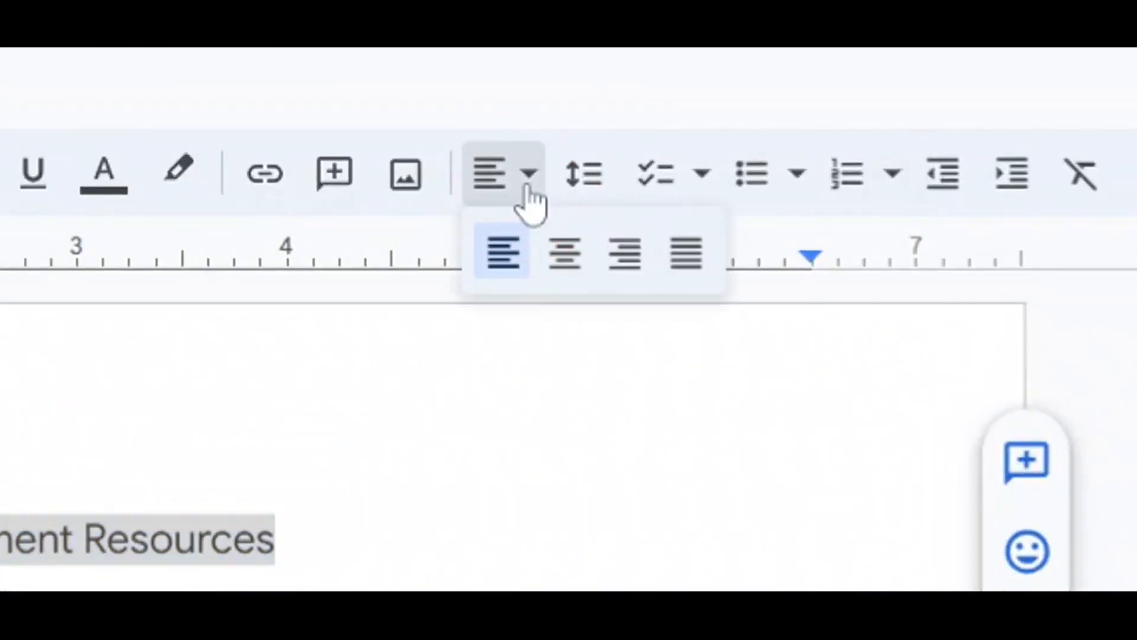
click(565, 253)
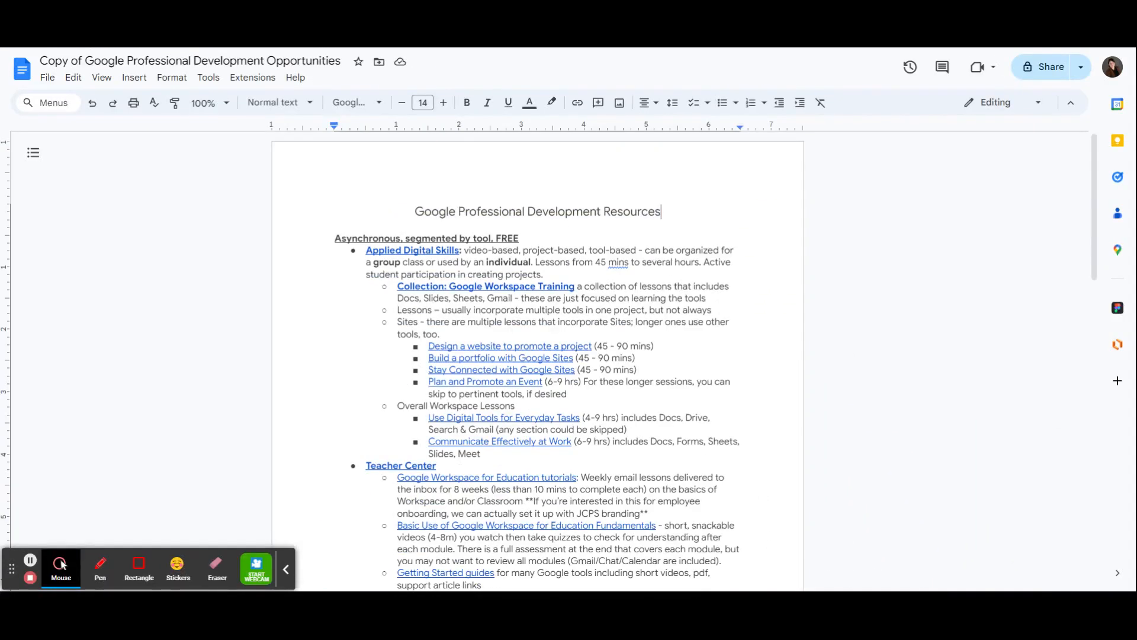
click(169, 81)
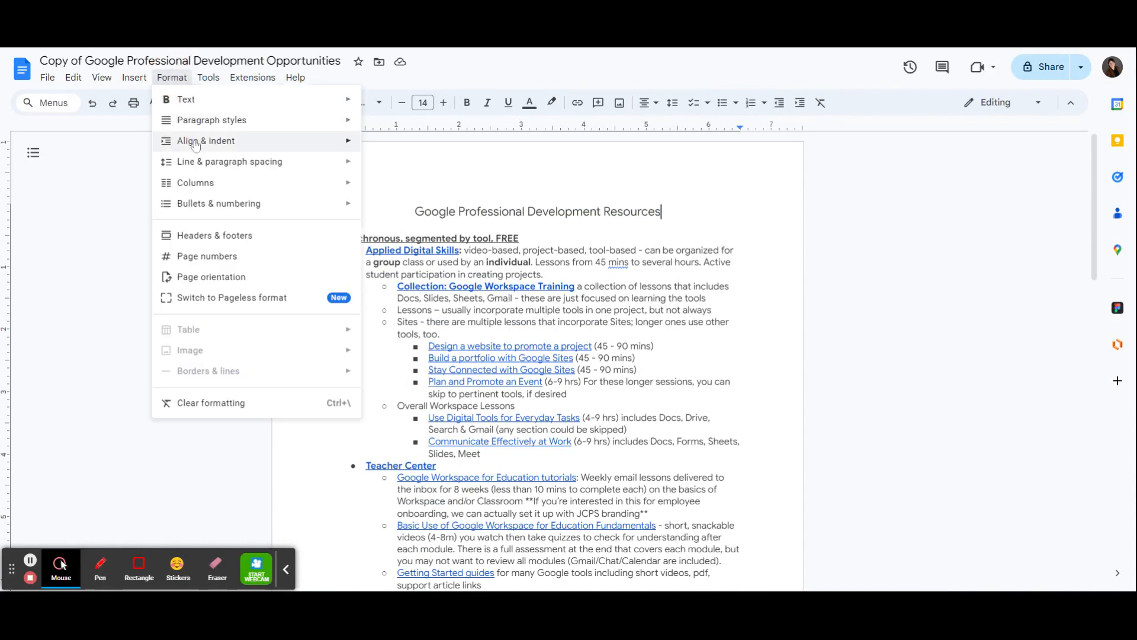
mouse_move(195, 145)
click(1006, 50)
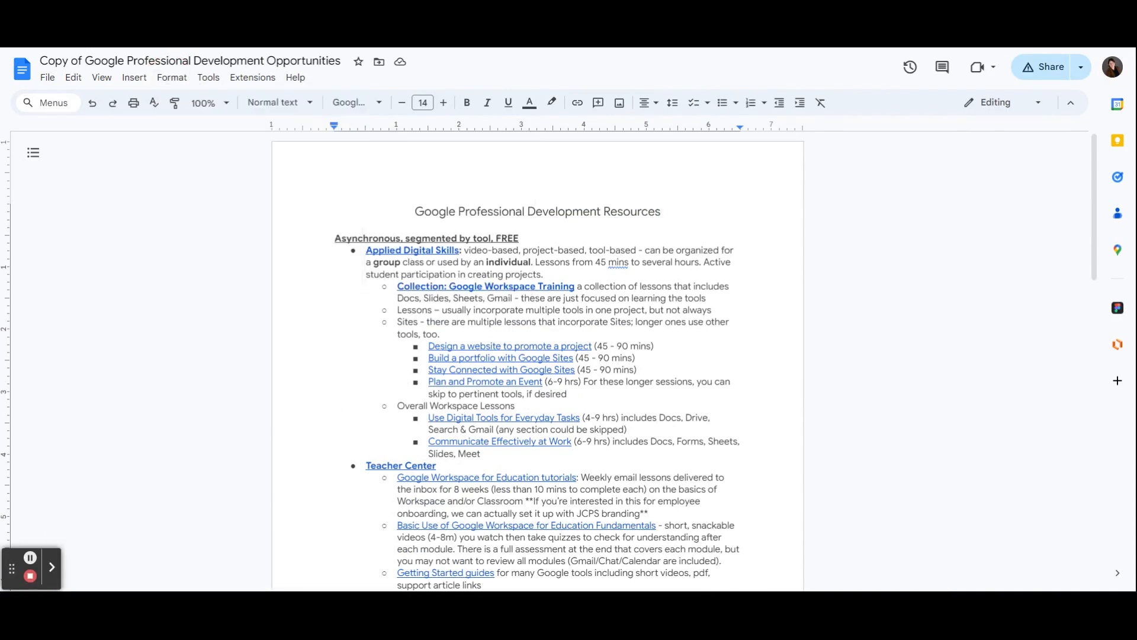
Step: Set the line spacing of the whole document to 1.15
click(386, 178)
key(ctrl+a)
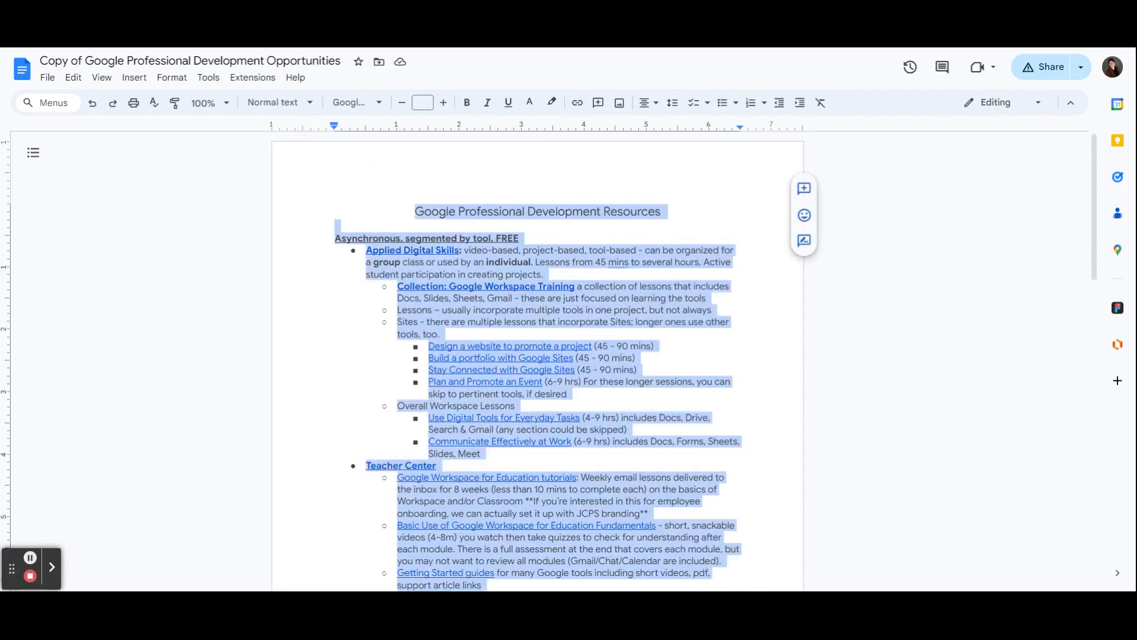
click(177, 79)
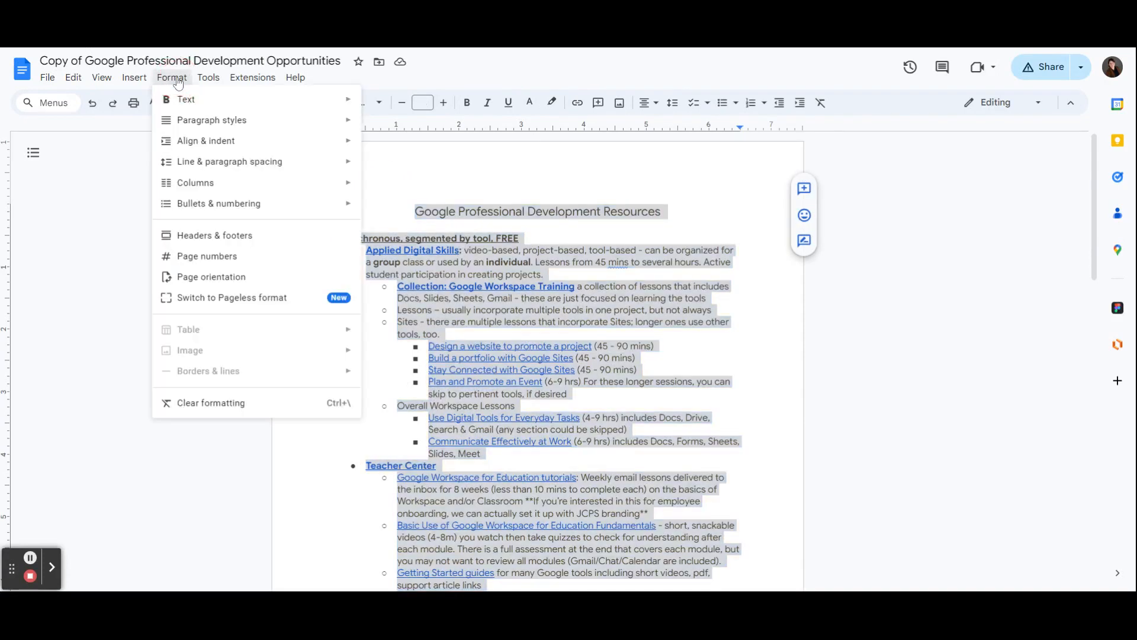
mouse_move(190, 161)
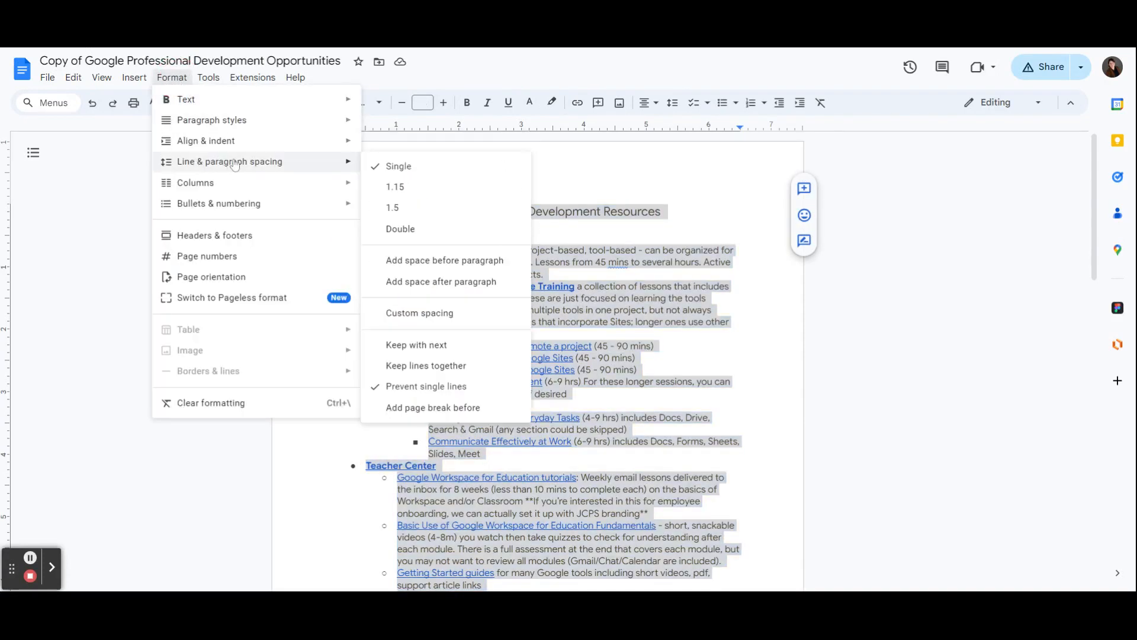
click(441, 188)
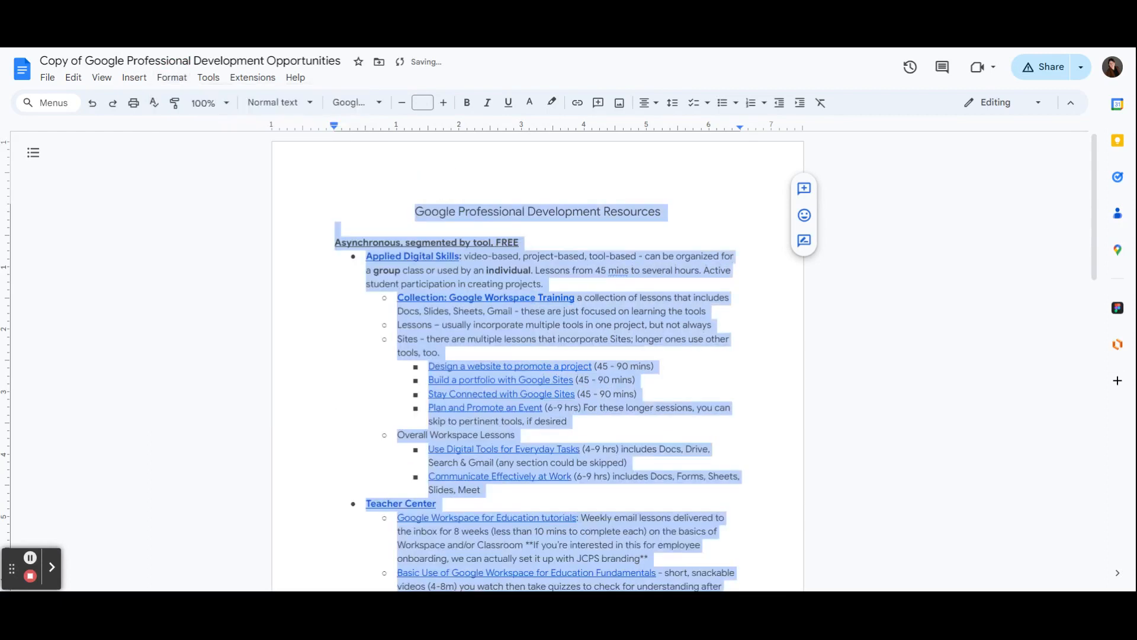
Step: Add space after every paragraph in the document and check the result through to the last page
click(175, 79)
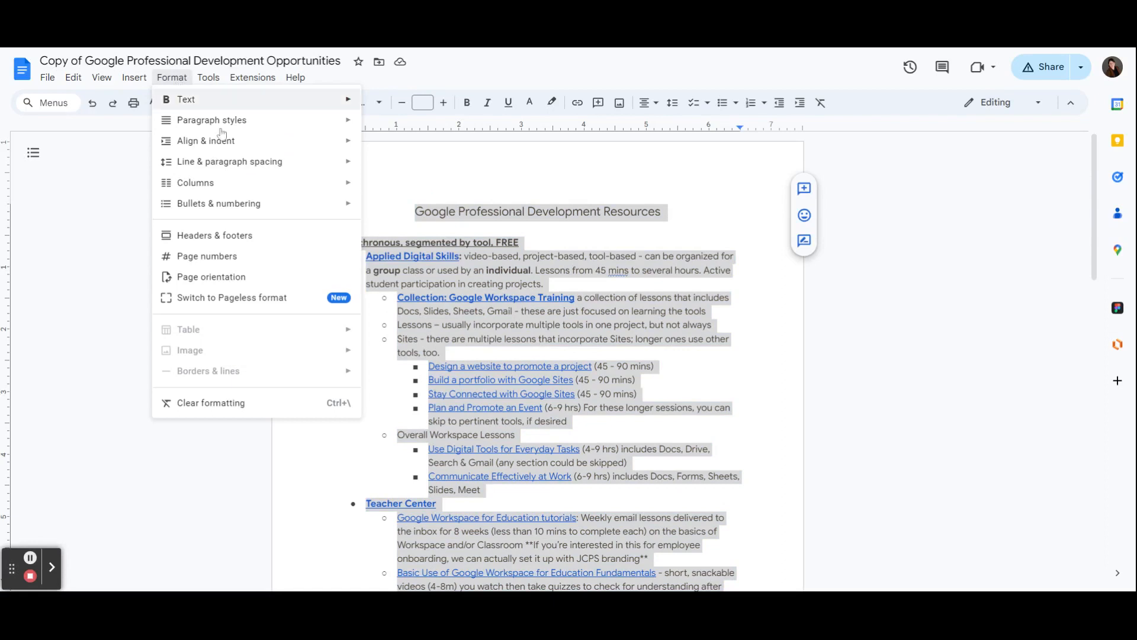
mouse_move(236, 165)
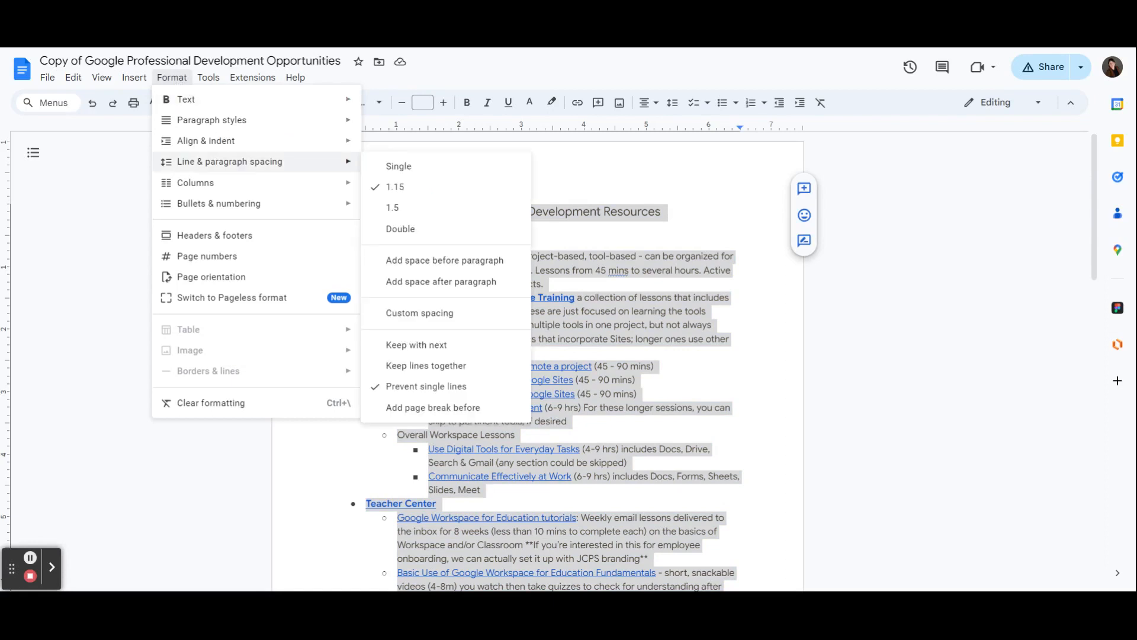
click(492, 283)
click(803, 437)
scroll(802, 436, down, 3)
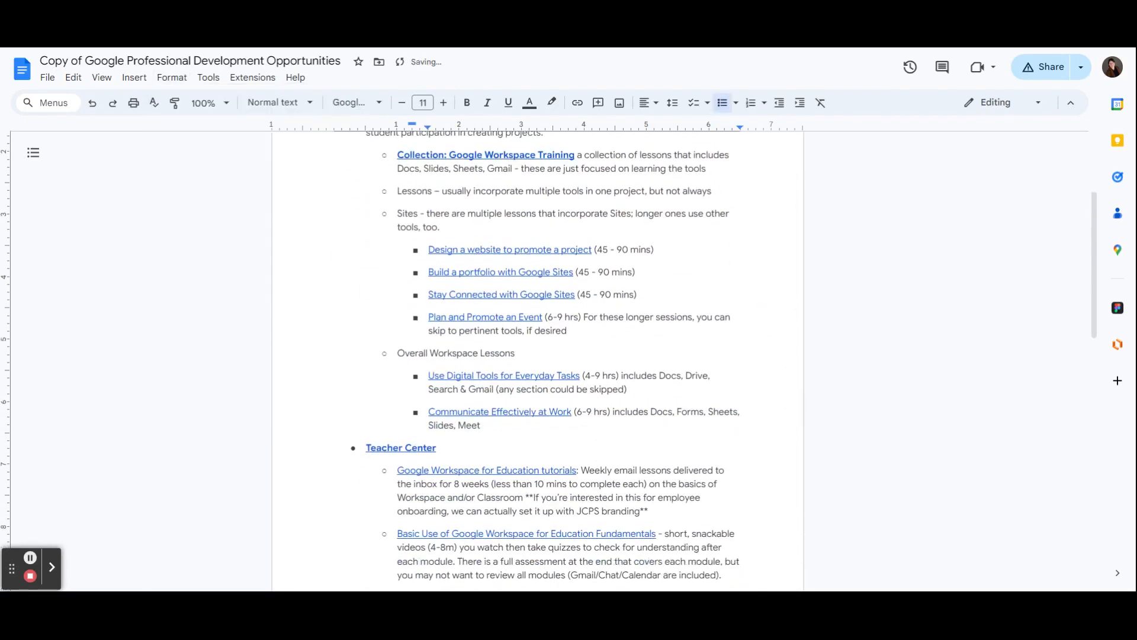
scroll(537, 356, down, 8)
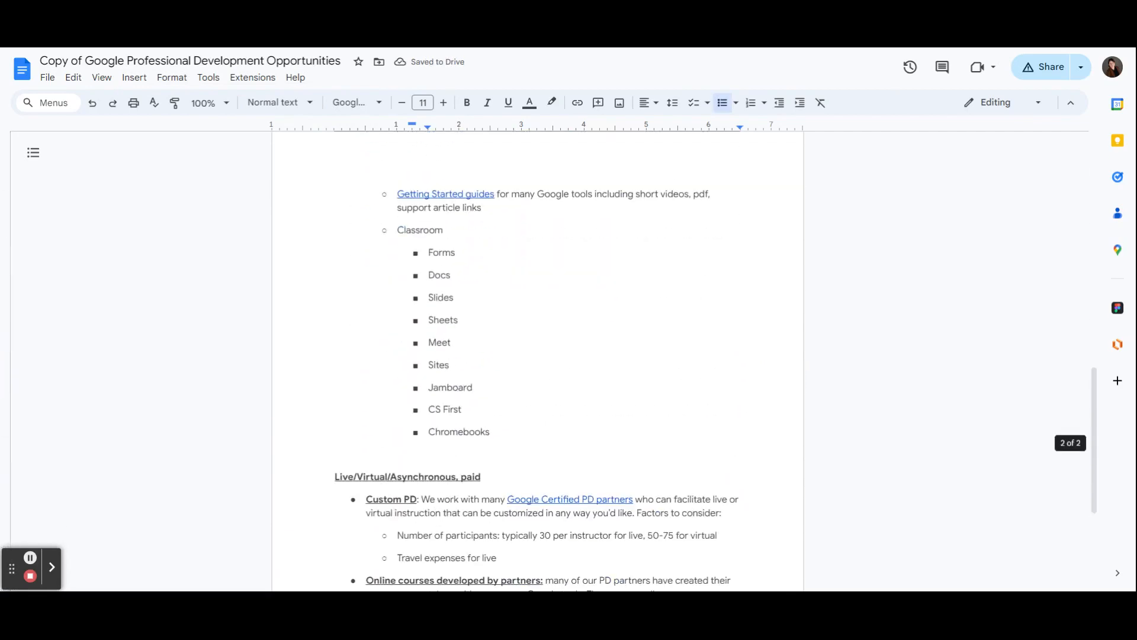
scroll(538, 356, down, 4)
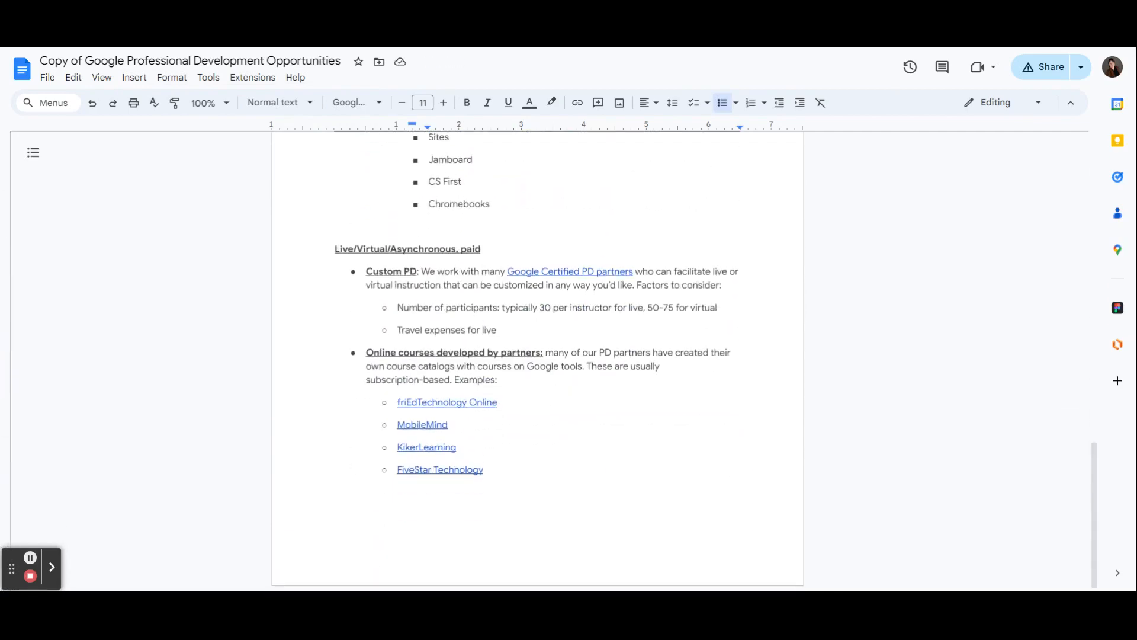
key(ctrl+Home)
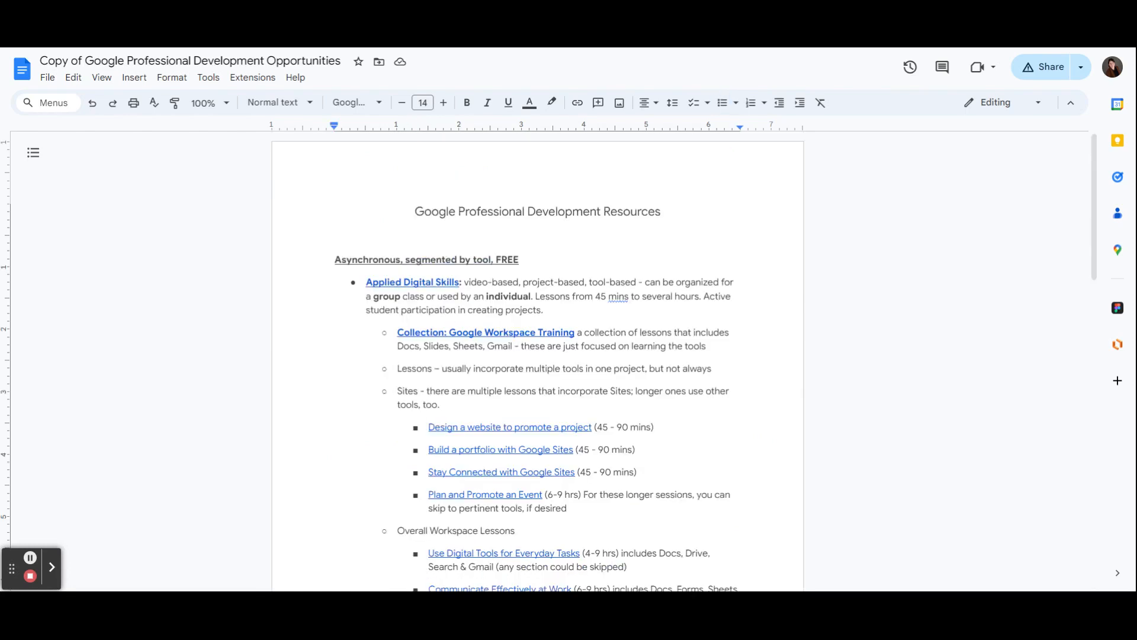
Step: Insert the multicoloured G logo before the title from a web image search for "google" and shrink it to about 1.75 inches wide
click(134, 82)
mouse_move(157, 100)
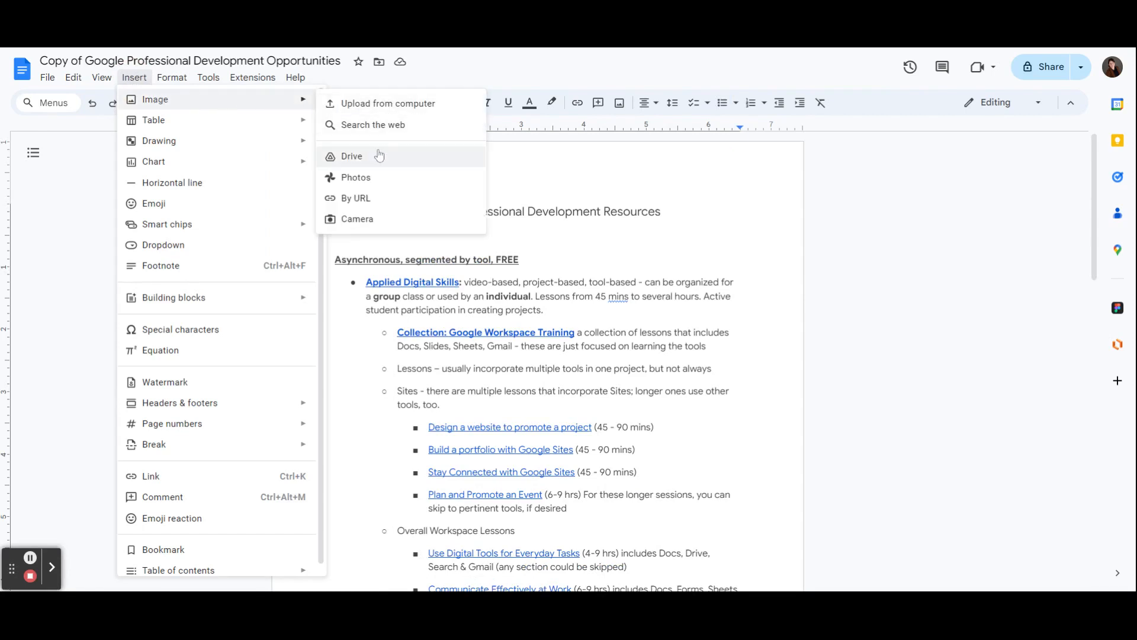
click(375, 125)
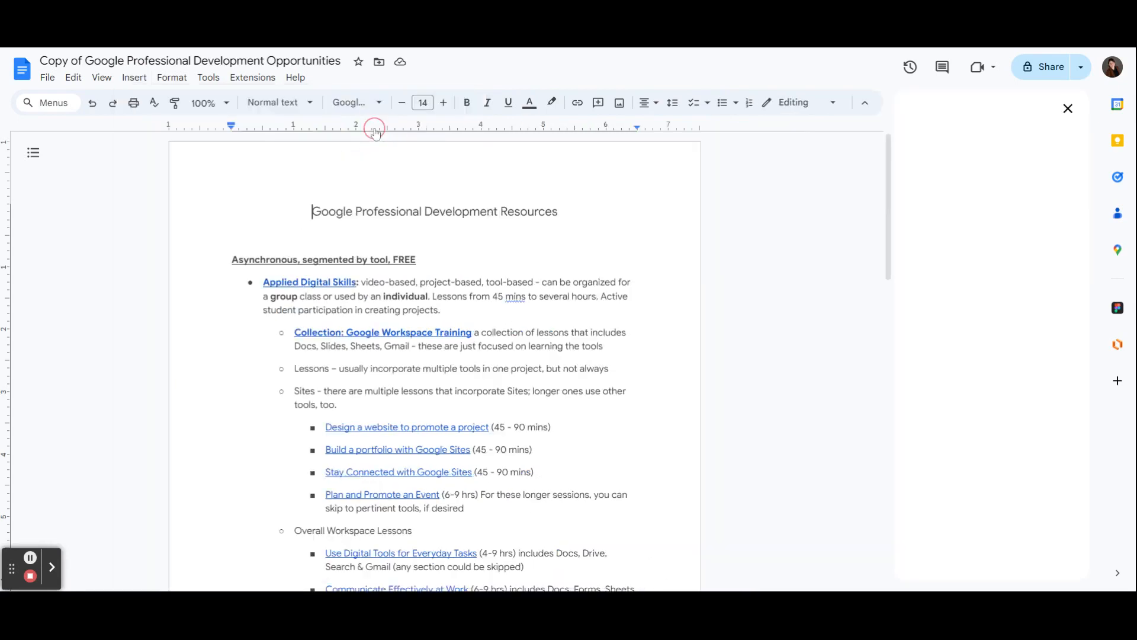
text(google)
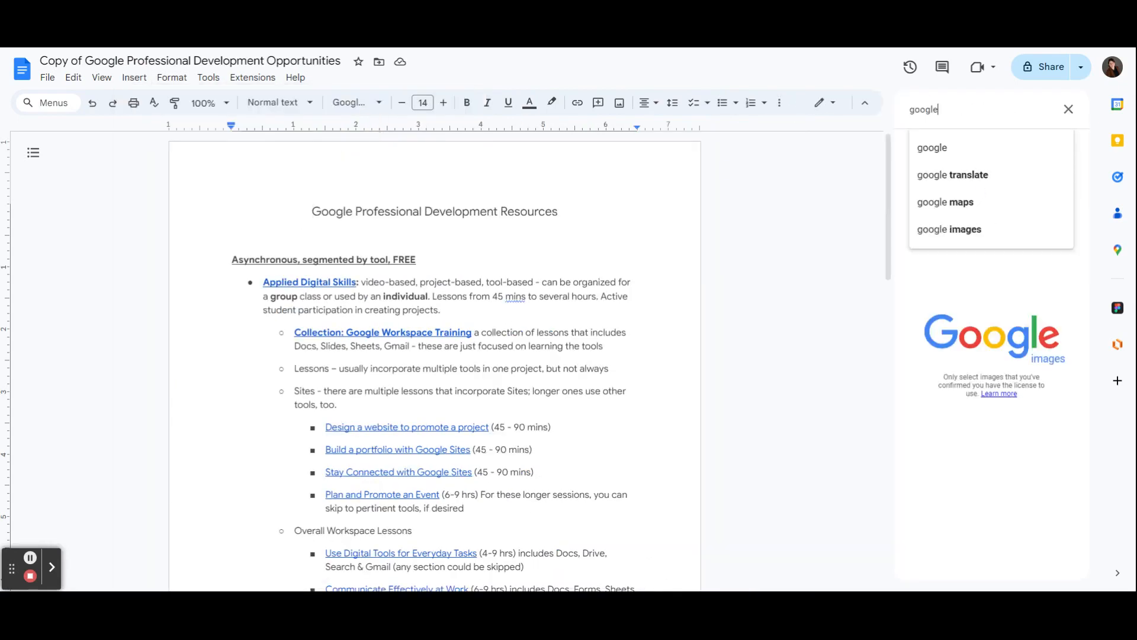
key(Return)
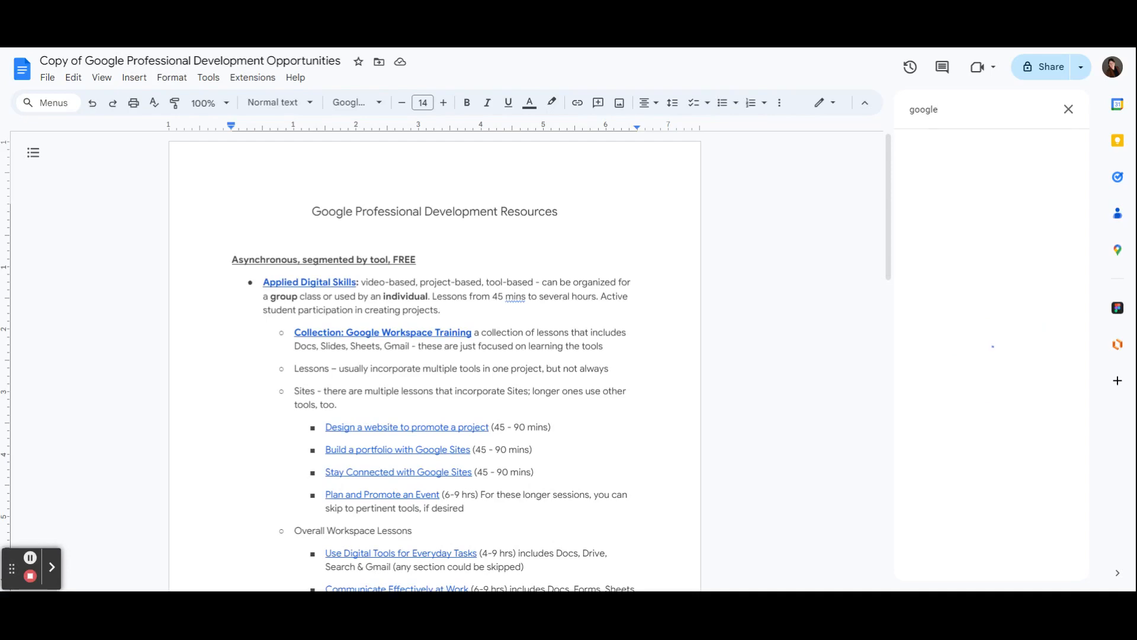
scroll(1021, 339, down, 10)
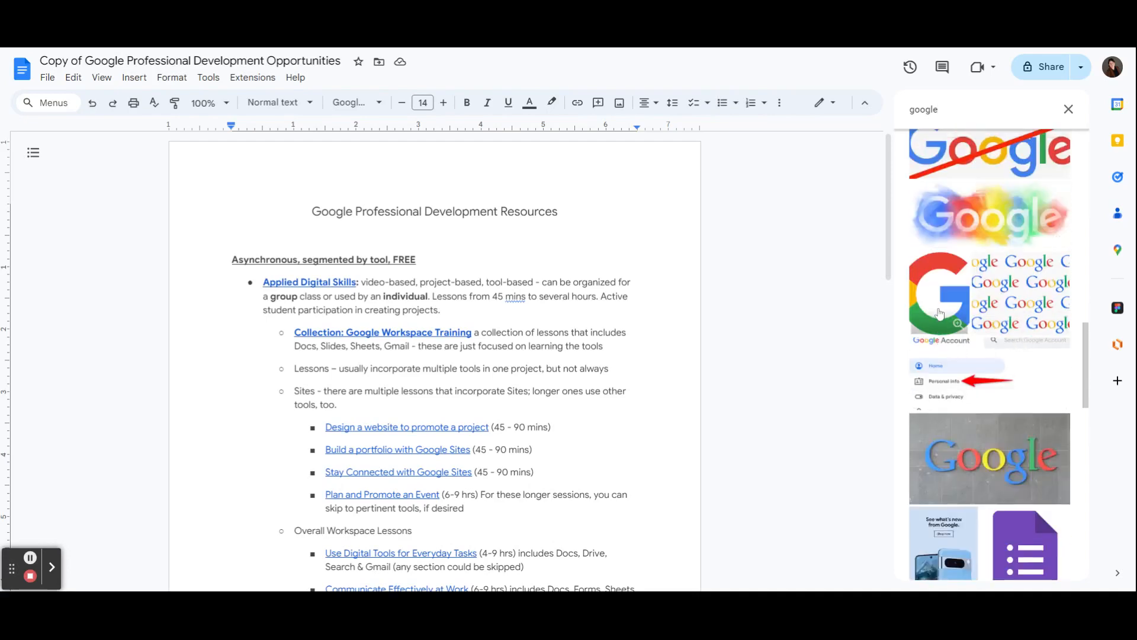
click(938, 306)
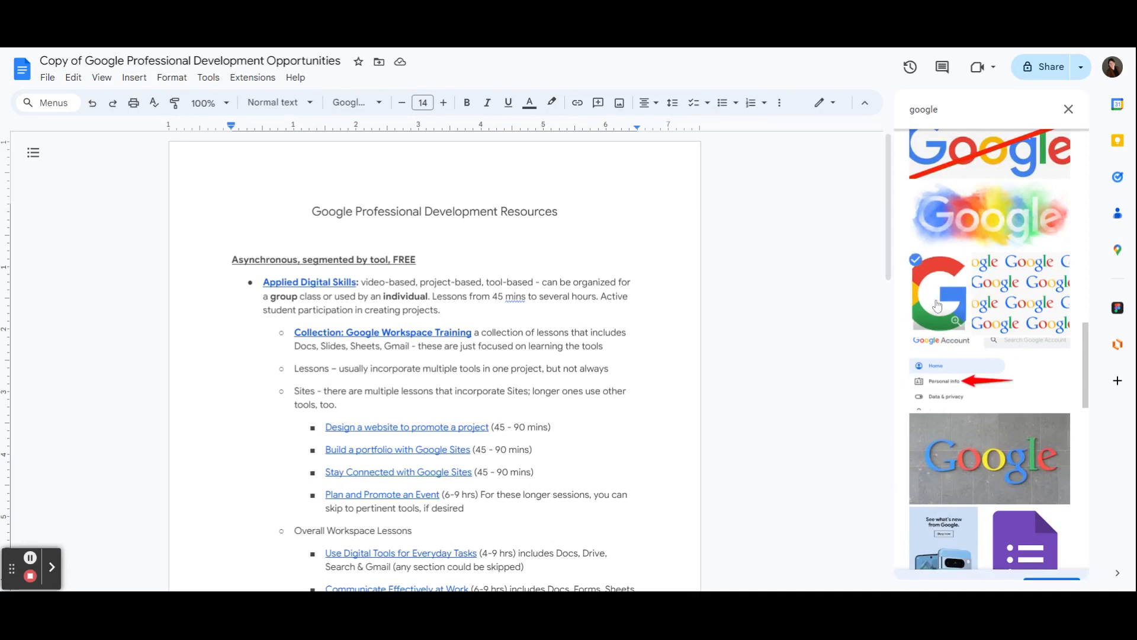
click(1051, 560)
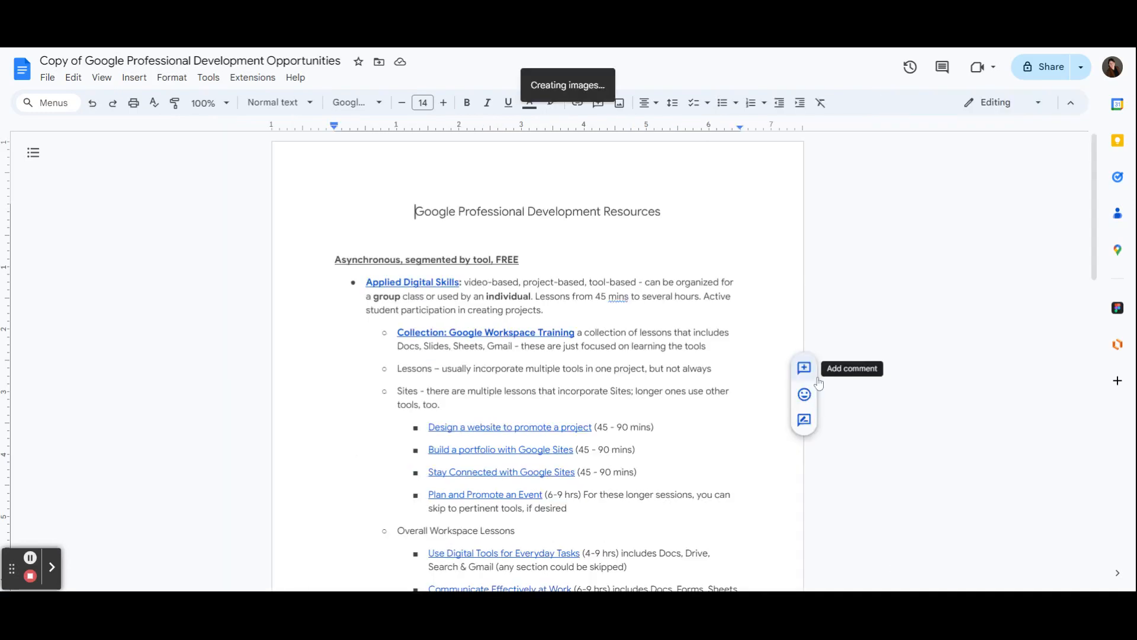
click(467, 409)
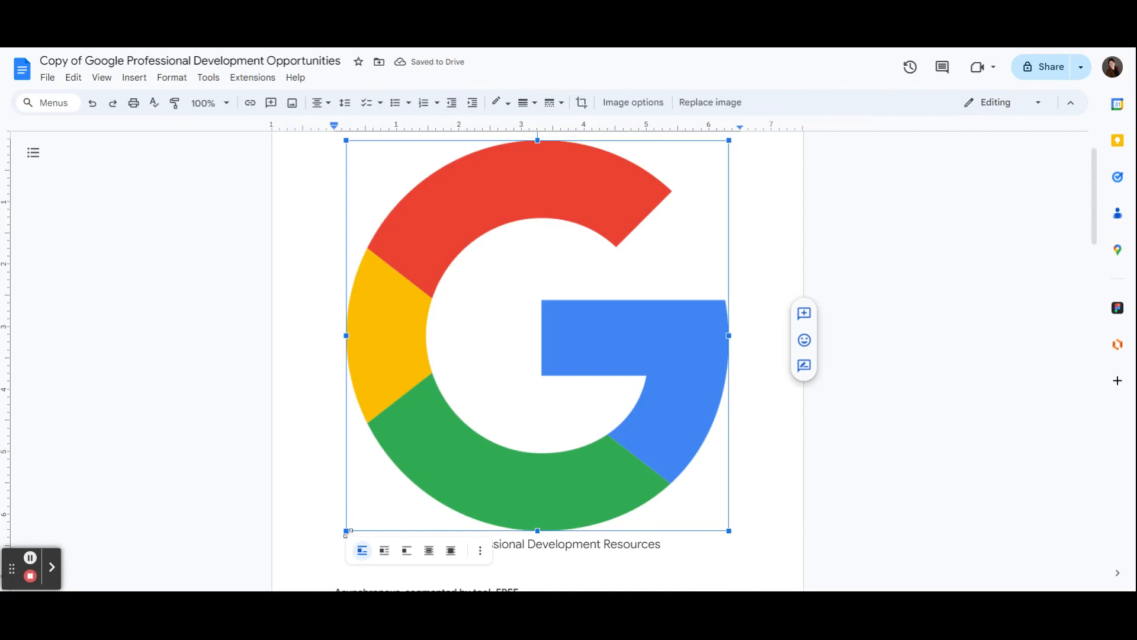
drag(347, 530, 648, 255)
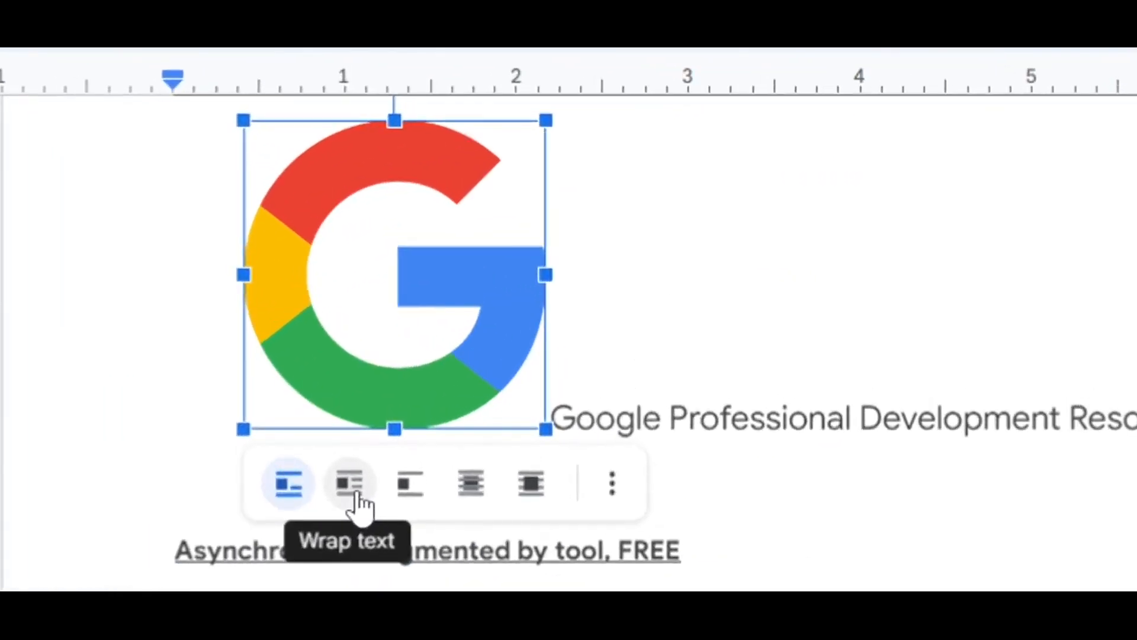
Step: Wrap the document text around the G logo and reposition the logo on the page
click(357, 498)
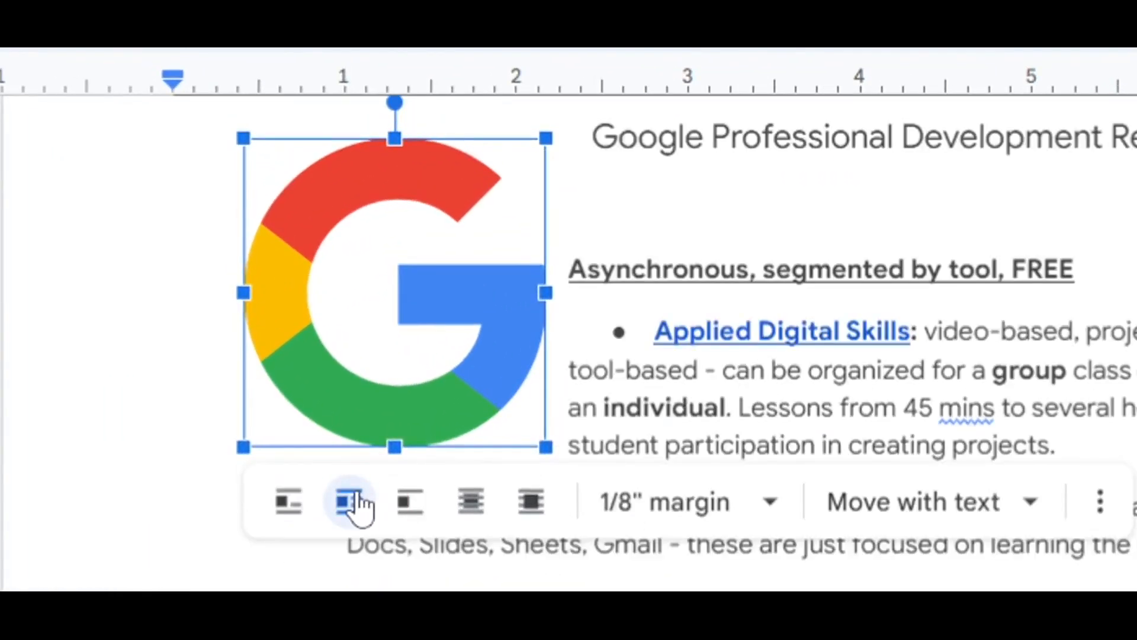
drag(389, 307, 1136, 635)
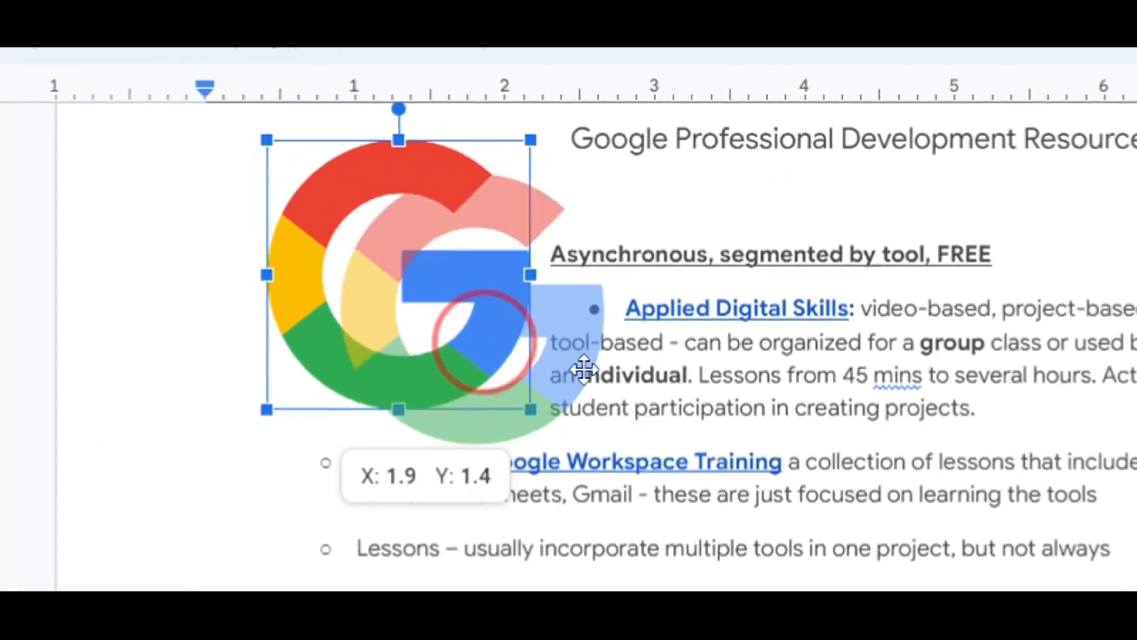
drag(696, 326, 696, 326)
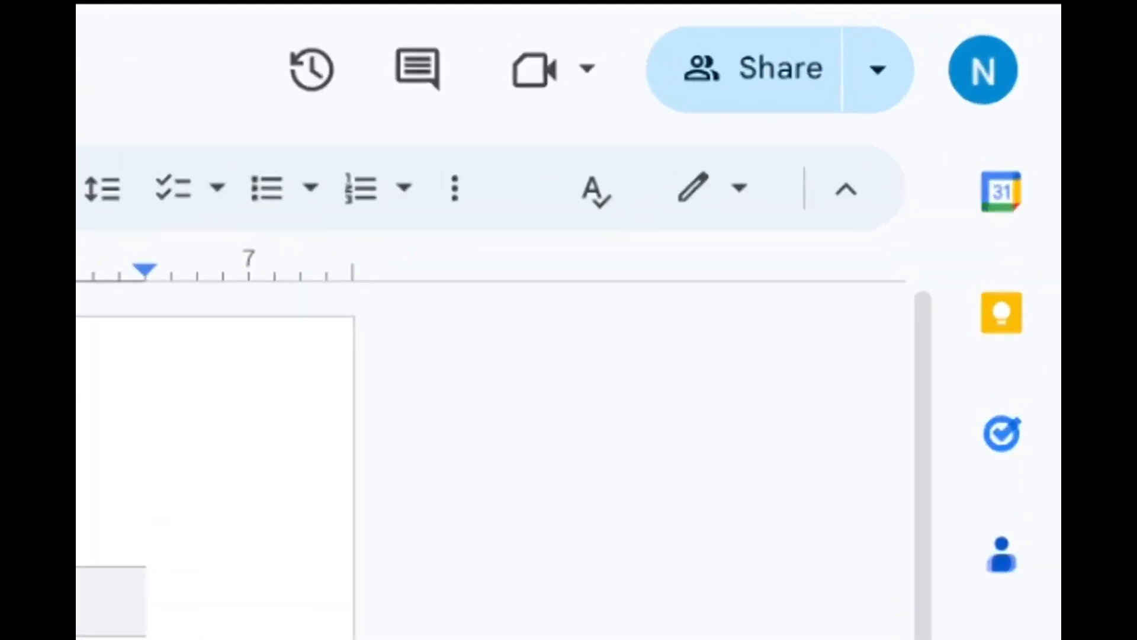
Step: In the Geology Project document's version history, compare the January 22 versions and expand the 7:20 AM entry into its individual versions
click(312, 71)
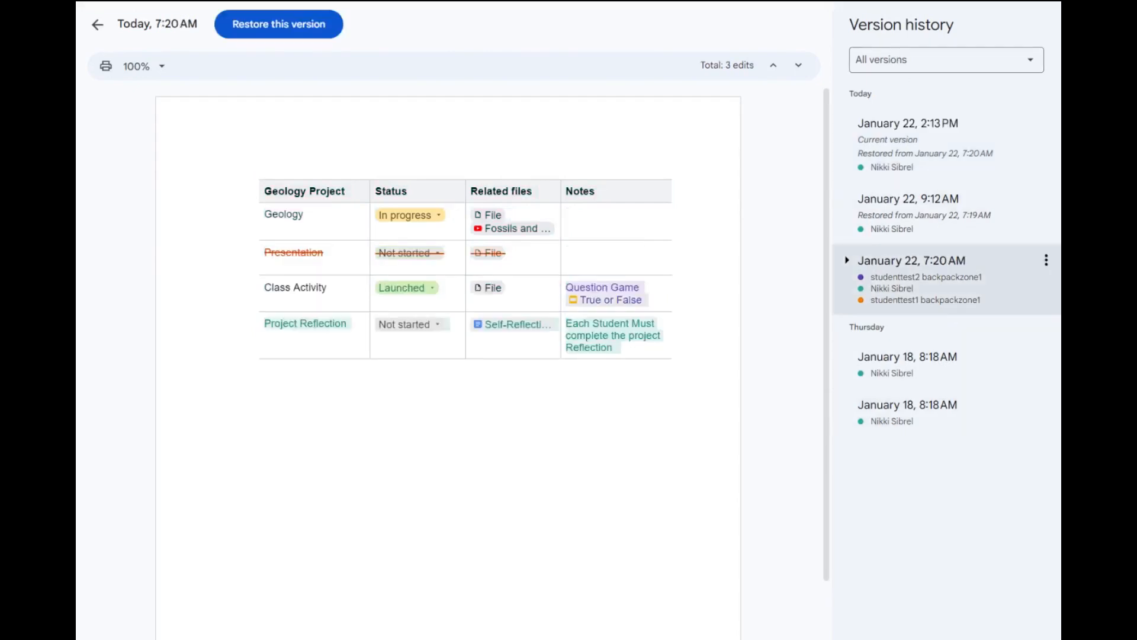
click(933, 234)
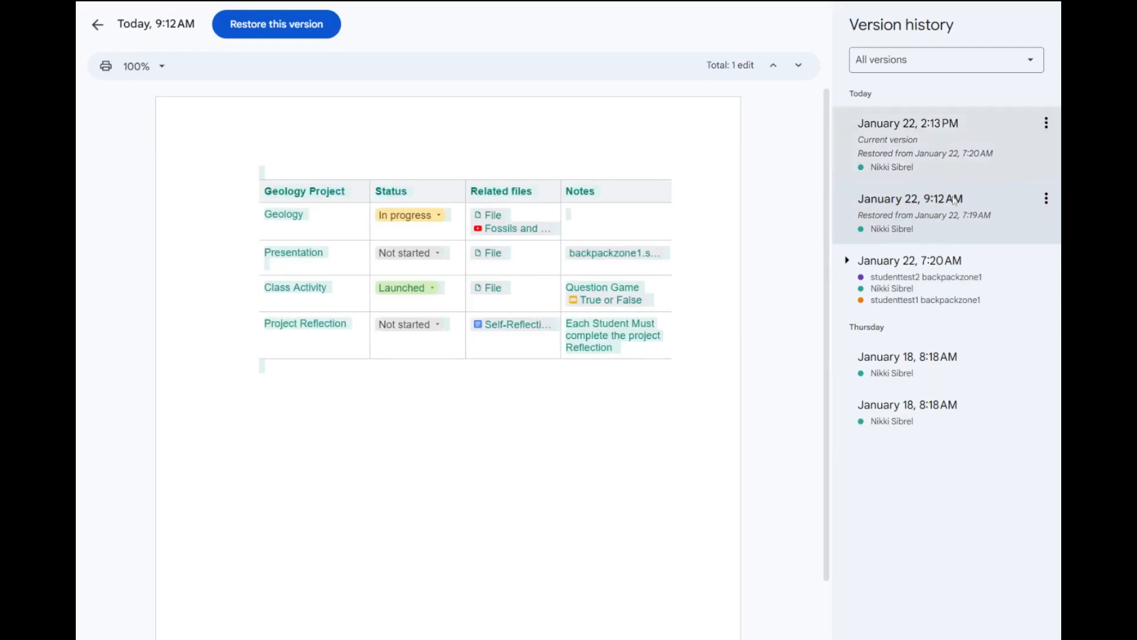
click(950, 144)
click(944, 302)
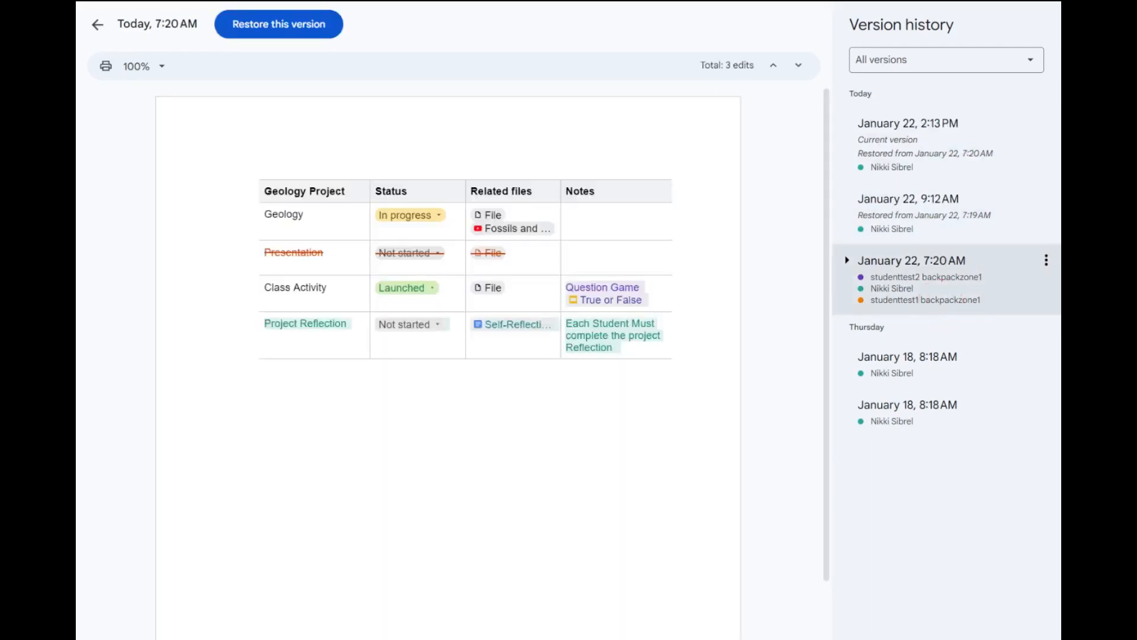
click(847, 261)
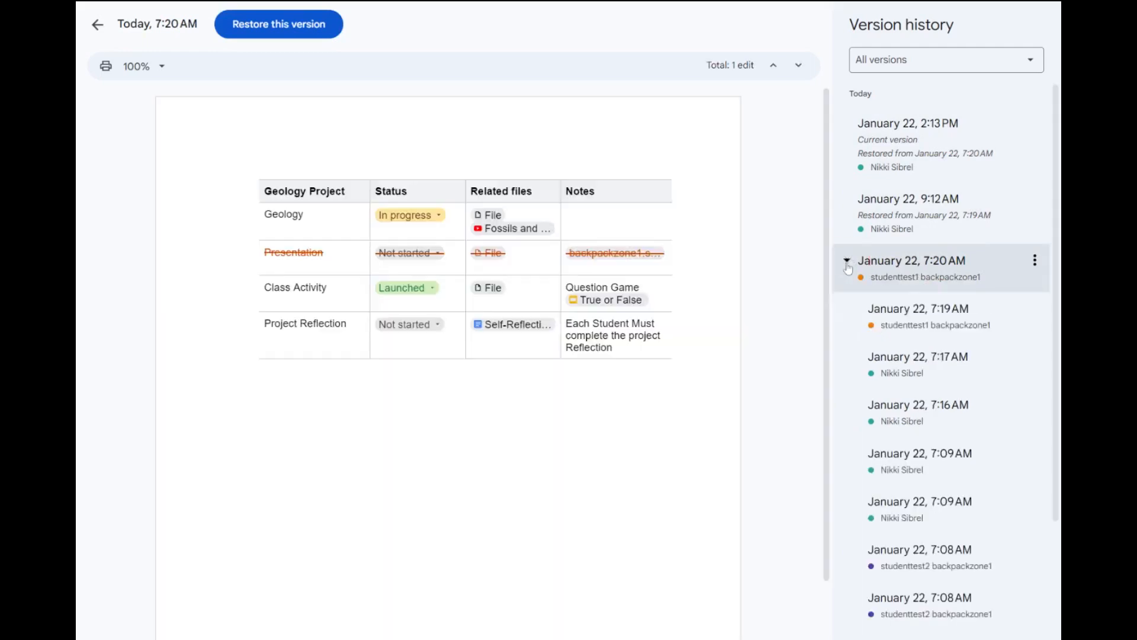
scroll(911, 268, down, 3)
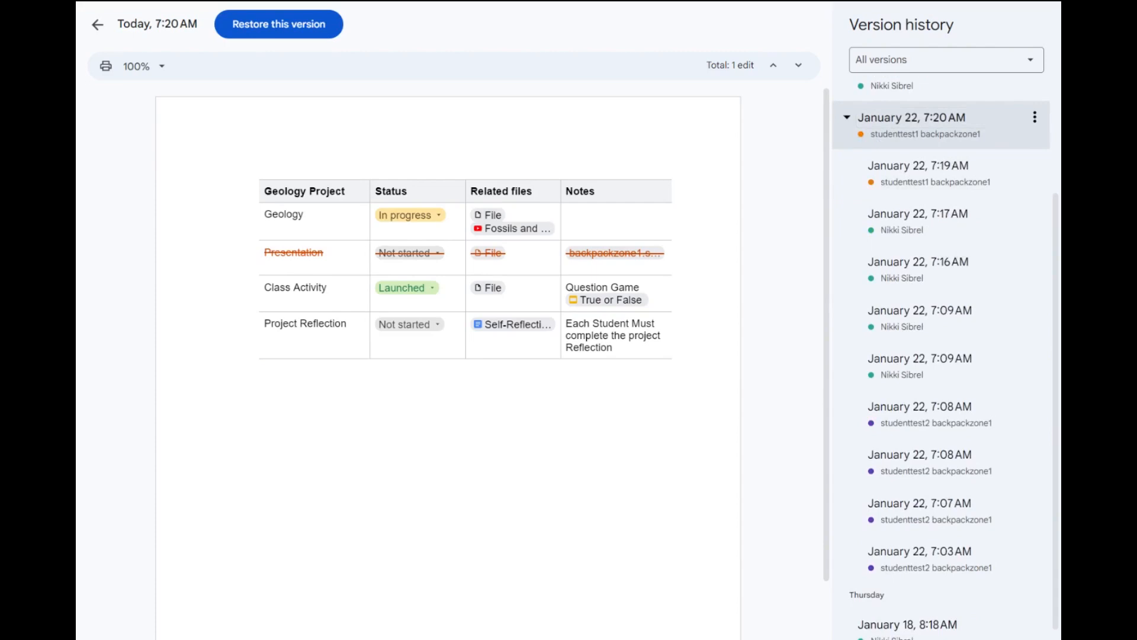
Step: Examine the edits in the January 22 versions from 7:16 AM, 7:17 AM, 7:08 AM and 7:07 AM, including the linked file and person chips
click(941, 264)
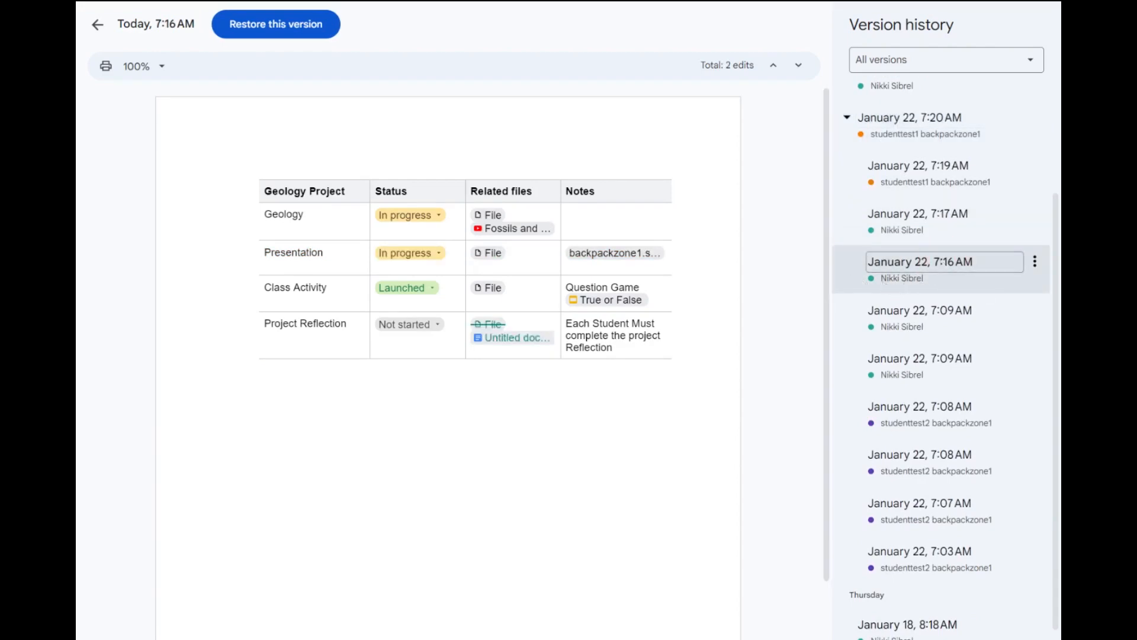
mouse_move(536, 340)
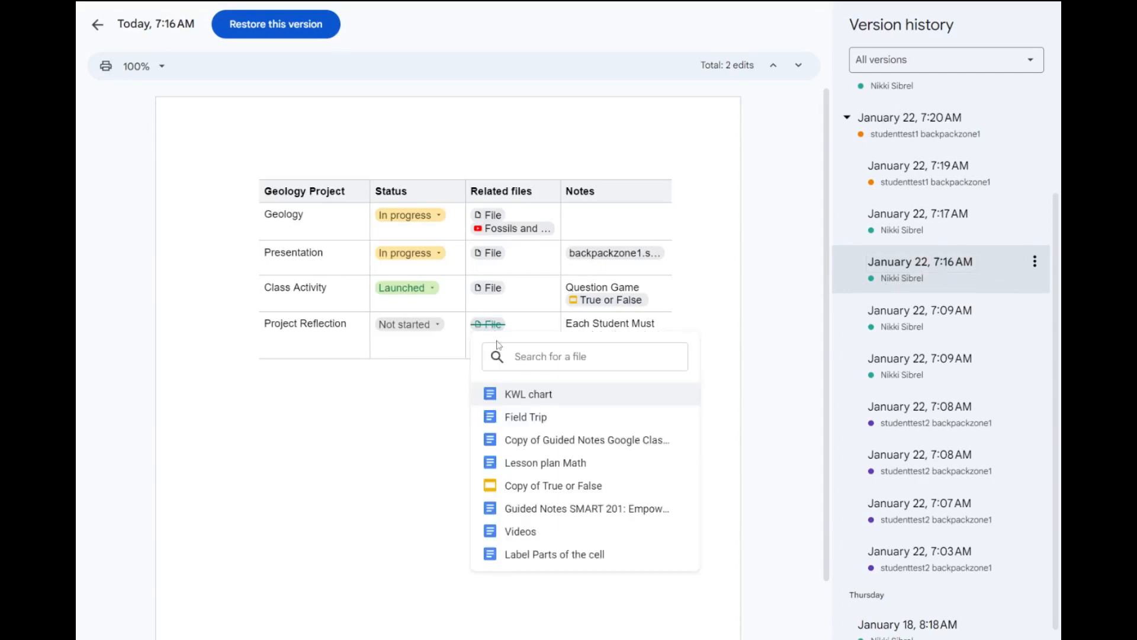
click(918, 217)
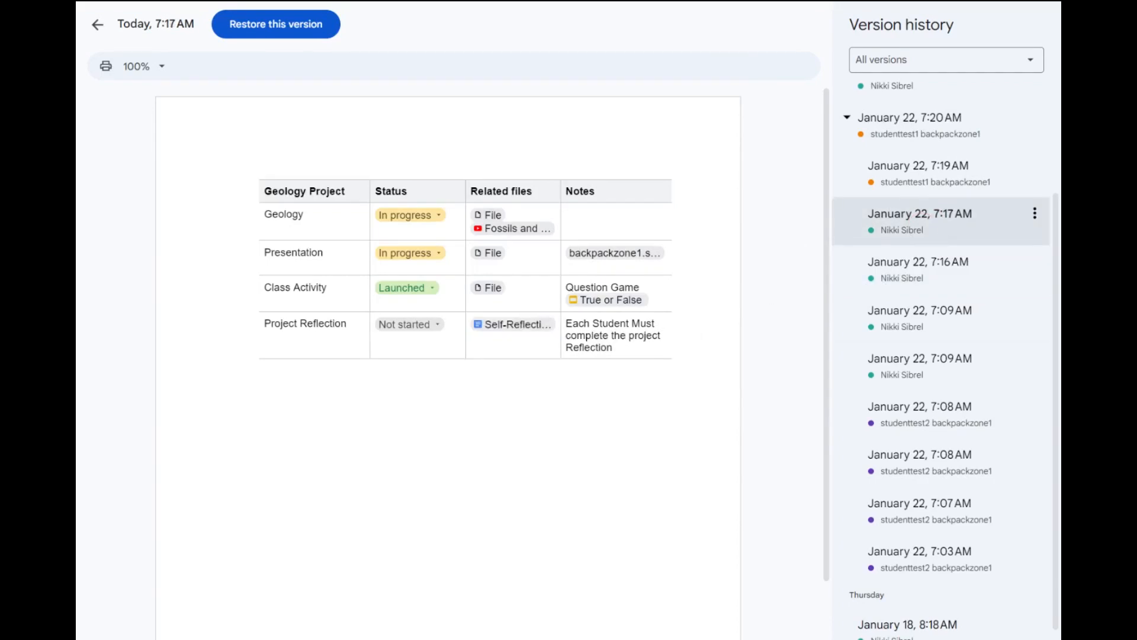
click(877, 425)
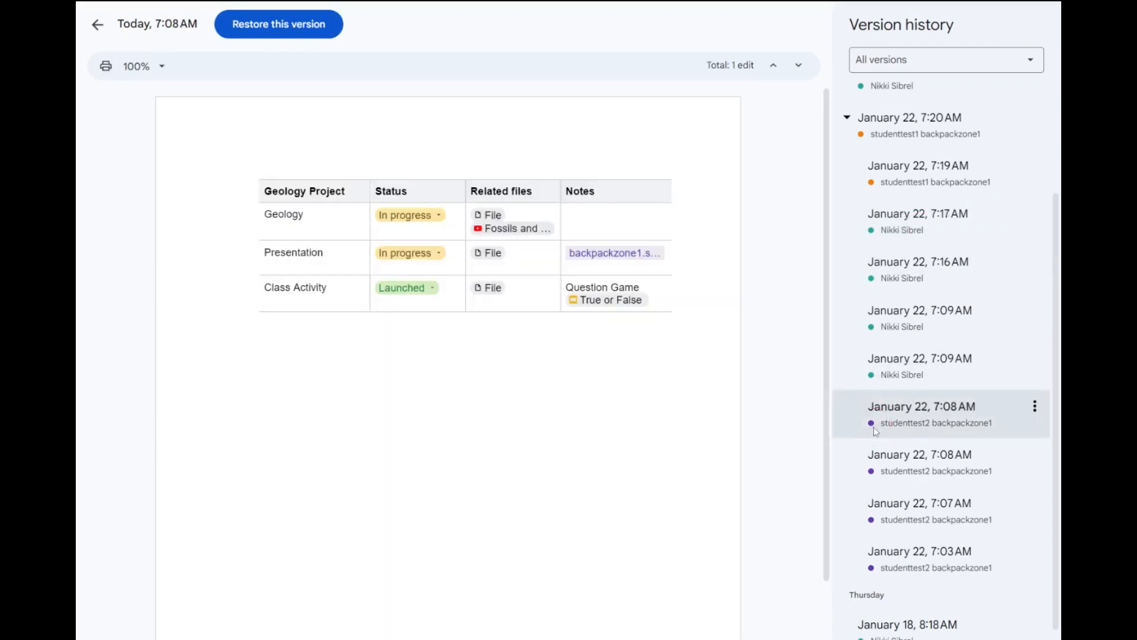
mouse_move(609, 259)
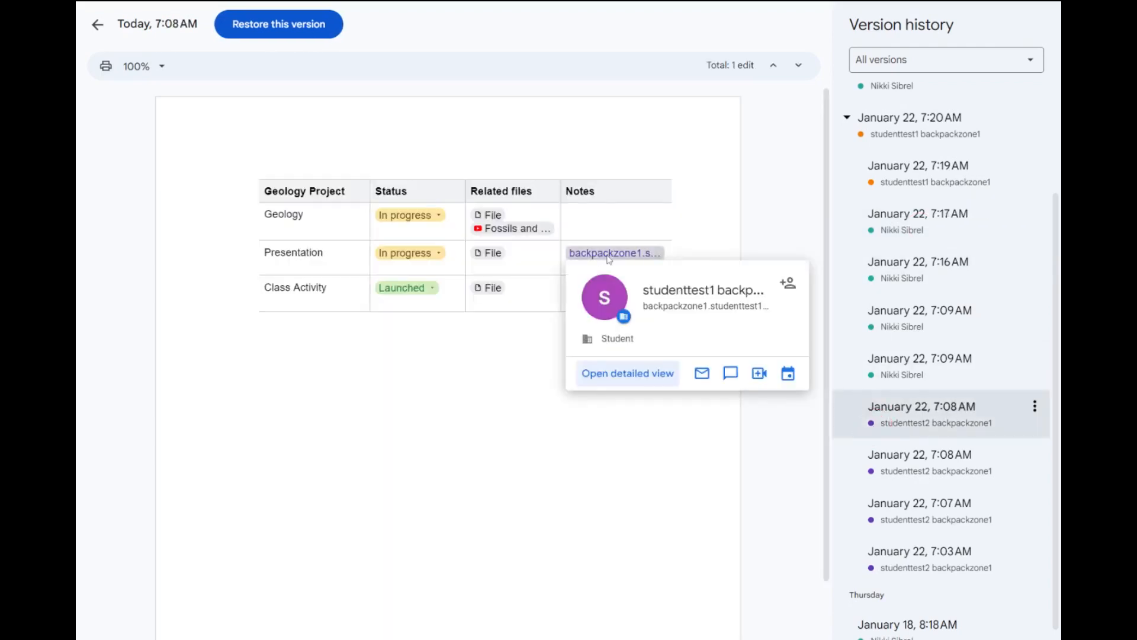
click(903, 503)
mouse_move(609, 303)
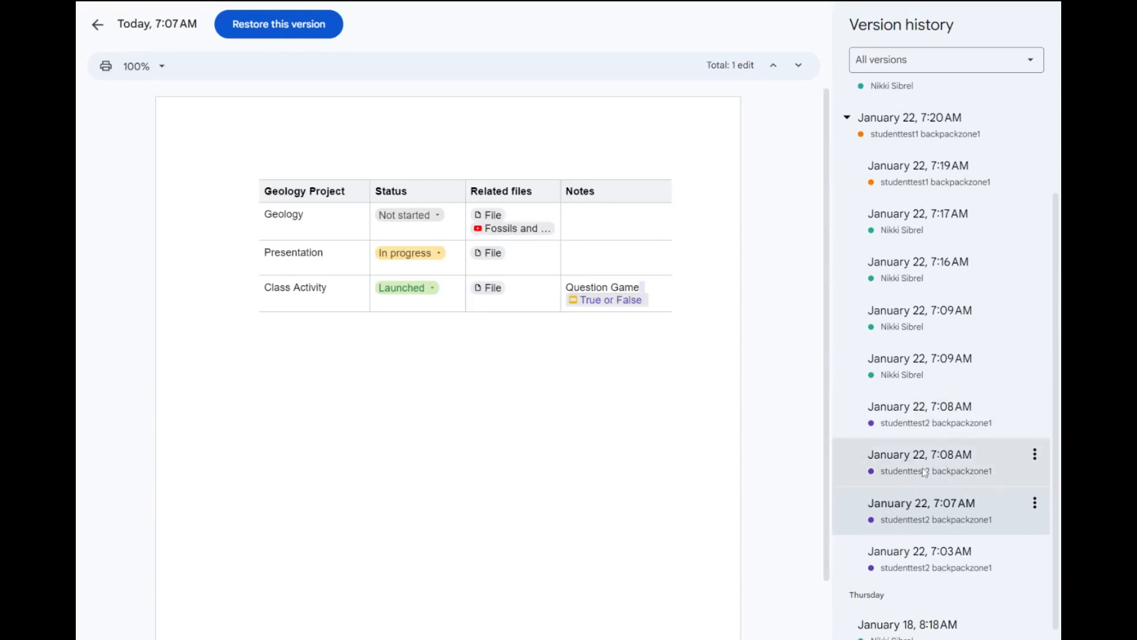
Step: View the January 22, 7:03 AM version and restore the Geology Project document to the January 22, 9:12 AM version
click(921, 553)
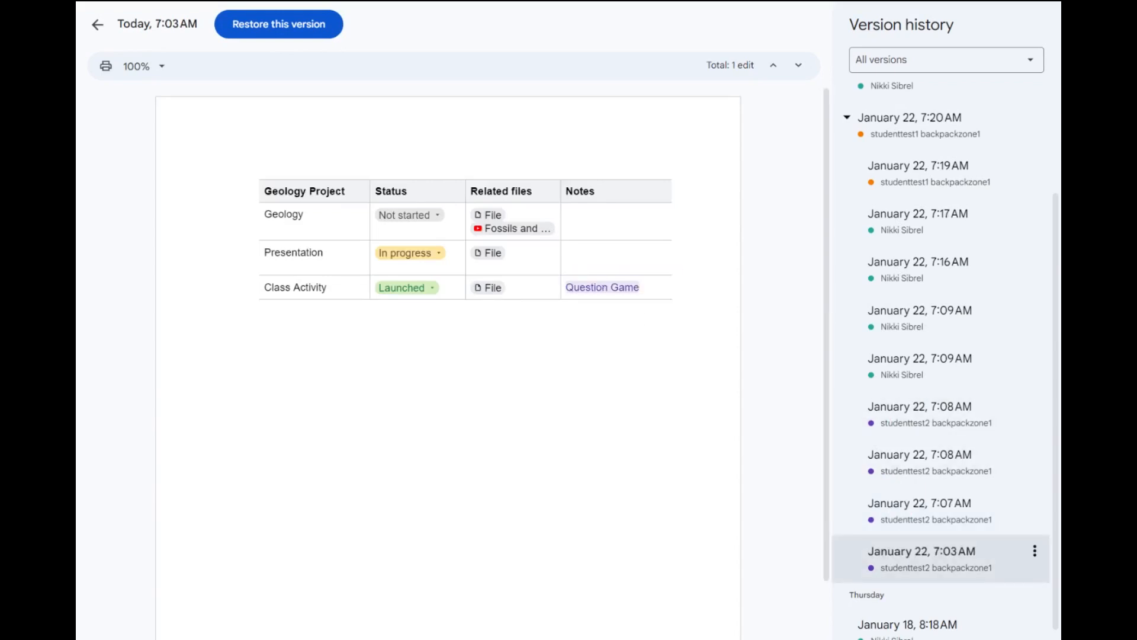
scroll(915, 623, up, 3)
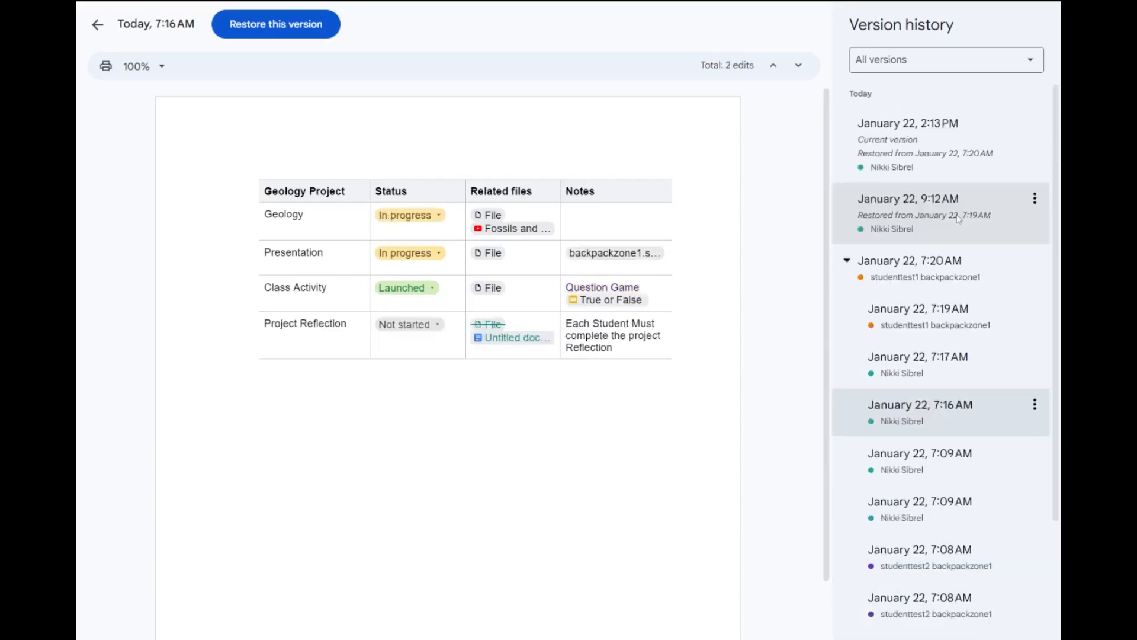
click(954, 205)
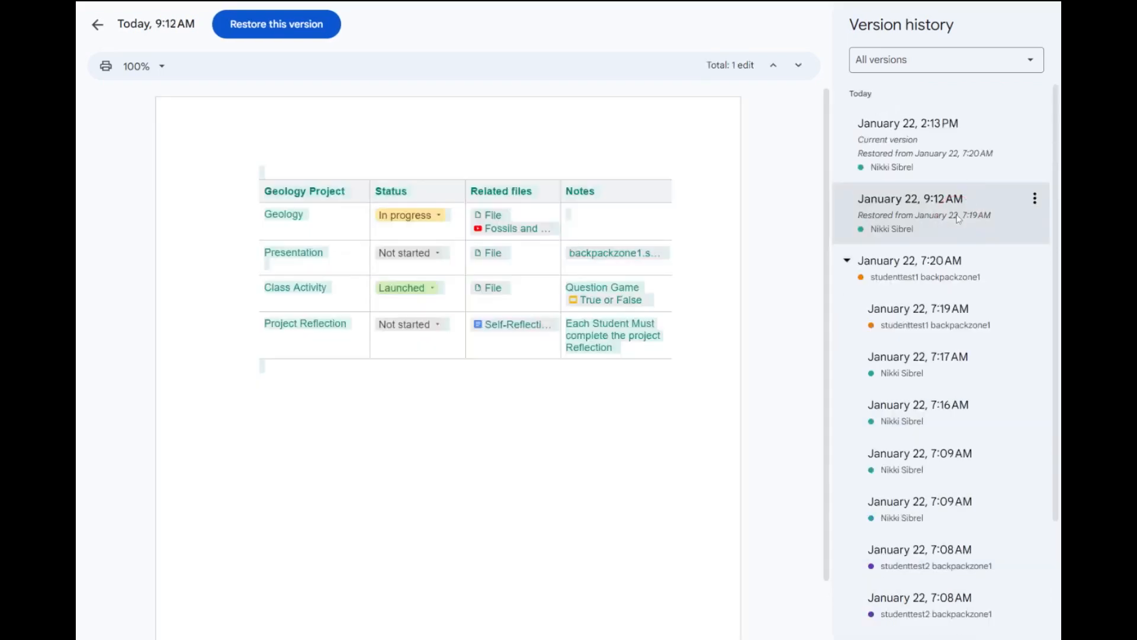
click(1035, 199)
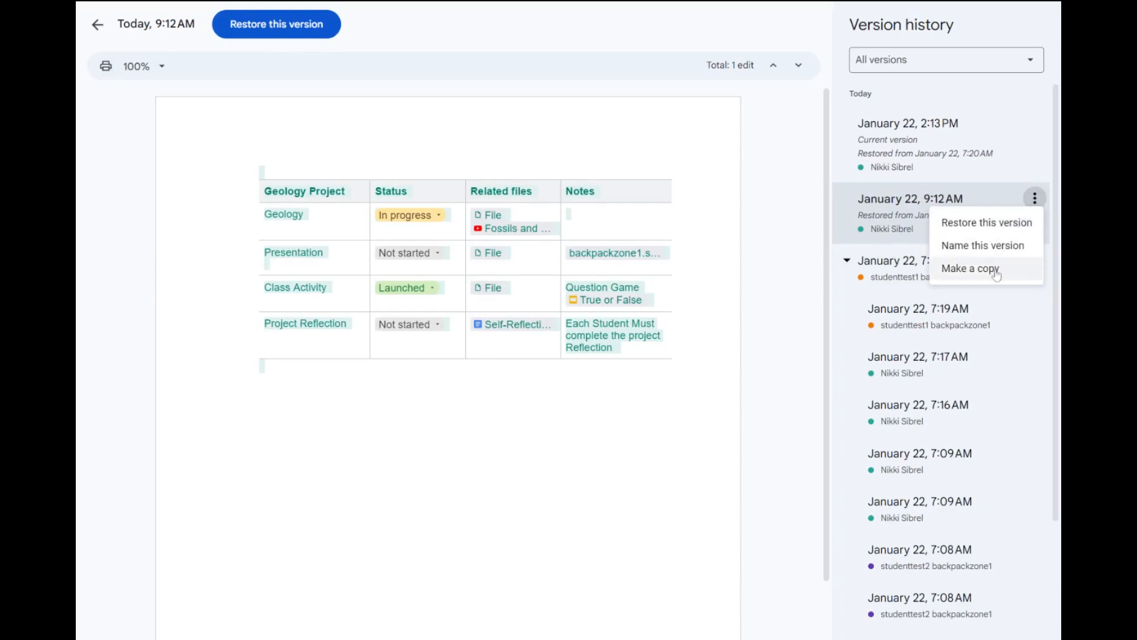
click(999, 224)
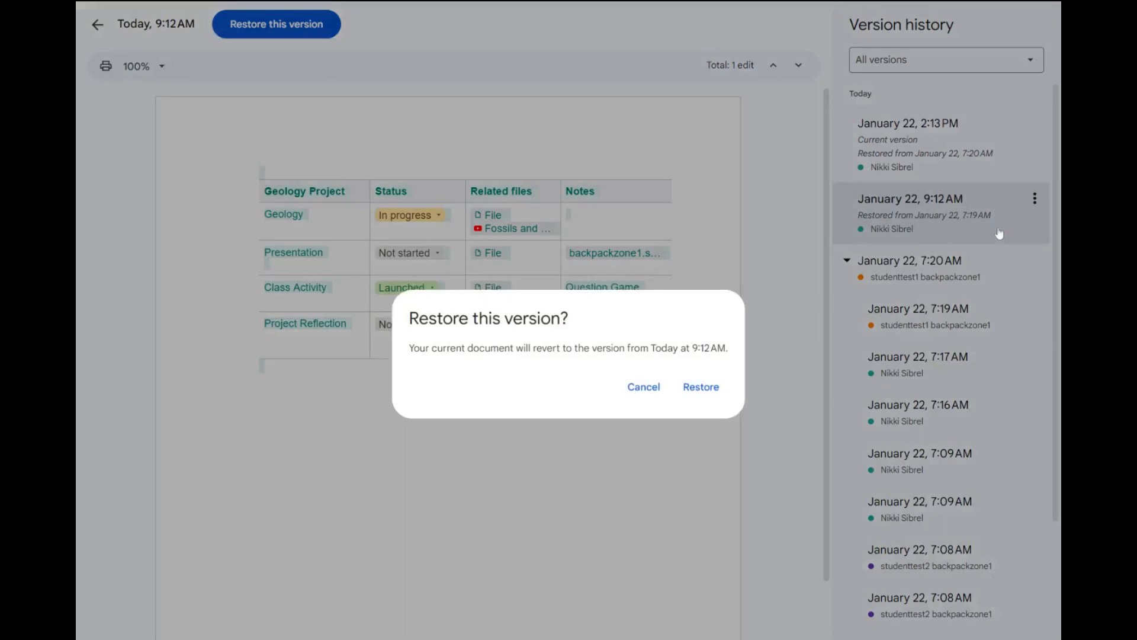
click(681, 392)
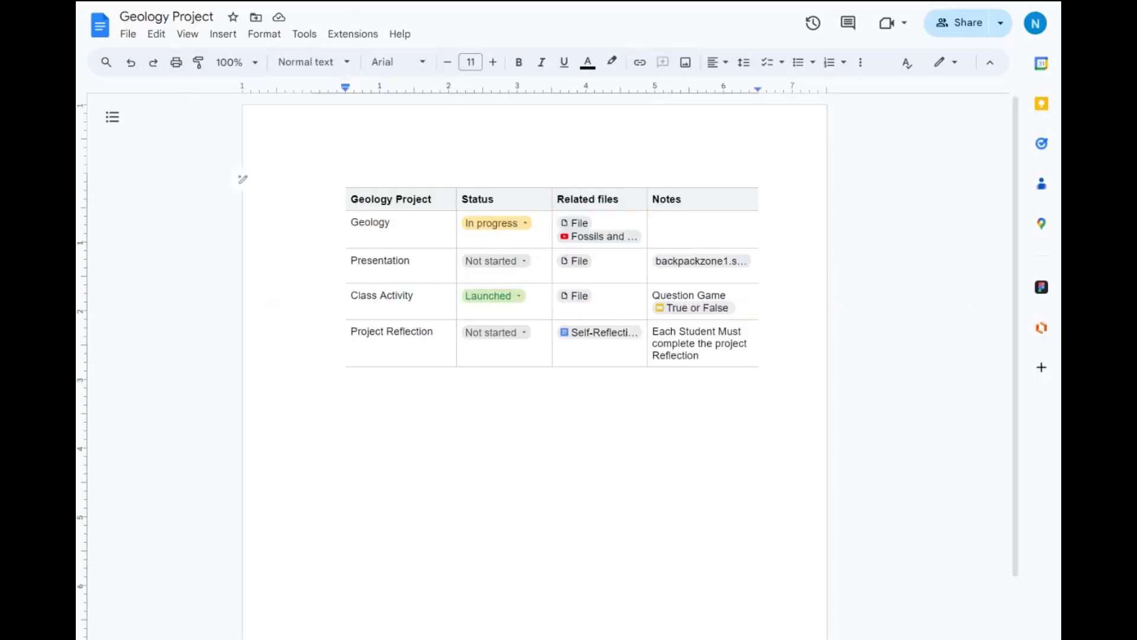
Step: Set the Geology Project's general access to Jefferson County Public Schools with the Commenter role and copy the sharing link
click(955, 23)
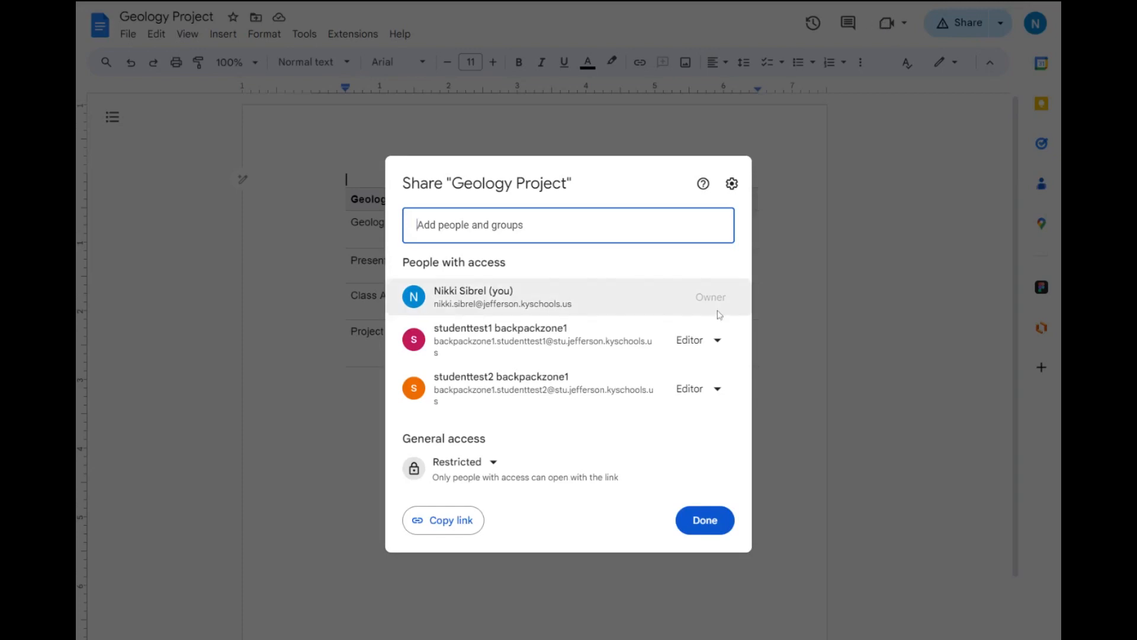
click(718, 340)
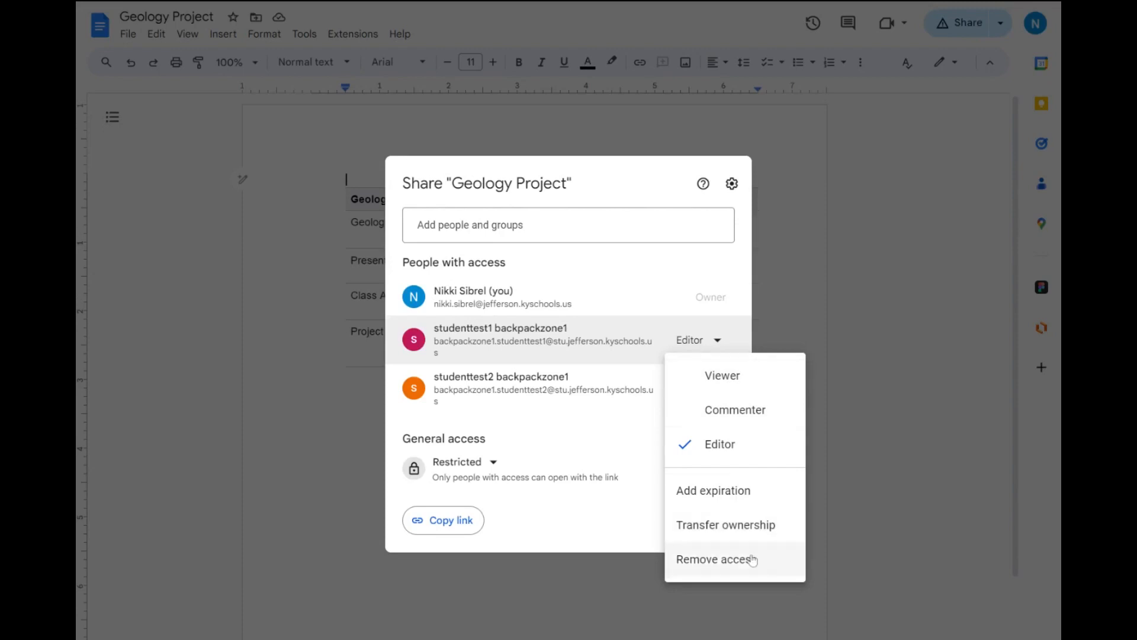
click(596, 175)
click(490, 462)
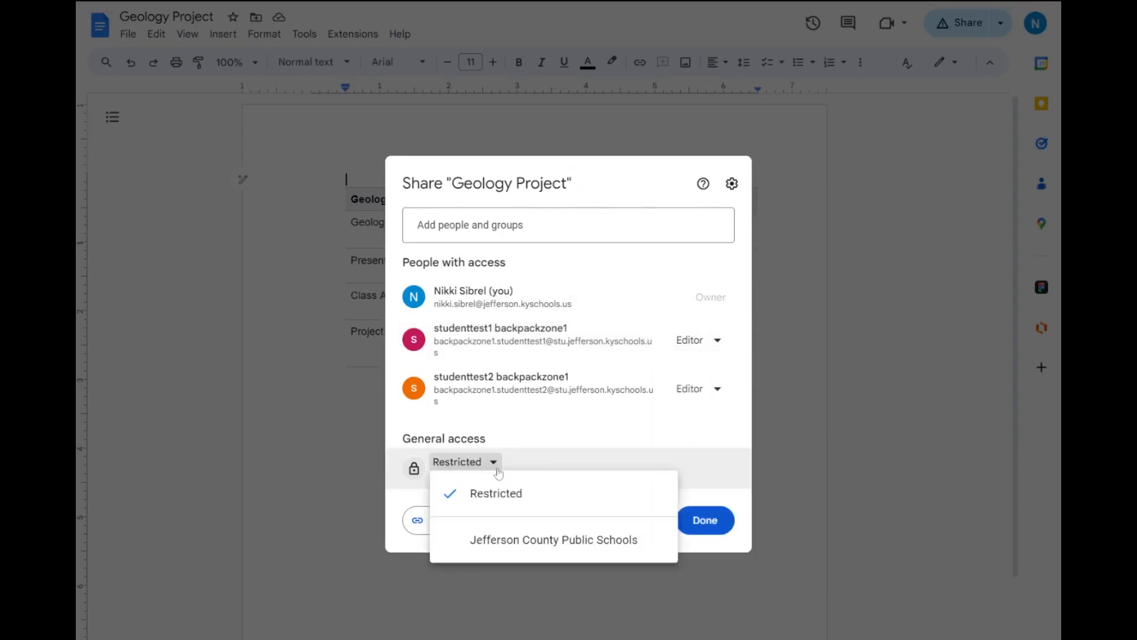
click(560, 552)
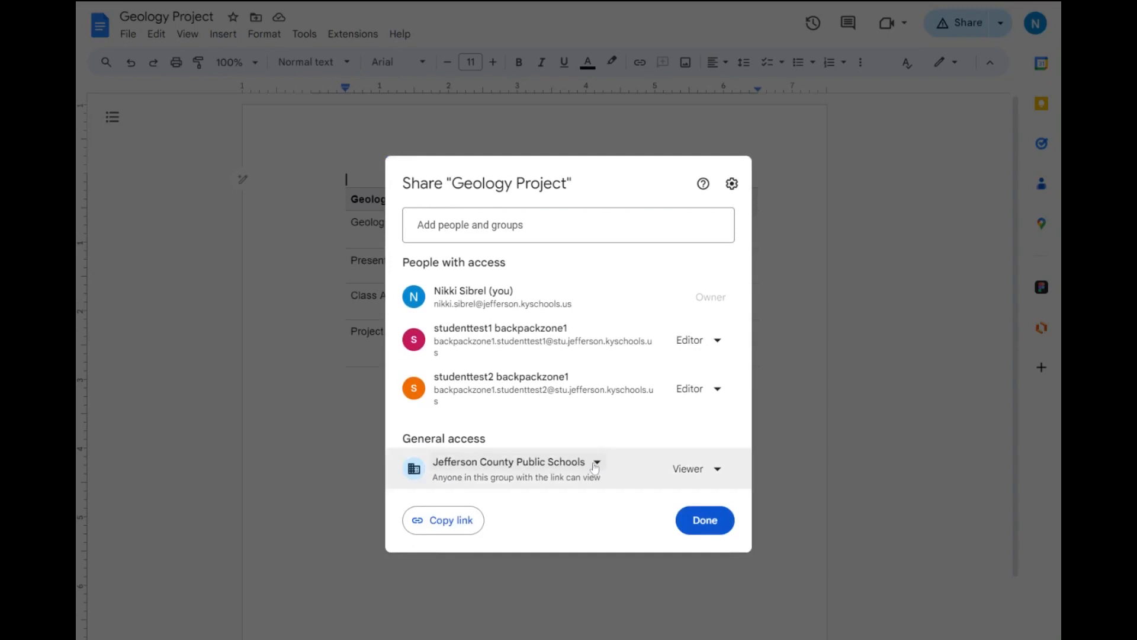
click(674, 474)
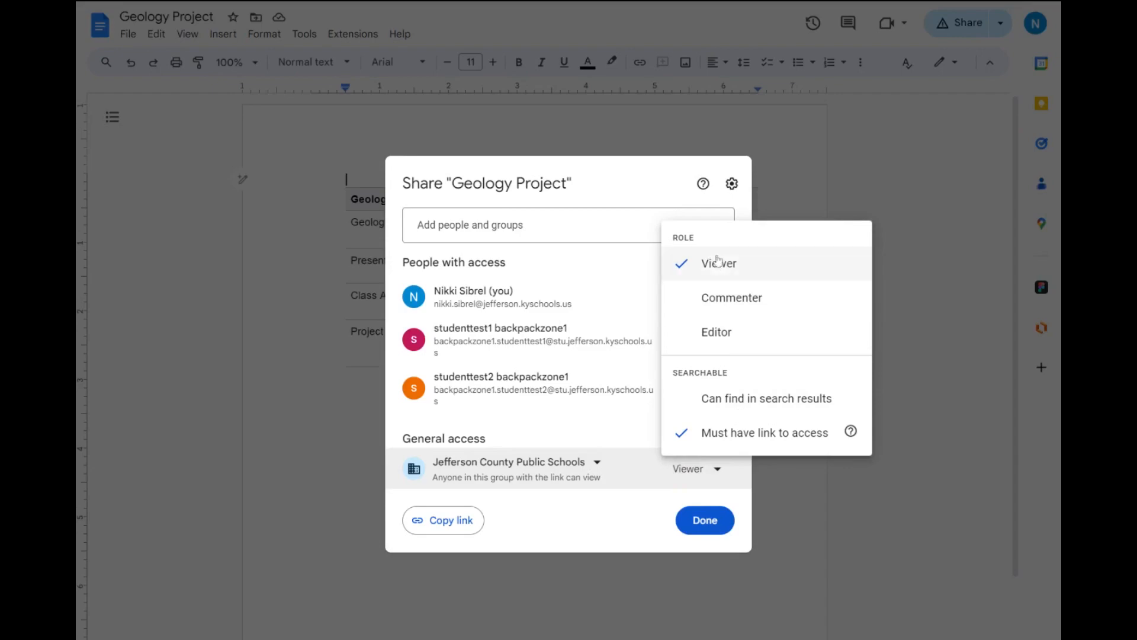
click(732, 298)
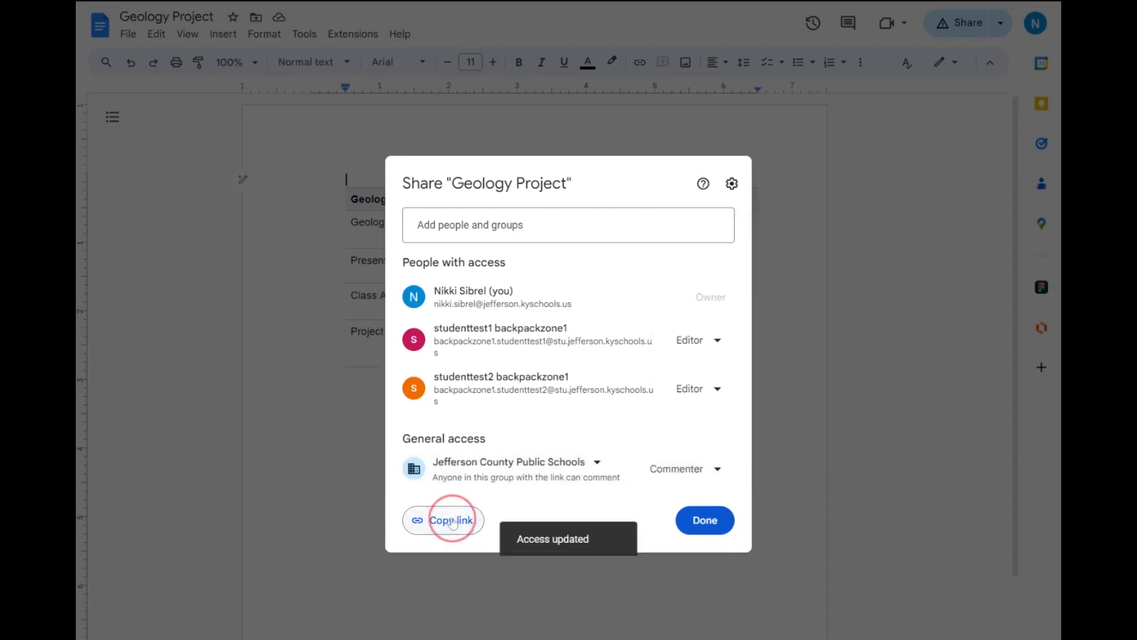
click(451, 521)
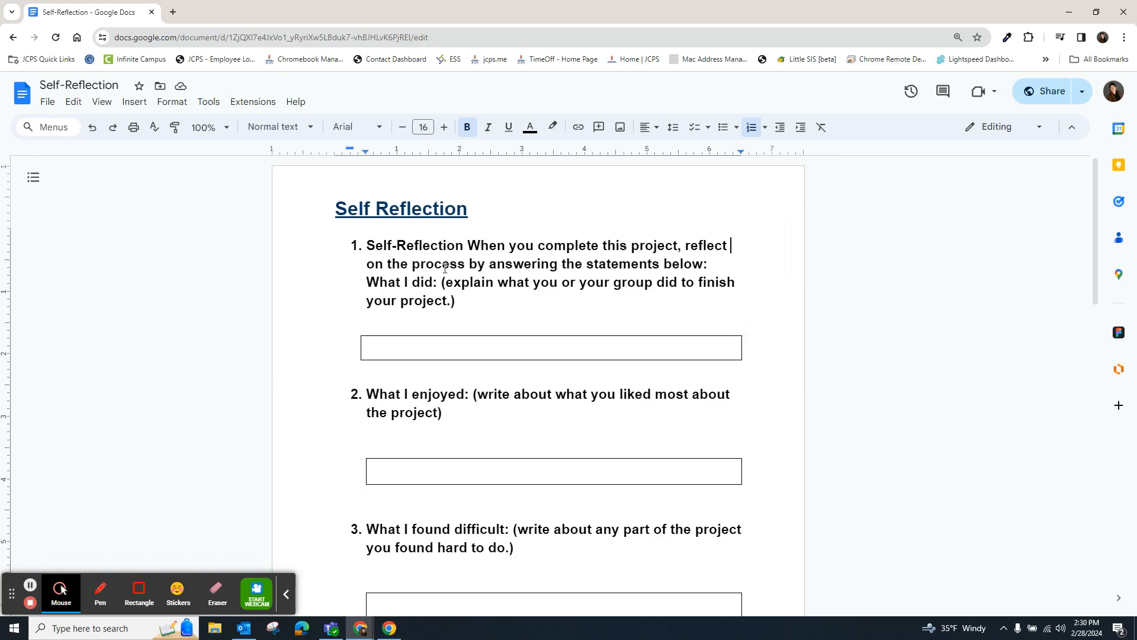
Step: Replace "edit" with "copy" at the end of the Self-Reflection document's web address
click(443, 37)
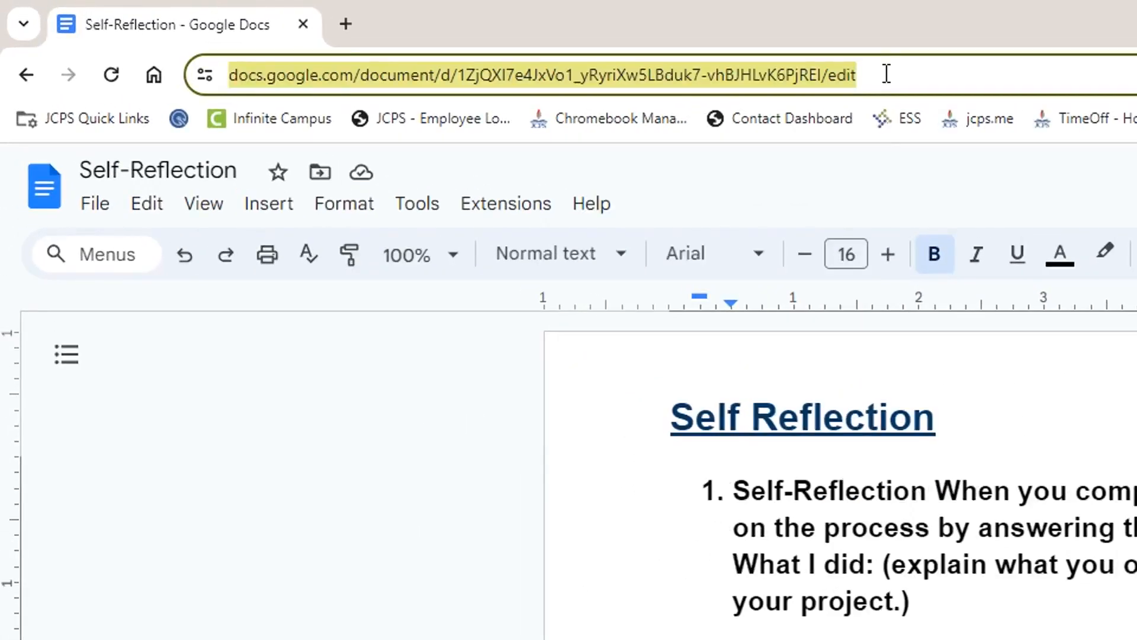
click(886, 74)
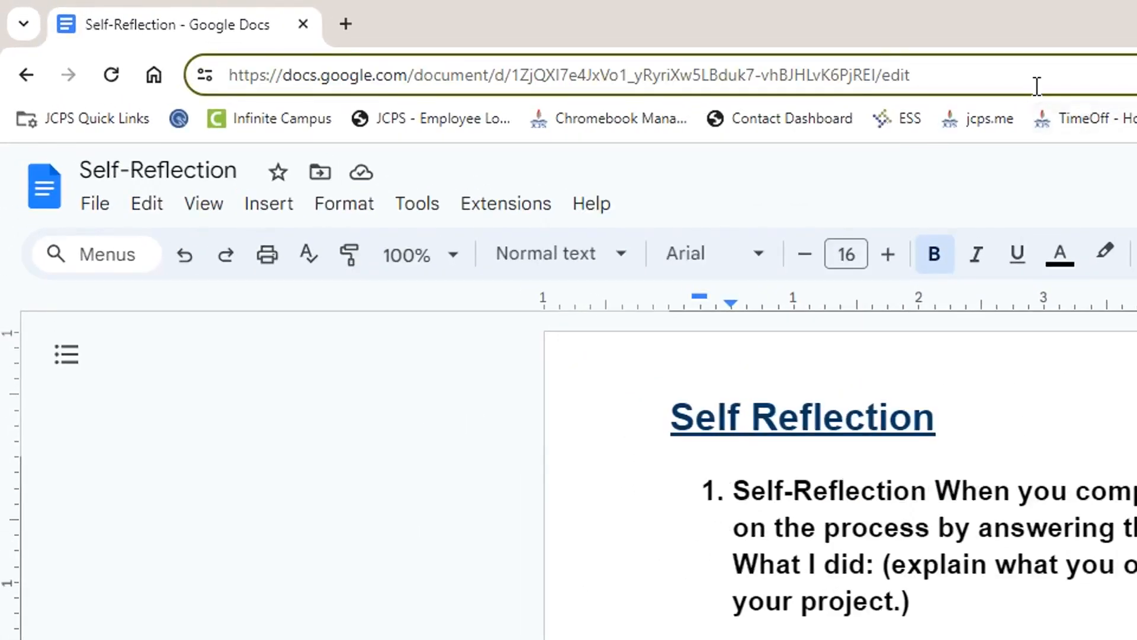
key(BackSpace)
key(BackSpace)
key(BackSpace)
key(BackSpace)
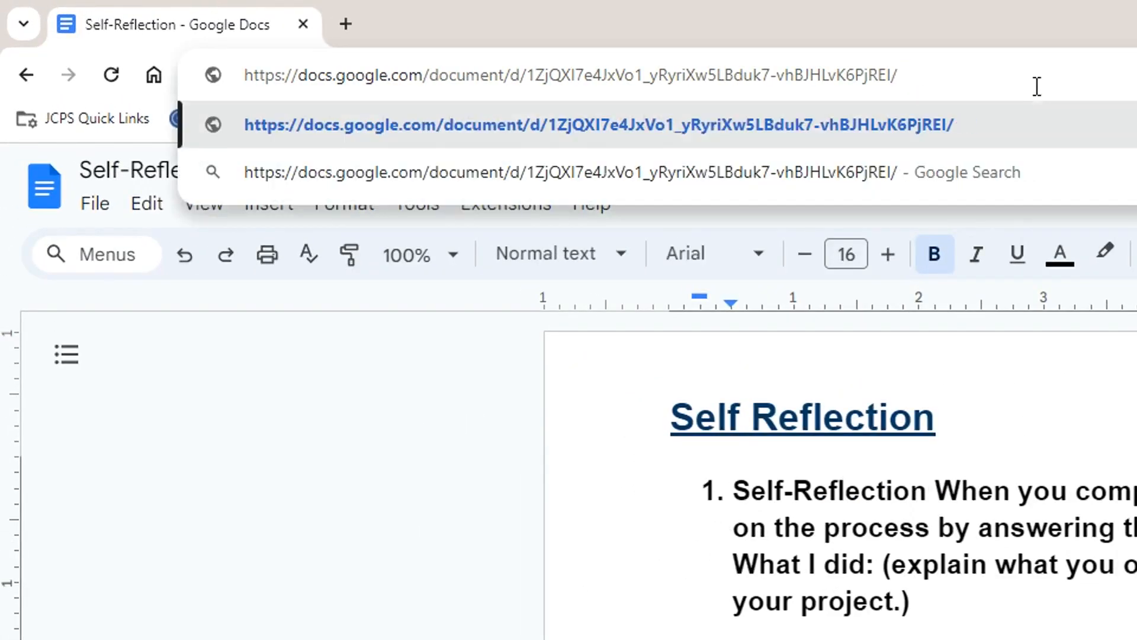
text(cop)
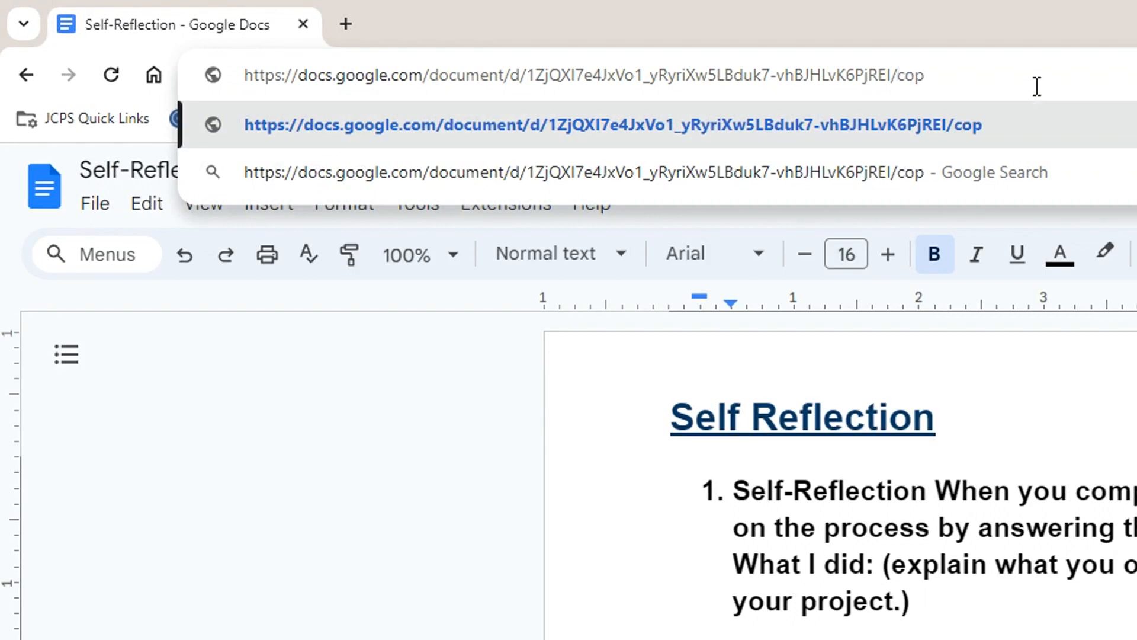
text(y)
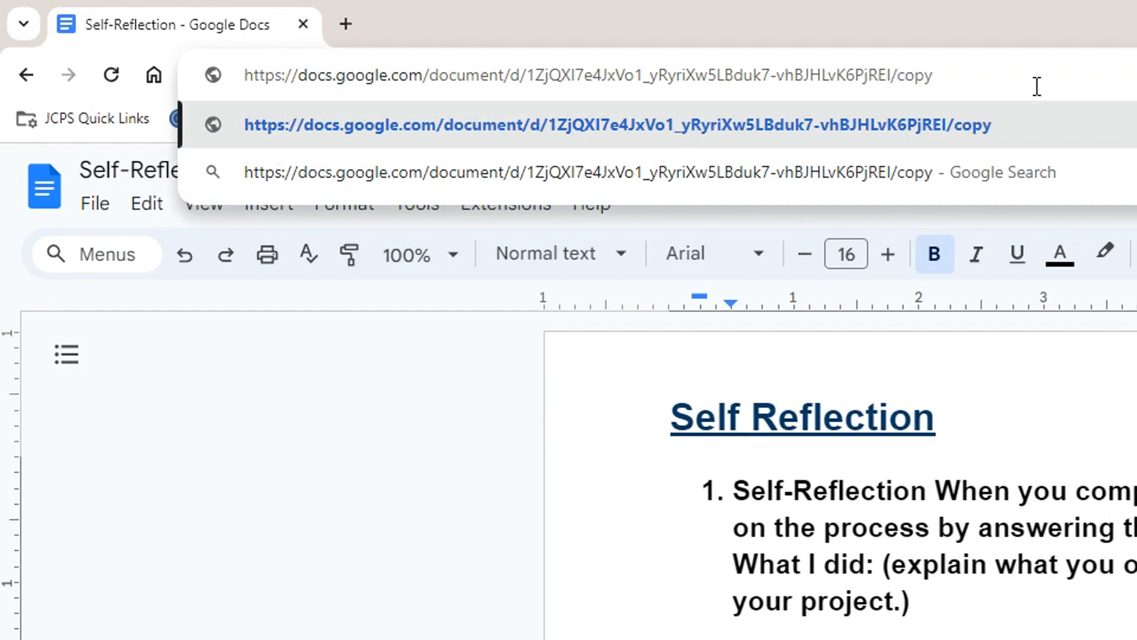
Step: Copy the Self-Reflection address ending in "/copy", load its copy-document page, and select the full address there
drag(959, 71, 245, 90)
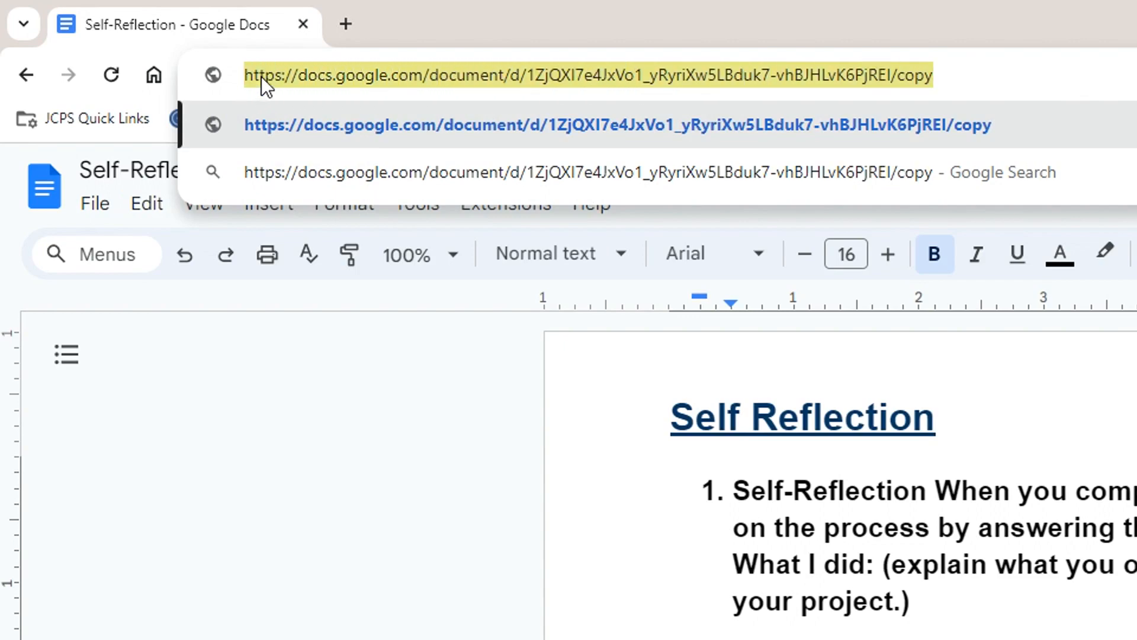
right_click(261, 77)
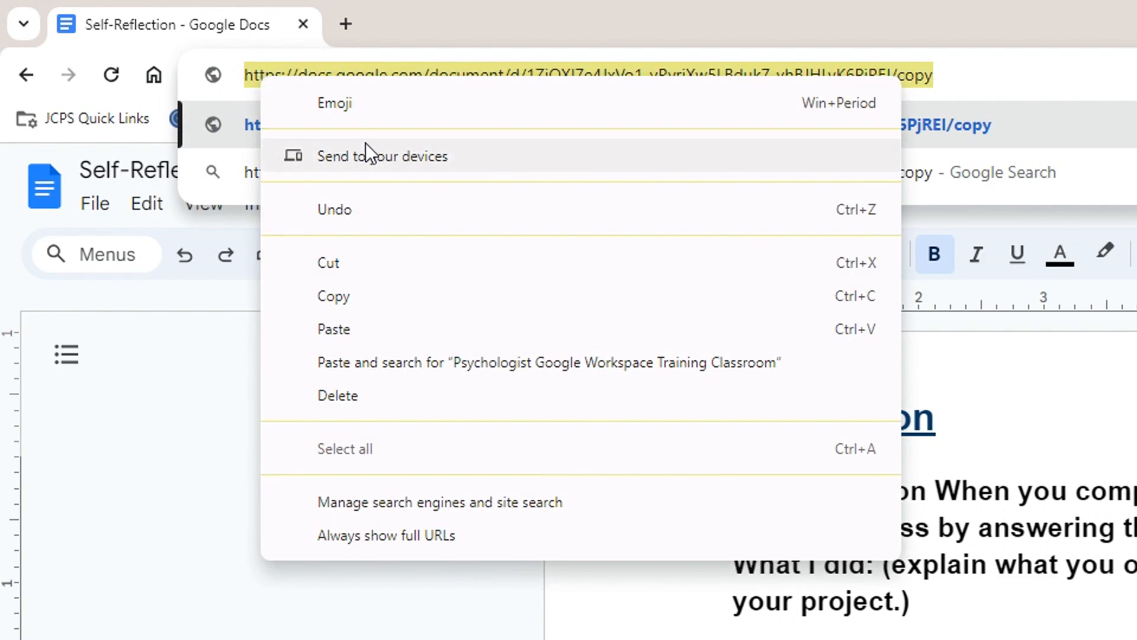
click(369, 296)
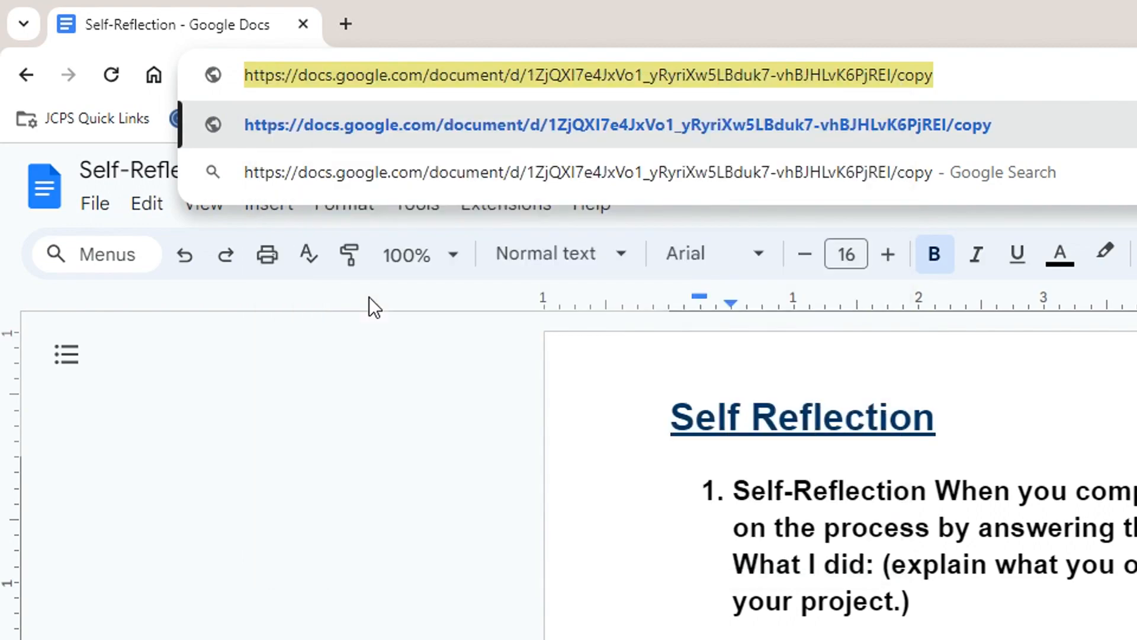
click(951, 59)
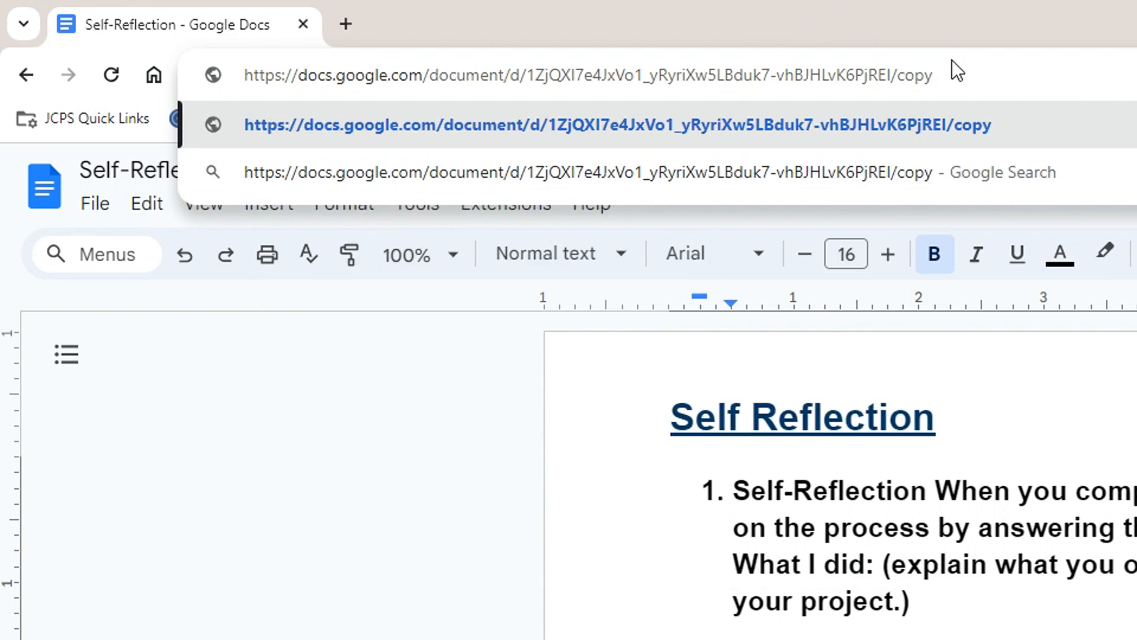
key(Return)
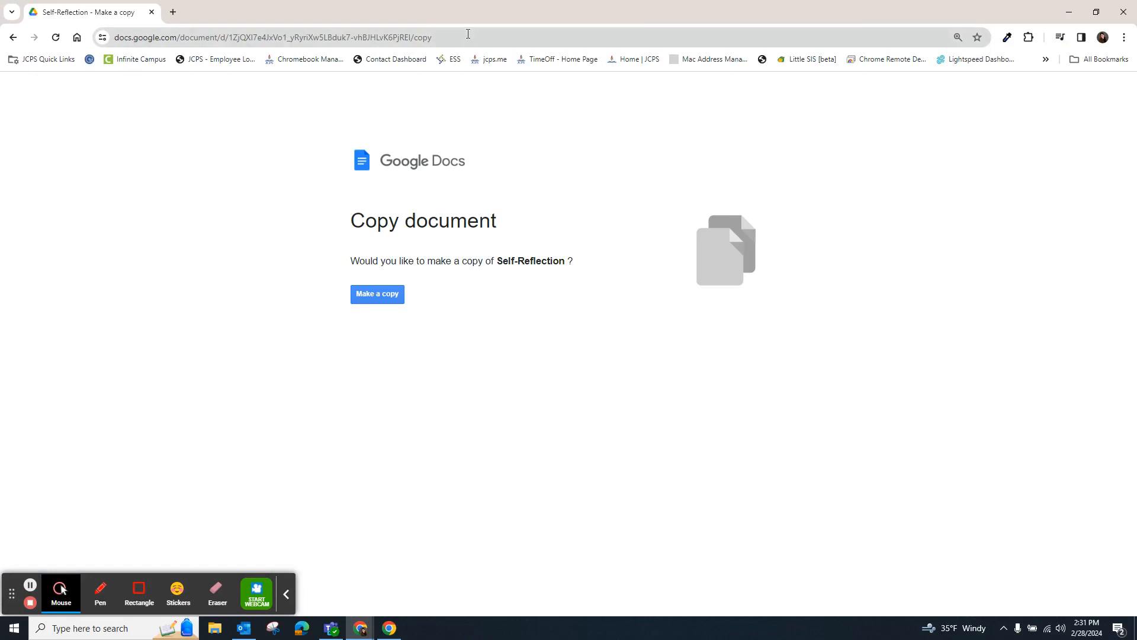
drag(433, 38, 101, 42)
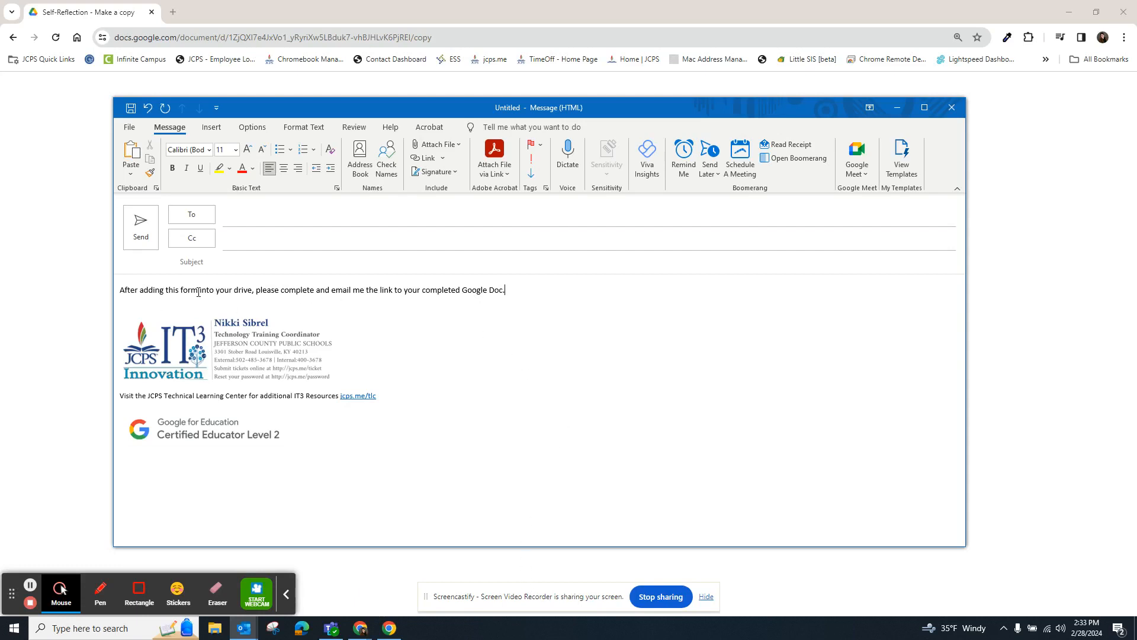
Step: In the Outlook message, hyperlink the words "this form" to the Self-Reflection address ending in "/copy"
drag(198, 292, 166, 292)
right_click(178, 293)
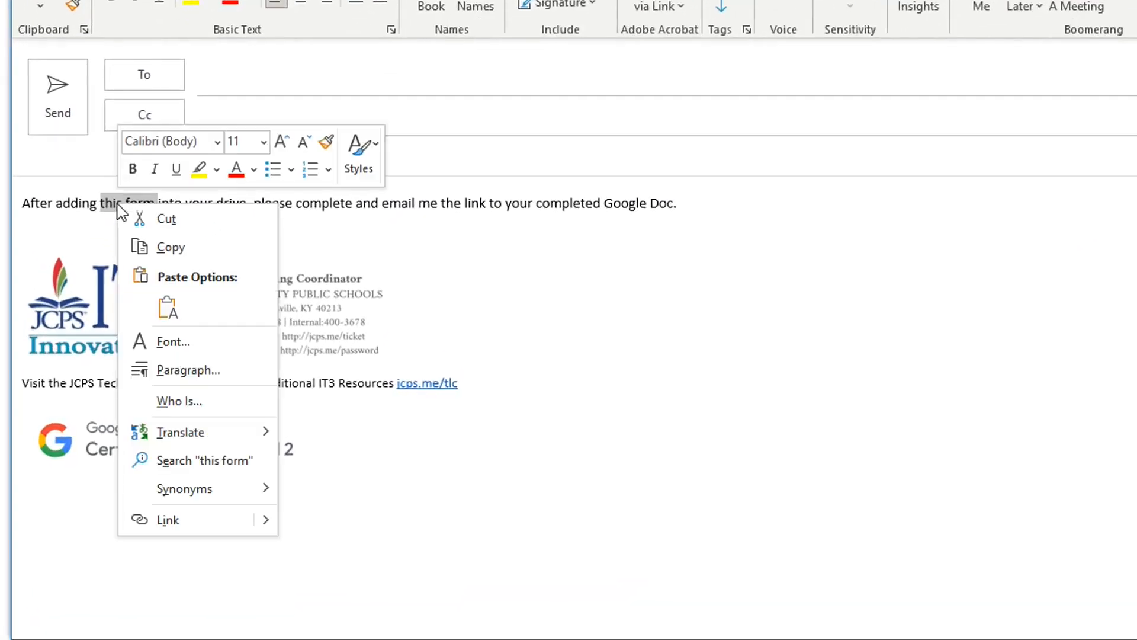
click(190, 521)
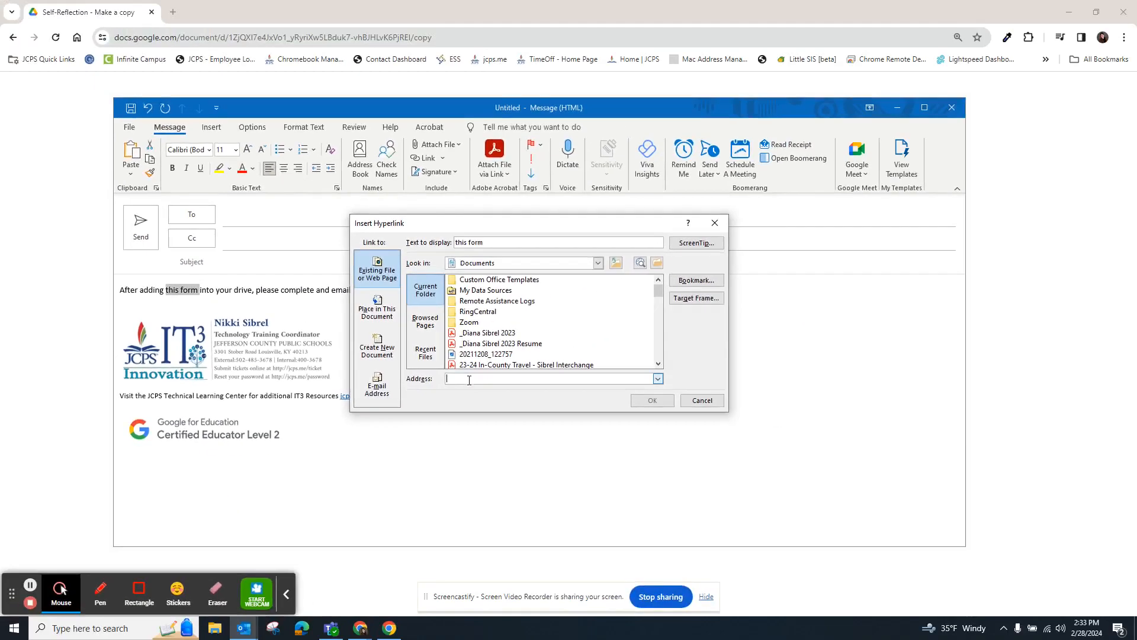
key(ctrl+v)
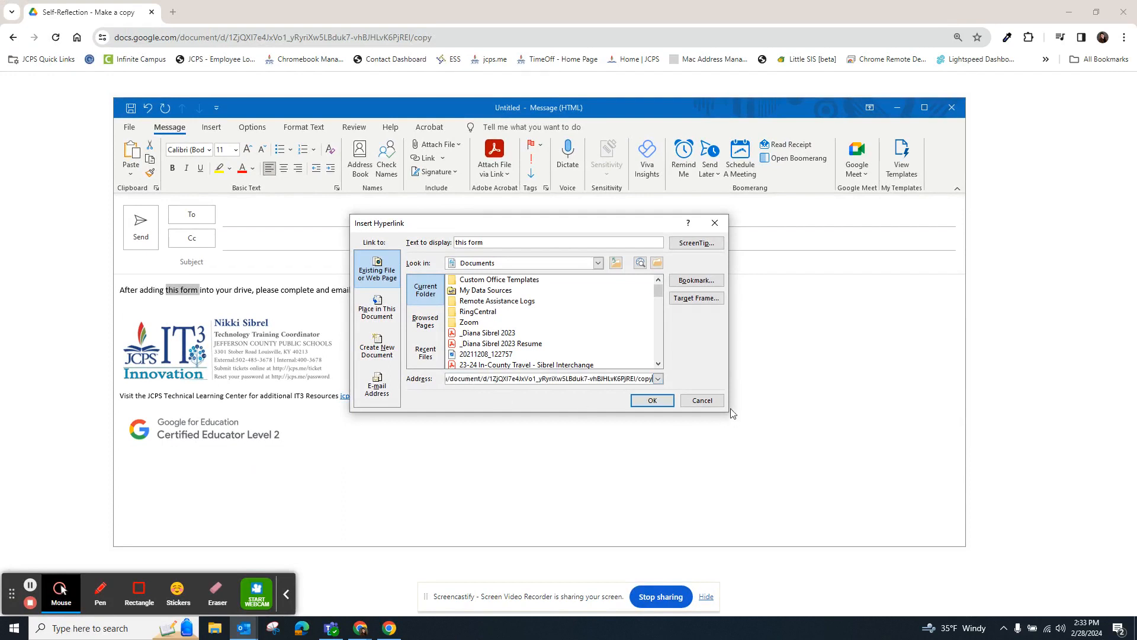
click(651, 401)
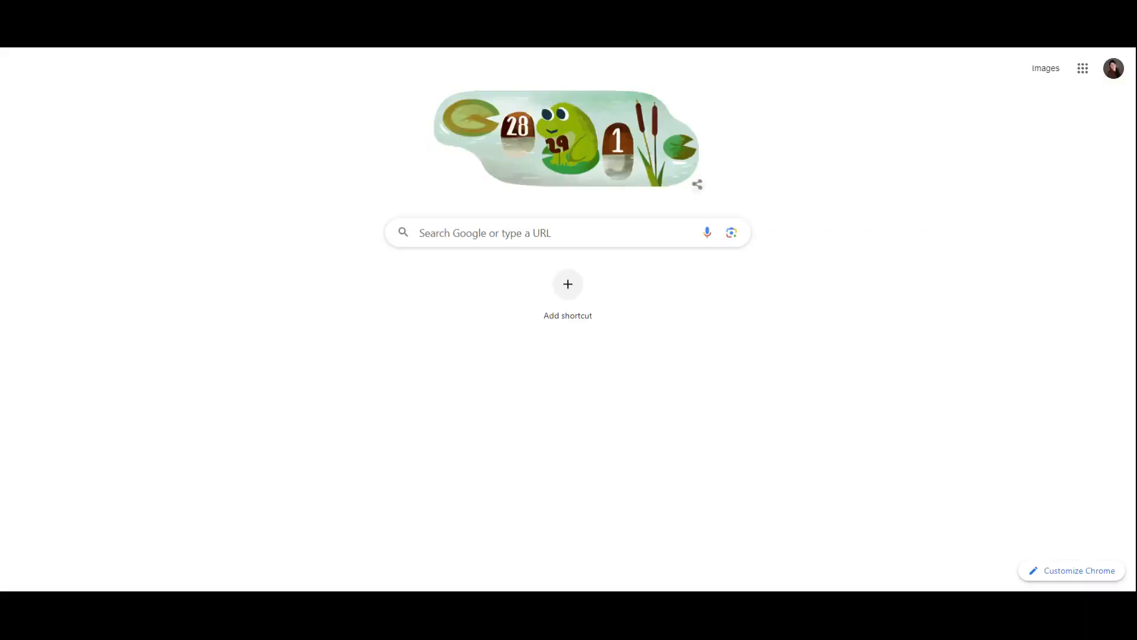
Step: Open Google Slides from a new browser page and look over its template gallery and the ownership filter options
click(1081, 70)
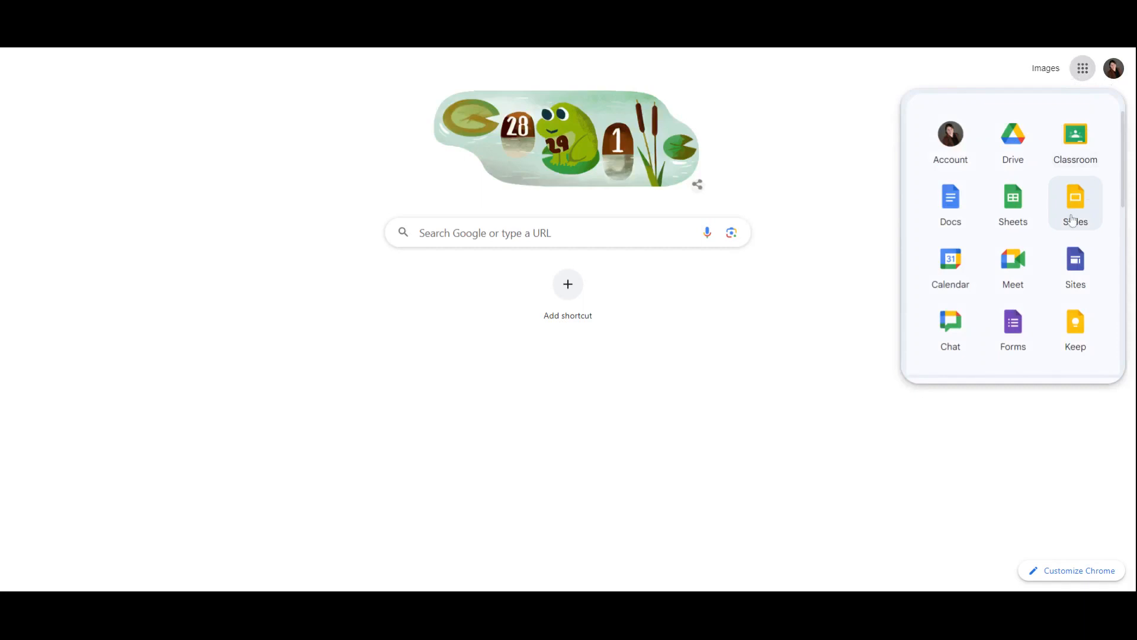
click(1073, 220)
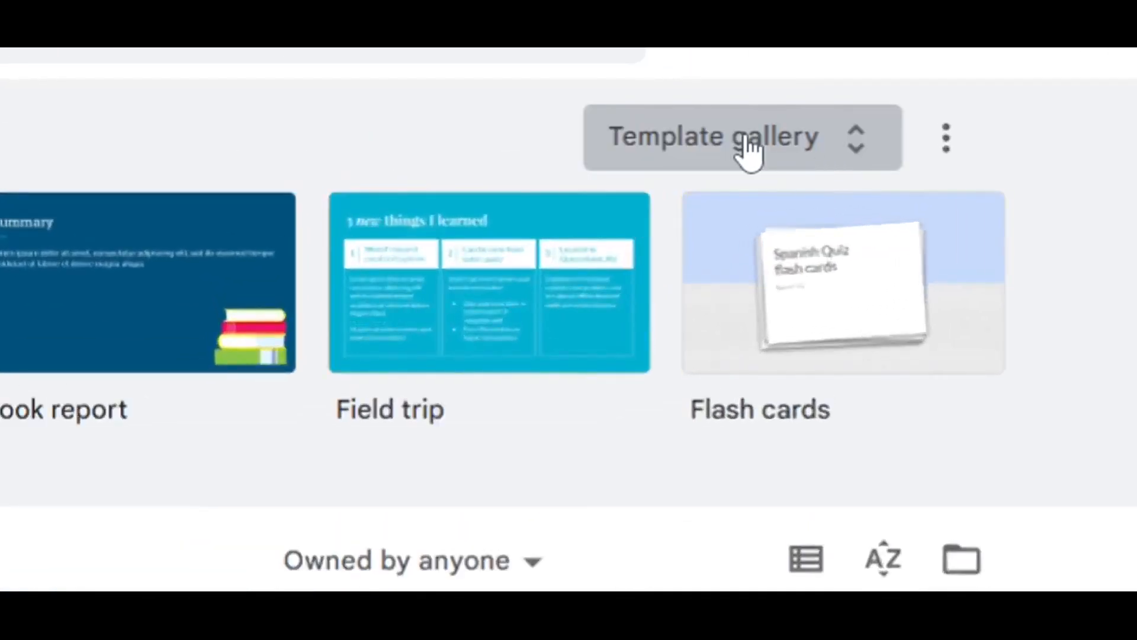
click(749, 148)
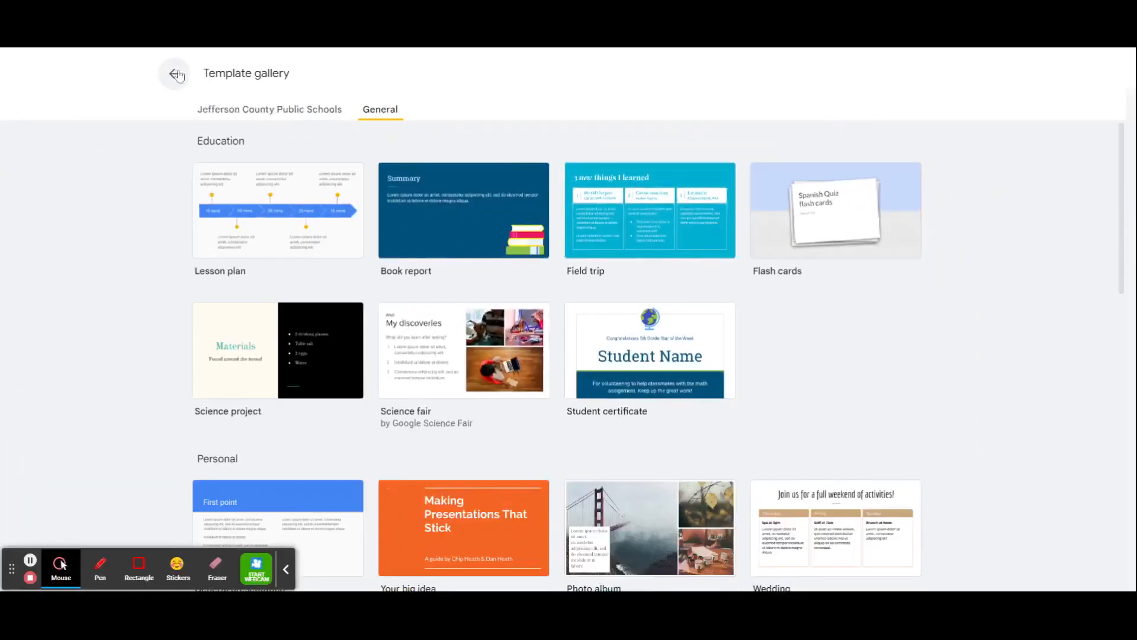
click(175, 74)
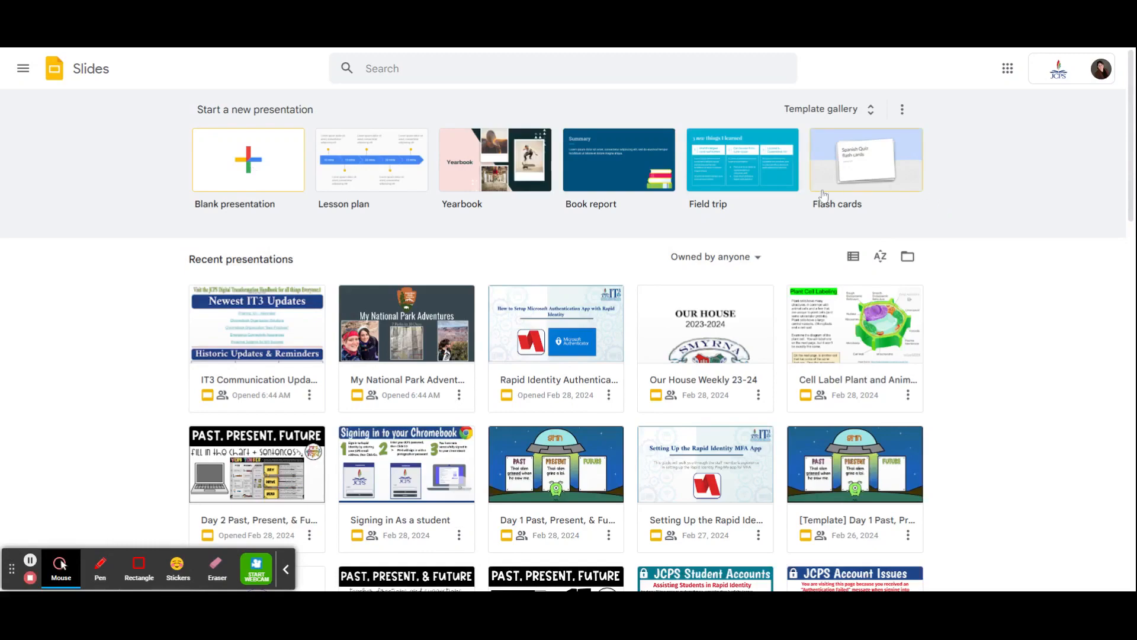
click(756, 259)
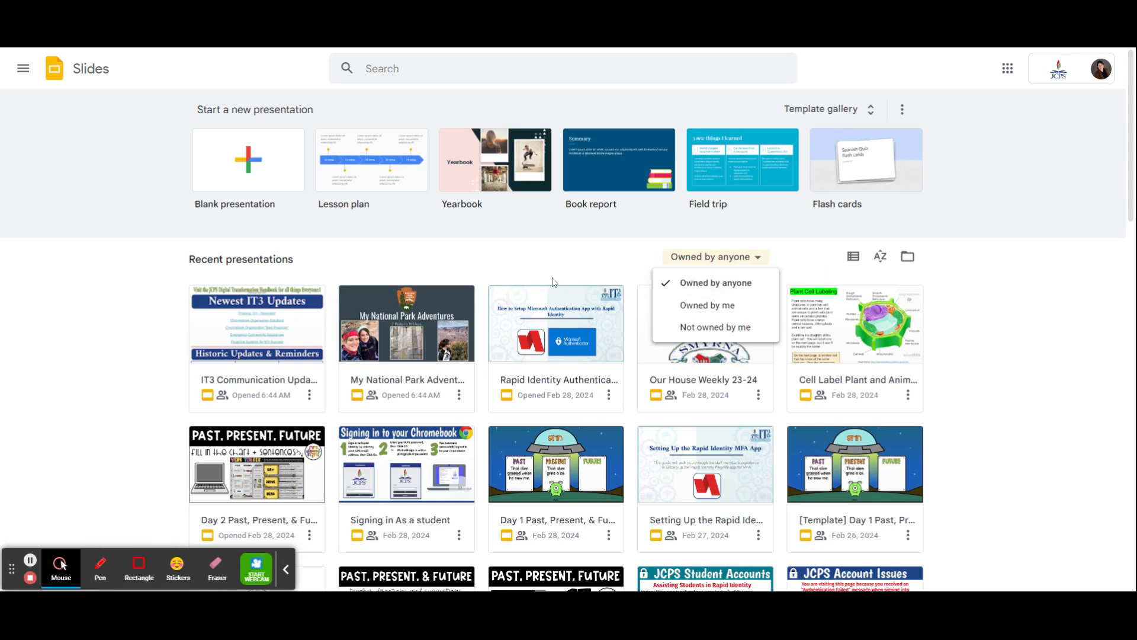
Step: Create a blank presentation and add a Title and body slide followed by a Section title and description slide
click(259, 193)
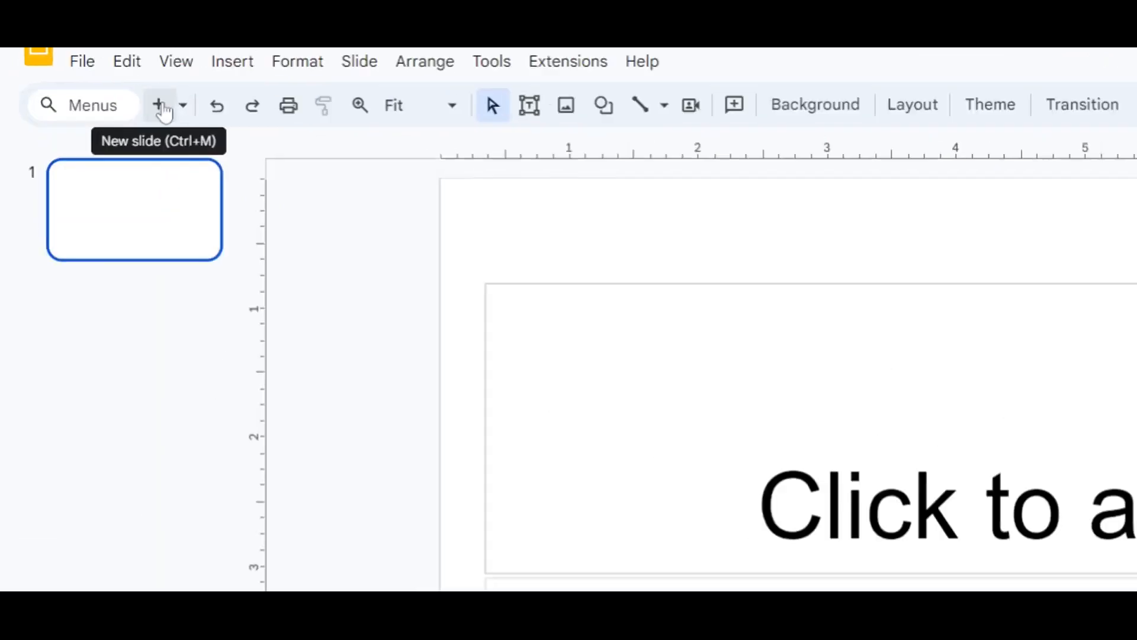
click(436, 118)
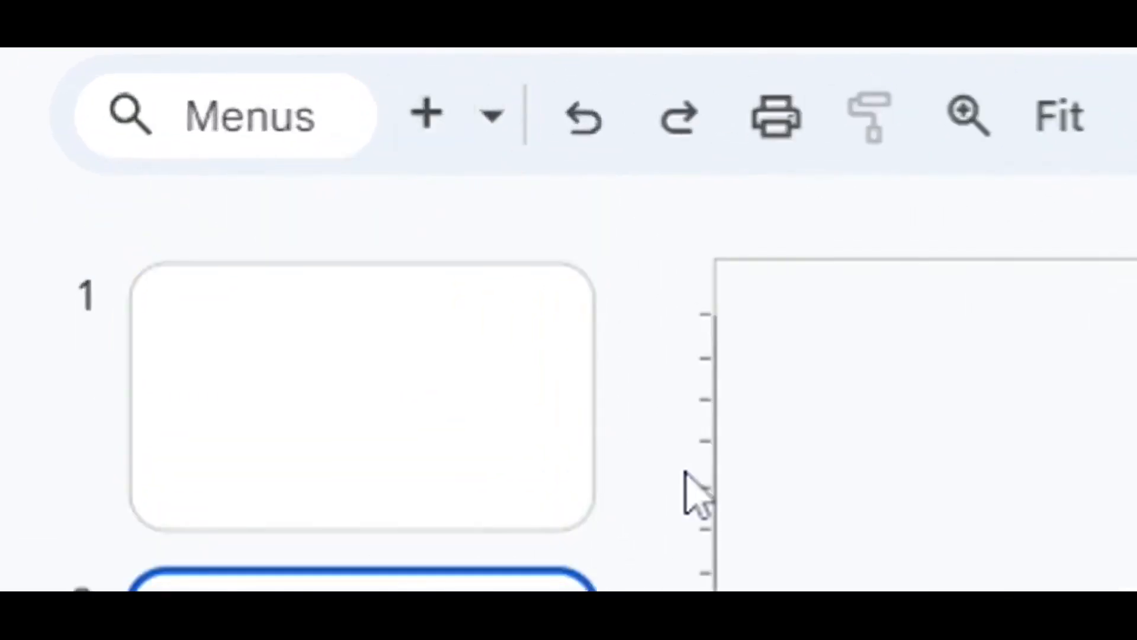
click(492, 116)
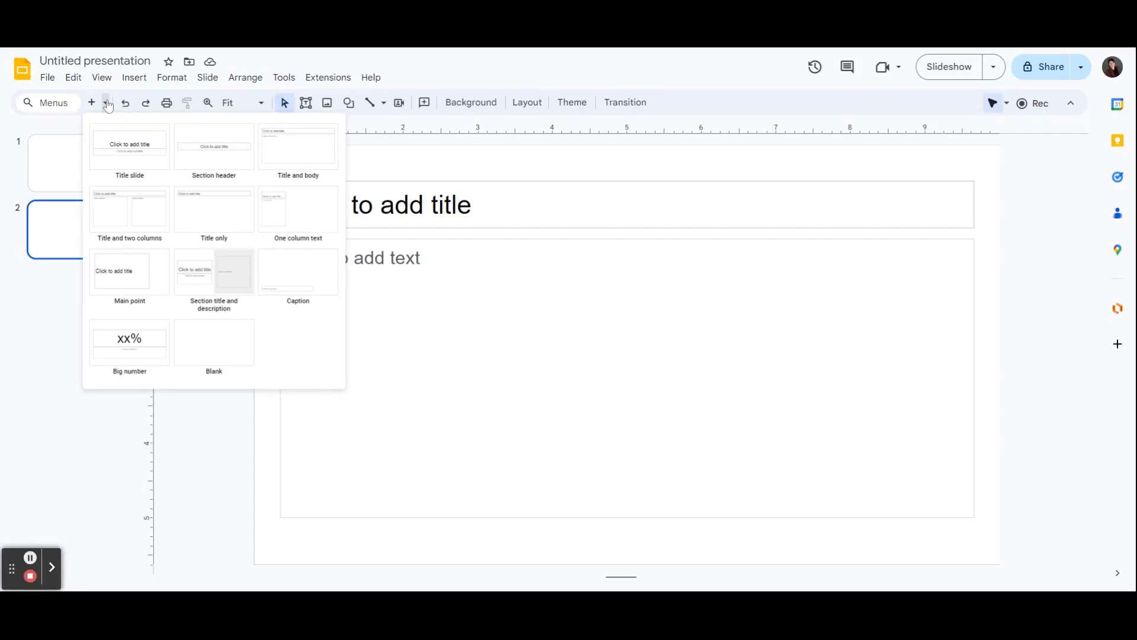
click(107, 104)
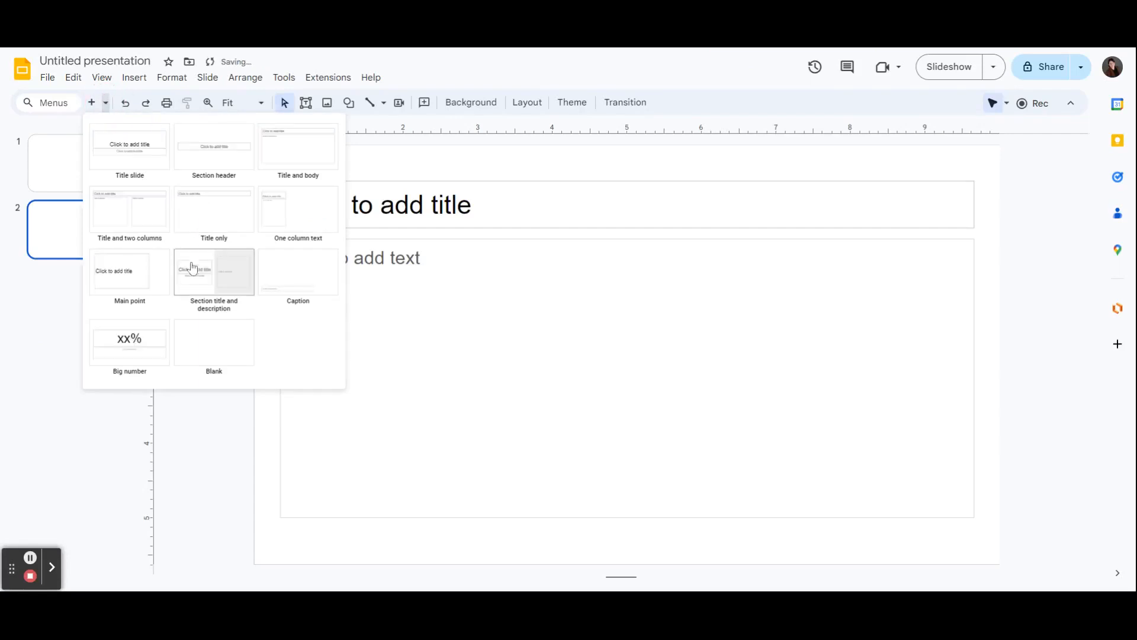
click(202, 289)
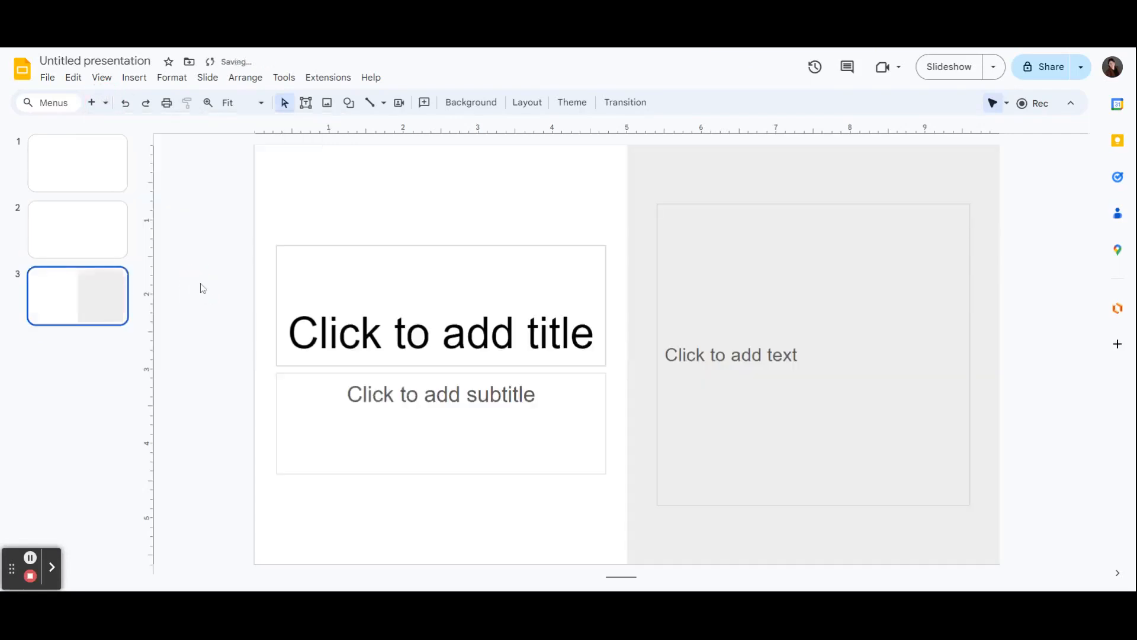